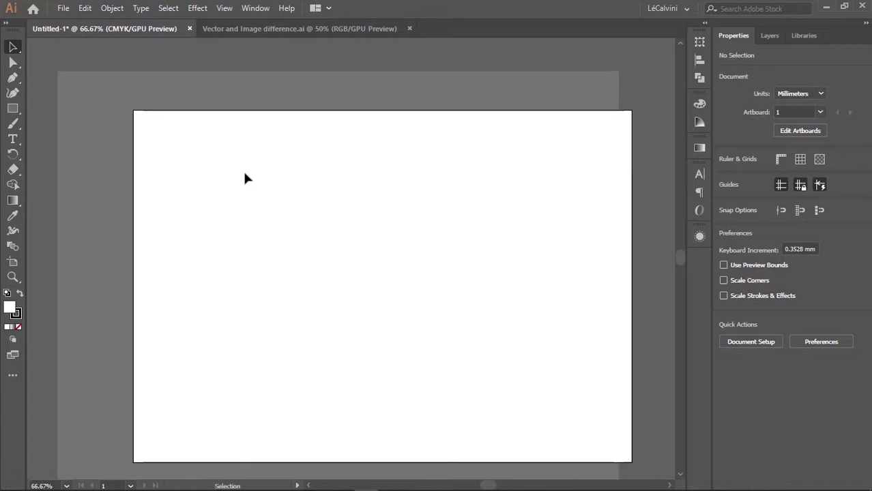
pyautogui.moveTo(243, 181)
pyautogui.mouseDown()
pyautogui.moveTo(239, 152)
pyautogui.moveTo(243, 176)
pyautogui.mouseUp()
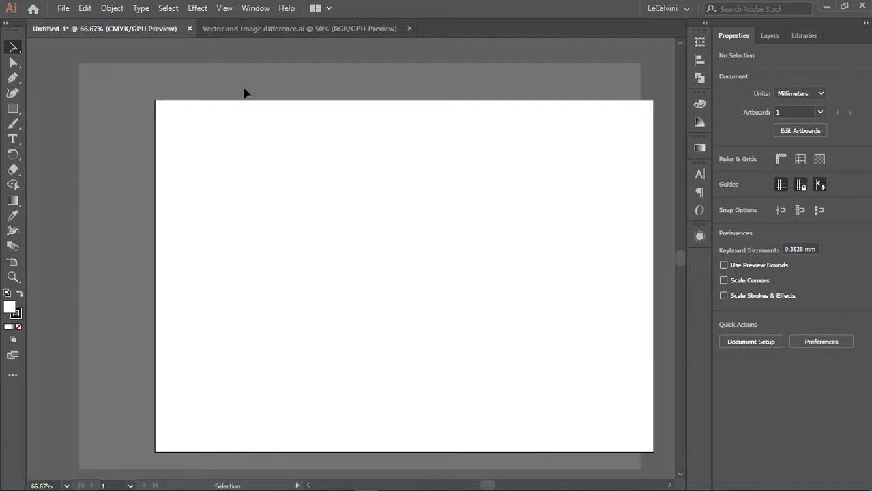
pyautogui.moveTo(327, 148); pyautogui.dragTo(350, 135)
pyautogui.moveTo(297, 152); pyautogui.dragTo(271, 152)
pyautogui.press('z')
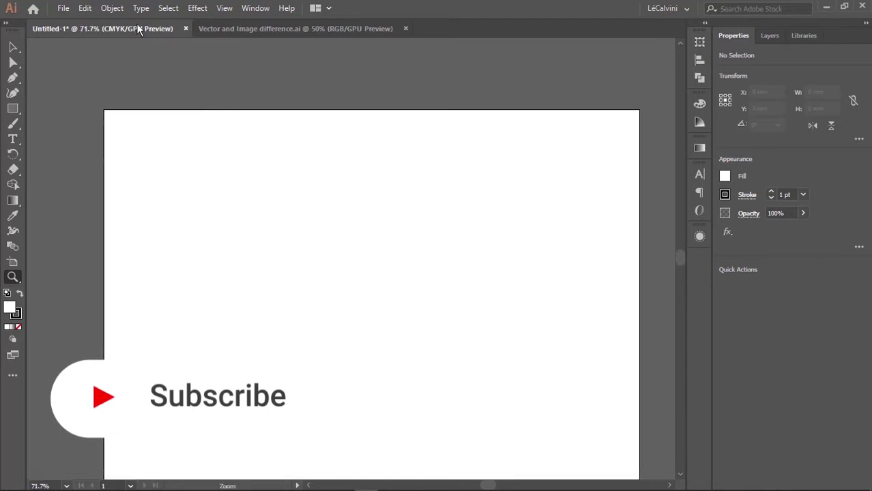
pyautogui.press('v')
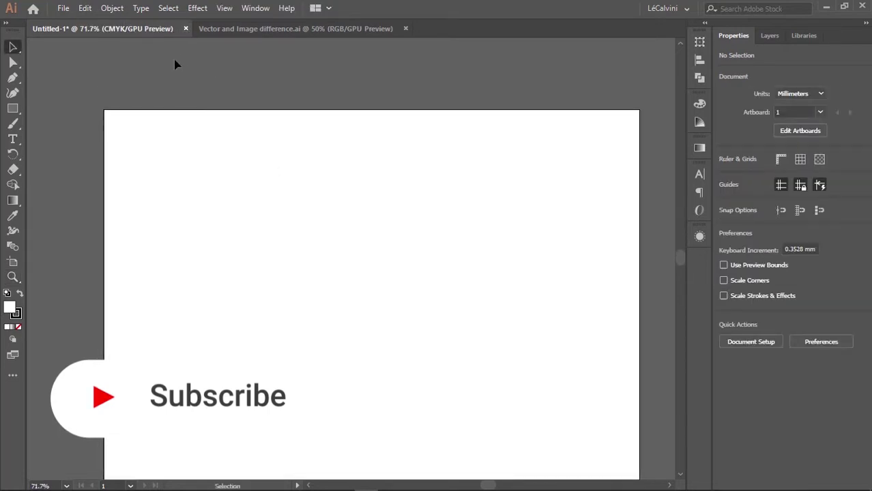
pyautogui.press('ctrl')
pyautogui.hotkey('ctrl', 'shift', 'p')
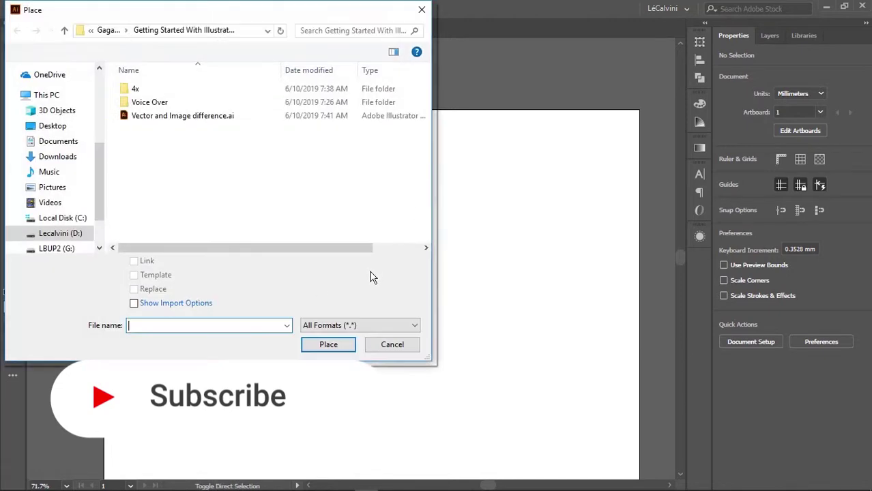
pyautogui.click(391, 343)
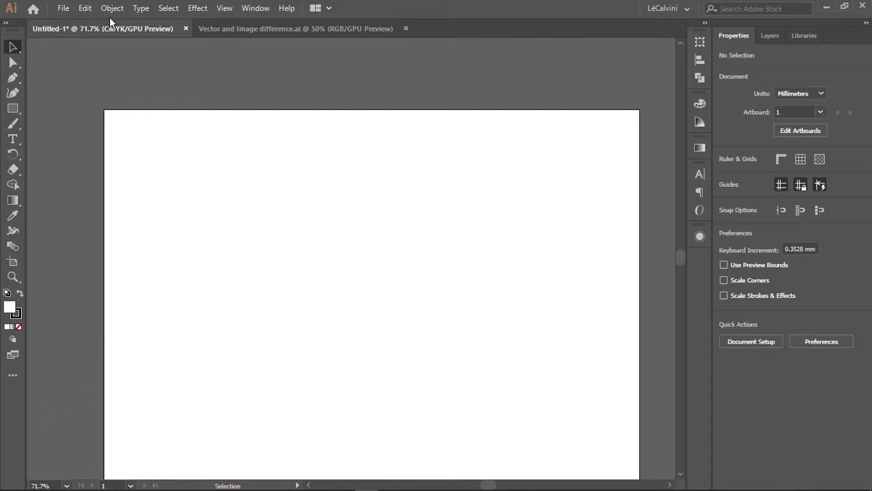
# Change the color mode of the blank Untitled-1 document to RGB
pyautogui.click(62, 8)
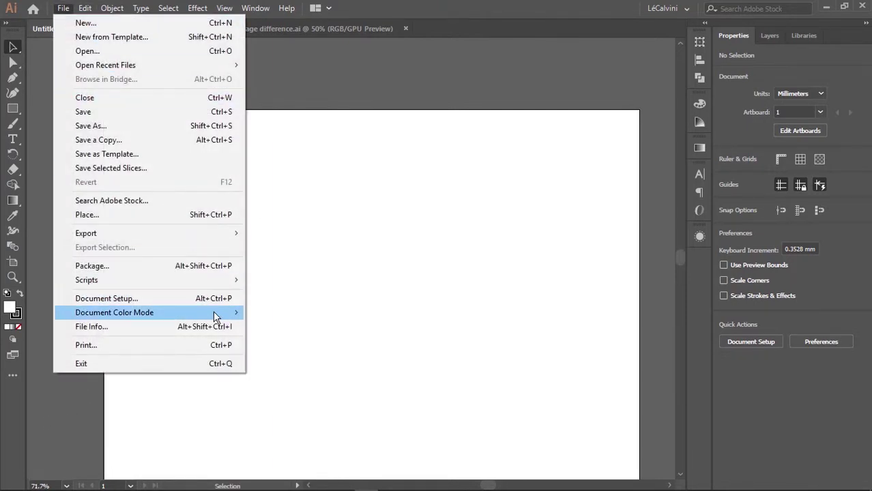
pyautogui.click(272, 288)
pyautogui.press('space')
pyautogui.moveTo(272, 294); pyautogui.dragTo(279, 256)
pyautogui.press('space')
pyautogui.moveTo(369, 220); pyautogui.dragTo(324, 214)
pyautogui.press('space')
pyautogui.press('space')
pyautogui.moveTo(272, 187)
pyautogui.mouseDown()
pyautogui.moveTo(247, 174)
pyautogui.moveTo(261, 188)
pyautogui.moveTo(249, 185)
pyautogui.moveTo(249, 173)
pyautogui.moveTo(266, 187)
pyautogui.mouseUp()
pyautogui.press('space')
pyautogui.press('space')
pyautogui.moveTo(219, 160)
pyautogui.mouseDown()
pyautogui.moveTo(222, 176)
pyautogui.moveTo(223, 162)
pyautogui.mouseUp()
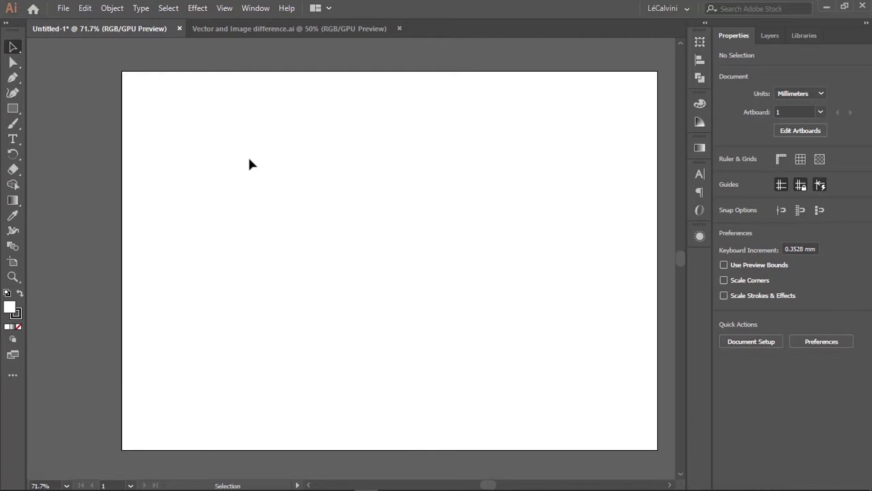
pyautogui.press('space')
pyautogui.moveTo(289, 154); pyautogui.dragTo(278, 150)
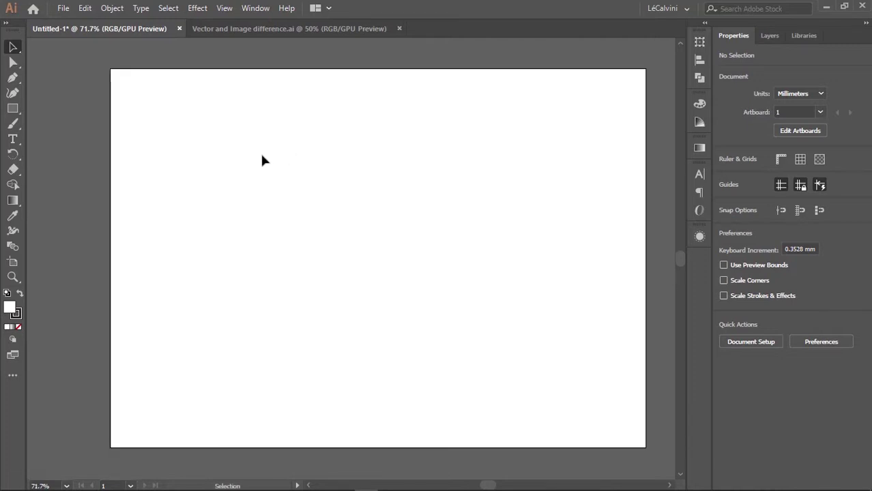
# Switch to OneNote, review the Illustrator CC page's beginner, experienced and tutorial topic lists, and return to Illustrator
pyautogui.hotkey('alt', 'Tab')
pyautogui.hotkey('alt', 'Tab')
pyautogui.hotkey('alt', 'Tab')
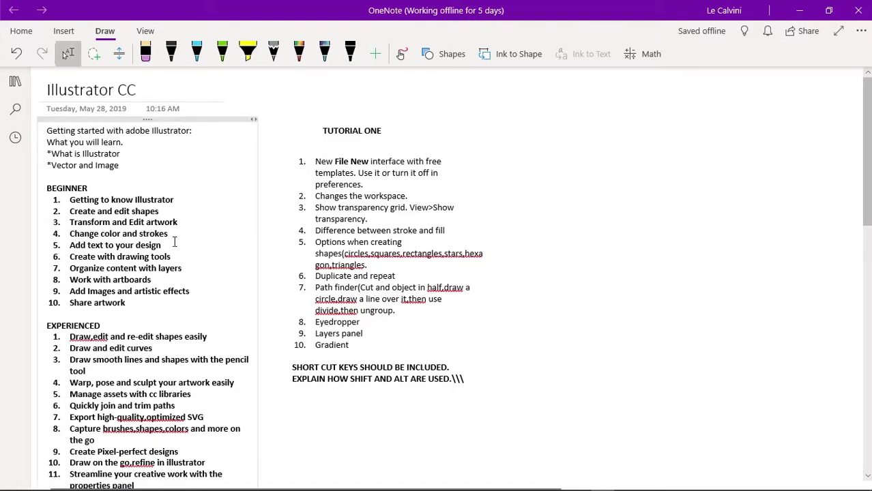
pyautogui.scroll(-1, 137, 268)
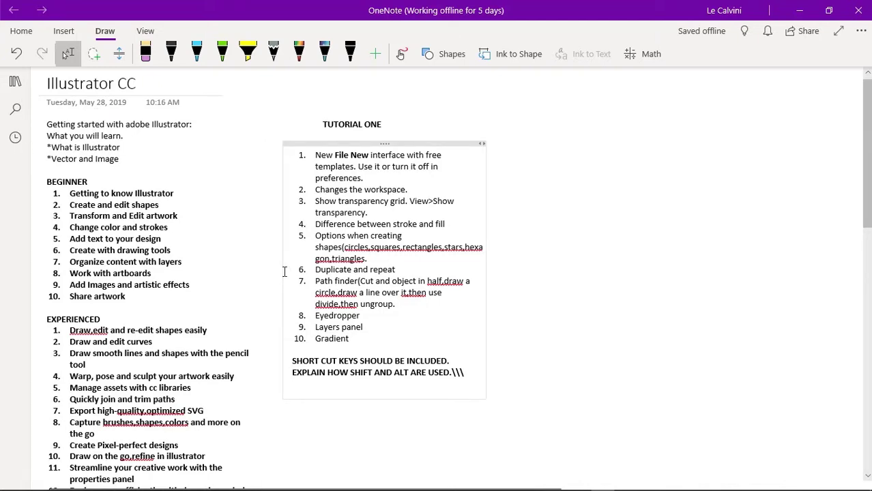
pyautogui.scroll(-10, 284, 272)
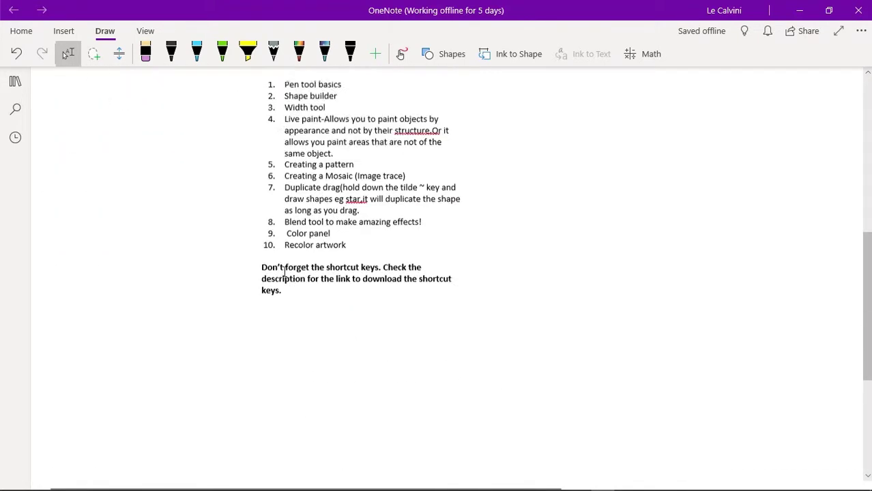
pyautogui.scroll(-2, 284, 272)
pyautogui.scroll(4, 284, 272)
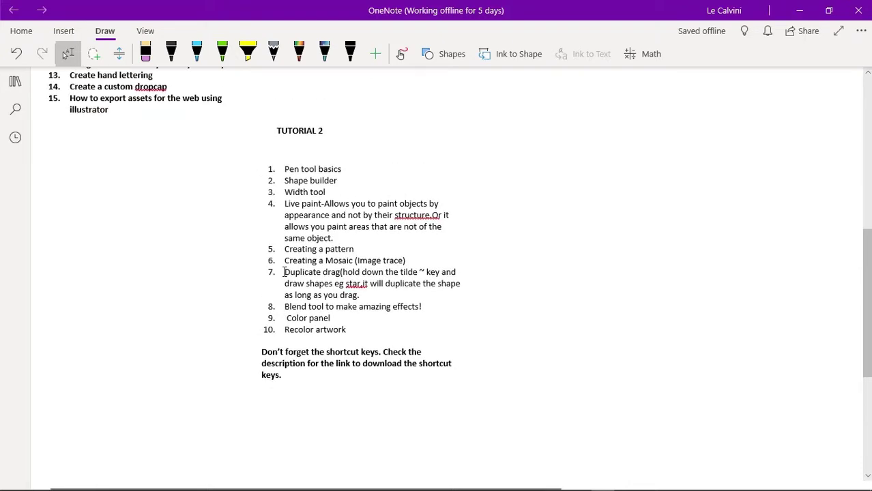
pyautogui.scroll(10, 284, 272)
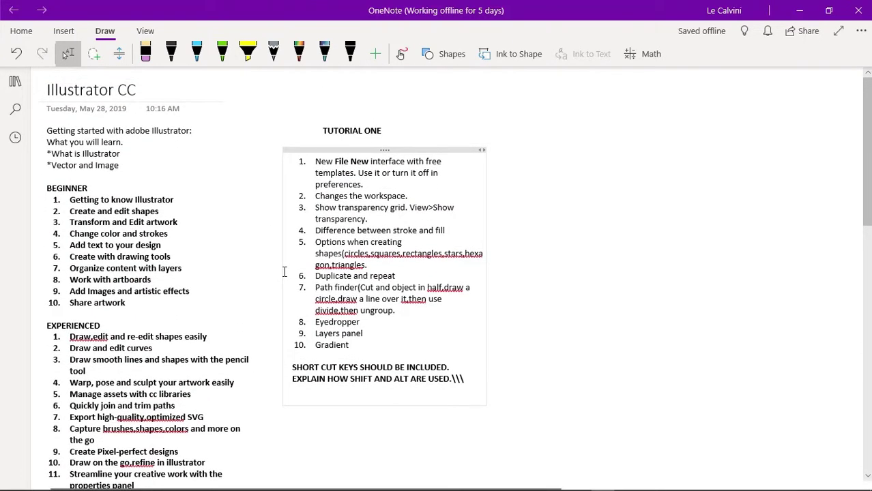
pyautogui.click(209, 200)
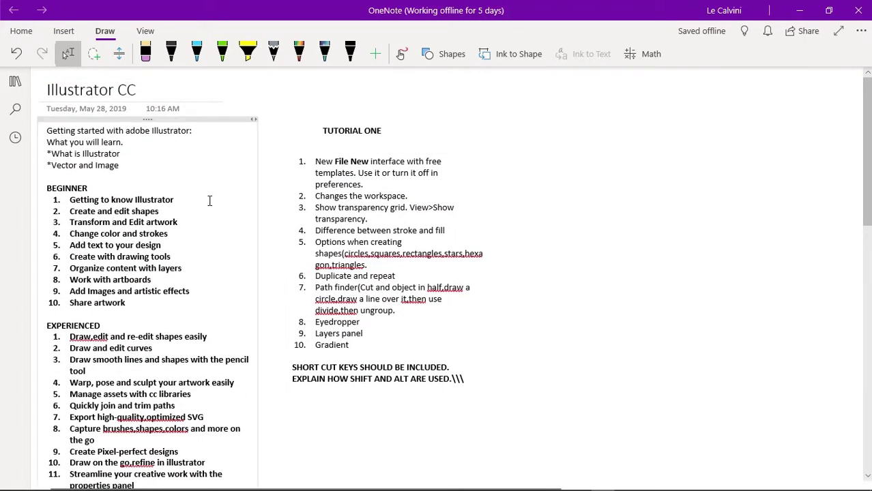
pyautogui.click(137, 156)
pyautogui.hotkey('alt', 'Tab')
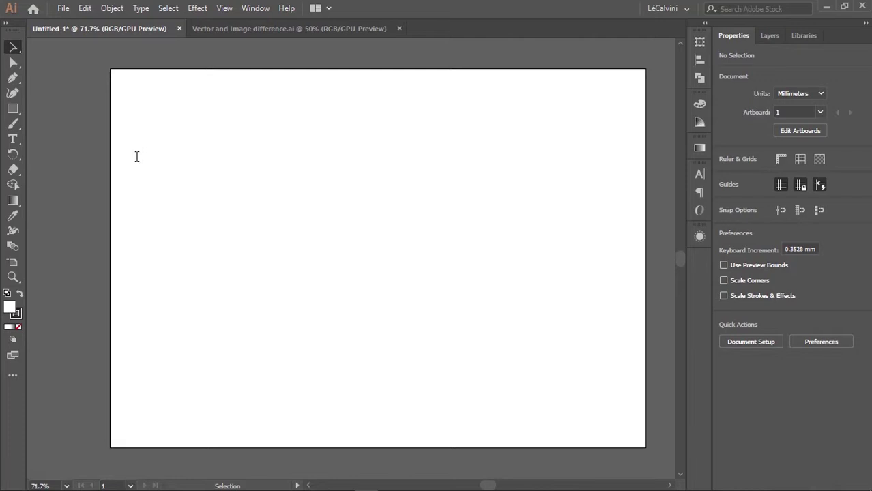
pyautogui.moveTo(291, 160); pyautogui.dragTo(300, 156)
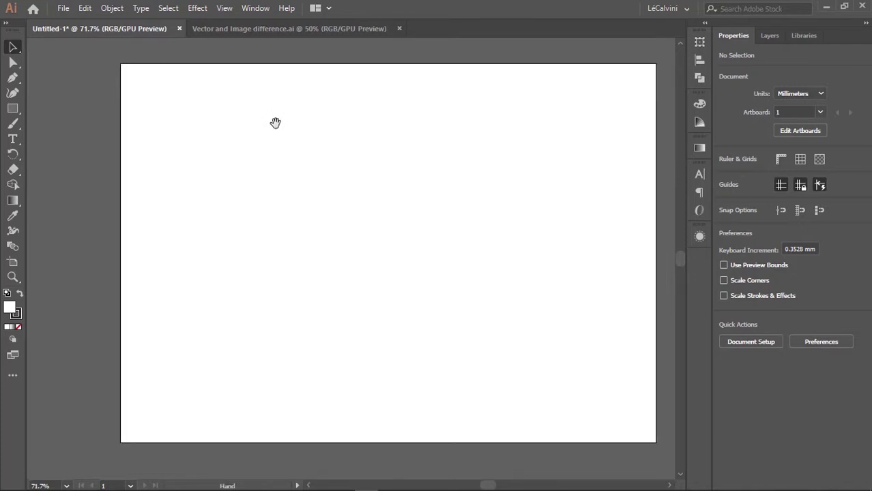
pyautogui.moveTo(275, 123); pyautogui.dragTo(246, 136)
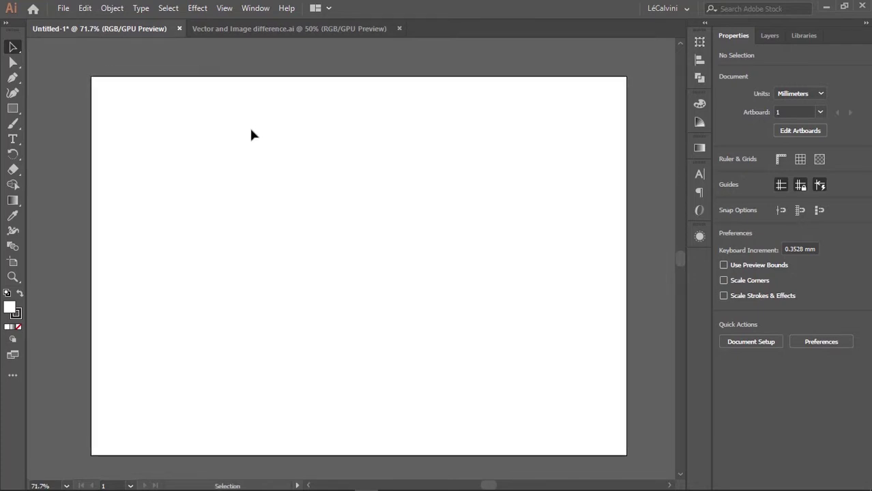
pyautogui.moveTo(284, 153); pyautogui.dragTo(305, 146)
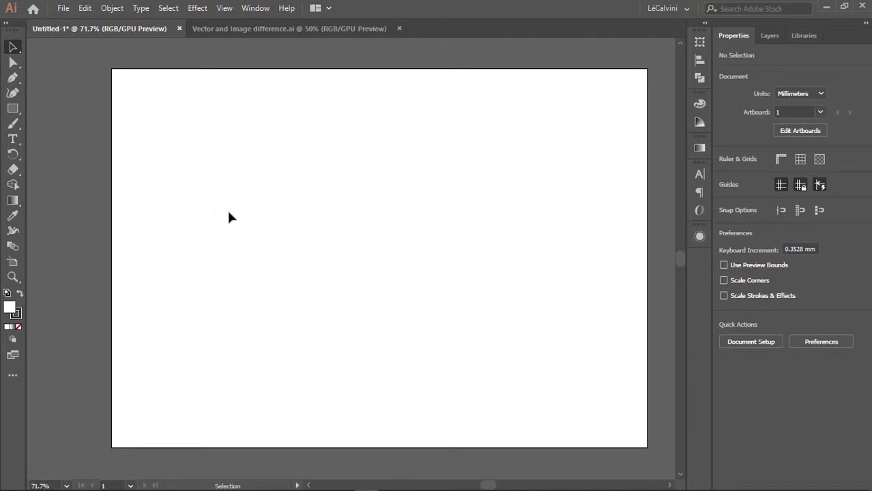
pyautogui.moveTo(243, 161)
pyautogui.mouseDown()
pyautogui.moveTo(234, 182)
pyautogui.moveTo(244, 171)
pyautogui.moveTo(243, 159)
pyautogui.moveTo(232, 161)
pyautogui.mouseUp()
pyautogui.moveTo(64, 130); pyautogui.dragTo(82, 112)
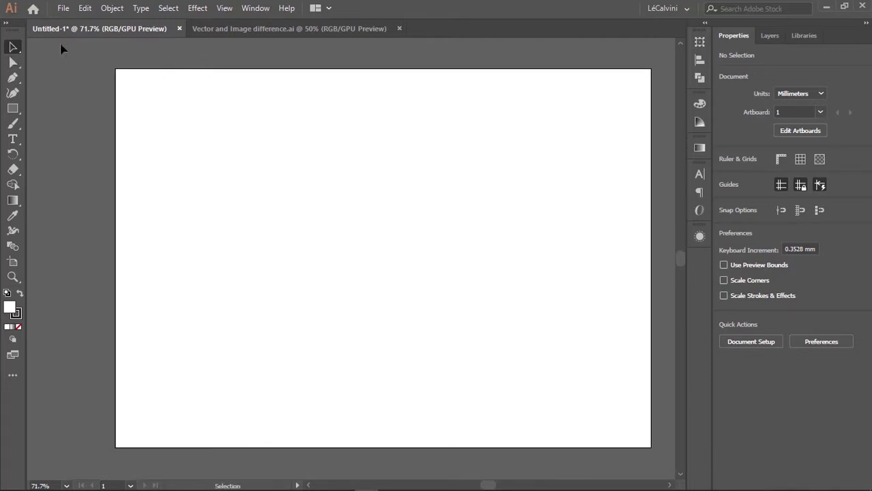
pyautogui.moveTo(162, 112); pyautogui.dragTo(150, 112)
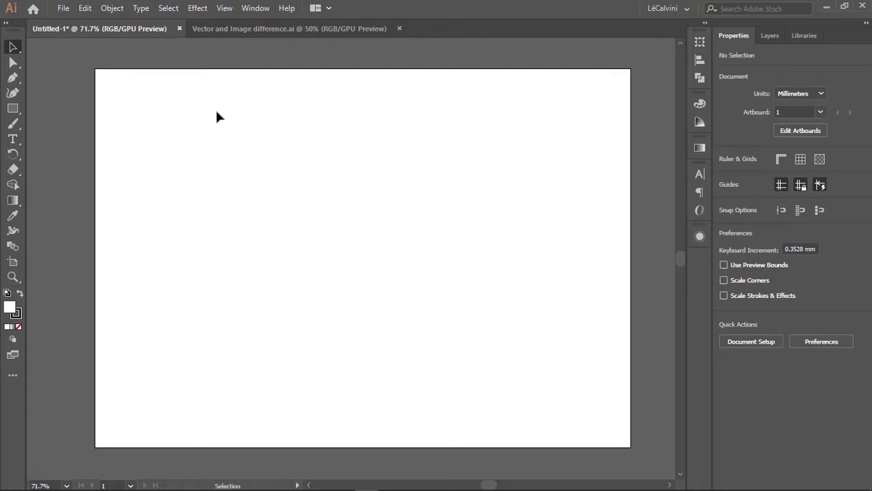
pyautogui.moveTo(219, 134); pyautogui.dragTo(235, 139)
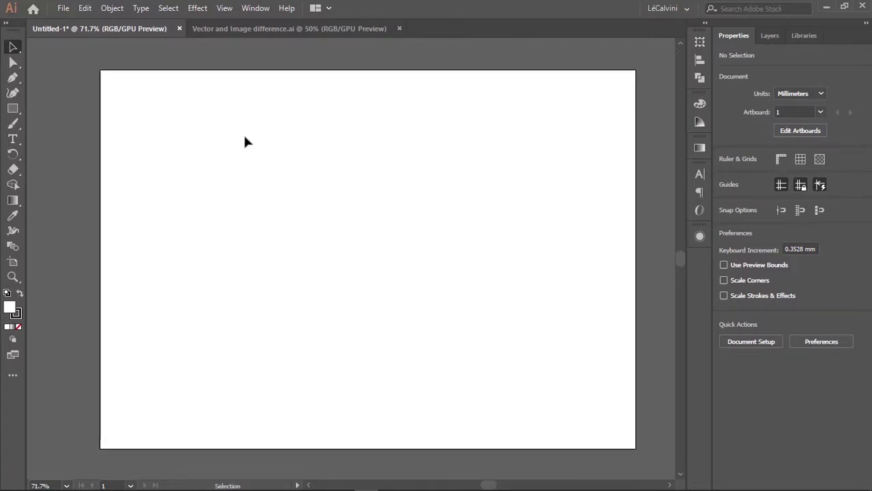
pyautogui.moveTo(307, 156); pyautogui.dragTo(304, 159)
# Switch to the Vector and Image difference.ai document and examine the green vector and image squares with their labels
pyautogui.click(293, 29)
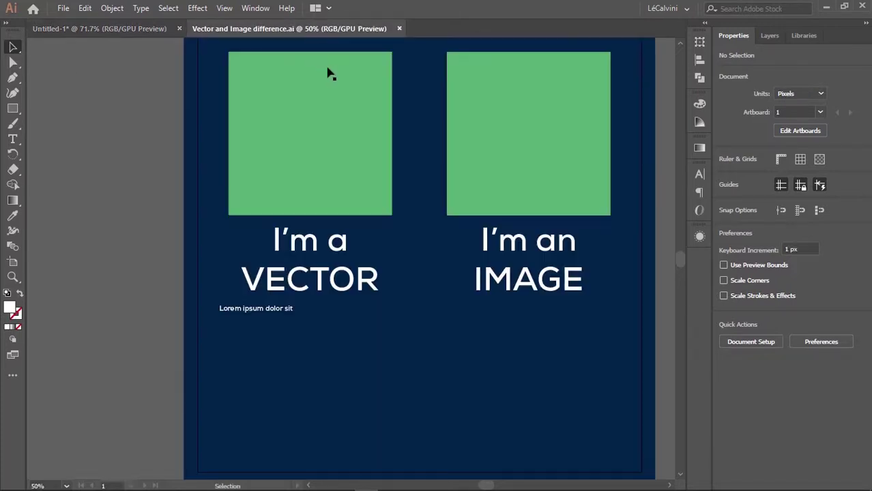
pyautogui.moveTo(363, 217); pyautogui.dragTo(301, 227)
pyautogui.moveTo(451, 193); pyautogui.dragTo(428, 208)
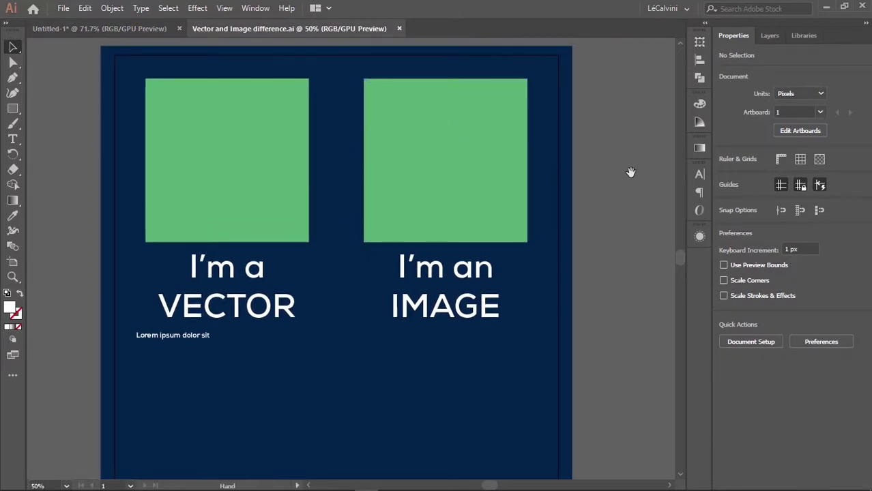
pyautogui.moveTo(627, 168); pyautogui.dragTo(601, 162)
pyautogui.moveTo(376, 194); pyautogui.dragTo(417, 187)
pyautogui.moveTo(295, 189); pyautogui.dragTo(329, 184)
pyautogui.moveTo(389, 176); pyautogui.dragTo(352, 165)
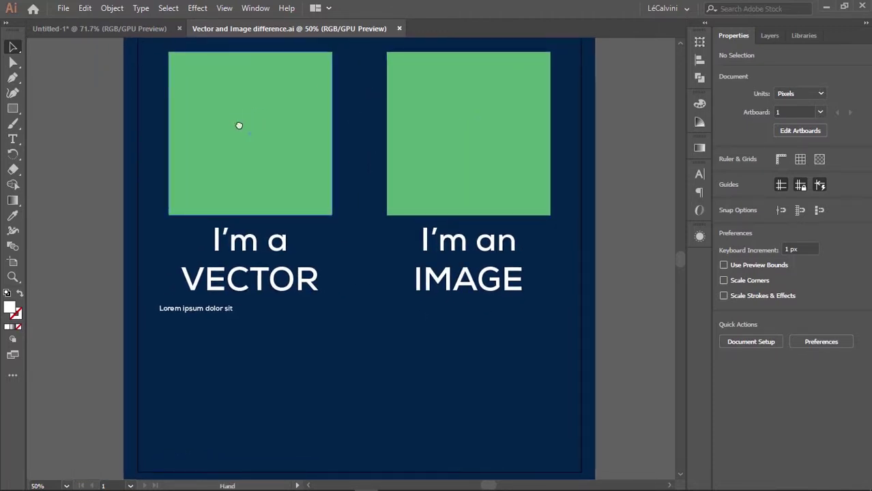
pyautogui.moveTo(239, 124); pyautogui.dragTo(234, 137)
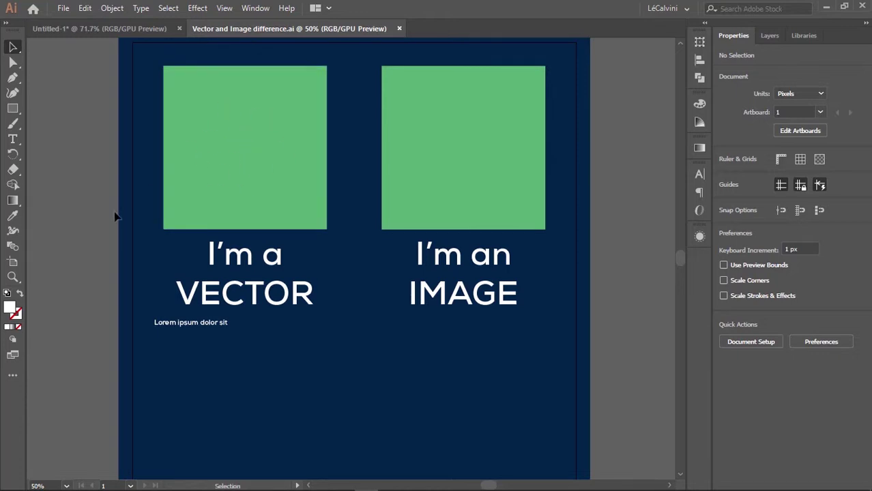
pyautogui.doubleClick(10, 307)
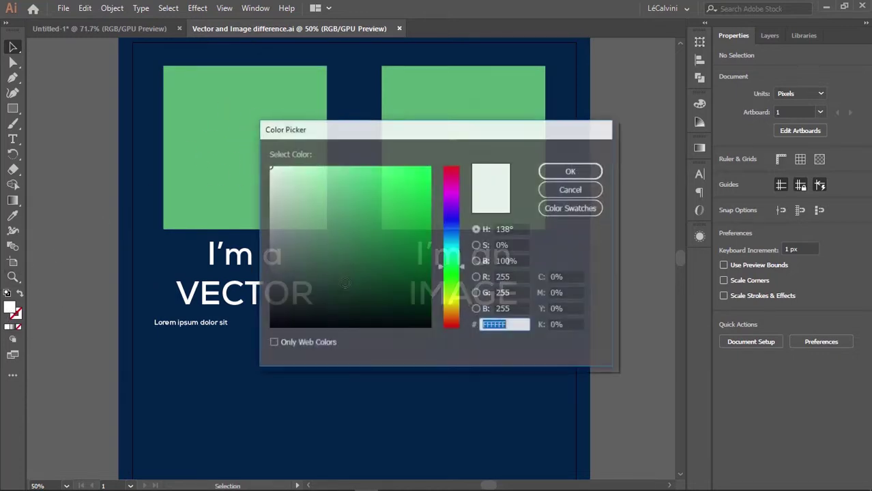
pyautogui.click(567, 191)
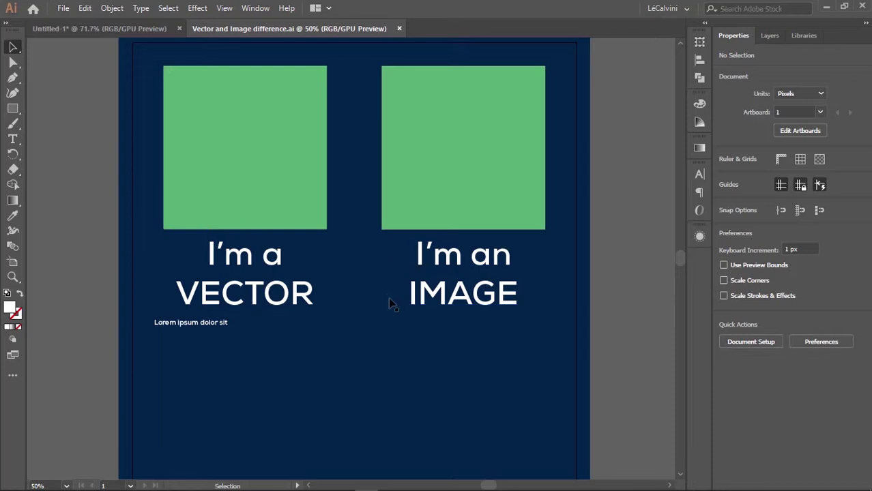
pyautogui.press('i')
pyautogui.click(341, 336)
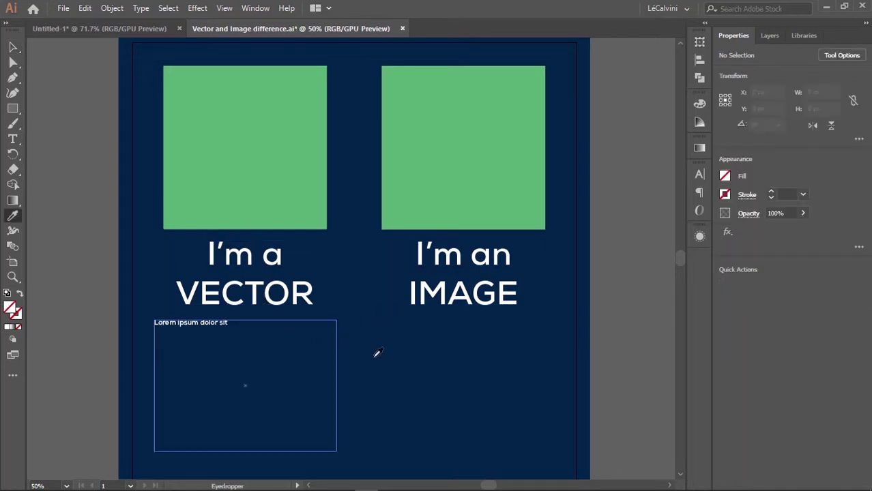
pyautogui.press('v')
pyautogui.click(233, 186)
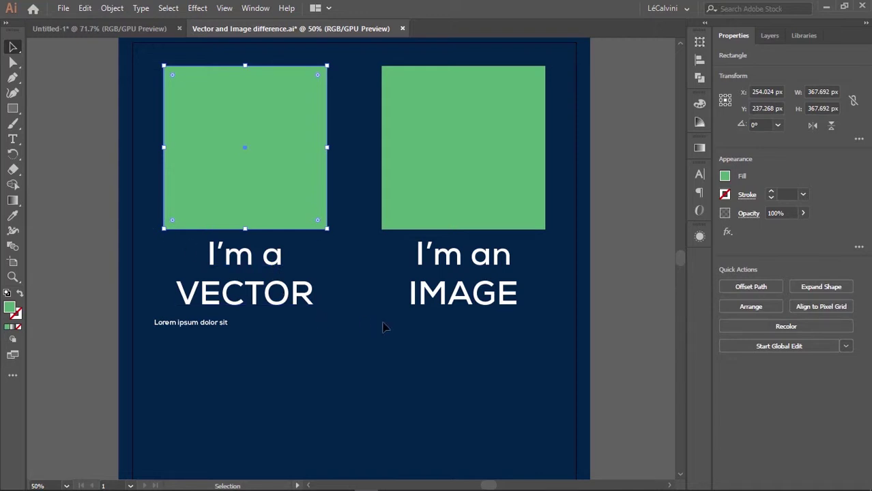
pyautogui.press('i')
pyautogui.click(381, 352)
pyautogui.hotkey('ctrl', 'z')
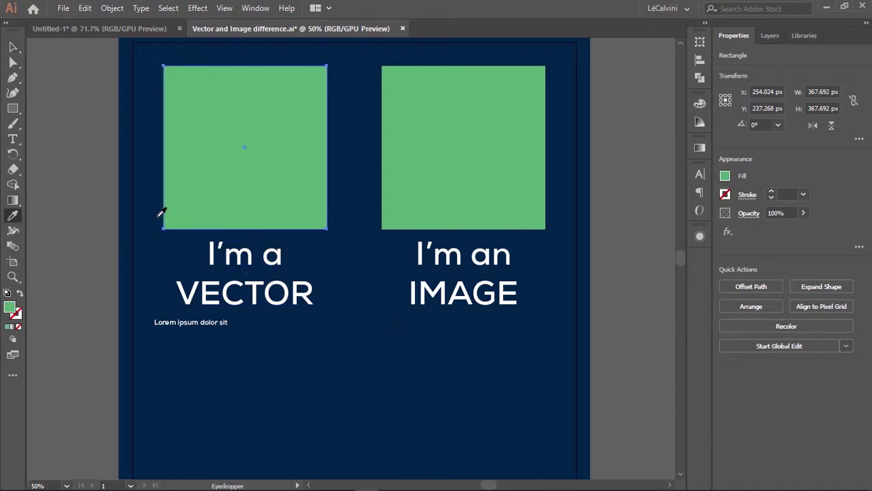
# Deselect the green vector square and sample the navy background color as the current fill with the Eyedropper
pyautogui.keyDown('ctrl'); pyautogui.click(115, 203); pyautogui.keyUp('ctrl')
pyautogui.moveTo(280, 210); pyautogui.dragTo(294, 191)
pyautogui.click(387, 296)
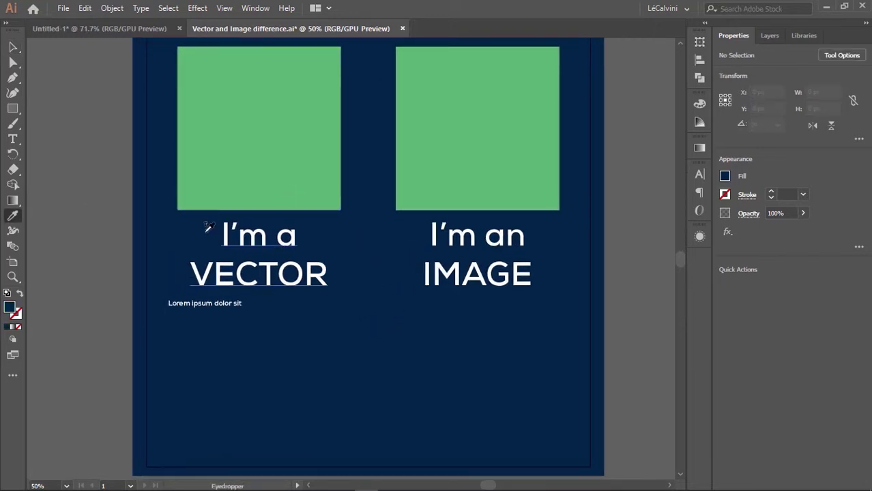
# Draw a navy square of about 115 px outside the artboard, left of the artwork, and deselect it
pyautogui.moveTo(104, 179); pyautogui.dragTo(193, 215)
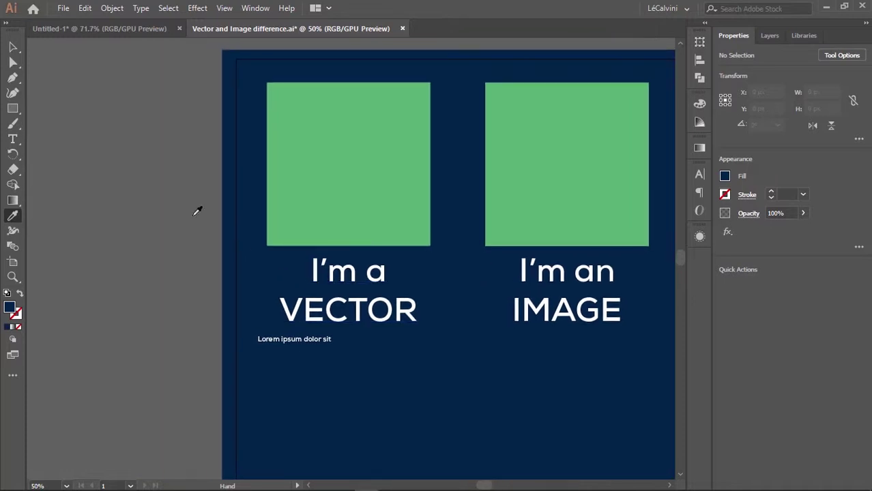
pyautogui.click(12, 107)
pyautogui.moveTo(89, 121); pyautogui.dragTo(115, 149)
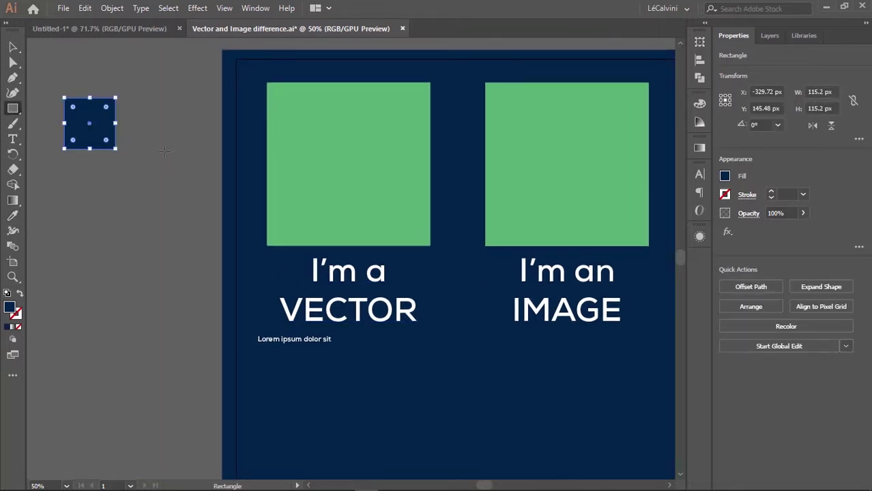
pyautogui.moveTo(186, 142); pyautogui.dragTo(177, 153)
pyautogui.moveTo(224, 206); pyautogui.dragTo(196, 164)
pyautogui.press('v')
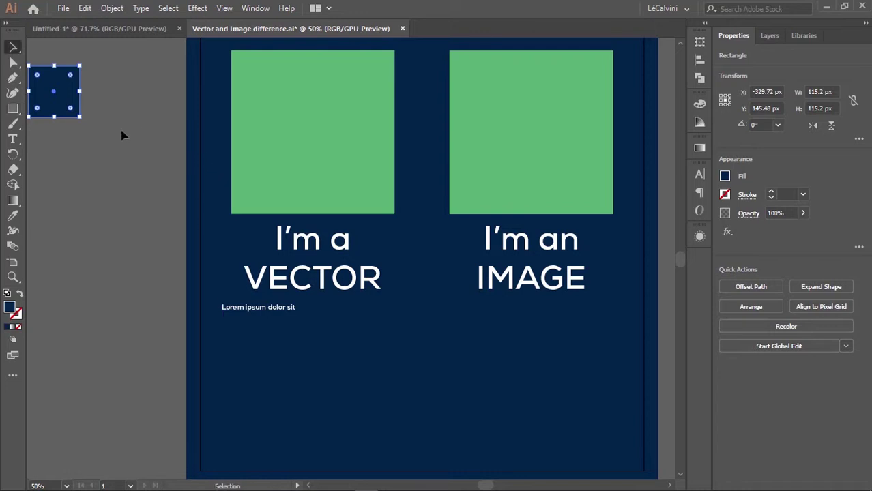
pyautogui.click(122, 136)
pyautogui.moveTo(132, 149); pyautogui.dragTo(146, 172)
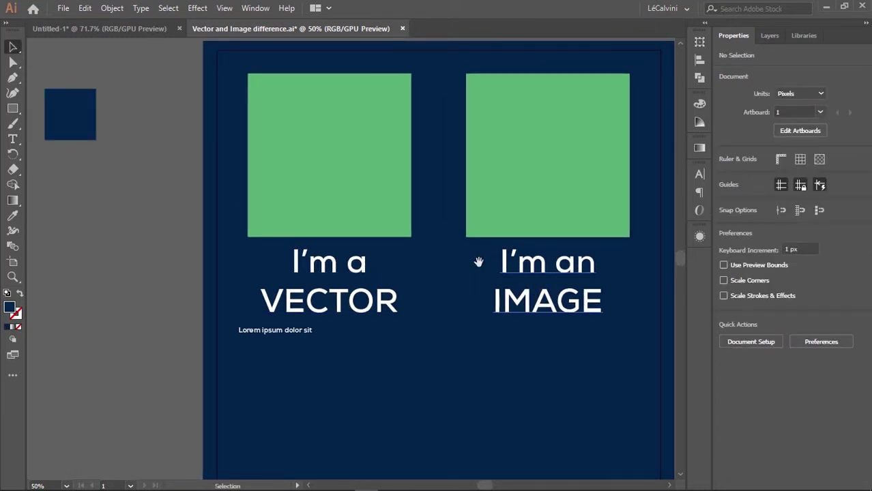
# Change the vector square's fill to olive yellow A5A535 and deselect the square
pyautogui.moveTo(432, 208); pyautogui.dragTo(359, 186)
pyautogui.moveTo(328, 132); pyautogui.dragTo(345, 139)
pyautogui.moveTo(295, 194)
pyautogui.mouseDown()
pyautogui.moveTo(328, 206)
pyautogui.moveTo(308, 193)
pyautogui.mouseUp()
pyautogui.moveTo(301, 139); pyautogui.dragTo(290, 152)
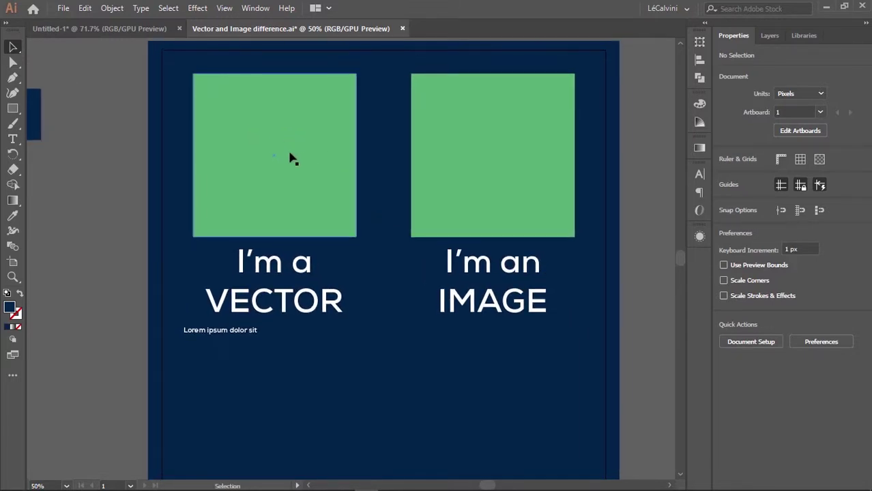
pyautogui.click(243, 168)
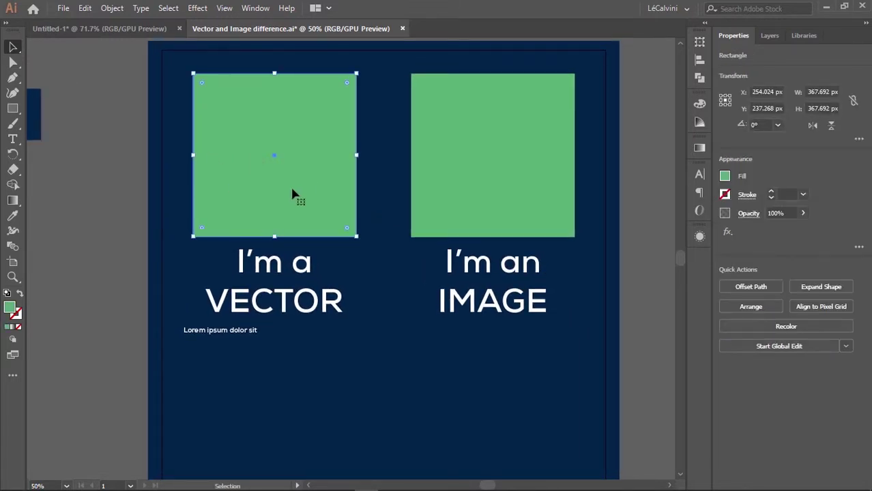
pyautogui.doubleClick(9, 307)
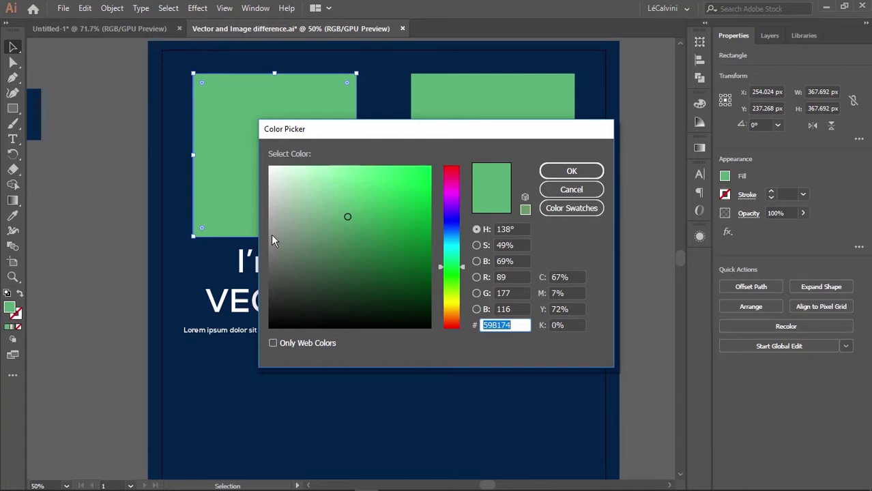
pyautogui.moveTo(458, 272); pyautogui.dragTo(456, 224)
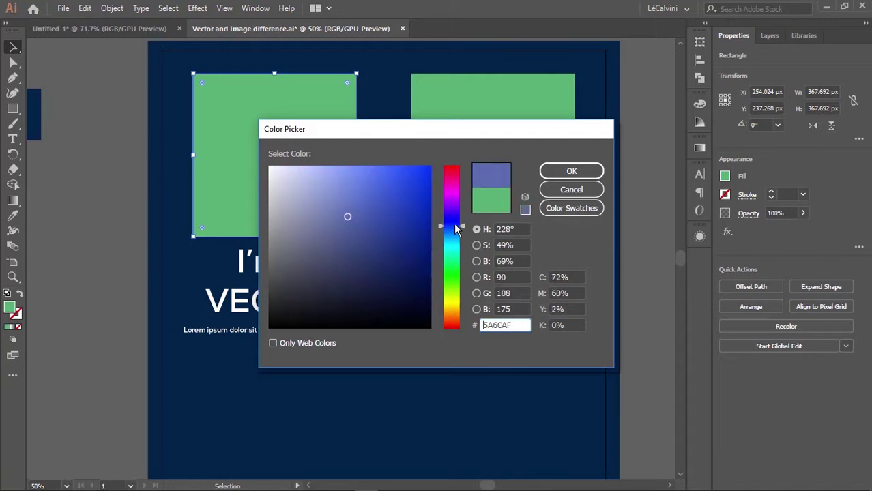
pyautogui.click(376, 215)
pyautogui.click(379, 223)
pyautogui.moveTo(455, 221); pyautogui.dragTo(441, 308)
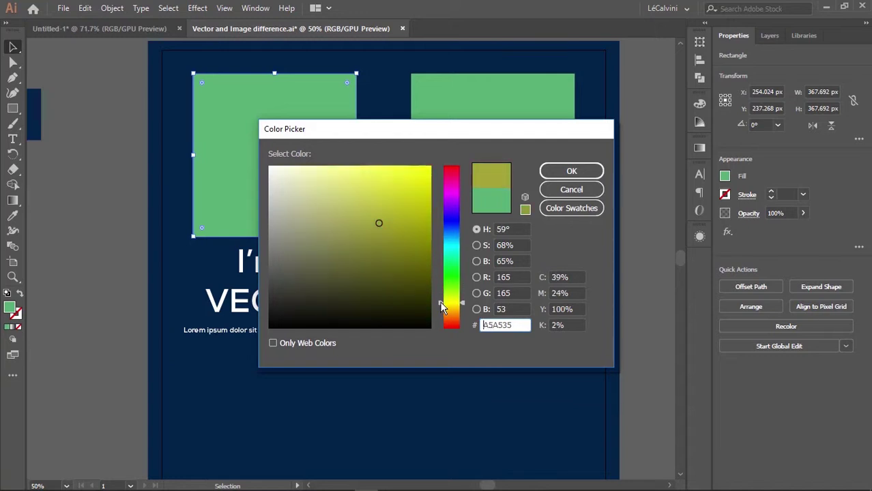
pyautogui.click(571, 172)
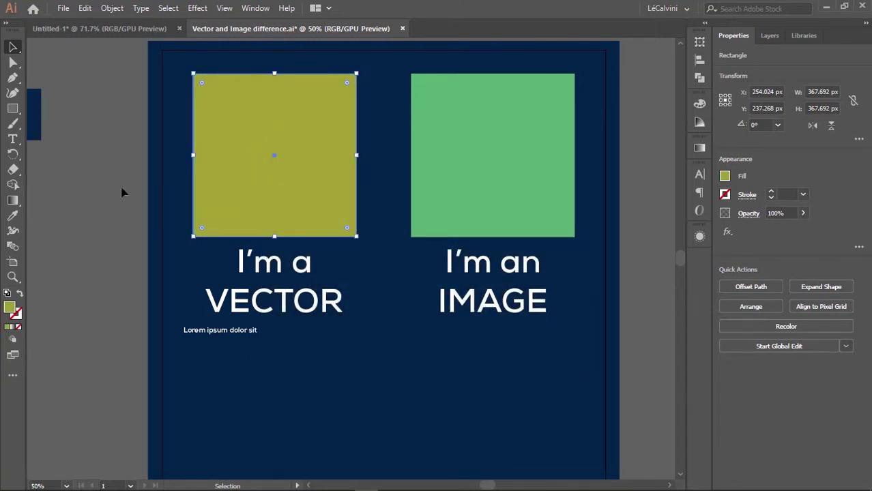
pyautogui.click(116, 212)
# Round only the lower-left corner of the vector square to a 367.69 px radius using Direct Selection, and deselect it
pyautogui.moveTo(327, 175)
pyautogui.mouseDown()
pyautogui.moveTo(345, 172)
pyautogui.moveTo(324, 169)
pyautogui.moveTo(324, 157)
pyautogui.mouseUp()
pyautogui.moveTo(277, 213); pyautogui.dragTo(319, 185)
pyautogui.moveTo(286, 273)
pyautogui.mouseDown()
pyautogui.moveTo(306, 271)
pyautogui.moveTo(318, 307)
pyautogui.mouseUp()
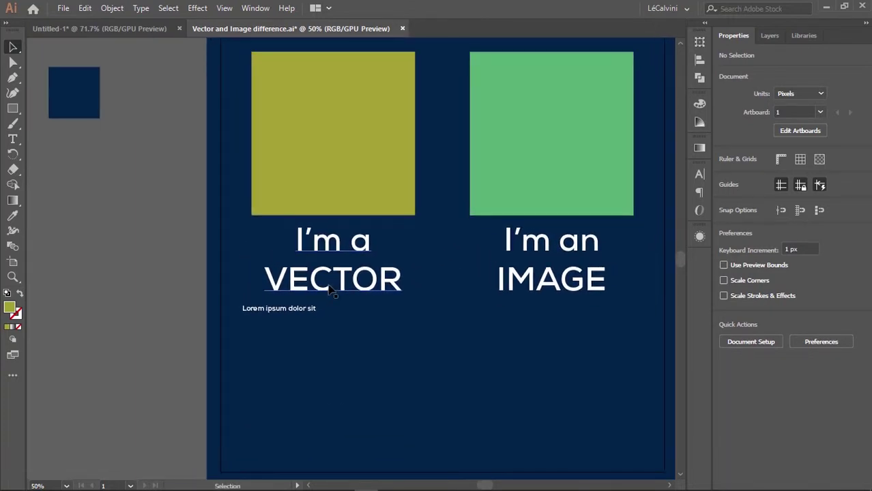
pyautogui.moveTo(322, 266)
pyautogui.mouseDown()
pyautogui.moveTo(318, 241)
pyautogui.moveTo(334, 271)
pyautogui.mouseUp()
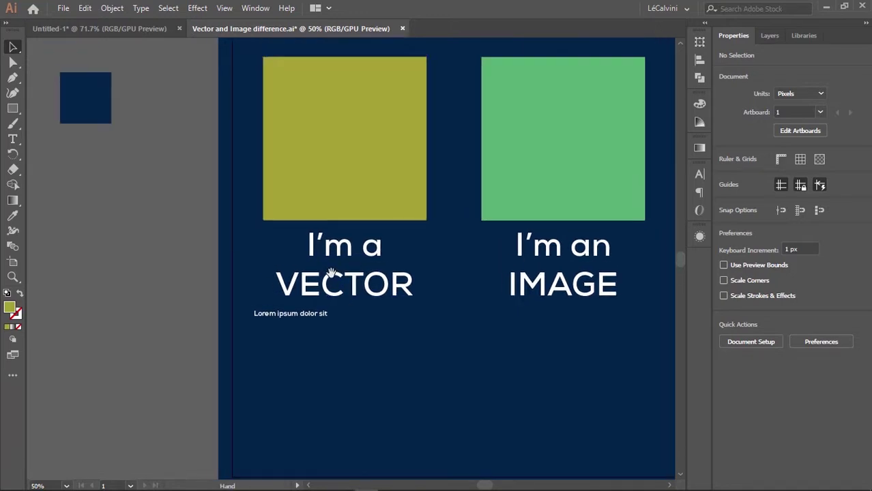
pyautogui.click(365, 165)
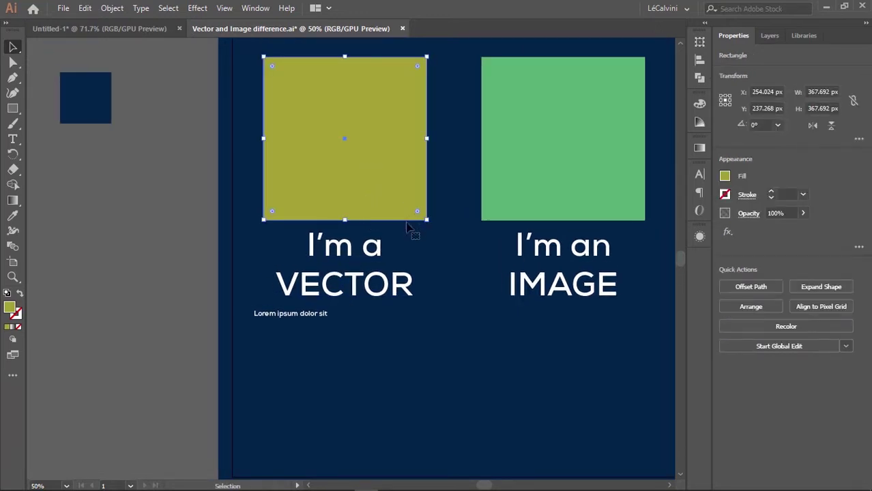
pyautogui.click(186, 217)
pyautogui.press('a')
pyautogui.click(270, 218)
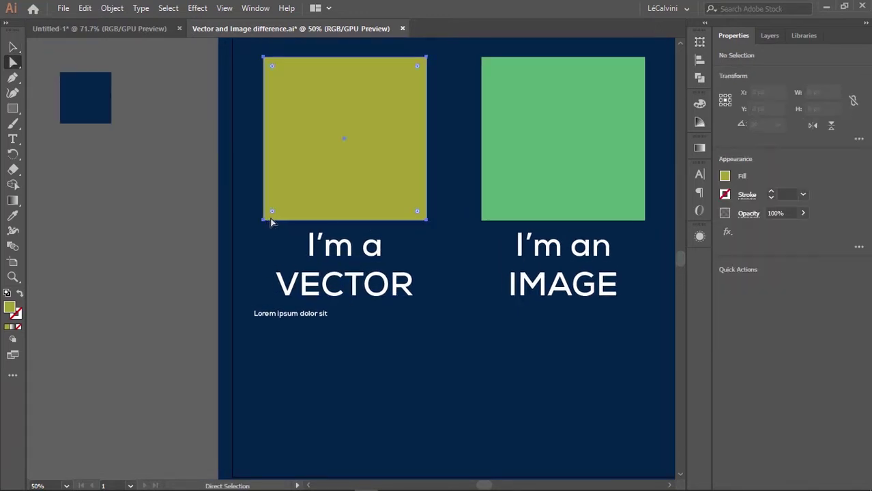
pyautogui.moveTo(272, 212); pyautogui.dragTo(451, 40)
pyautogui.click(213, 210)
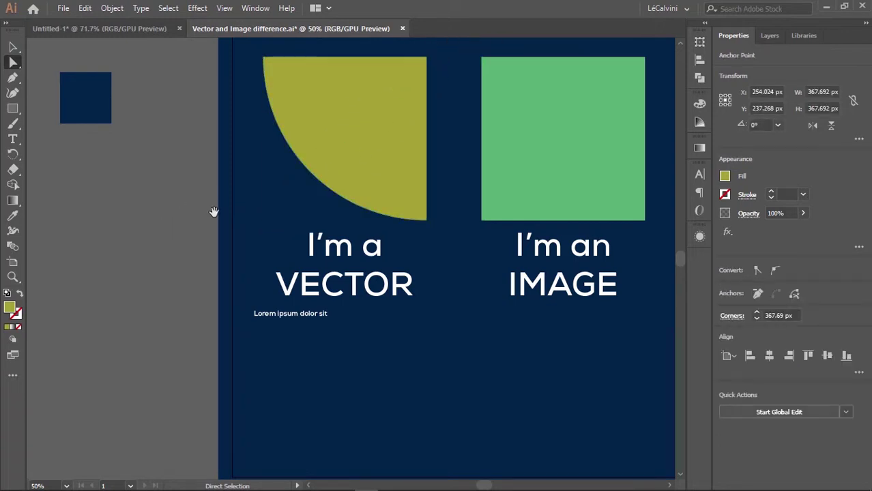
pyautogui.moveTo(237, 204); pyautogui.dragTo(208, 228)
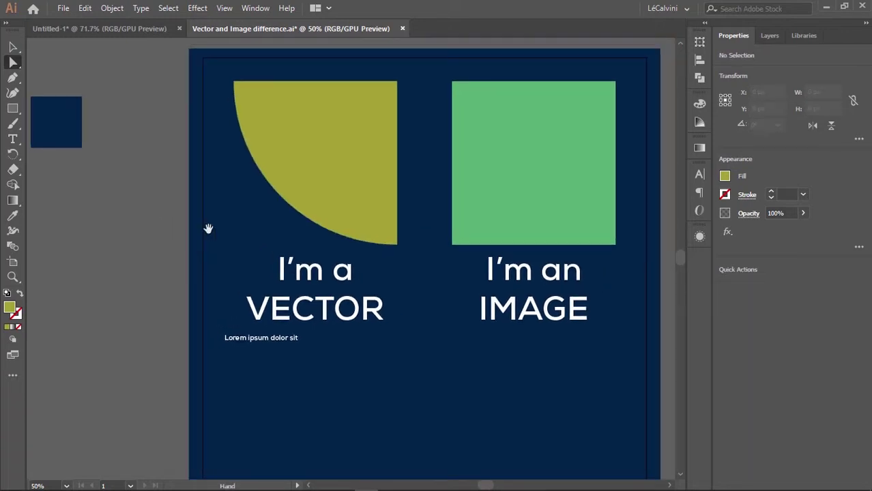
# Pull the vector shape's upper-right anchor point straight up, well beyond the artboard's upper edge, and deselect it
pyautogui.click(397, 82)
pyautogui.moveTo(399, 85); pyautogui.dragTo(429, 84)
pyautogui.click(442, 103)
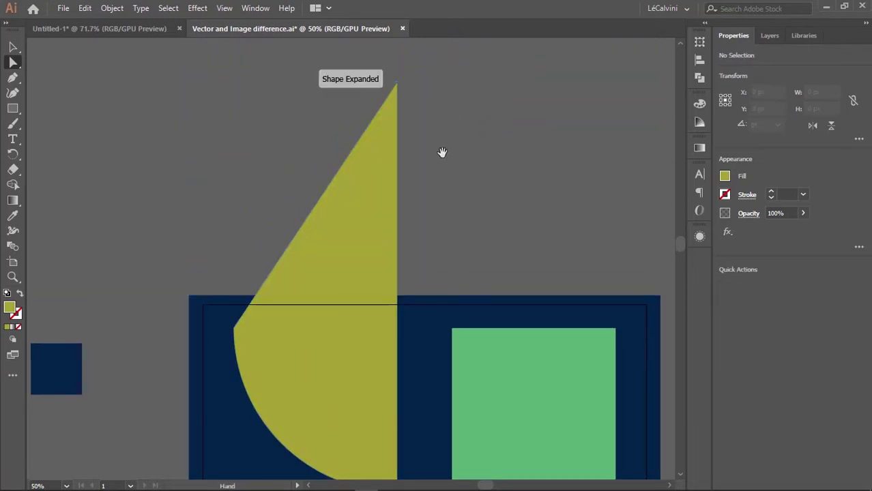
pyautogui.moveTo(444, 159); pyautogui.dragTo(413, 84)
pyautogui.moveTo(434, 128); pyautogui.dragTo(379, 99)
pyautogui.press('z')
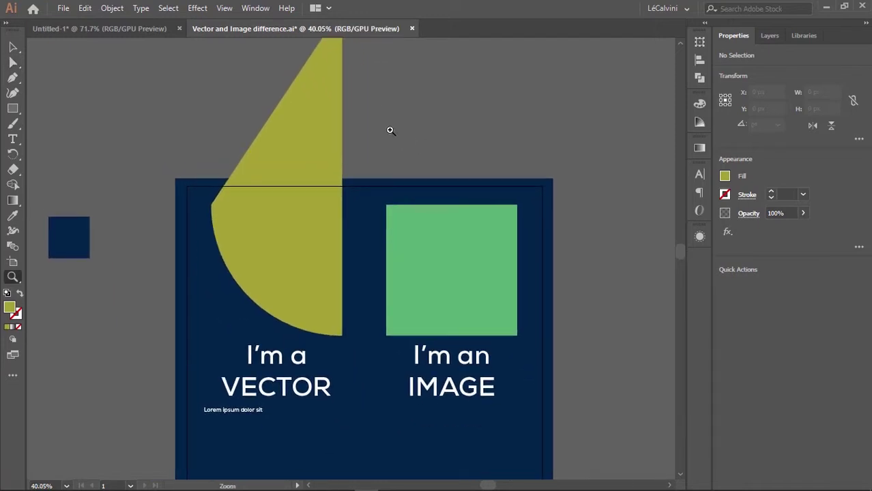
pyautogui.moveTo(352, 141); pyautogui.dragTo(354, 172)
pyautogui.moveTo(411, 164); pyautogui.dragTo(430, 118)
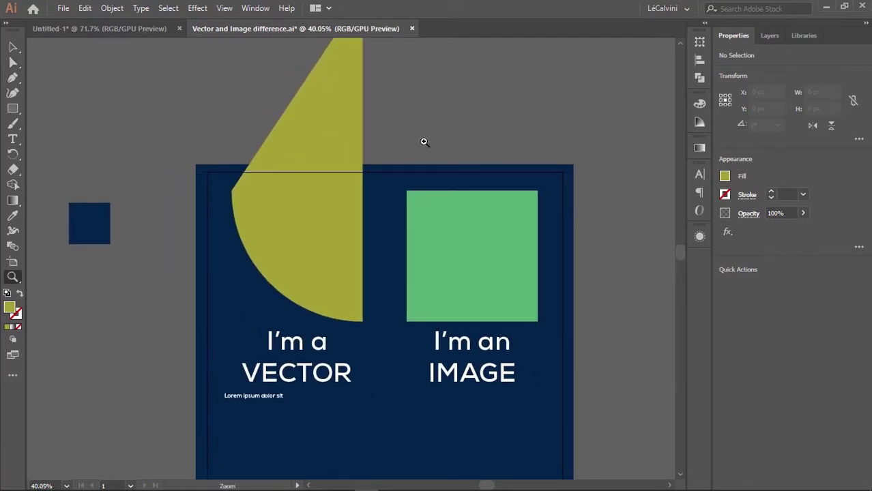
# Undo the anchor point move and the single-corner rounding on the vector shape
pyautogui.hotkey('ctrl', 'z')
pyautogui.hotkey('ctrl', 'z')
pyautogui.hotkey('ctrl', 'z')
# Try rounding all four corners of the vector square into a full circle, and undo the rounding
pyautogui.moveTo(352, 206); pyautogui.dragTo(282, 199)
pyautogui.press('v')
pyautogui.click(145, 281)
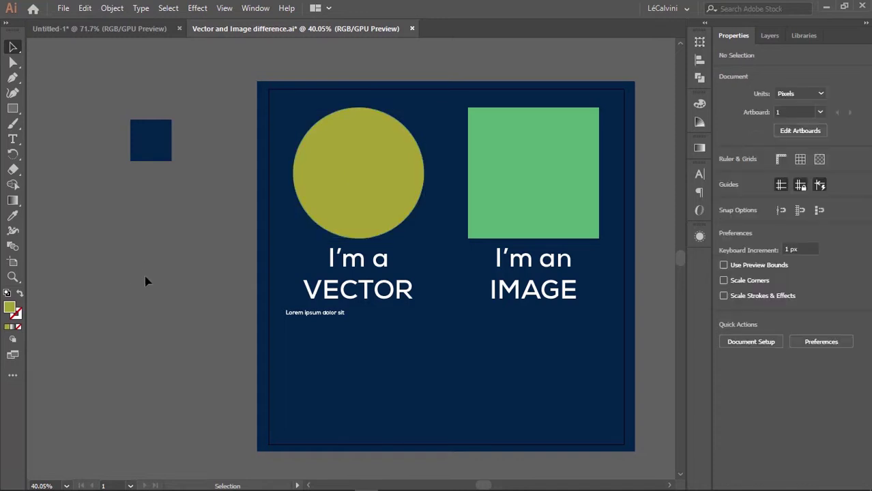
pyautogui.hotkey('ctrl', 'z')
pyautogui.click(212, 235)
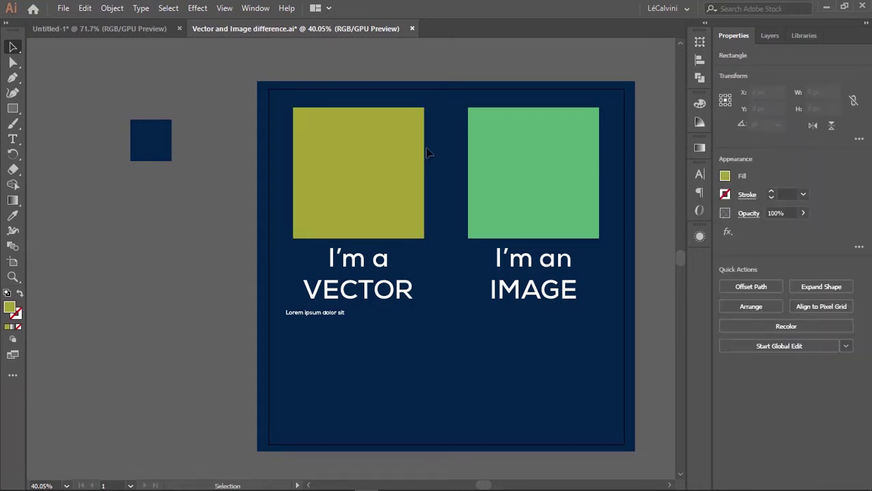
# Select the olive vector square to inspect its anchor points and corner widgets, and deselect it
pyautogui.press('space')
pyautogui.moveTo(395, 162); pyautogui.dragTo(372, 179)
pyautogui.click(366, 185)
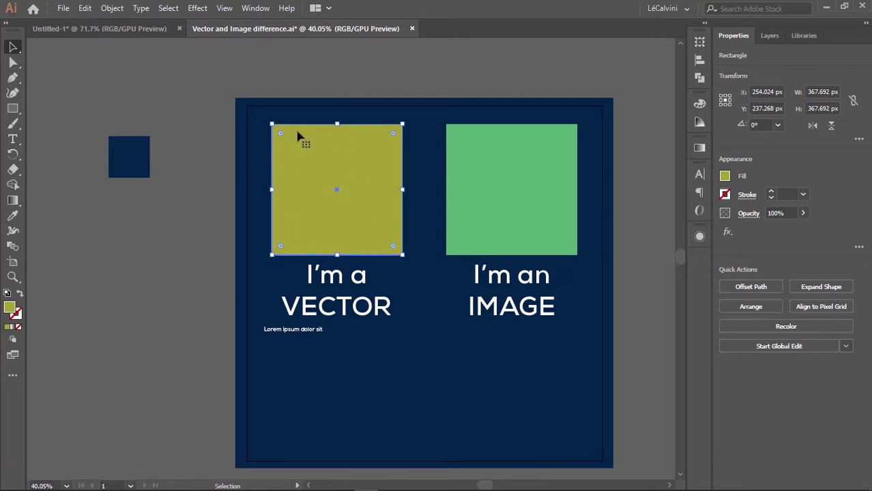
pyautogui.click(225, 178)
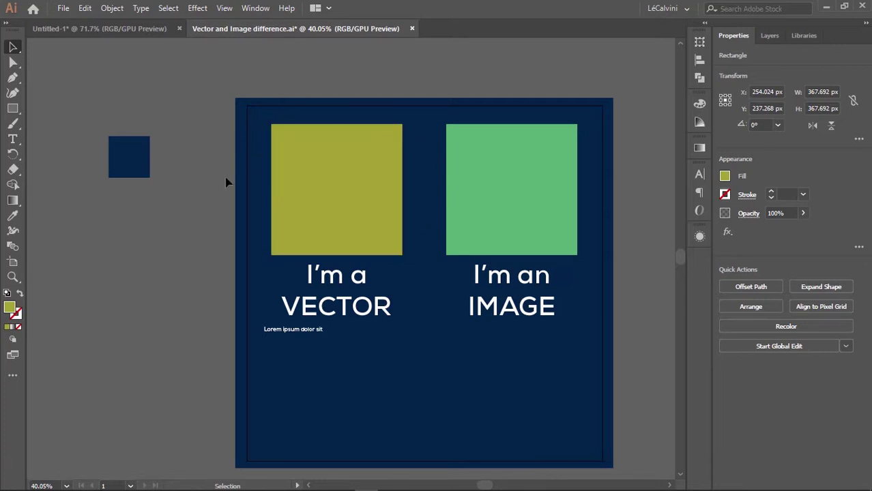
pyautogui.moveTo(219, 175); pyautogui.dragTo(179, 185)
pyautogui.moveTo(321, 216); pyautogui.dragTo(270, 229)
pyautogui.moveTo(420, 193); pyautogui.dragTo(395, 174)
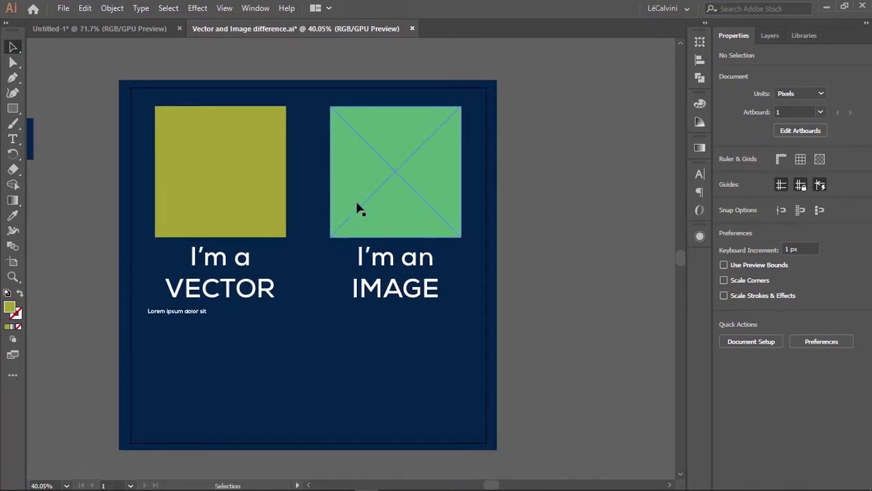
# Isolate the linked image square and move it up and to the right, past the artboard's upper edge
pyautogui.click(405, 175)
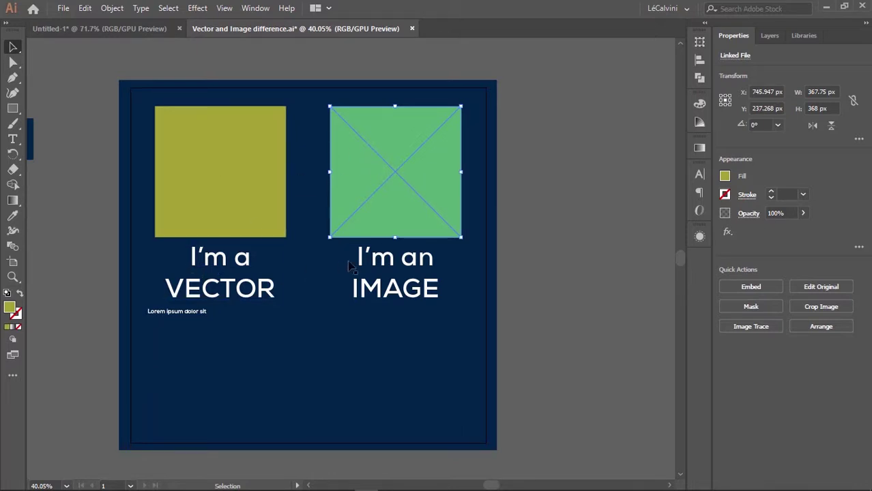
pyautogui.moveTo(405, 218); pyautogui.dragTo(386, 220)
pyautogui.doubleClick(386, 183)
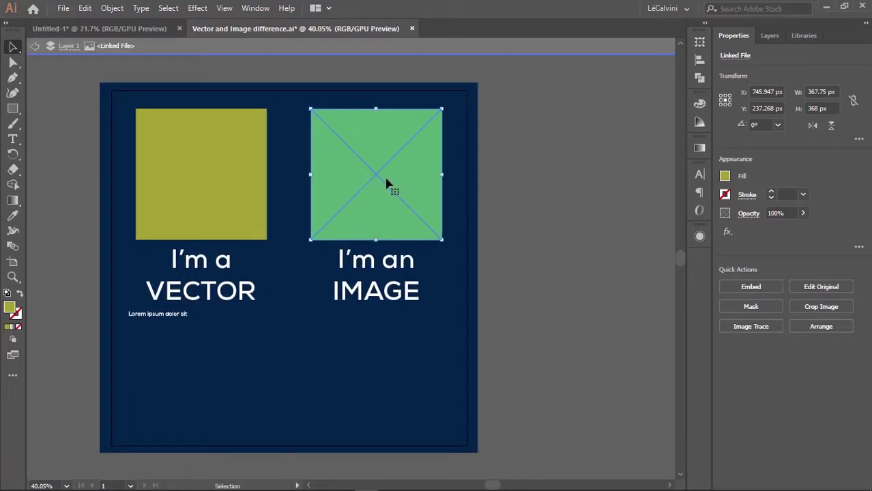
pyautogui.moveTo(372, 154); pyautogui.dragTo(400, 115)
pyautogui.click(485, 184)
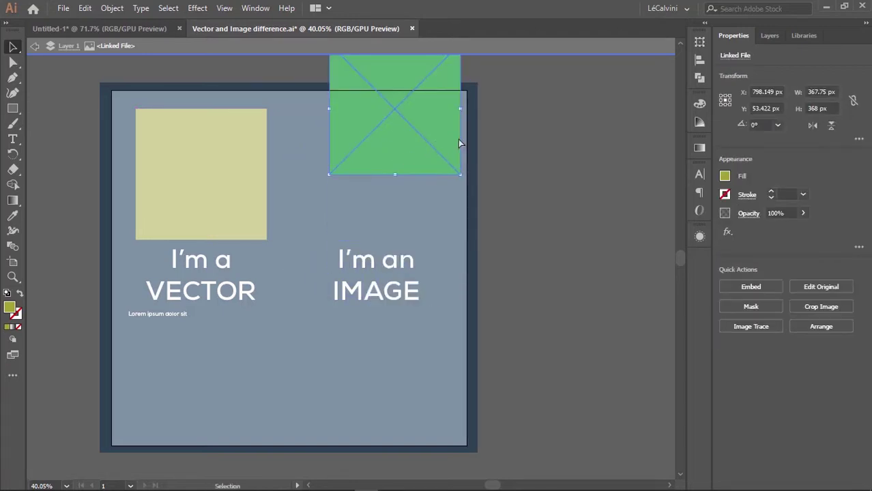
# Undo the linked image moves and the vector square's olive recoloring
pyautogui.hotkey('ctrl', 'z')
pyautogui.hotkey('ctrl', 'z')
pyautogui.click(559, 161)
pyautogui.hotkey('ctrl', 'z')
pyautogui.hotkey('ctrl', 'z')
pyautogui.hotkey('ctrl', 'z')
pyautogui.hotkey('ctrl', 'z')
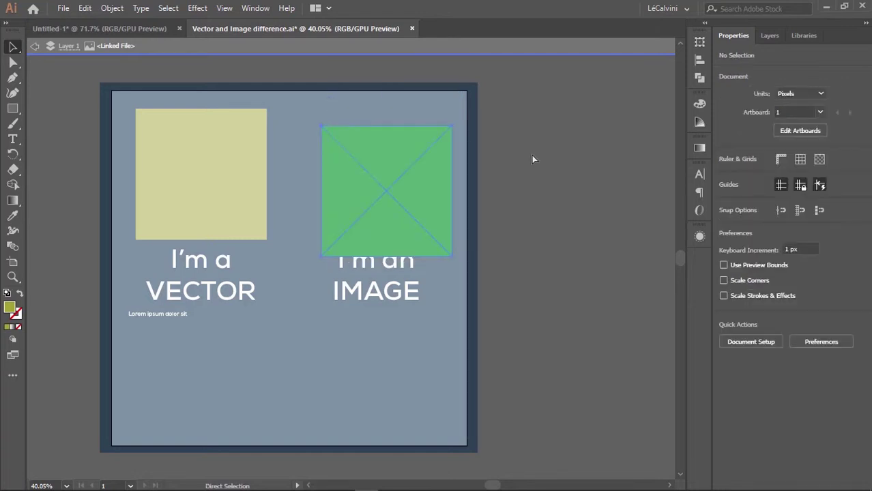
pyautogui.hotkey('ctrl', 'z')
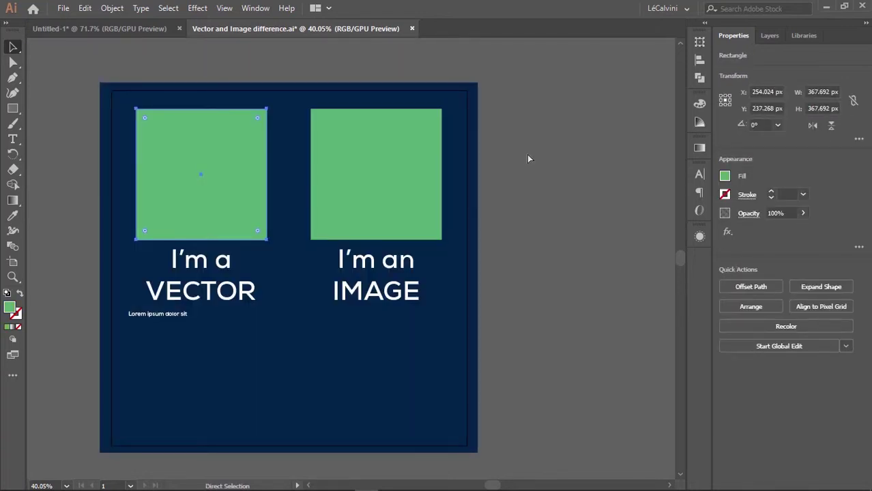
# Deselect the vector square and select the linked image square to compare its selection frame and properties
pyautogui.press('space')
pyautogui.moveTo(499, 154); pyautogui.dragTo(471, 178)
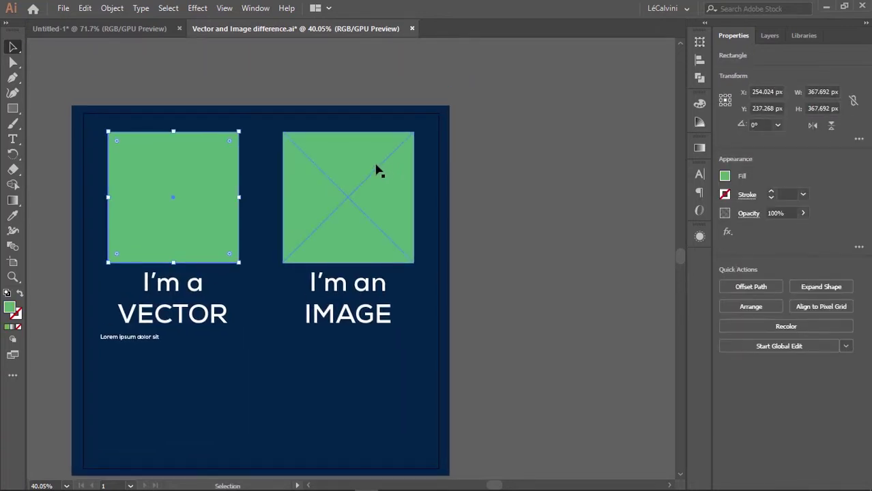
pyautogui.click(512, 176)
pyautogui.press('space')
pyautogui.moveTo(343, 169); pyautogui.dragTo(417, 170)
pyautogui.click(417, 170)
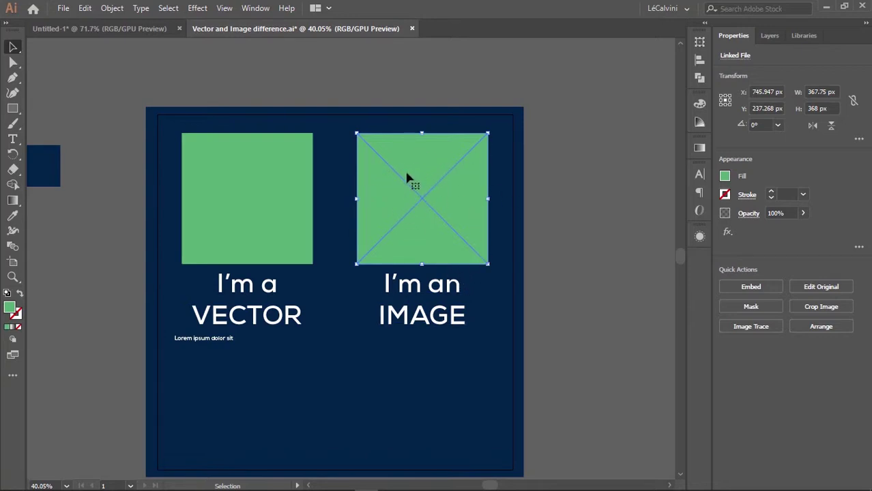
pyautogui.click(428, 92)
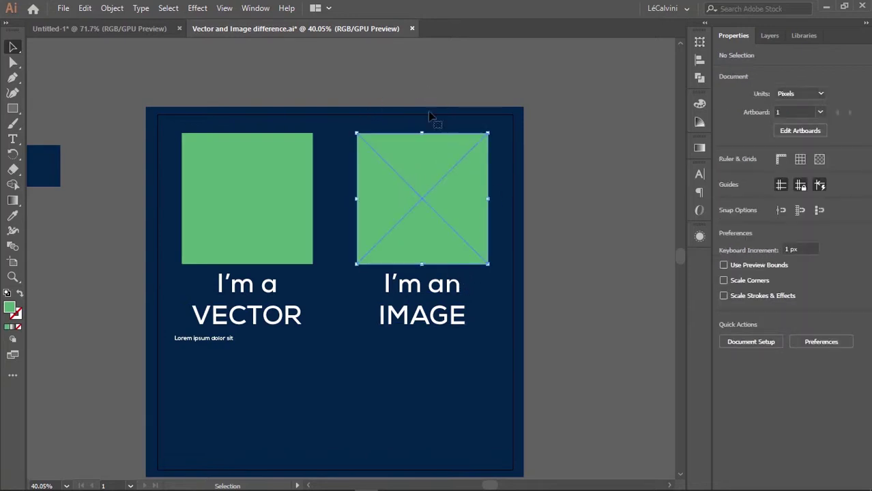
pyautogui.click(407, 188)
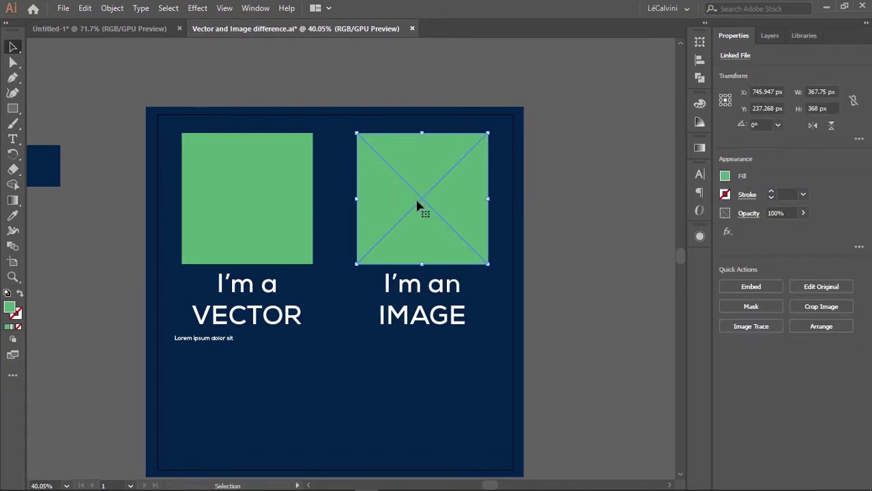
# Try Paintbrush strokes on the green vector square in the matching green, undoing each one
pyautogui.press('b')
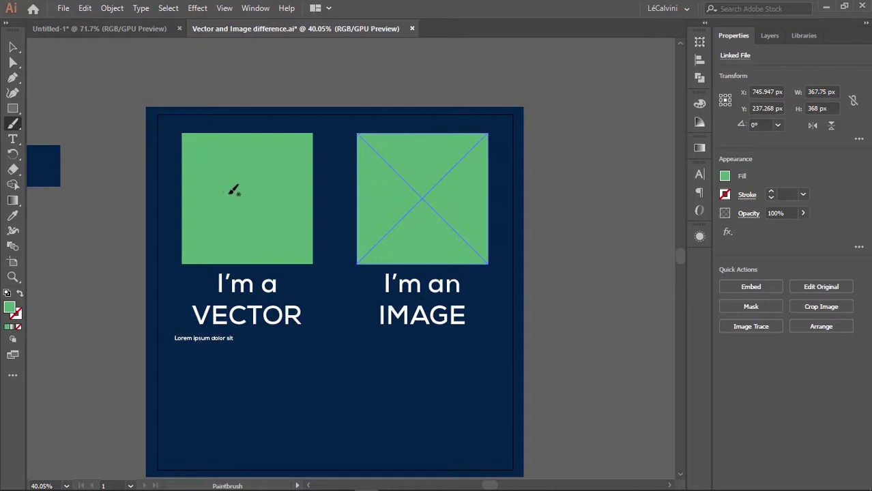
pyautogui.moveTo(229, 194); pyautogui.dragTo(239, 173)
pyautogui.hotkey('ctrl', 'z')
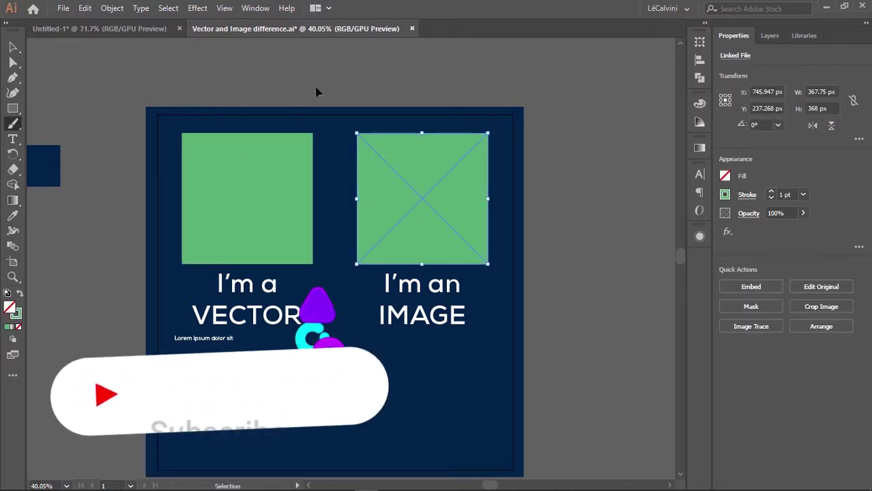
pyautogui.keyDown('ctrl'); pyautogui.click(316, 92); pyautogui.keyUp('ctrl')
pyautogui.moveTo(202, 152); pyautogui.dragTo(220, 196)
pyautogui.hotkey('ctrl', 'z')
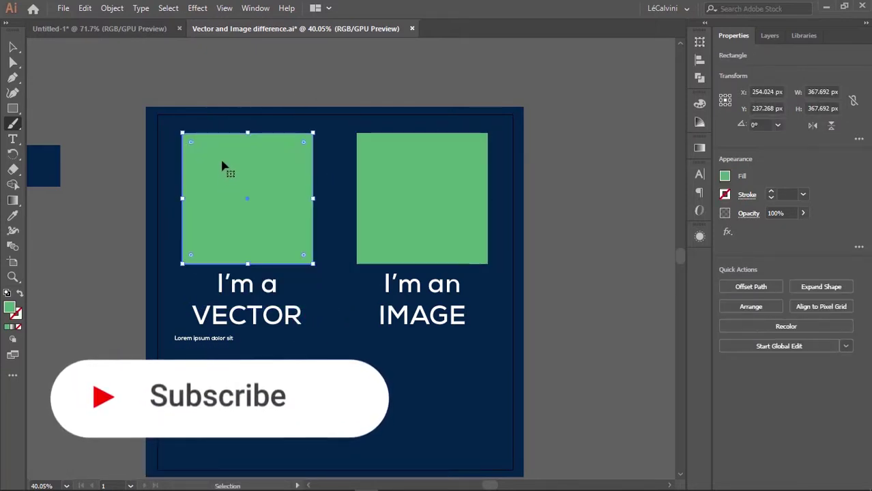
# Pick up the small square's dark blue and paint two eyes and a smiling mouth on the vector square with the Paintbrush
pyautogui.keyDown('ctrl'); pyautogui.click(49, 159); pyautogui.keyUp('ctrl')
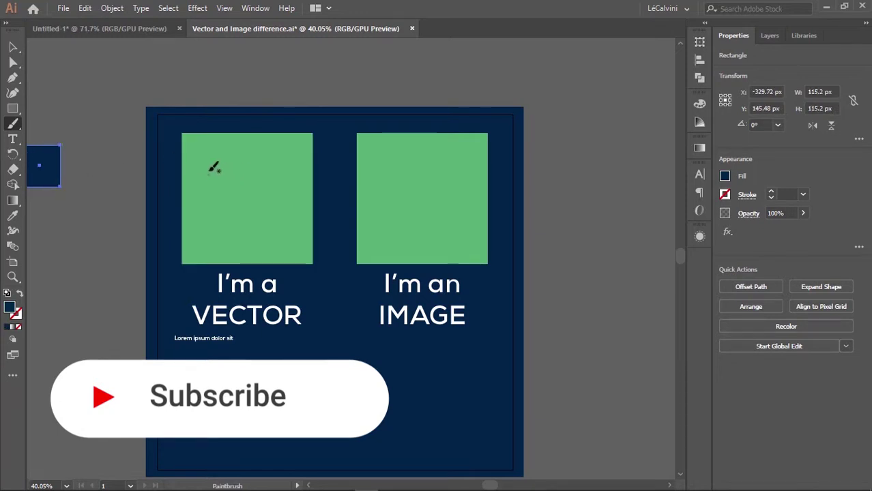
pyautogui.moveTo(213, 168)
pyautogui.mouseDown()
pyautogui.moveTo(221, 179)
pyautogui.moveTo(205, 181)
pyautogui.mouseUp()
pyautogui.hotkey('ctrl', 'z')
pyautogui.hotkey('ctrl', 'z')
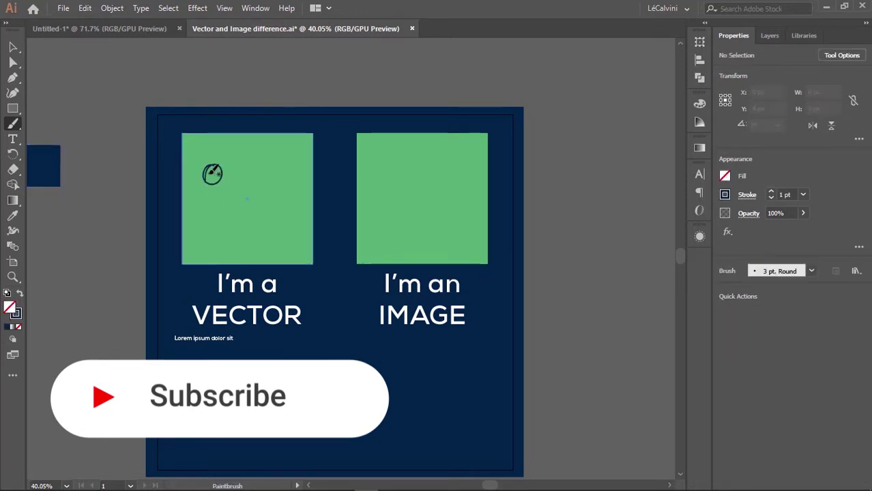
pyautogui.moveTo(285, 168); pyautogui.dragTo(275, 176)
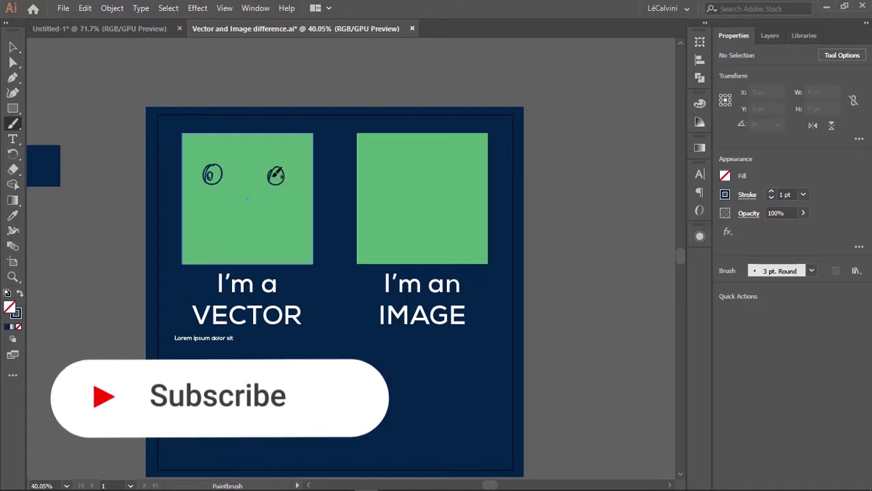
pyautogui.moveTo(226, 214)
pyautogui.mouseDown()
pyautogui.moveTo(244, 228)
pyautogui.moveTo(259, 213)
pyautogui.mouseUp()
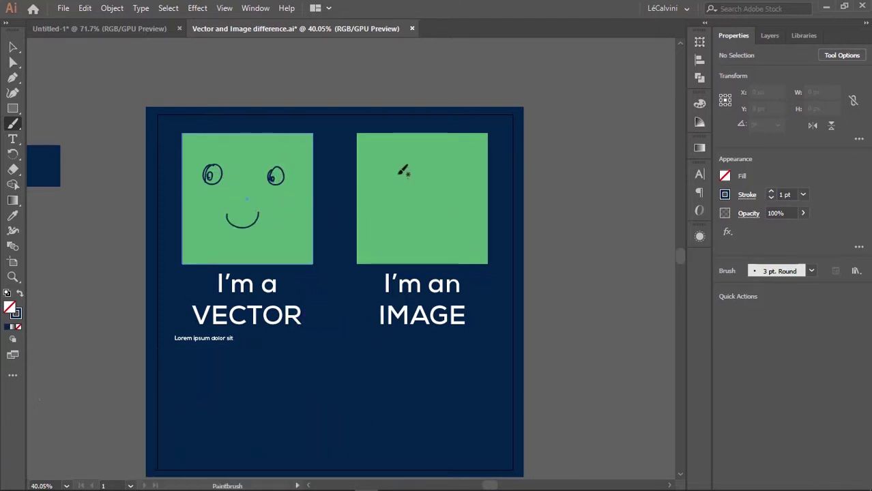
# Paint a frowning face with two large eyes and angry eyebrows over the linked image square
pyautogui.moveTo(401, 173); pyautogui.dragTo(393, 155)
pyautogui.moveTo(442, 166)
pyautogui.mouseDown()
pyautogui.moveTo(460, 165)
pyautogui.moveTo(450, 162)
pyautogui.mouseUp()
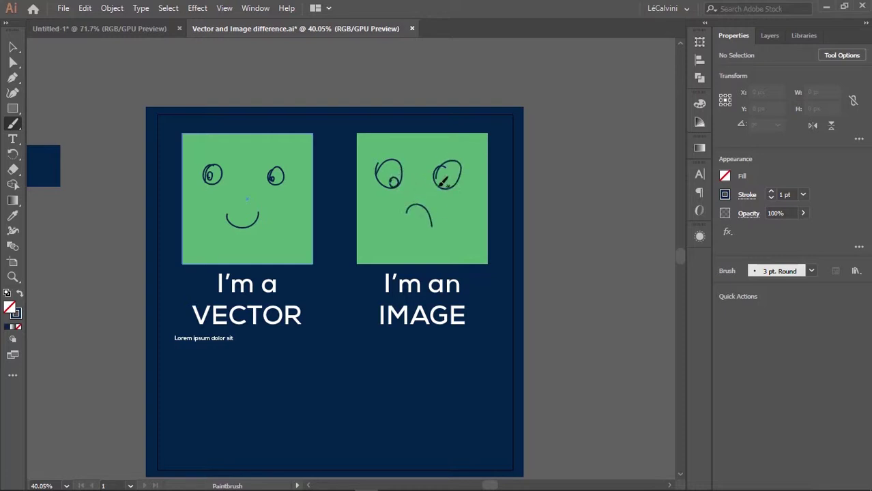
pyautogui.moveTo(386, 153)
pyautogui.mouseDown()
pyautogui.moveTo(448, 150)
pyautogui.moveTo(452, 156)
pyautogui.moveTo(418, 171)
pyautogui.mouseUp()
pyautogui.moveTo(422, 250); pyautogui.dragTo(419, 197)
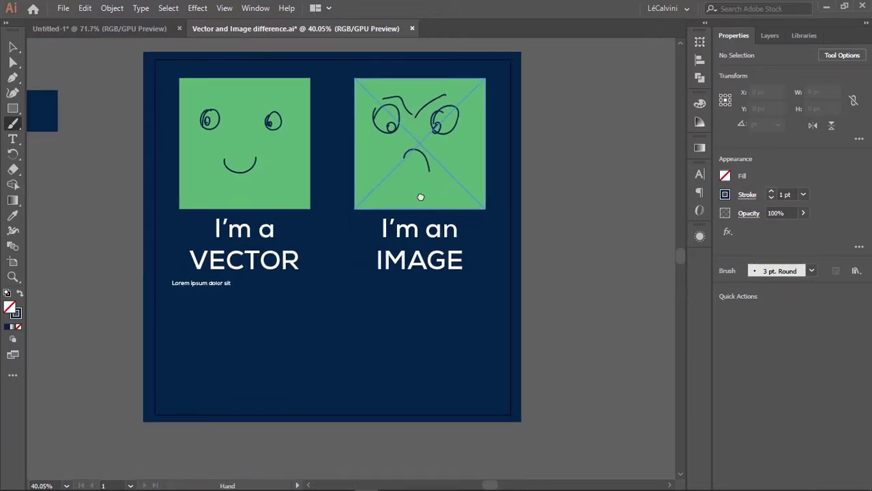
# Paint two short chin strokes below the mouth on both faces and save the document
pyautogui.moveTo(338, 227); pyautogui.dragTo(379, 260)
pyautogui.moveTo(285, 202); pyautogui.dragTo(271, 210)
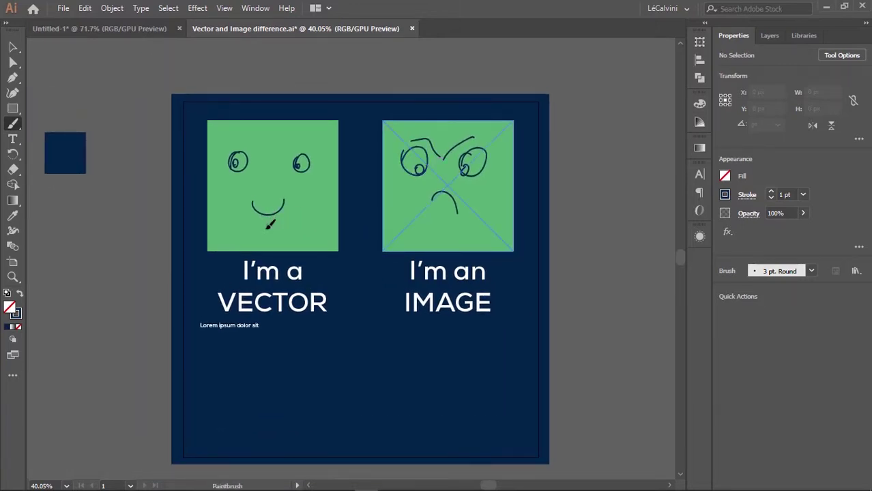
pyautogui.moveTo(445, 228); pyautogui.dragTo(447, 236)
pyautogui.moveTo(351, 242); pyautogui.dragTo(317, 259)
pyautogui.moveTo(298, 182); pyautogui.dragTo(317, 178)
pyautogui.moveTo(342, 210); pyautogui.dragTo(366, 205)
pyautogui.press('z')
pyautogui.moveTo(423, 192); pyautogui.dragTo(405, 191)
pyautogui.moveTo(405, 191); pyautogui.dragTo(382, 199)
pyautogui.moveTo(312, 215); pyautogui.dragTo(300, 206)
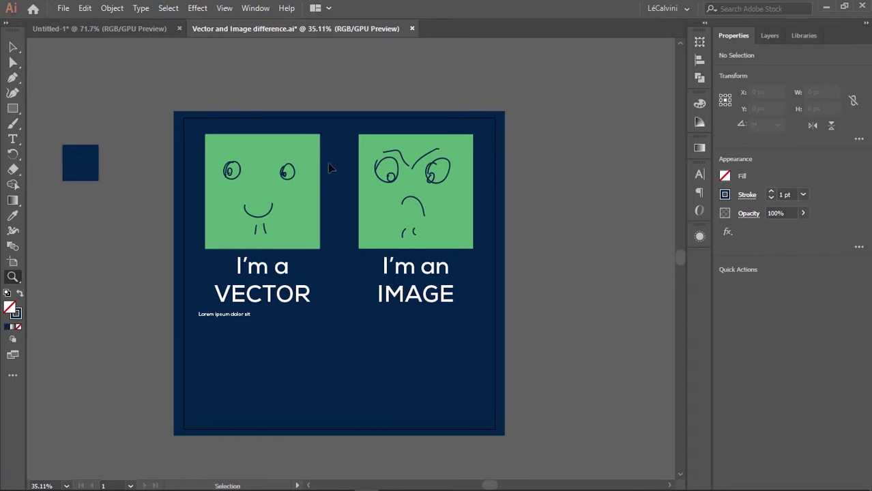
pyautogui.hotkey('ctrl', 's')
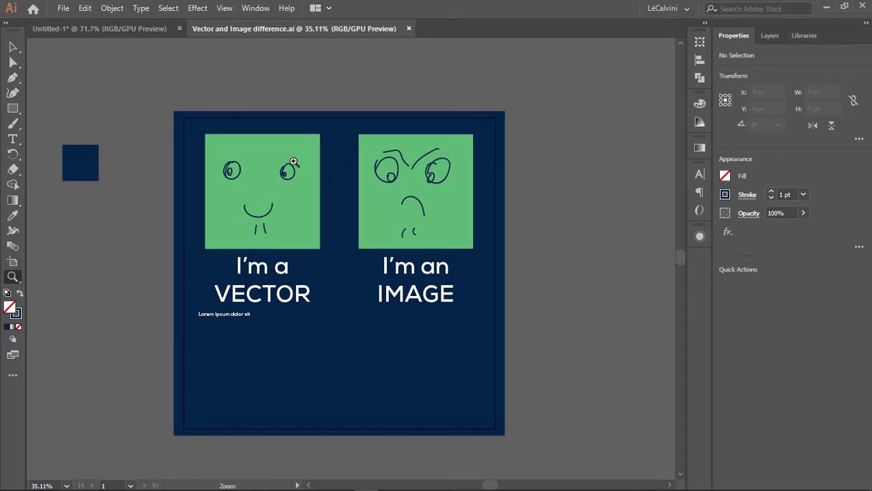
# Select the linked image square and the vector square in turn to compare their selection frames and properties
pyautogui.moveTo(285, 179); pyautogui.dragTo(257, 152)
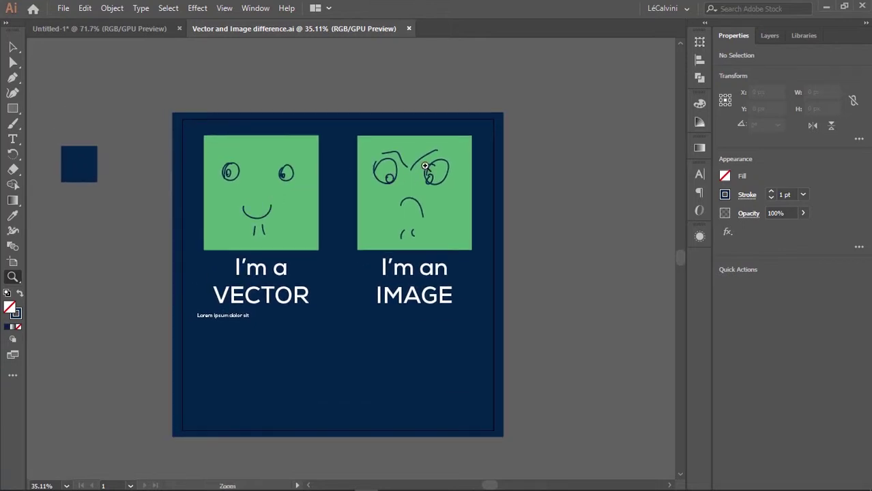
pyautogui.moveTo(385, 192)
pyautogui.mouseDown()
pyautogui.moveTo(363, 186)
pyautogui.moveTo(388, 178)
pyautogui.mouseUp()
pyautogui.keyDown('ctrl'); pyautogui.click(393, 176); pyautogui.keyUp('ctrl')
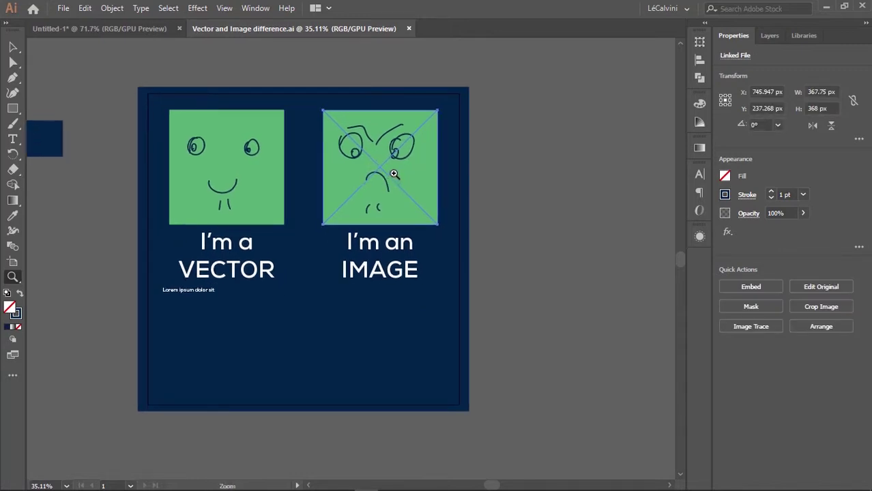
pyautogui.press('v')
pyautogui.moveTo(507, 163); pyautogui.dragTo(499, 184)
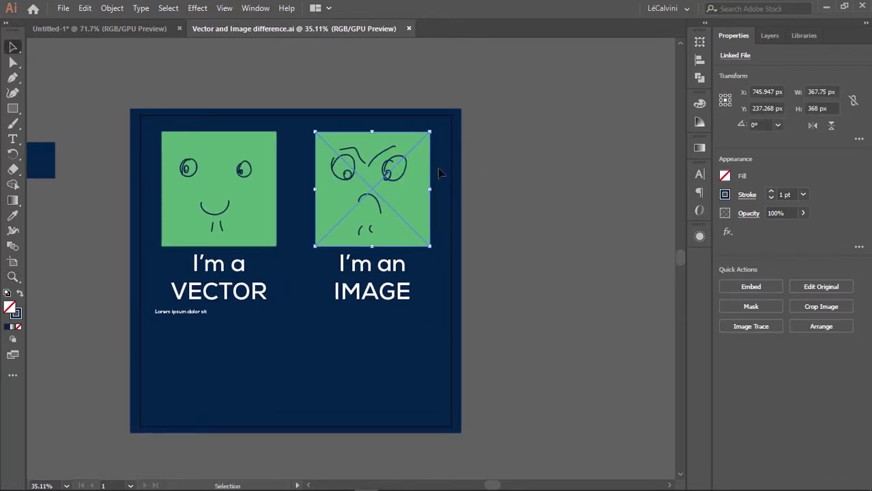
pyautogui.click(267, 210)
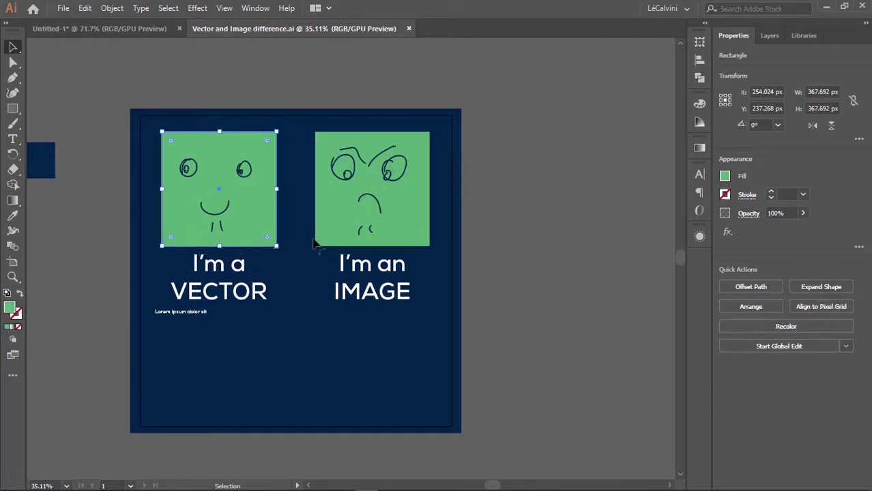
# Magnify the vector square to 64000% to examine whether its green fill pixelates
pyautogui.press('z')
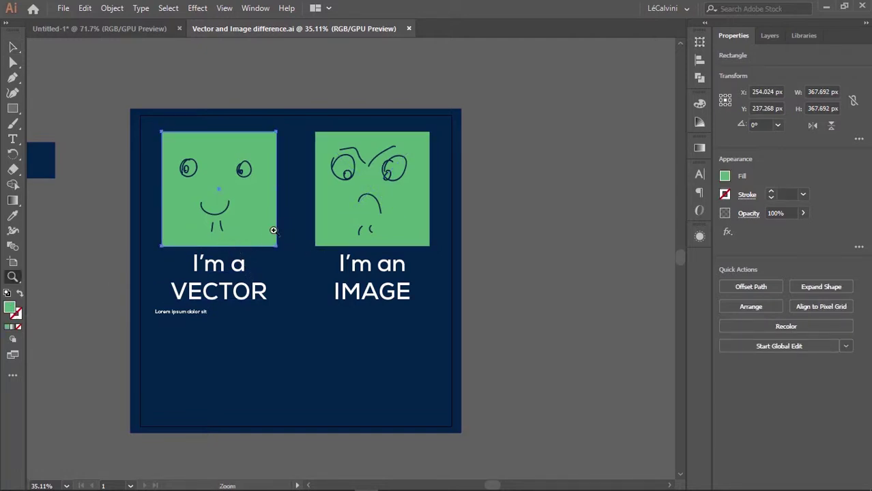
pyautogui.moveTo(234, 234); pyautogui.dragTo(241, 178)
pyautogui.moveTo(283, 174); pyautogui.dragTo(416, 189)
pyautogui.moveTo(294, 188); pyautogui.dragTo(317, 234)
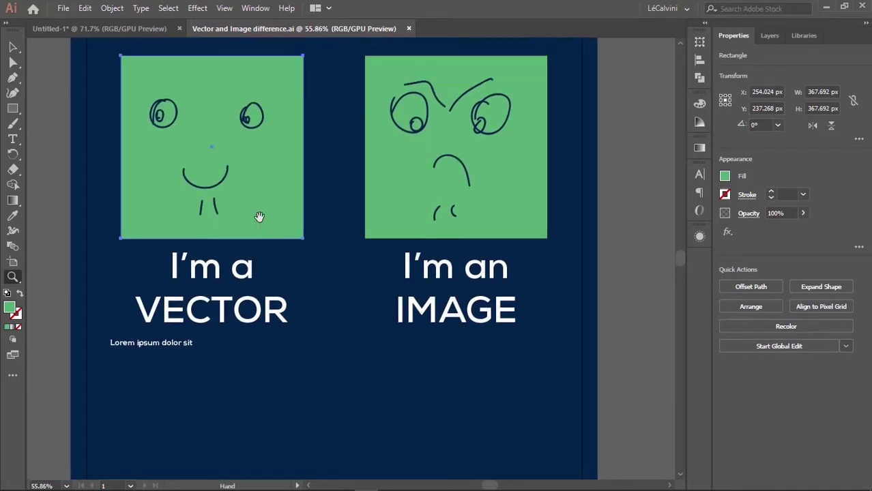
pyautogui.moveTo(258, 218); pyautogui.dragTo(332, 234)
pyautogui.moveTo(262, 243); pyautogui.dragTo(496, 219)
pyautogui.moveTo(335, 182); pyautogui.dragTo(484, 212)
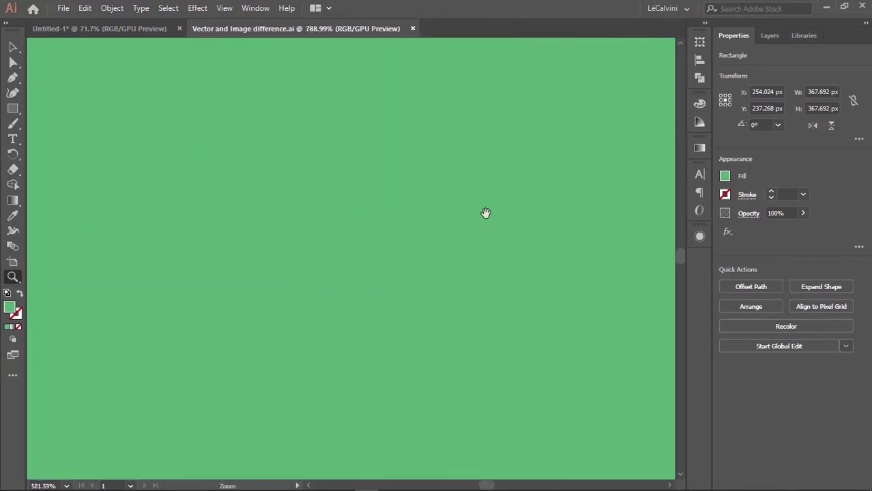
pyautogui.moveTo(232, 232); pyautogui.dragTo(412, 266)
pyautogui.moveTo(298, 231); pyautogui.dragTo(502, 223)
pyautogui.moveTo(354, 212); pyautogui.dragTo(420, 215)
pyautogui.moveTo(303, 211); pyautogui.dragTo(373, 213)
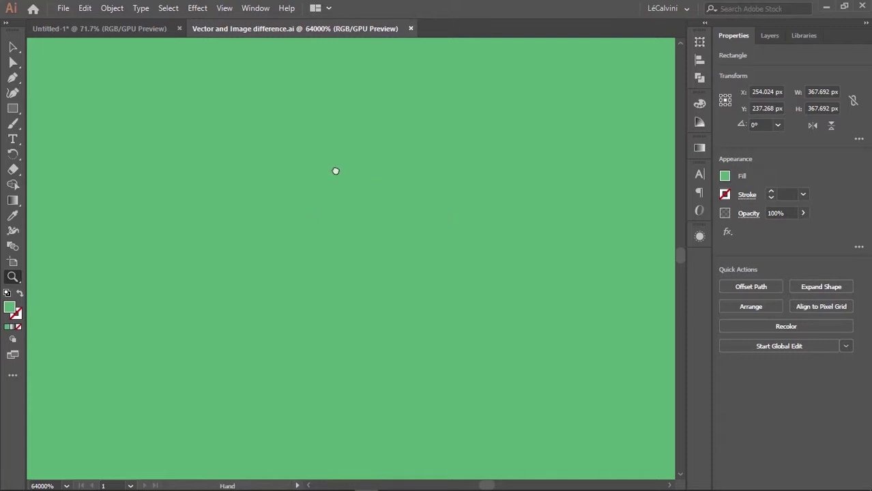
# Inspect the vector square's edge against the dark blue background at high magnification, ending with the artboard fitted in the window
pyautogui.moveTo(421, 179); pyautogui.dragTo(289, 181)
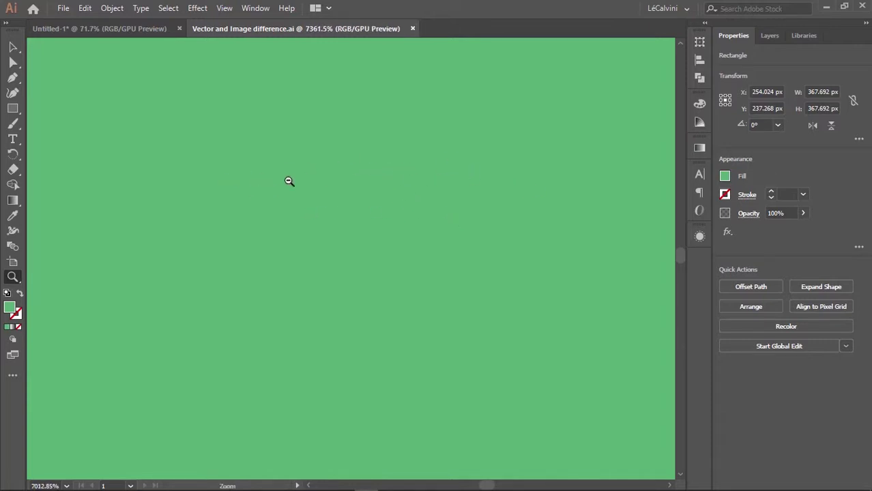
pyautogui.moveTo(475, 177); pyautogui.dragTo(243, 197)
pyautogui.moveTo(452, 186); pyautogui.dragTo(348, 194)
pyautogui.moveTo(391, 190); pyautogui.dragTo(109, 249)
pyautogui.moveTo(479, 202); pyautogui.dragTo(297, 194)
pyautogui.moveTo(303, 212); pyautogui.dragTo(514, 230)
pyautogui.moveTo(377, 183); pyautogui.dragTo(581, 225)
pyautogui.moveTo(413, 174); pyautogui.dragTo(538, 197)
pyautogui.moveTo(392, 166); pyautogui.dragTo(595, 204)
pyautogui.moveTo(290, 189); pyautogui.dragTo(443, 198)
pyautogui.moveTo(255, 174); pyautogui.dragTo(199, 204)
pyautogui.moveTo(521, 208); pyautogui.dragTo(271, 188)
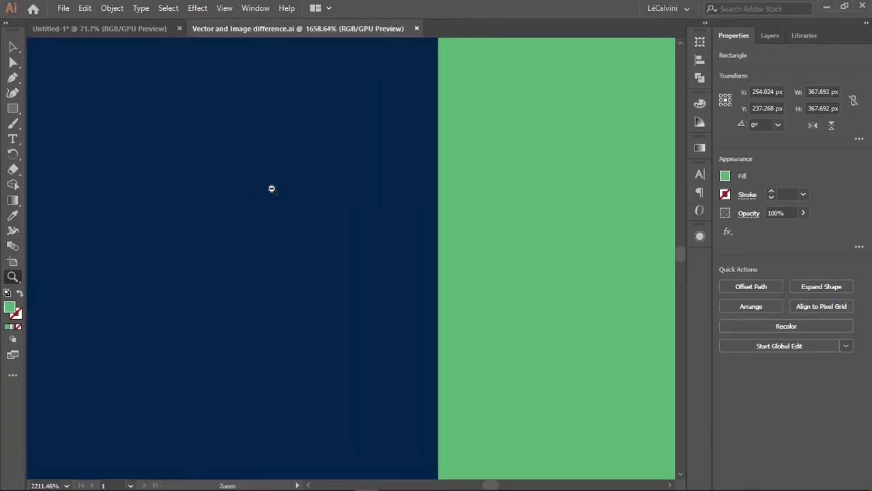
pyautogui.moveTo(530, 193); pyautogui.dragTo(418, 180)
pyautogui.moveTo(658, 170); pyautogui.dragTo(369, 199)
pyautogui.hotkey('ctrl', '0')
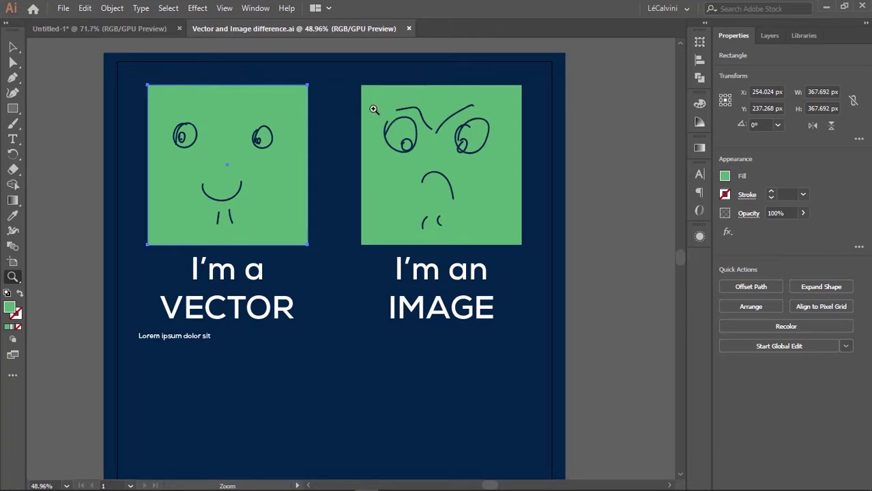
# Deselect the vector square and close the blank Untitled-1 document without saving it
pyautogui.moveTo(399, 135); pyautogui.dragTo(411, 142)
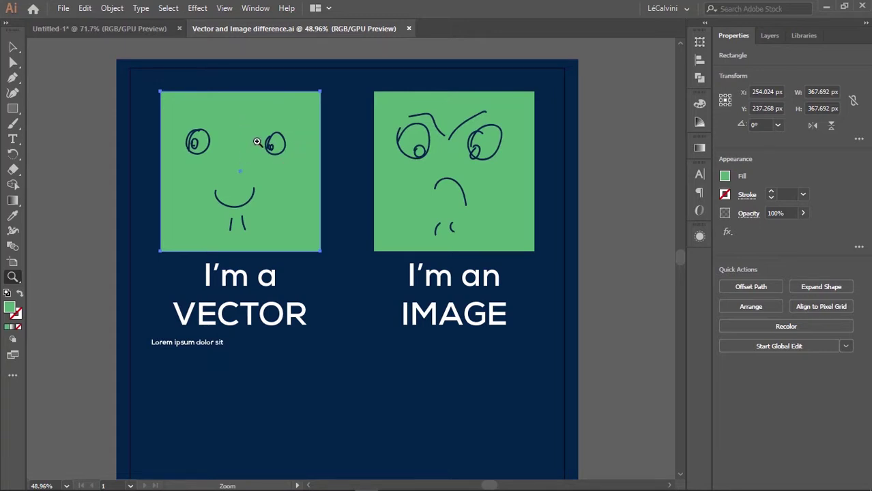
pyautogui.moveTo(210, 137); pyautogui.dragTo(248, 133)
pyautogui.press('v')
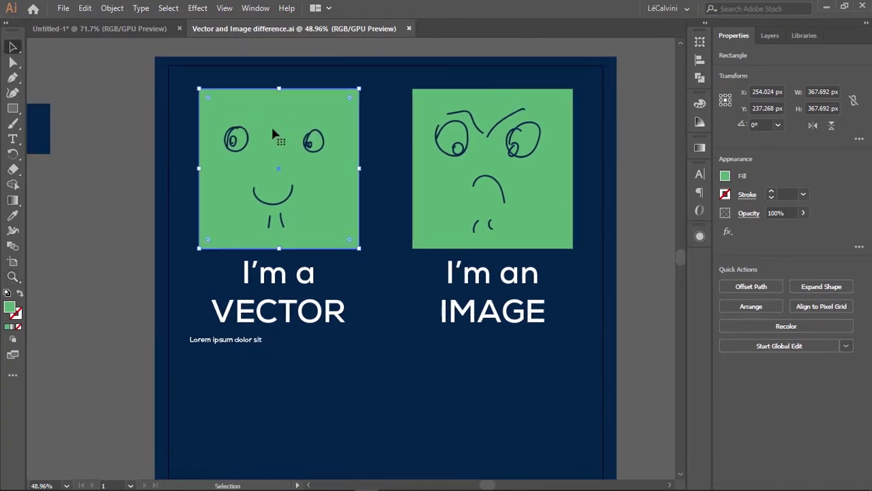
pyautogui.moveTo(222, 100); pyautogui.dragTo(272, 126)
pyautogui.click(131, 92)
pyautogui.moveTo(213, 123); pyautogui.dragTo(192, 151)
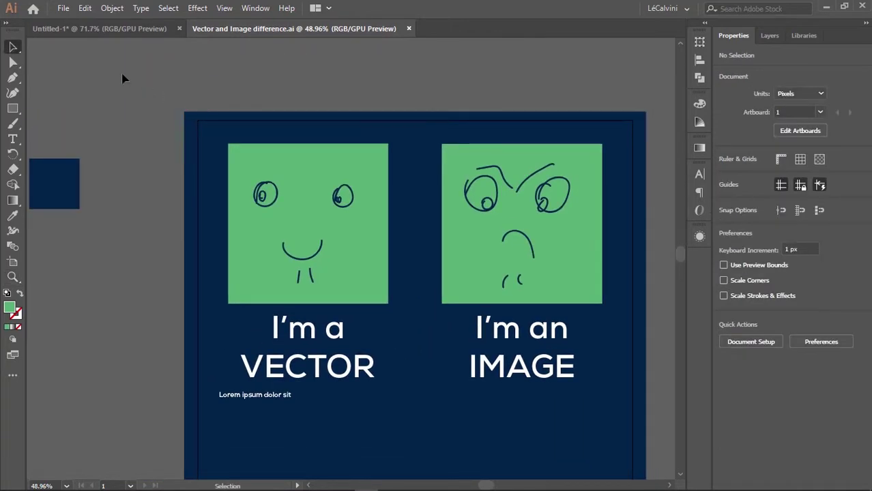
pyautogui.click(117, 30)
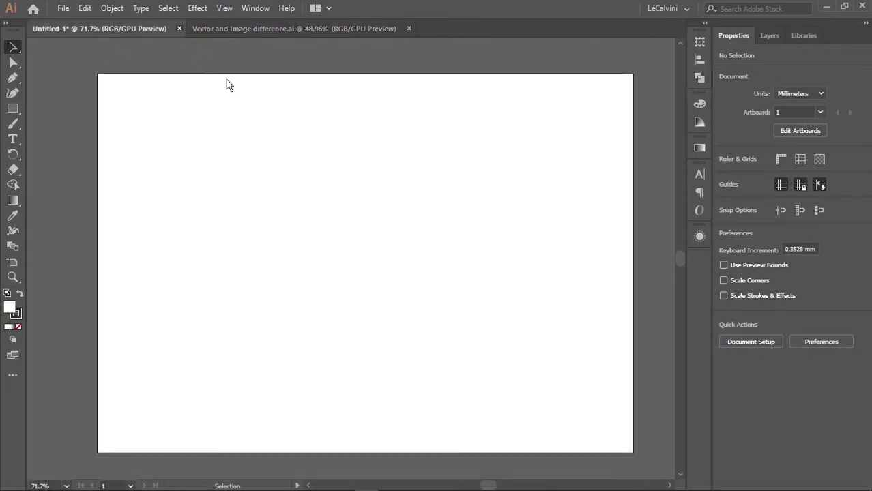
pyautogui.click(502, 271)
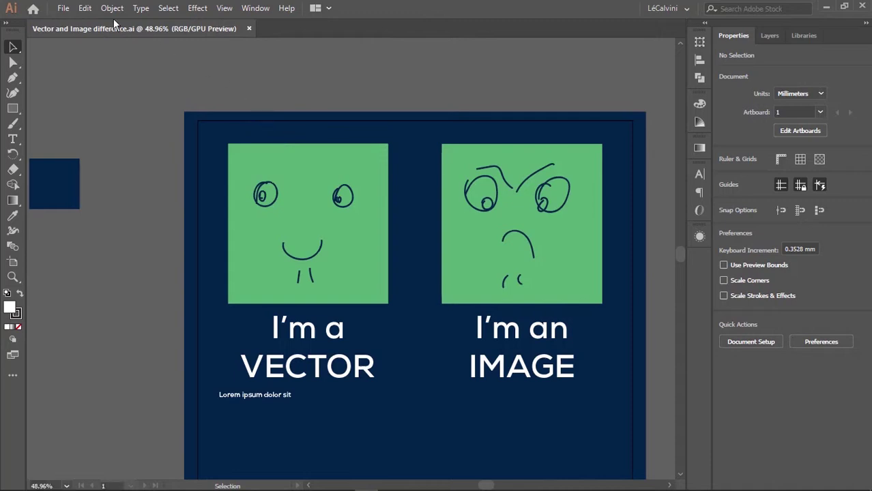
pyautogui.click(63, 9)
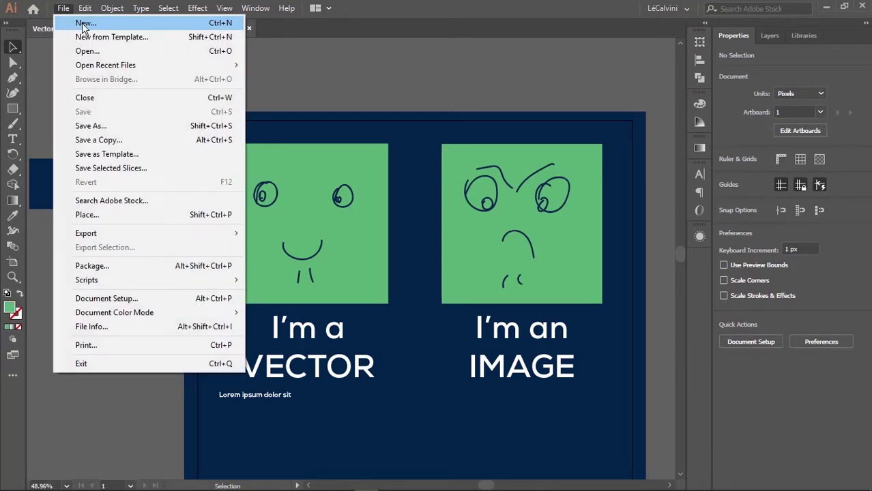
pyautogui.click(82, 26)
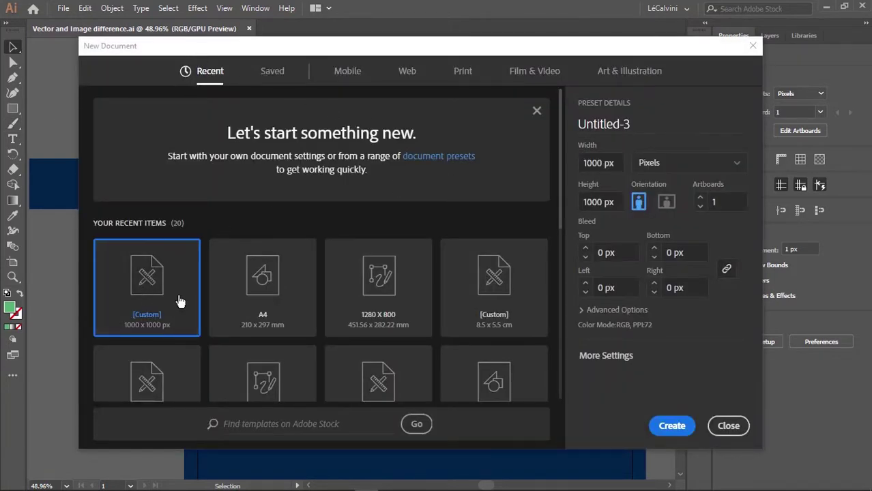
pyautogui.click(724, 424)
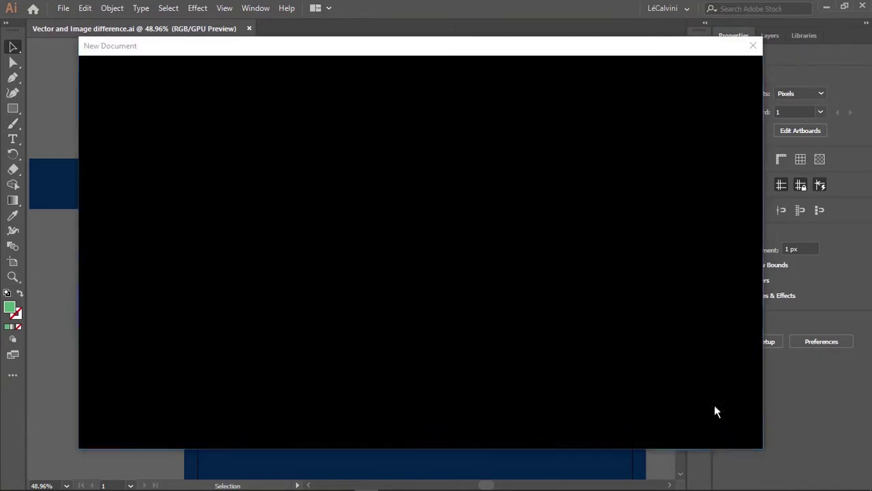
pyautogui.click(64, 9)
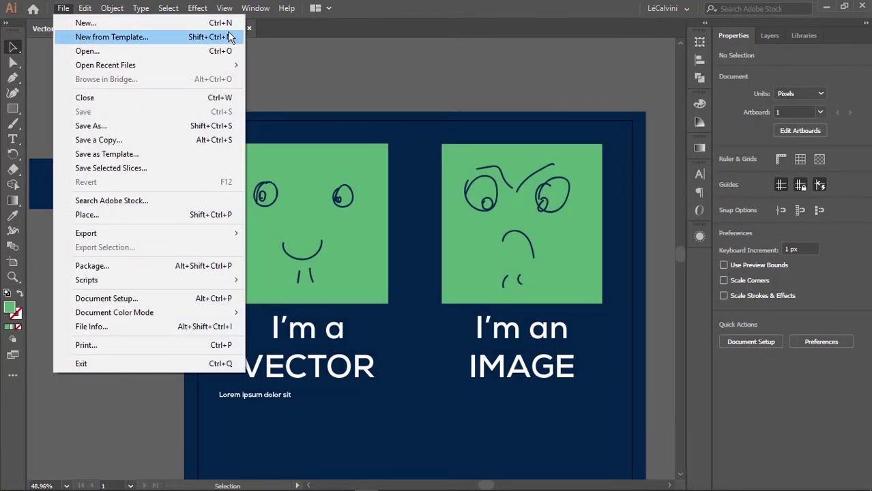
pyautogui.press('Escape')
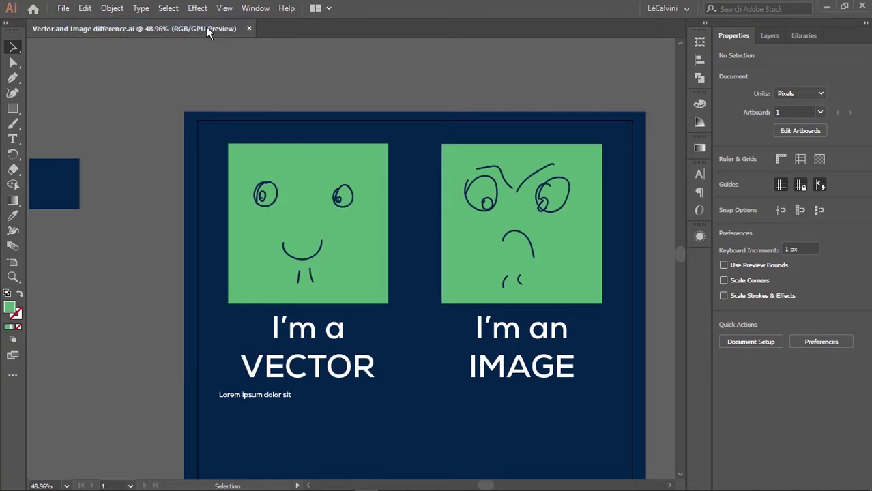
# Switch to OneNote to check the TUTORIAL ONE outline about the File New interface, and return to Illustrator
pyautogui.hotkey('alt', 'Tab')
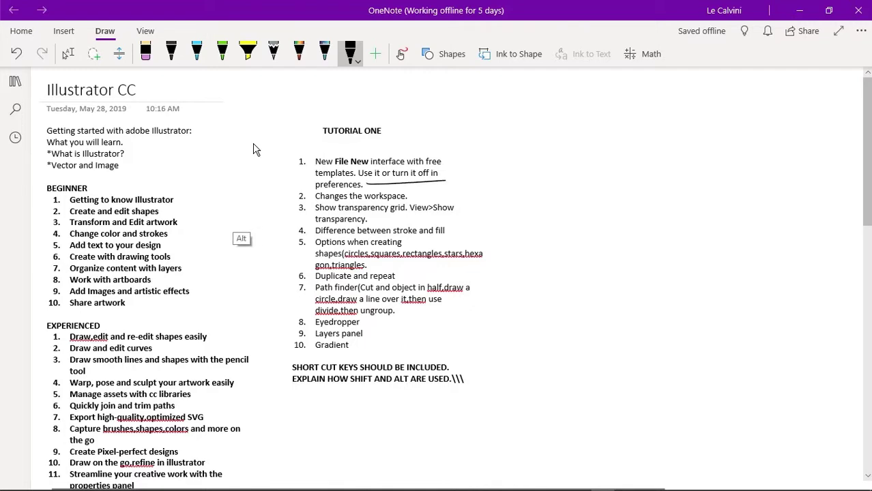
pyautogui.hotkey('alt', 'Tab')
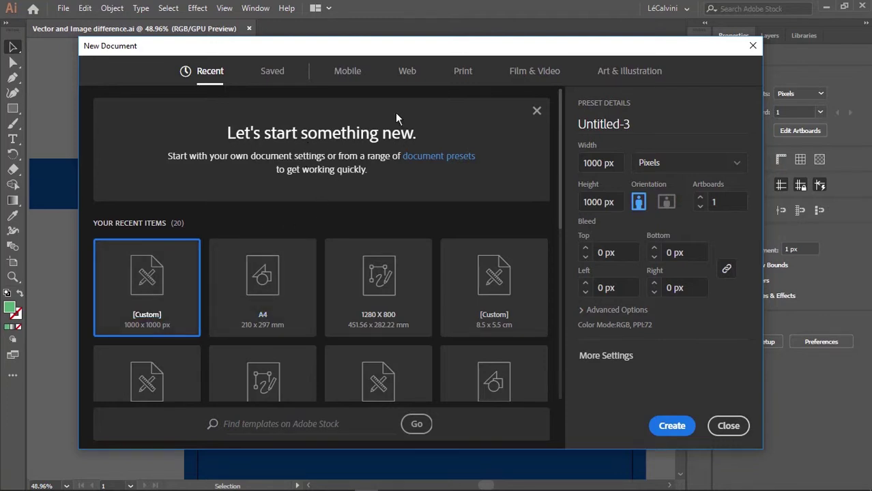
# Look through the Saved, Recent and Mobile categories of the New Document dialog, down to the last mobile preset
pyautogui.click(276, 73)
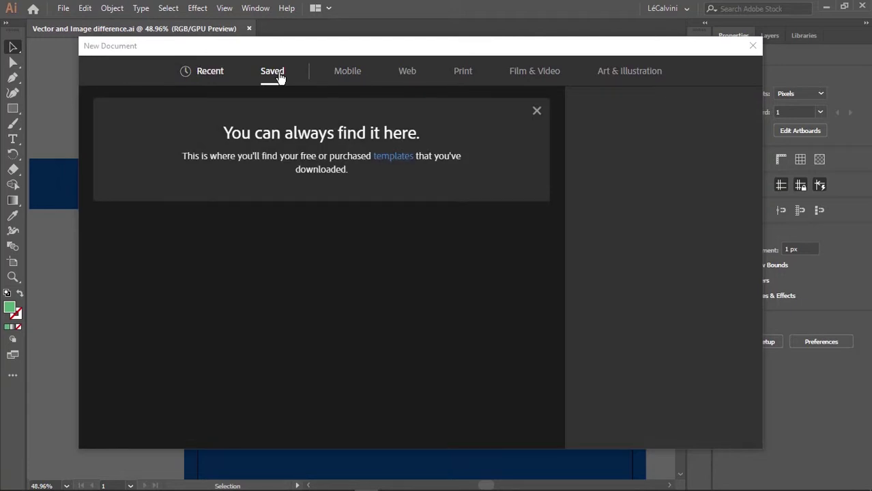
pyautogui.click(210, 71)
pyautogui.click(276, 73)
pyautogui.click(347, 71)
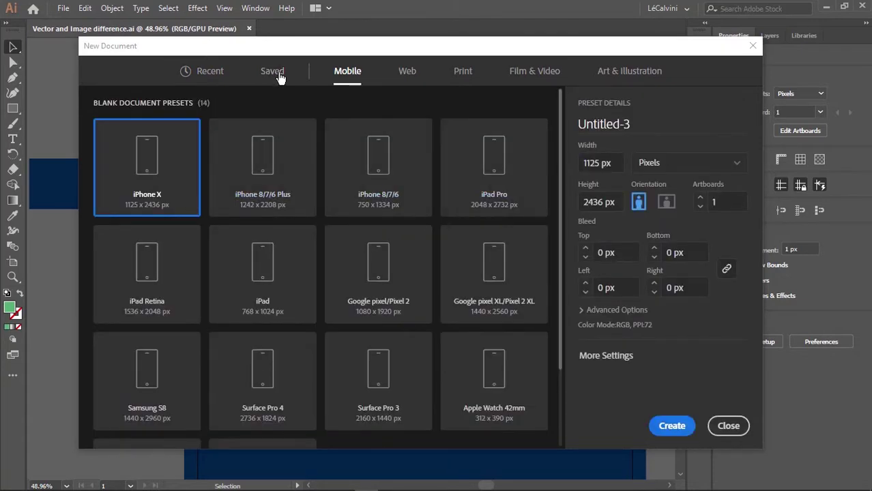
pyautogui.scroll(-1, 560, 232)
pyautogui.scroll(-2, 320, 266)
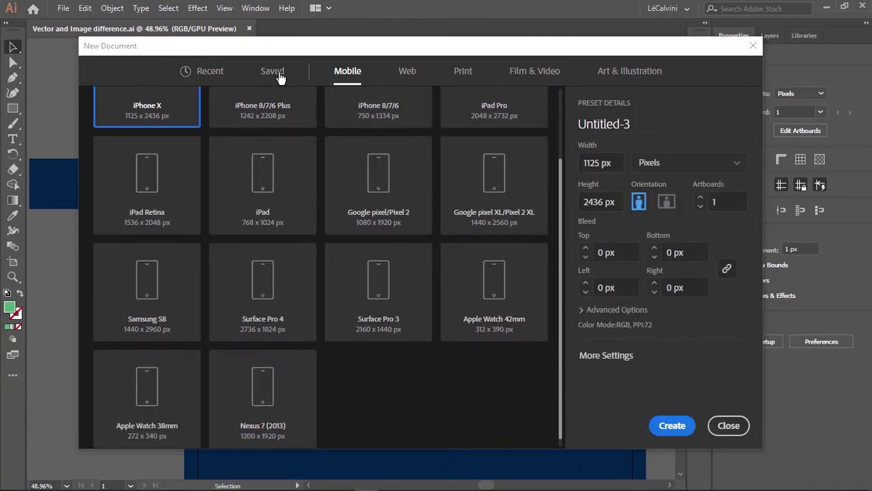
# Look through the Web, Print, Film & Video and Art & Illustration presets of the New Document dialog, ending in the Recent category
pyautogui.scroll(1, 321, 266)
pyautogui.scroll(2, 320, 266)
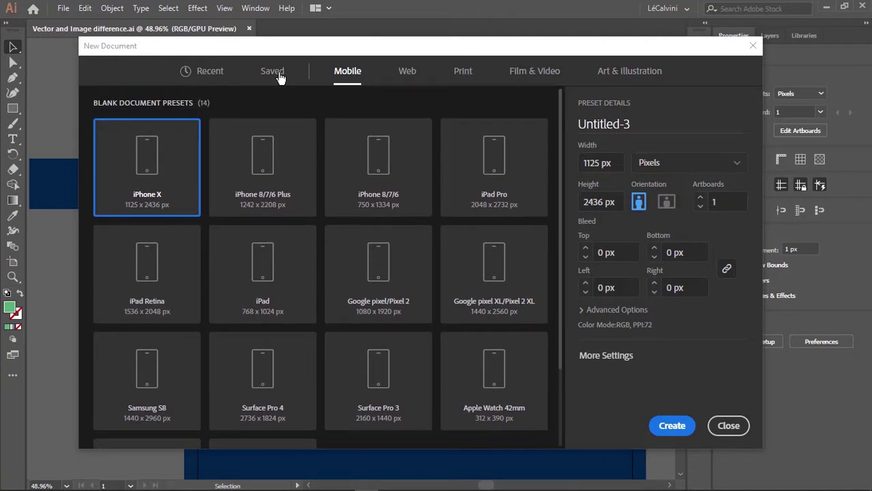
pyautogui.click(407, 71)
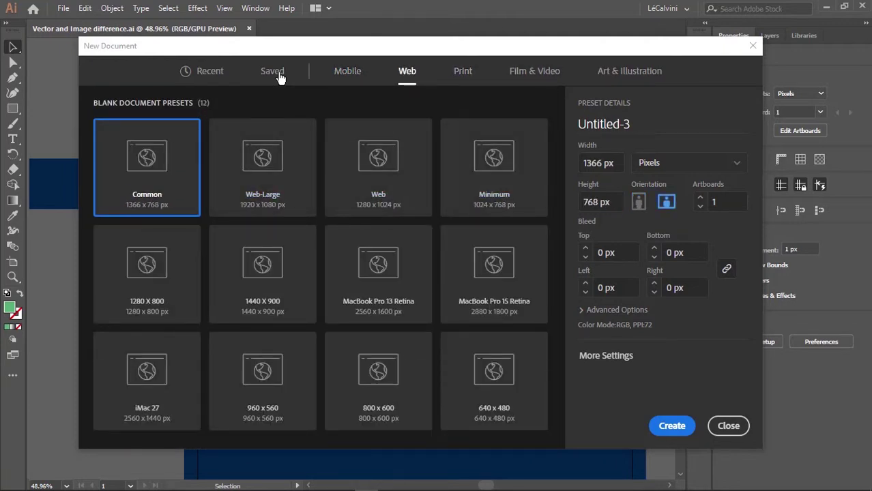
pyautogui.click(462, 71)
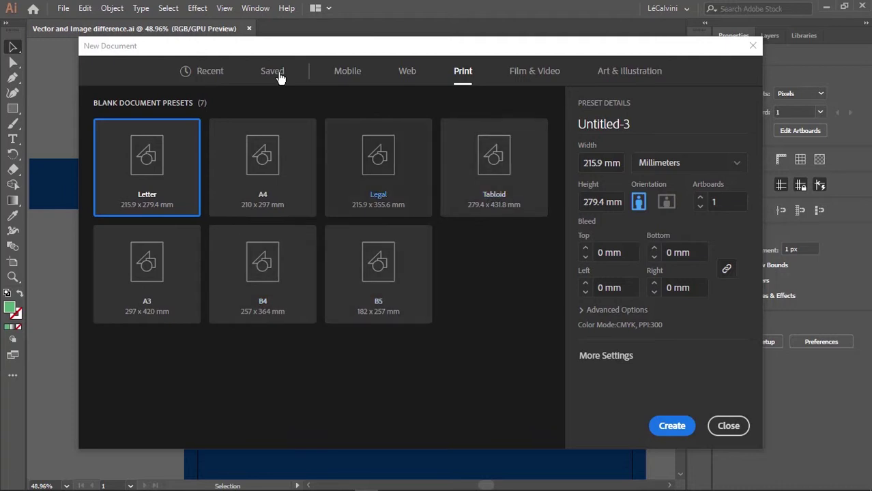
pyautogui.click(534, 71)
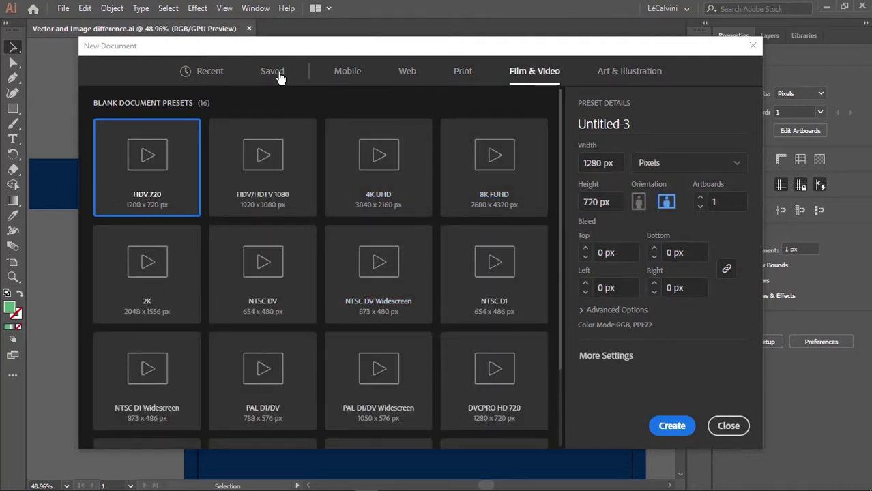
pyautogui.click(629, 71)
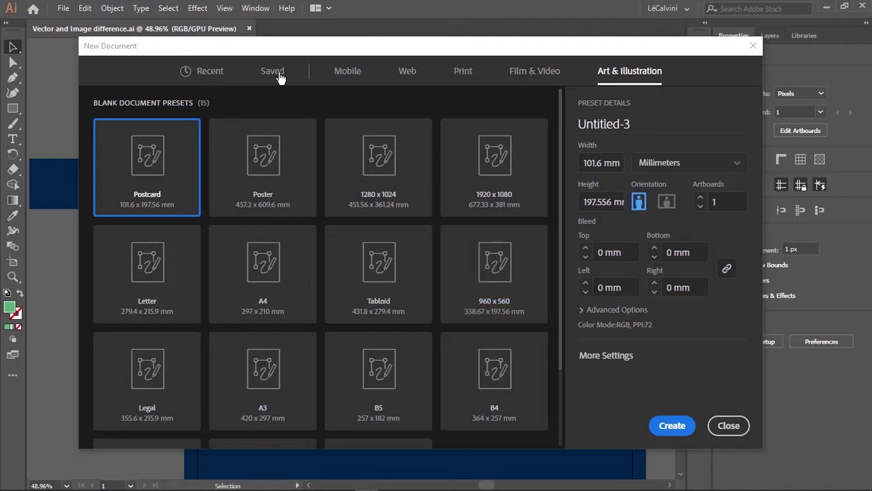
pyautogui.scroll(-2, 494, 274)
pyautogui.scroll(2, 493, 274)
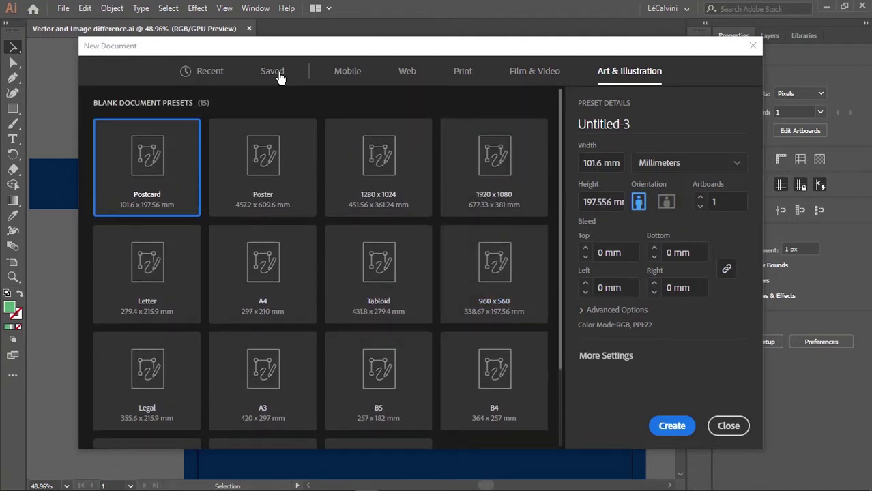
pyautogui.click(463, 71)
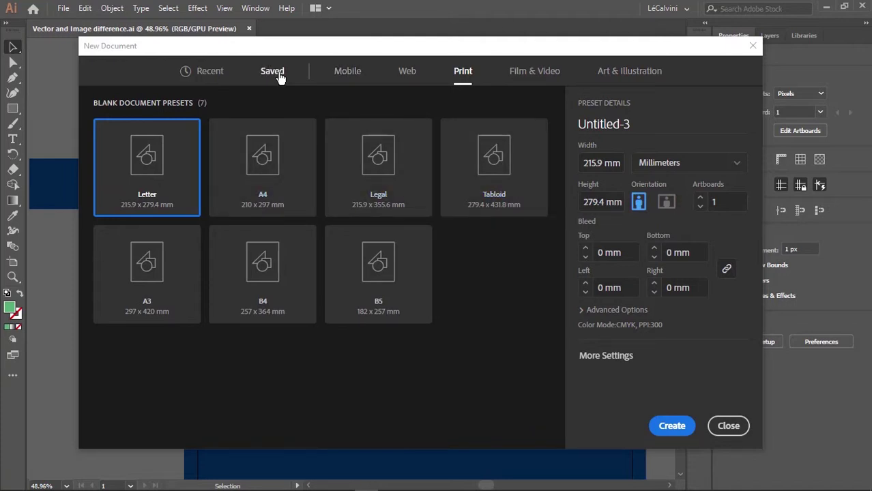
pyautogui.click(272, 71)
pyautogui.click(210, 71)
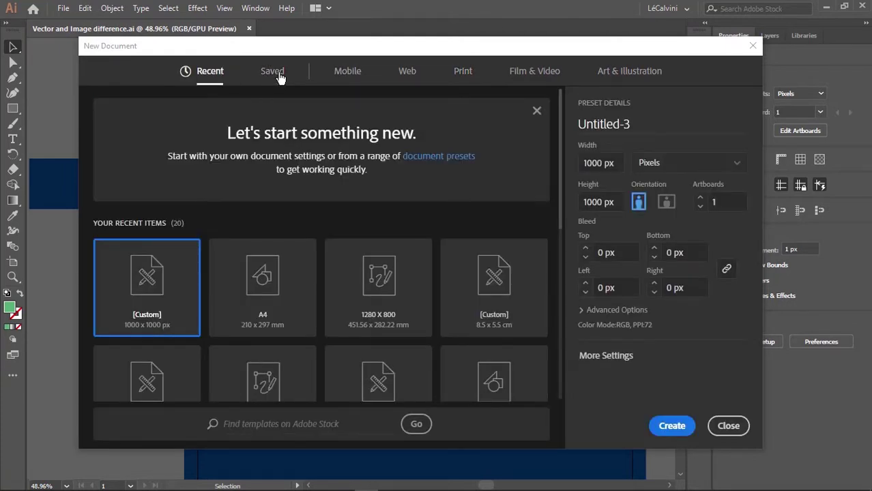
# Switch the new document's measurement units to Inches, and finally to Centimeters
pyautogui.moveTo(324, 48); pyautogui.dragTo(321, 69)
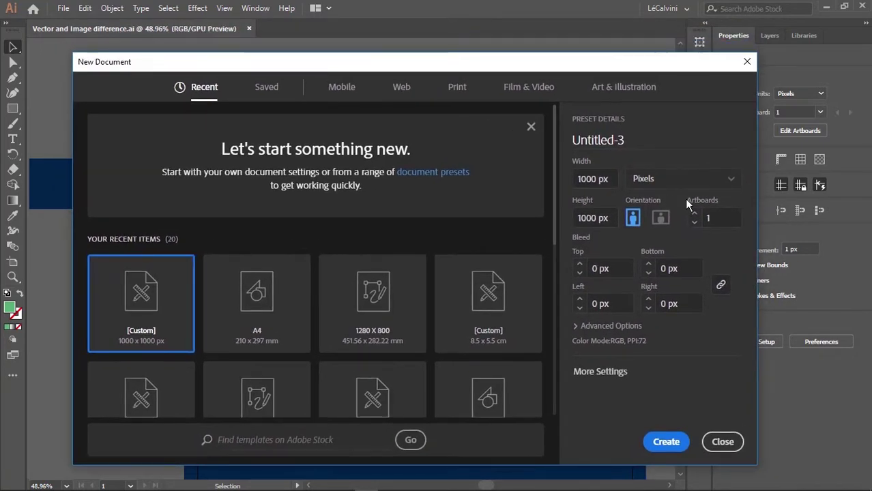
pyautogui.click(648, 180)
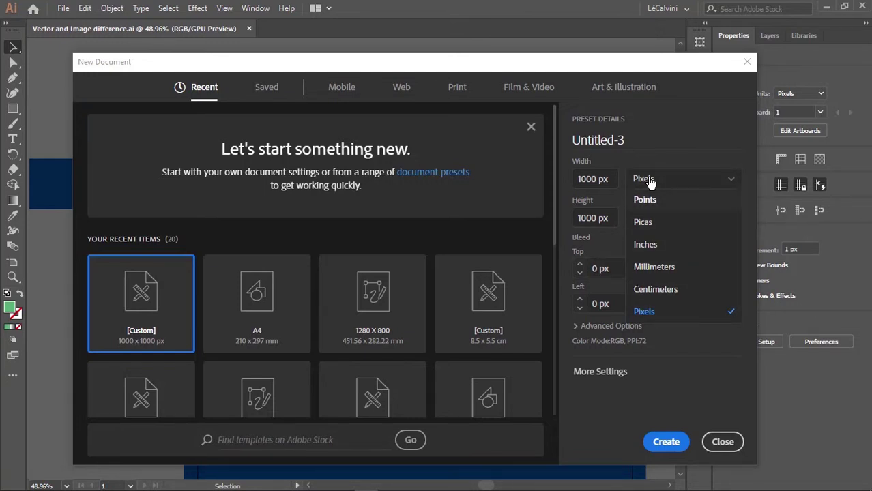
pyautogui.press('Down')
pyautogui.press('Return')
pyautogui.hotkey('shift', 'Tab')
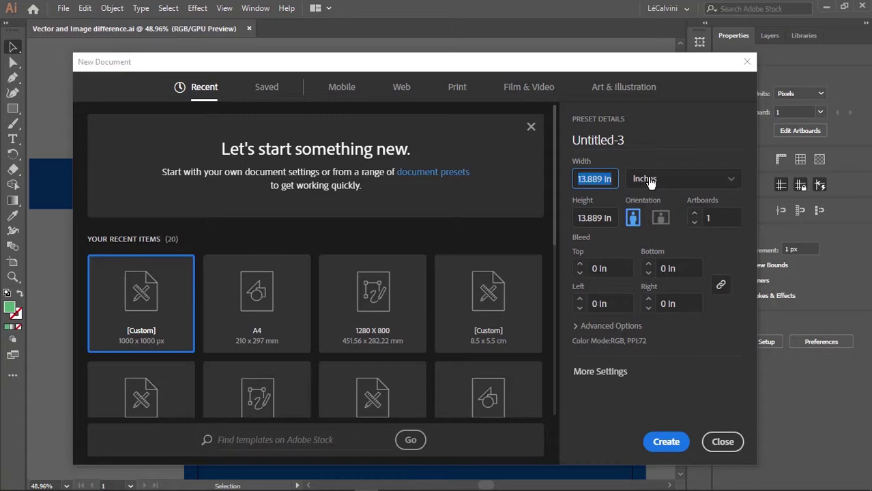
pyautogui.click(649, 180)
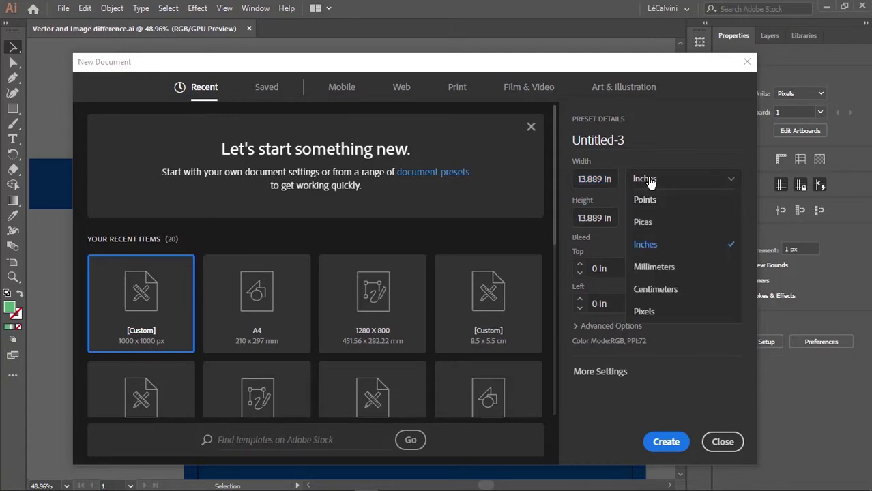
pyautogui.press('Down')
pyautogui.press('Return')
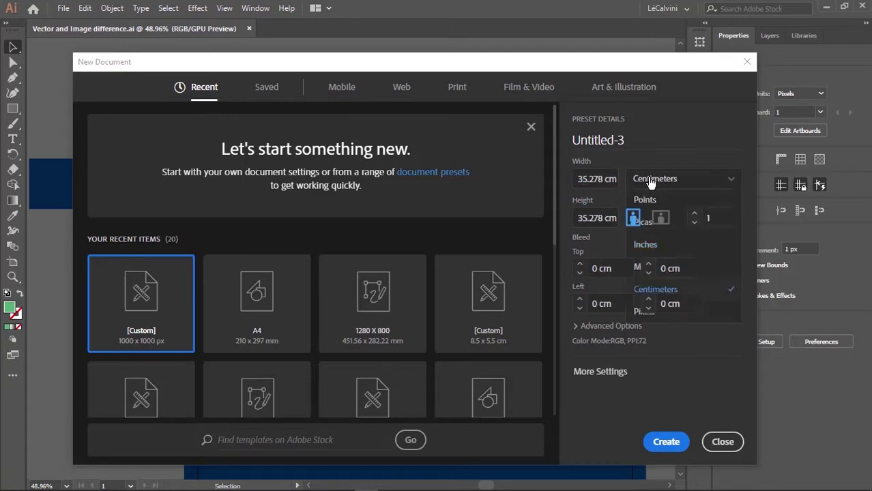
# Set the new document's width to 9 cm, its height to 5 cm and the number of artboards to 2
pyautogui.hotkey('ctrl', 'a')
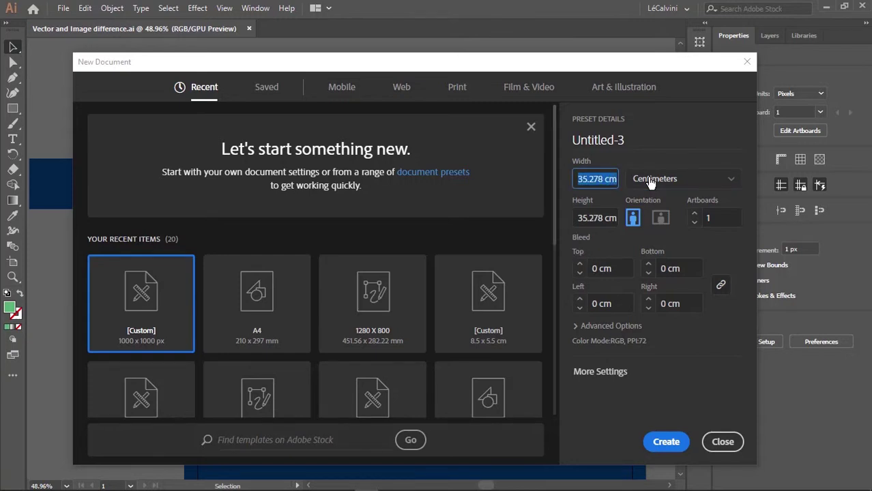
pyautogui.write('9')
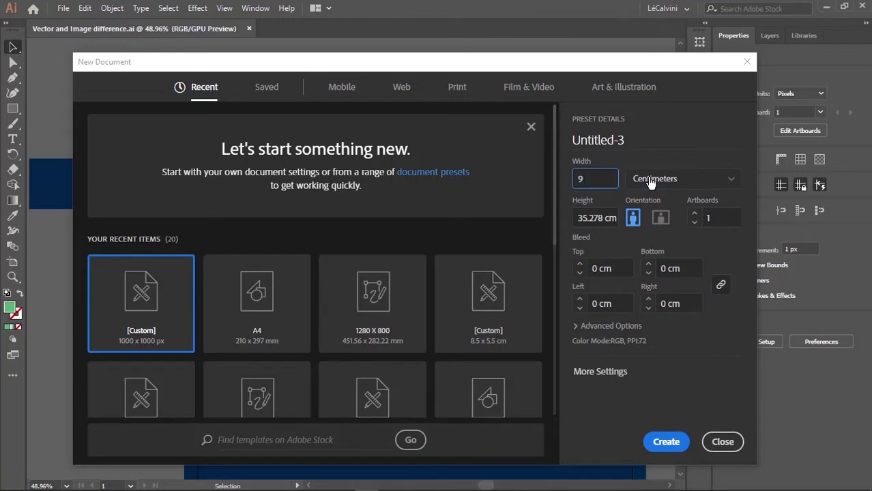
pyautogui.press('Tab')
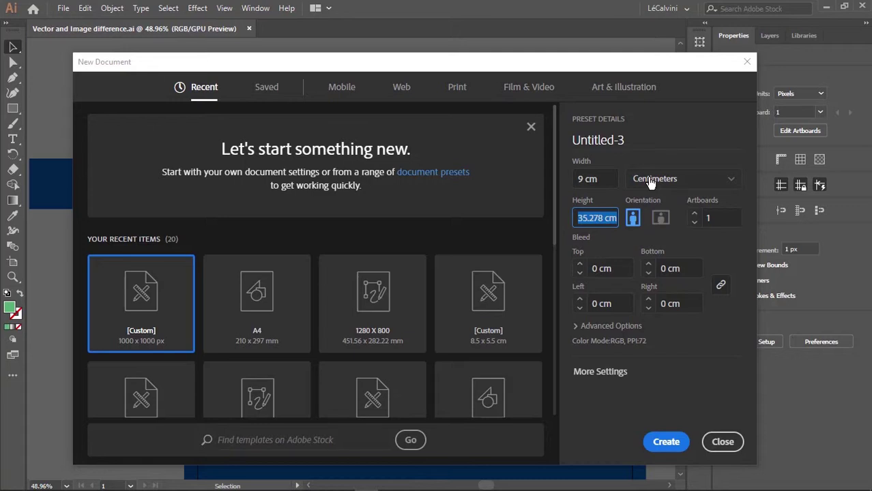
pyautogui.write('5')
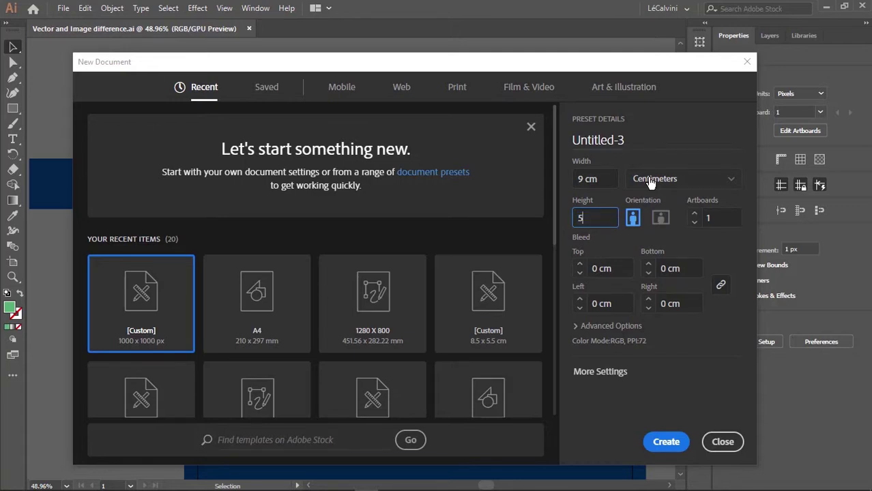
pyautogui.press('Return')
pyautogui.press('Tab')
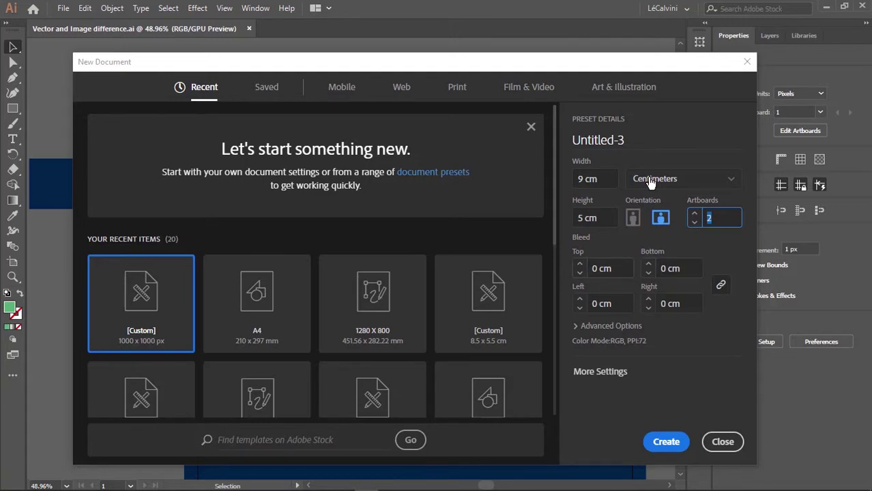
# Change the height to 5.5 cm and the width to 9.5 cm, and create the document
pyautogui.hotkey('shift', 'Tab')
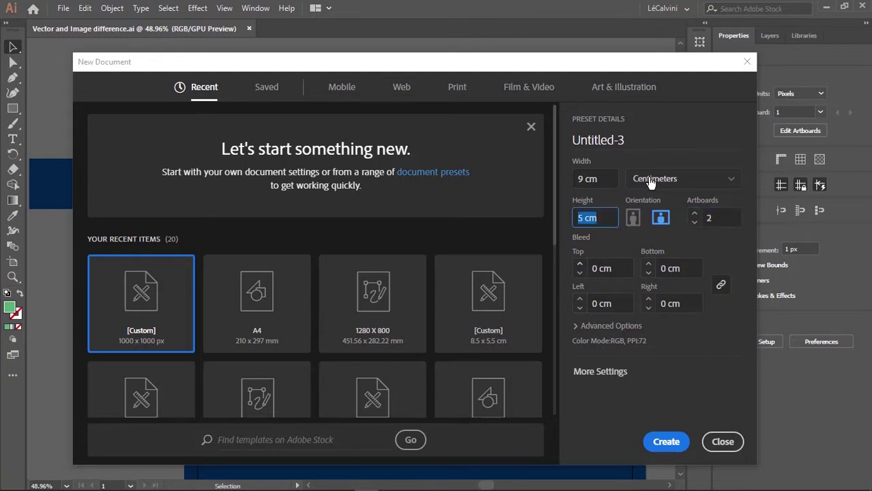
pyautogui.press('Left')
pyautogui.press('Right')
pyautogui.write('.5')
pyautogui.hotkey('shift', 'Tab')
pyautogui.press('Left')
pyautogui.press('Right')
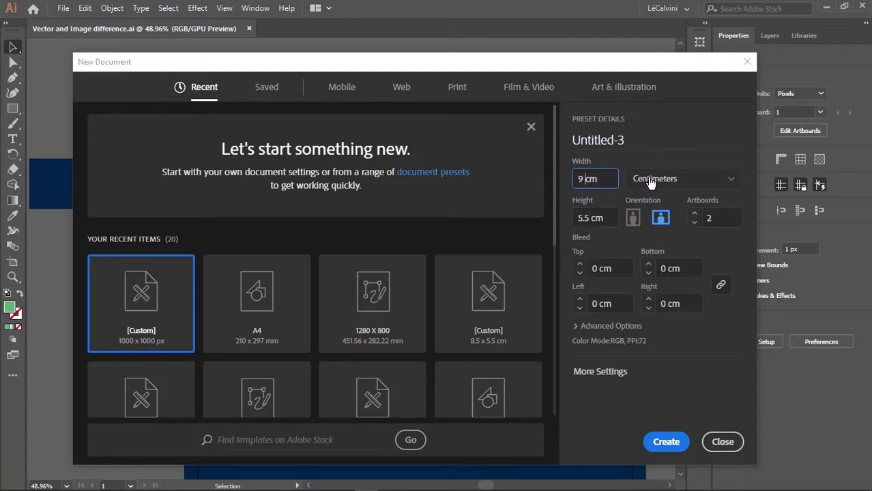
pyautogui.write('.5')
pyautogui.click(668, 442)
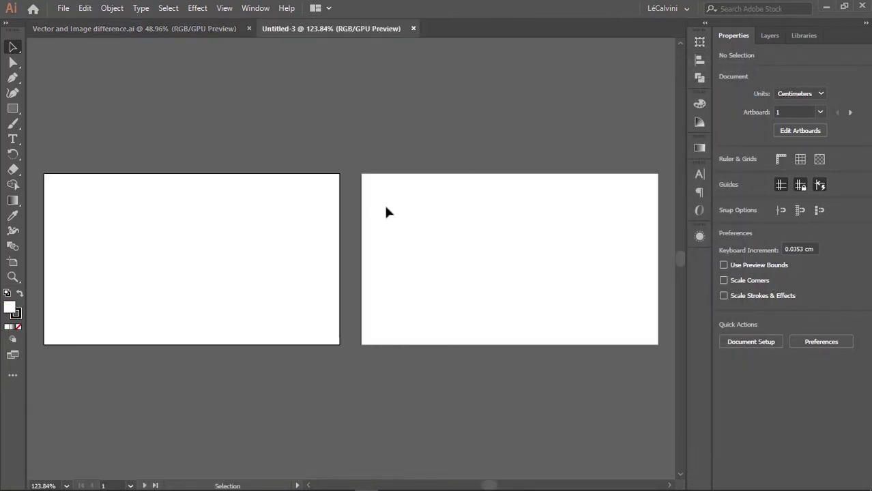
# Bring the dark blue square from Vector and Image difference.ai into the Untitled-3 document, above the first artboard
pyautogui.press('m')
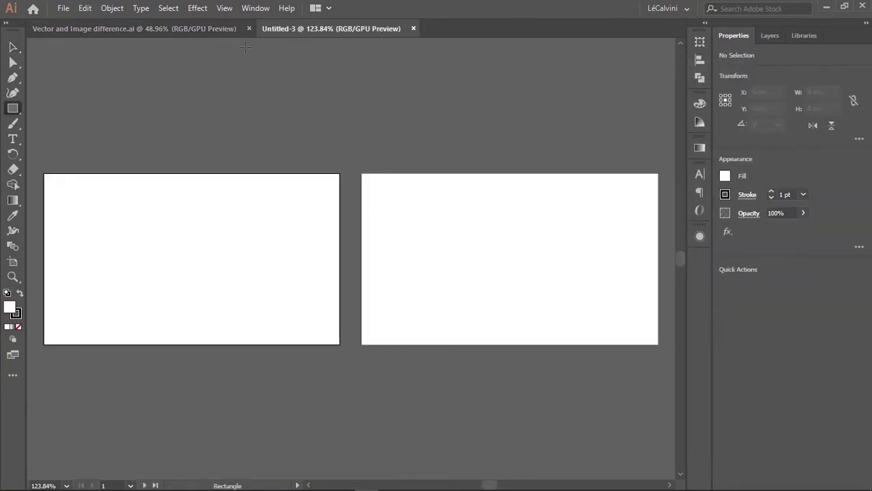
pyautogui.click(218, 30)
pyautogui.press('v')
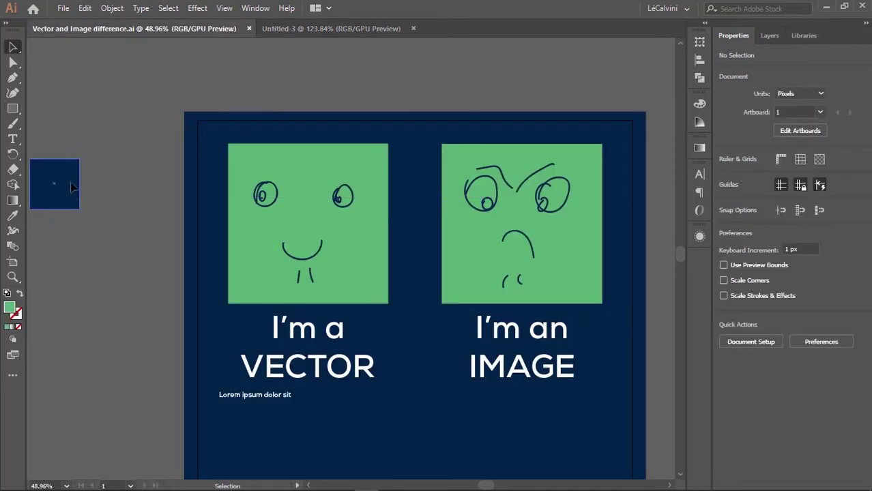
pyautogui.moveTo(71, 180); pyautogui.dragTo(262, 159)
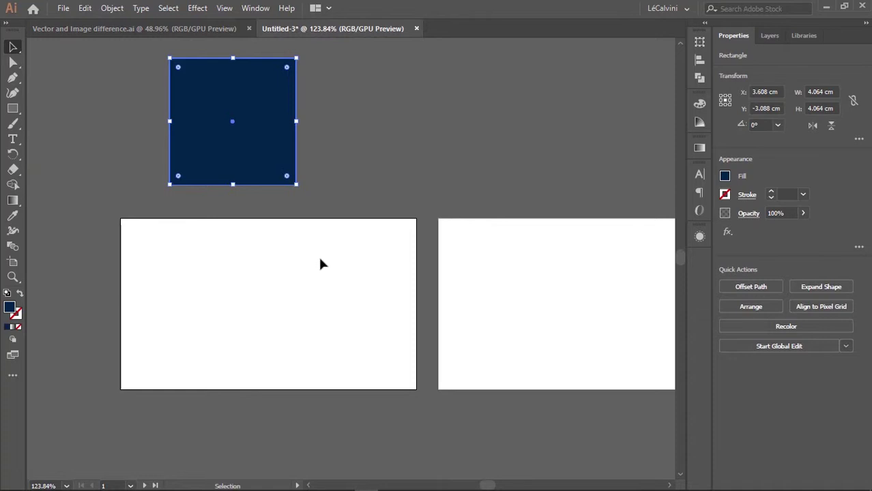
# Create a 0.5 × 0.5 cm rectangle on the first artboard with the Rectangle tool
pyautogui.press('m')
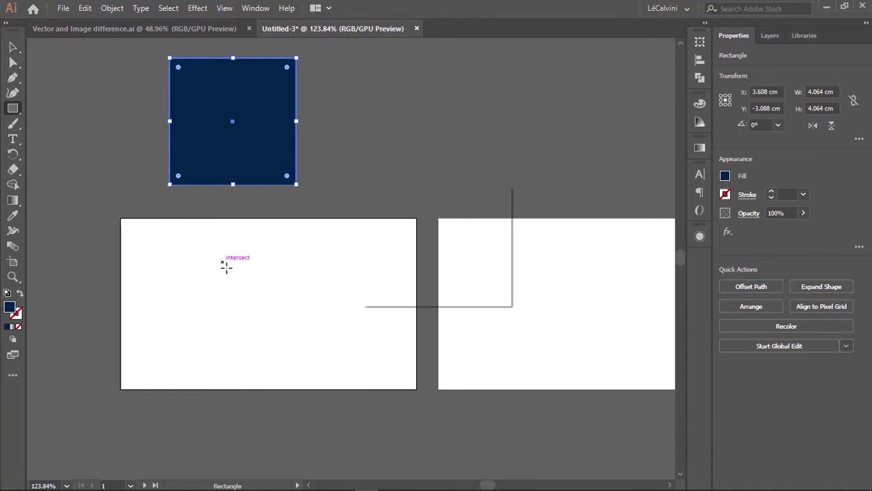
pyautogui.click(226, 266)
pyautogui.write('0')
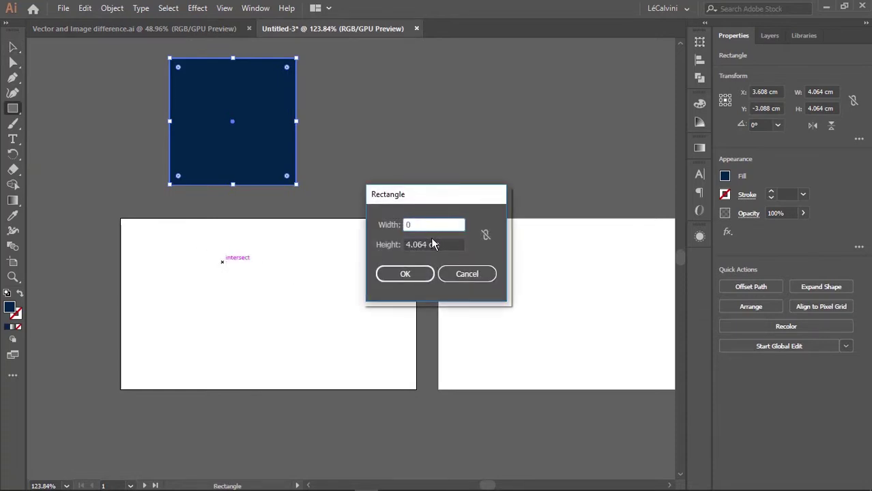
pyautogui.write('.5')
pyautogui.click(447, 243)
pyautogui.moveTo(447, 243); pyautogui.dragTo(384, 245)
pyautogui.write('0.5')
pyautogui.press('Return')
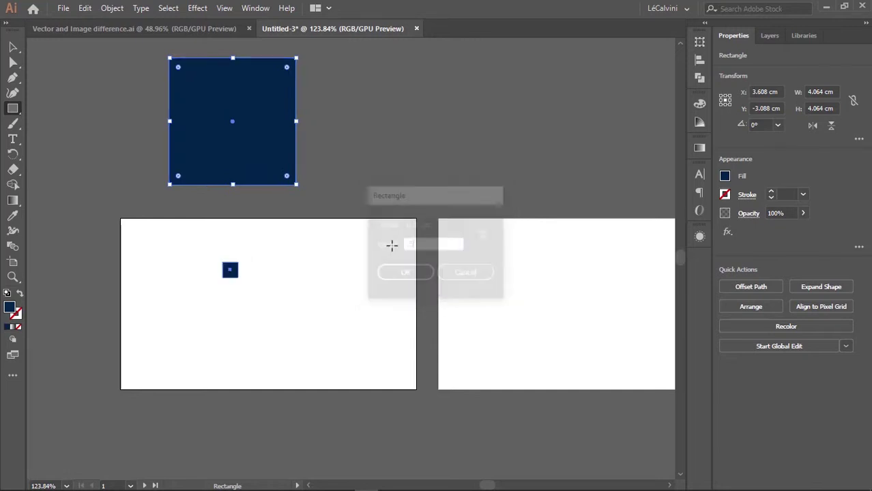
# Align the small square to the left and top edges of the first artboard
pyautogui.press('v')
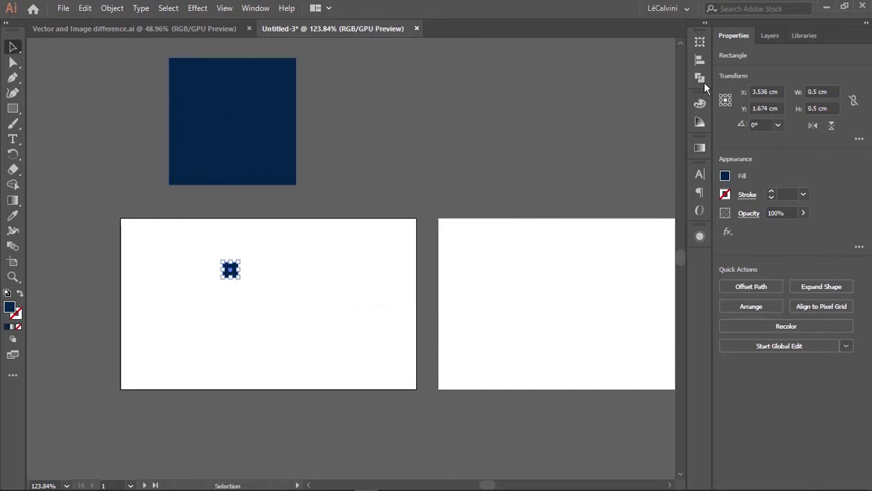
pyautogui.click(699, 59)
pyautogui.click(550, 72)
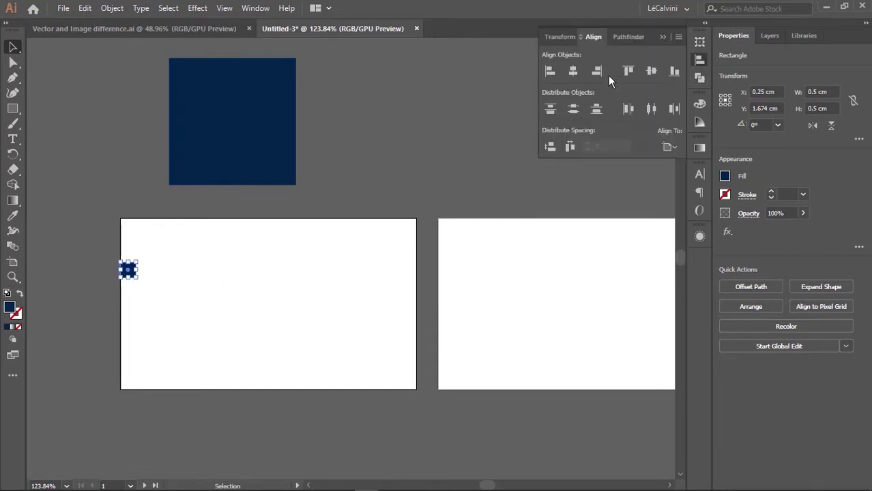
pyautogui.click(628, 71)
# Show the rulers and place a vertical guide along the small square's right edge and a horizontal guide along its bottom edge
pyautogui.press('z')
pyautogui.moveTo(164, 205); pyautogui.dragTo(231, 238)
pyautogui.hotkey('ctrl', 'r')
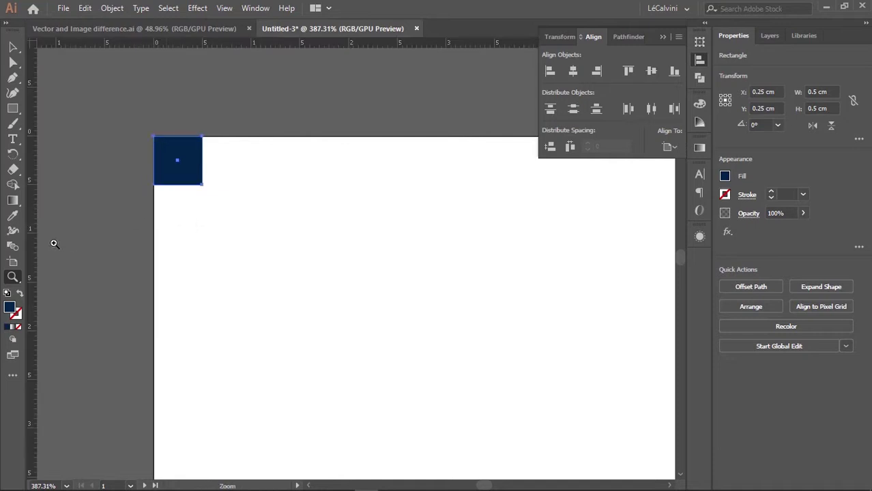
pyautogui.press('v')
pyautogui.moveTo(35, 232); pyautogui.dragTo(203, 181)
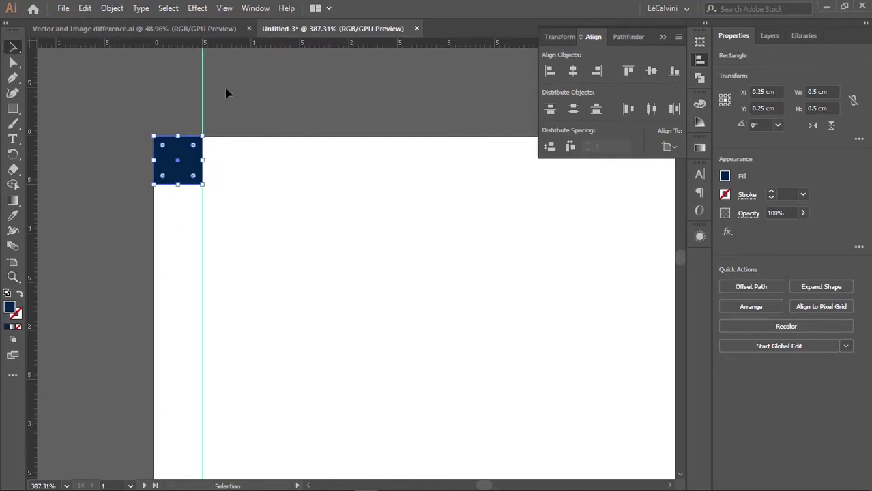
pyautogui.moveTo(217, 51); pyautogui.dragTo(202, 184)
# Align the small square to the artboard's bottom edge and place a horizontal guide along the square's top edge
pyautogui.hotkey('ctrl', 'space')
pyautogui.moveTo(252, 155); pyautogui.dragTo(220, 141)
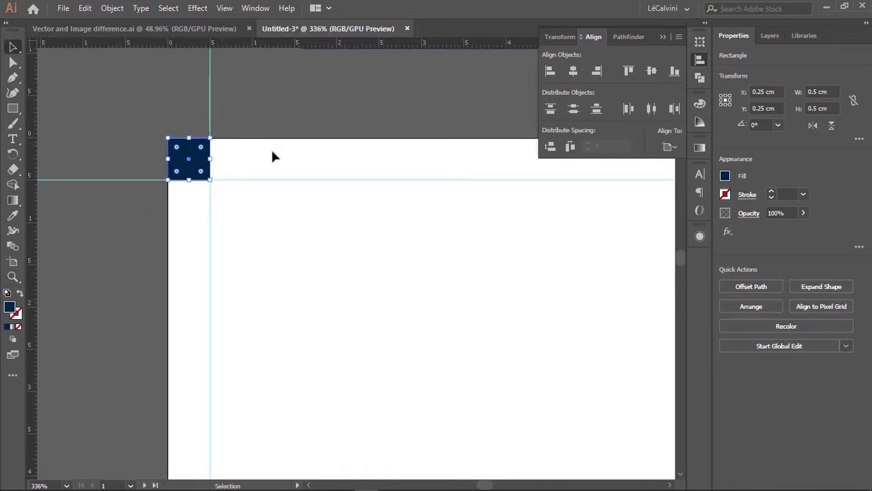
pyautogui.hotkey('ctrl', 'space')
pyautogui.moveTo(298, 161); pyautogui.dragTo(256, 161)
pyautogui.press('space')
pyautogui.moveTo(257, 162); pyautogui.dragTo(161, 115)
pyautogui.hotkey('ctrl', 'space')
pyautogui.moveTo(311, 124); pyautogui.dragTo(276, 143)
pyautogui.press('space')
pyautogui.moveTo(276, 144); pyautogui.dragTo(212, 170)
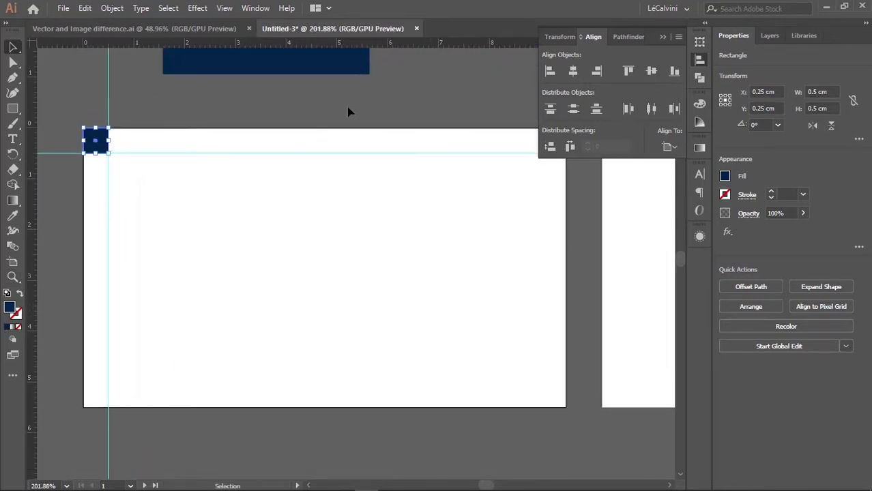
pyautogui.click(672, 75)
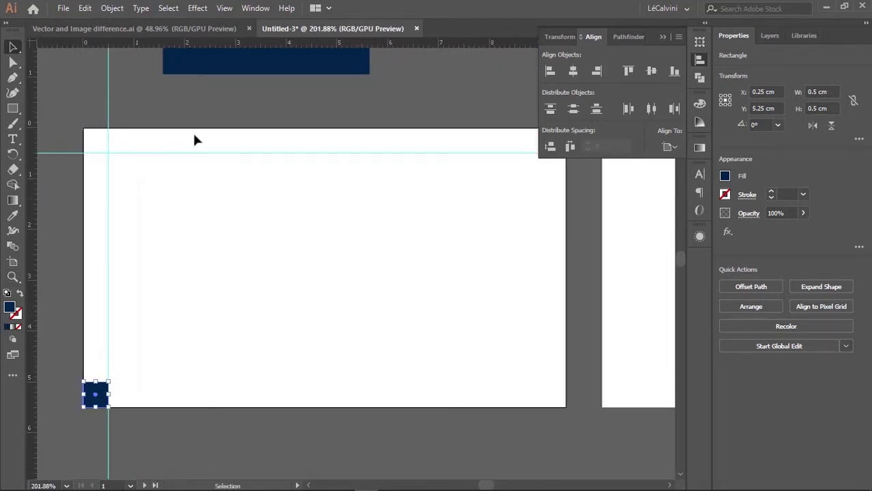
pyautogui.moveTo(227, 44); pyautogui.dragTo(111, 376)
pyautogui.click(150, 354)
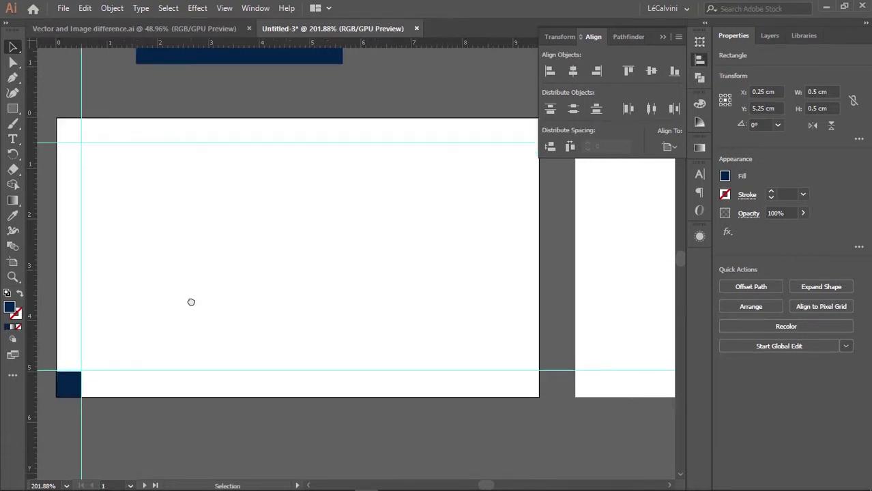
# Align the small square to the first artboard's right edge and place a vertical guide along the square's left edge
pyautogui.click(85, 392)
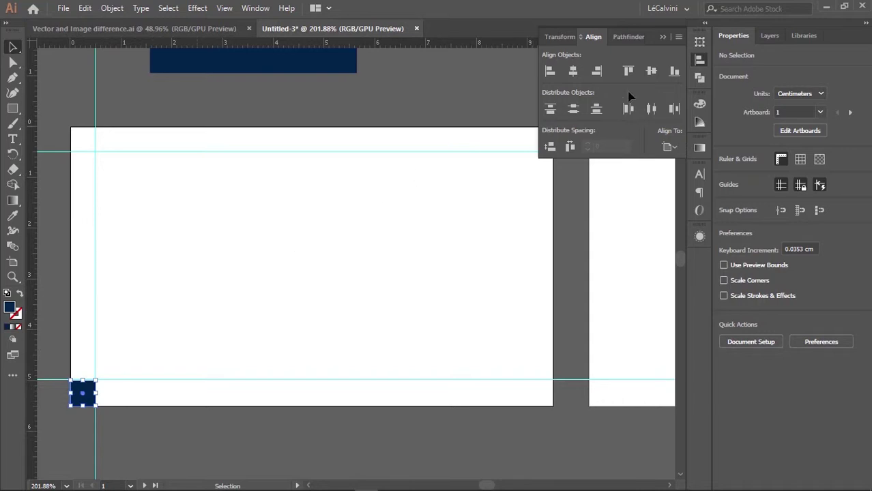
pyautogui.click(597, 71)
pyautogui.moveTo(419, 266); pyautogui.dragTo(291, 248)
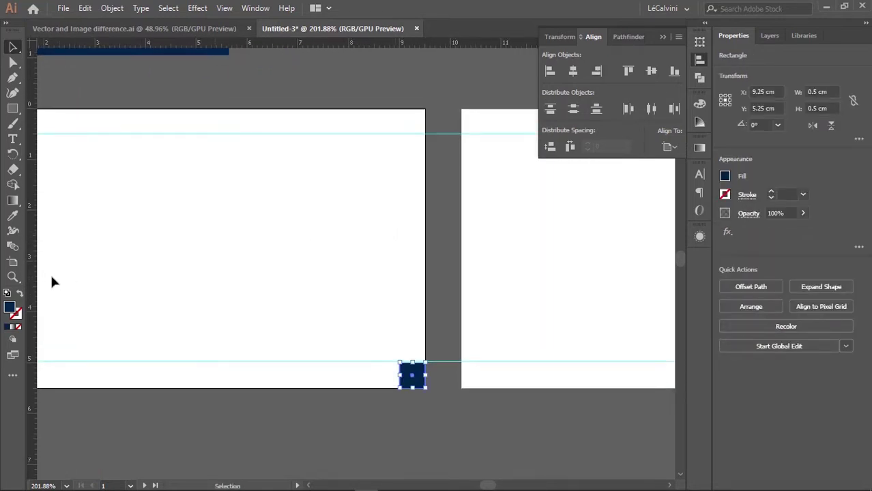
pyautogui.moveTo(34, 285); pyautogui.dragTo(400, 368)
pyautogui.moveTo(363, 292); pyautogui.dragTo(433, 273)
pyautogui.press('z')
pyautogui.moveTo(386, 282); pyautogui.dragTo(339, 304)
pyautogui.moveTo(339, 304); pyautogui.dragTo(364, 252)
pyautogui.moveTo(360, 250); pyautogui.dragTo(360, 271)
pyautogui.press('v')
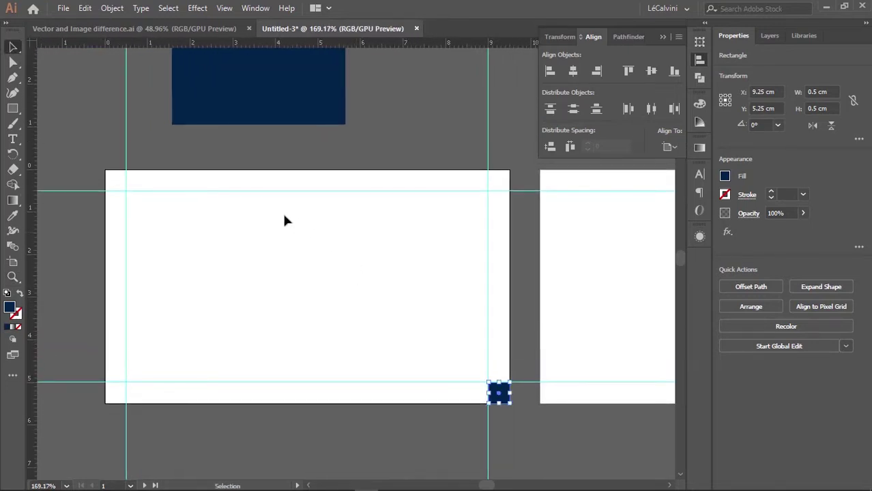
# Paint a dark blue zigzag stroke diagonally across the area inside the margin guides with the Paintbrush tool, then deselect it
pyautogui.press('b')
pyautogui.press('v')
pyautogui.press('b')
pyautogui.moveTo(137, 208)
pyautogui.mouseDown()
pyautogui.moveTo(177, 224)
pyautogui.moveTo(173, 259)
pyautogui.moveTo(221, 265)
pyautogui.moveTo(232, 284)
pyautogui.moveTo(326, 272)
pyautogui.moveTo(290, 305)
pyautogui.moveTo(366, 291)
pyautogui.moveTo(411, 314)
pyautogui.moveTo(416, 339)
pyautogui.moveTo(458, 346)
pyautogui.moveTo(483, 377)
pyautogui.mouseUp()
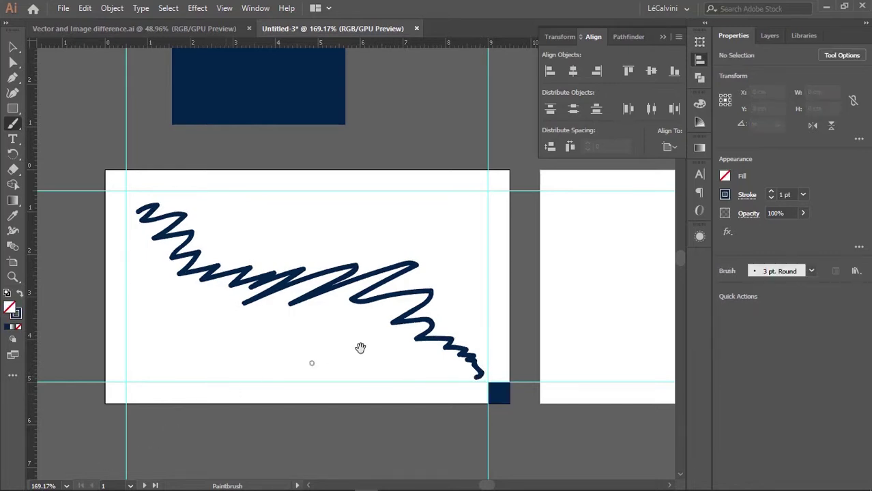
pyautogui.moveTo(360, 348)
pyautogui.mouseDown()
pyautogui.moveTo(302, 342)
pyautogui.moveTo(412, 318)
pyautogui.mouseUp()
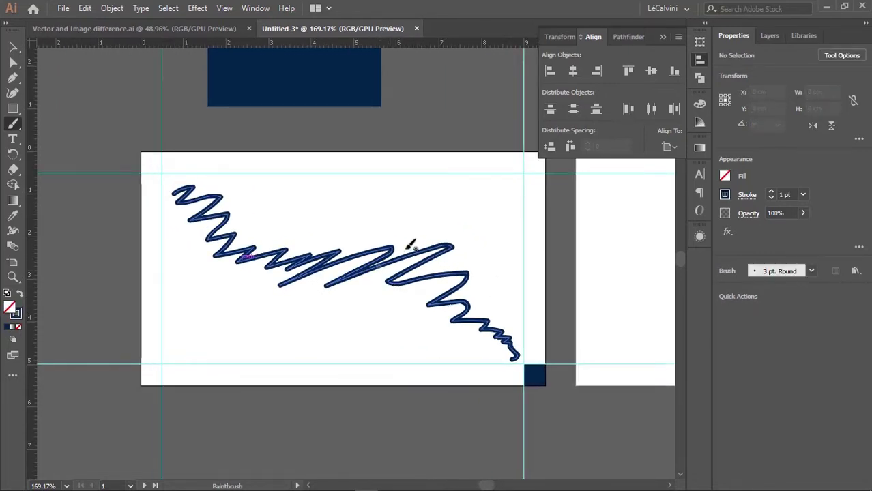
pyautogui.press('v')
pyautogui.click(213, 164)
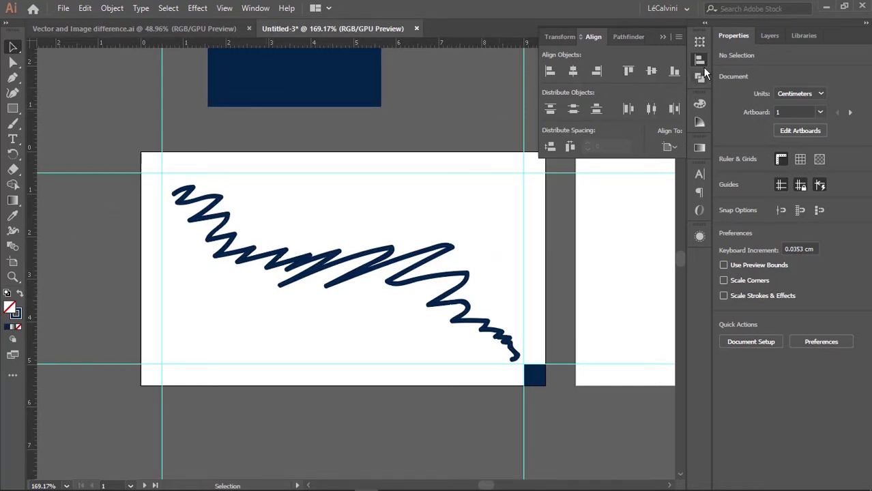
# Set the fill colour to orange FF8B00 and swap it with the dark blue stroke colour
pyautogui.click(700, 148)
pyautogui.click(699, 121)
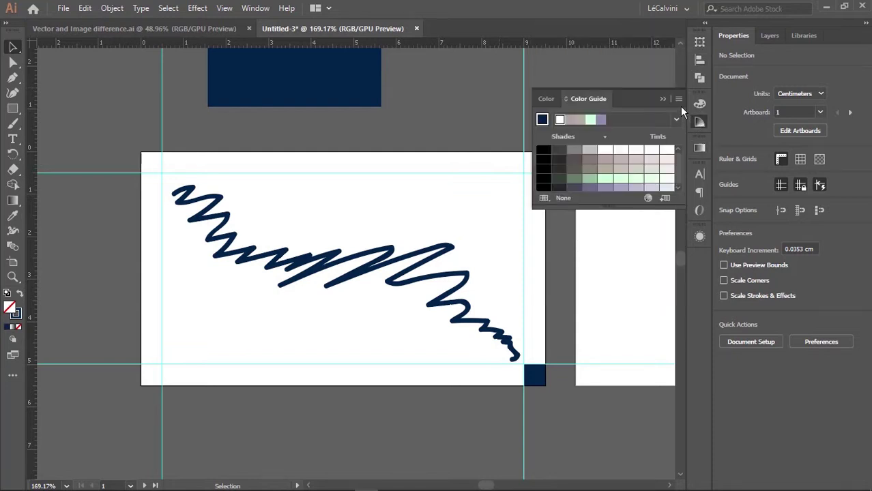
pyautogui.click(699, 104)
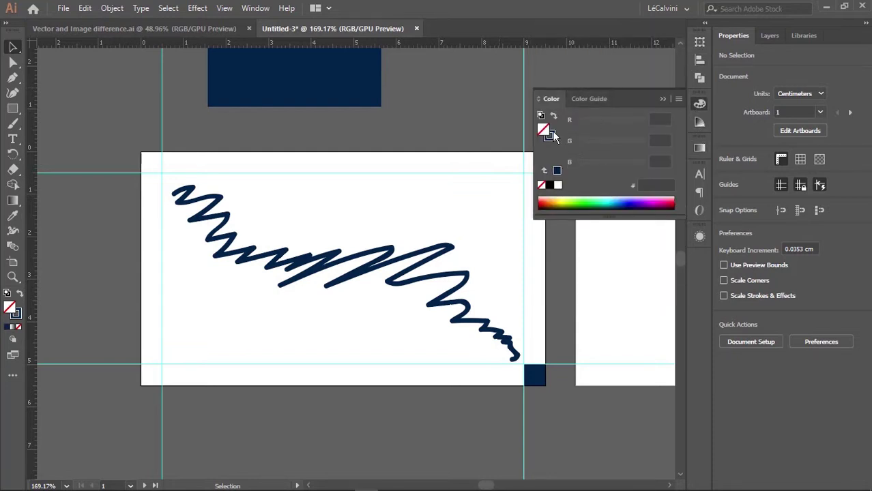
pyautogui.click(565, 199)
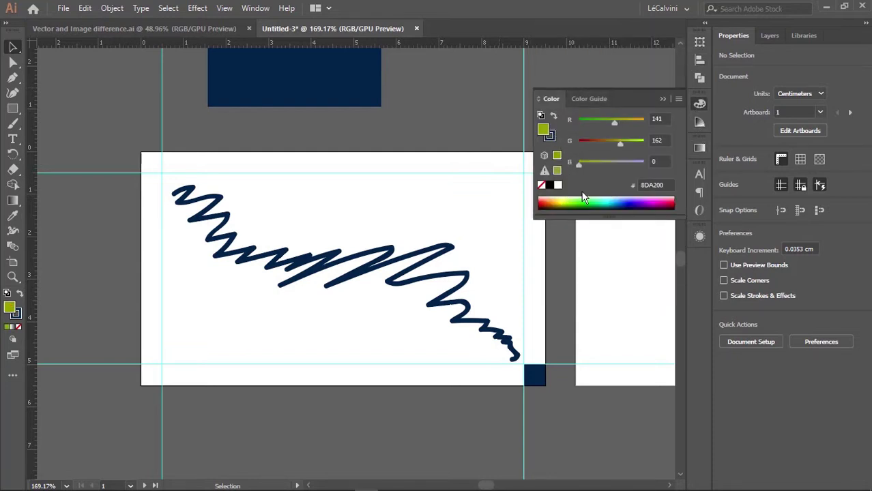
pyautogui.moveTo(581, 204); pyautogui.dragTo(564, 205)
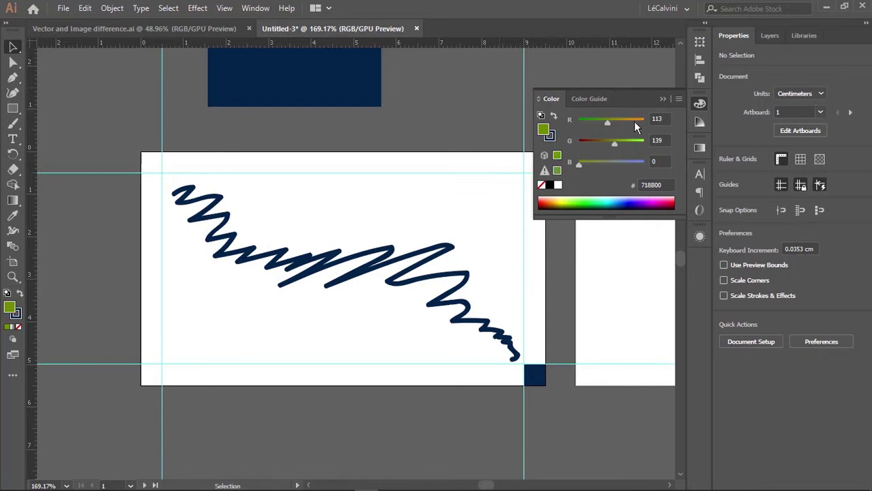
pyautogui.moveTo(634, 122); pyautogui.dragTo(642, 120)
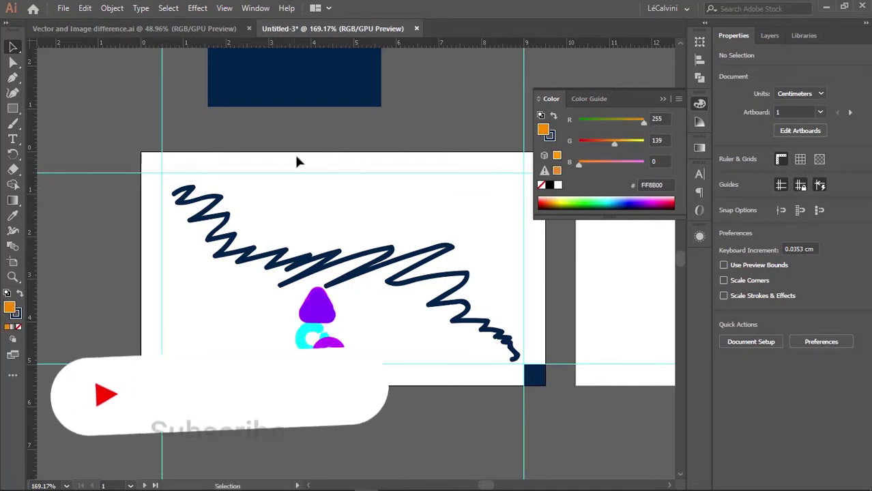
pyautogui.hotkey('shift', 'x')
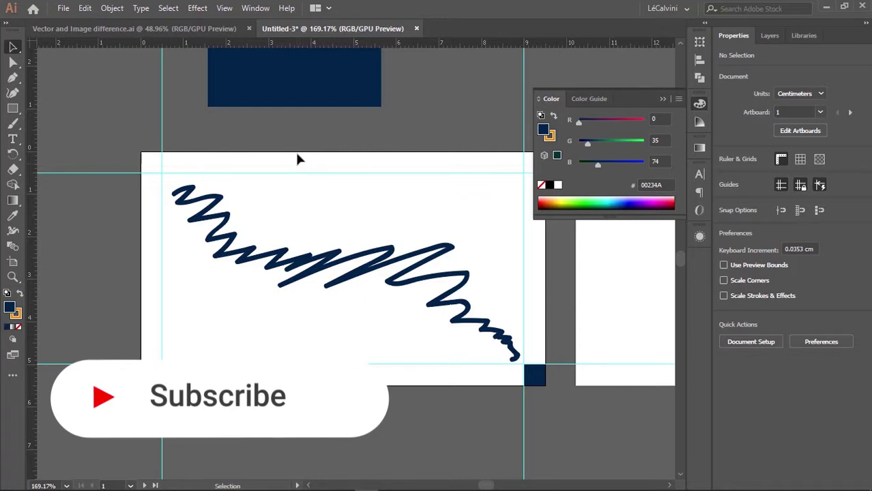
# Paint orange Paintbrush strokes around the margin zone between the guides and the first artboard's edges
pyautogui.press('b')
pyautogui.moveTo(261, 174)
pyautogui.mouseDown()
pyautogui.moveTo(399, 161)
pyautogui.moveTo(518, 165)
pyautogui.moveTo(534, 202)
pyautogui.moveTo(526, 228)
pyautogui.moveTo(541, 263)
pyautogui.moveTo(534, 353)
pyautogui.moveTo(520, 372)
pyautogui.moveTo(386, 384)
pyautogui.mouseUp()
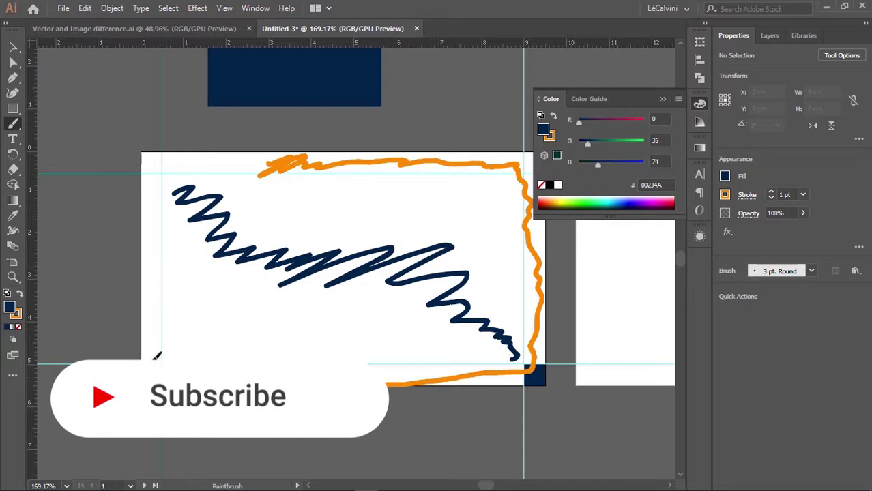
pyautogui.moveTo(157, 356)
pyautogui.mouseDown()
pyautogui.moveTo(140, 319)
pyautogui.moveTo(145, 213)
pyautogui.mouseUp()
pyautogui.moveTo(154, 169); pyautogui.dragTo(270, 163)
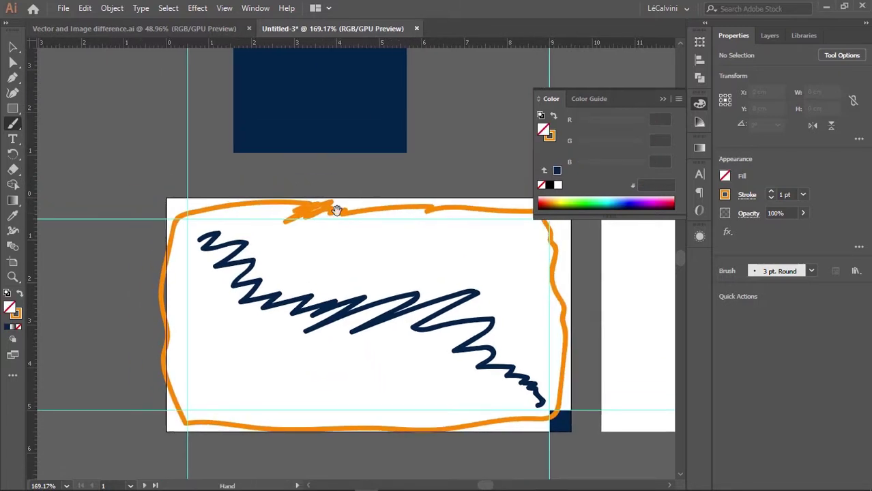
pyautogui.press('v')
# Switch to the Vector and Image difference.ai document and hide the colour controls
pyautogui.click(199, 29)
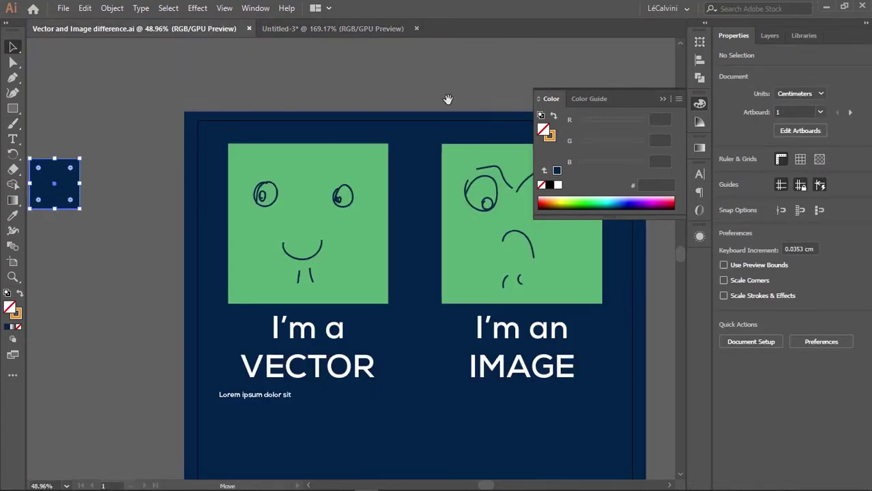
pyautogui.click(662, 98)
pyautogui.click(499, 83)
pyautogui.moveTo(419, 95); pyautogui.dragTo(389, 71)
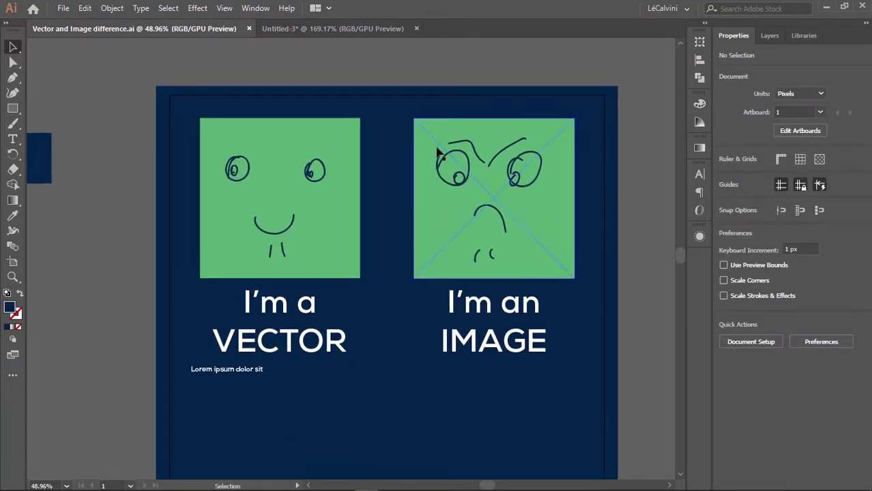
# Start a new document and examine the available units and the recent presets, including 1000 x 1000 px and 1280 X 800
pyautogui.click(62, 8)
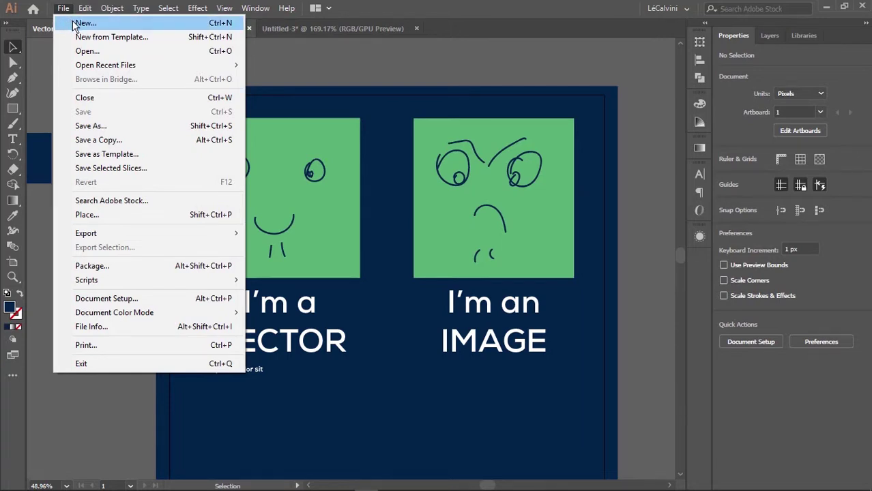
pyautogui.click(74, 25)
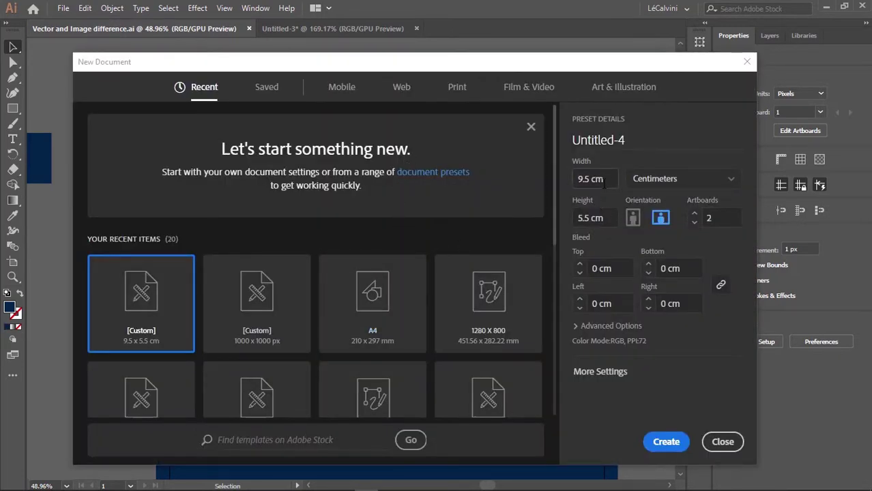
pyautogui.click(650, 179)
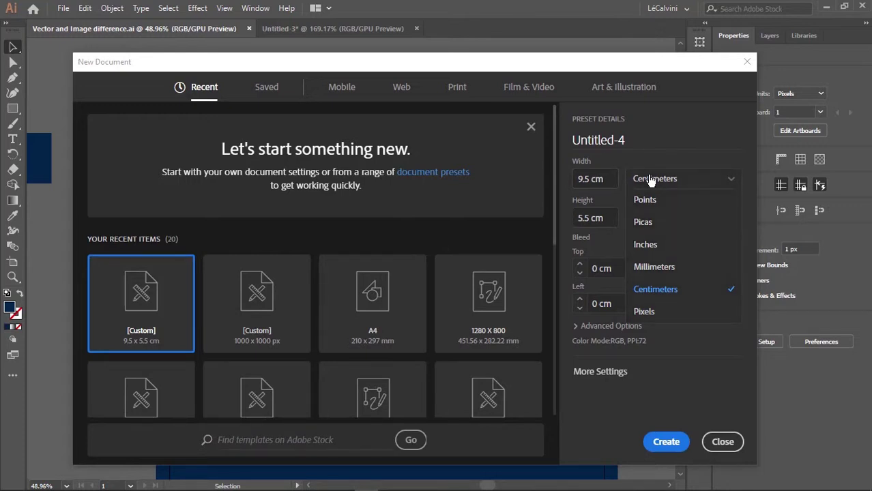
pyautogui.click(257, 304)
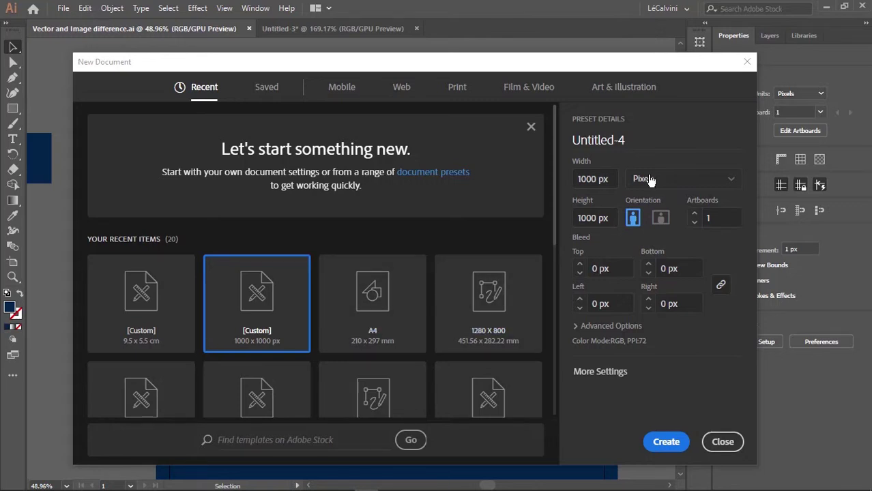
pyautogui.click(488, 303)
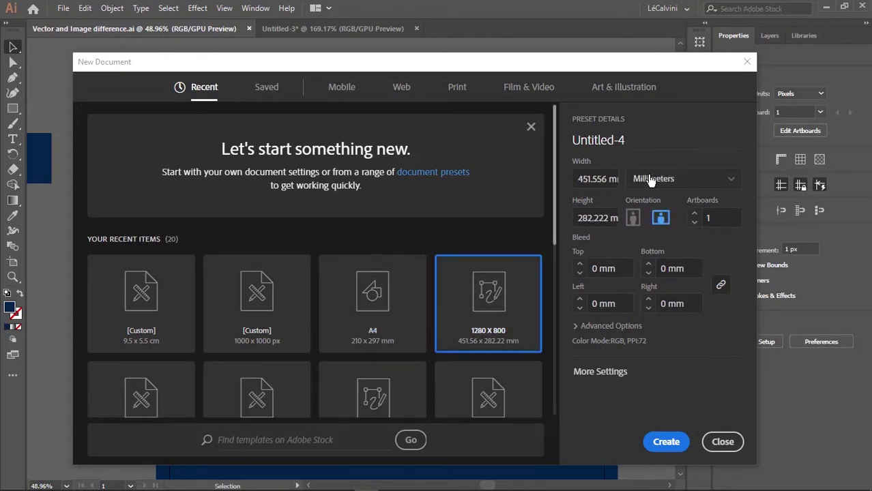
pyautogui.scroll(-3, 315, 273)
pyautogui.scroll(-3, 316, 272)
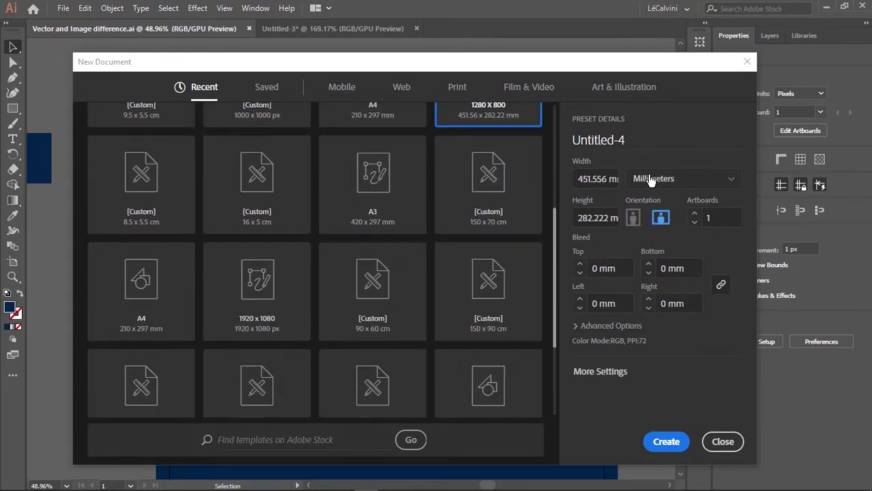
pyautogui.scroll(6, 316, 273)
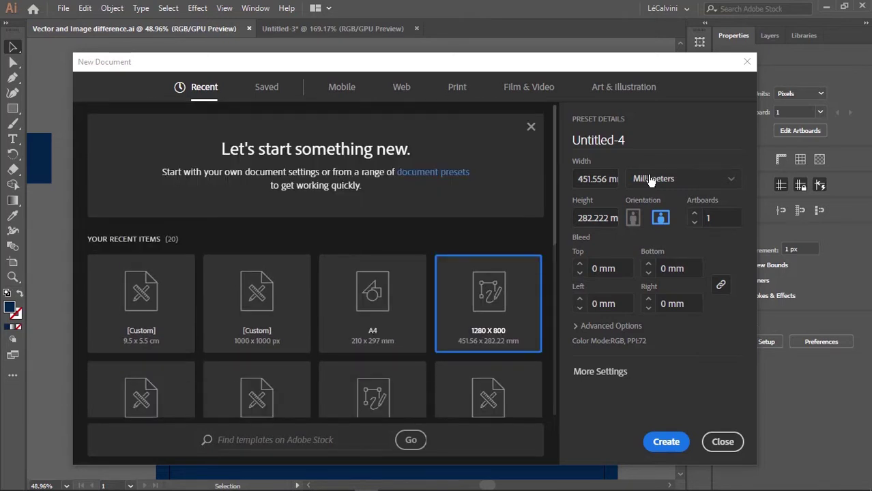
# Look through the blank document presets for Art & Illustration, Film & Video and Mobile
pyautogui.click(623, 87)
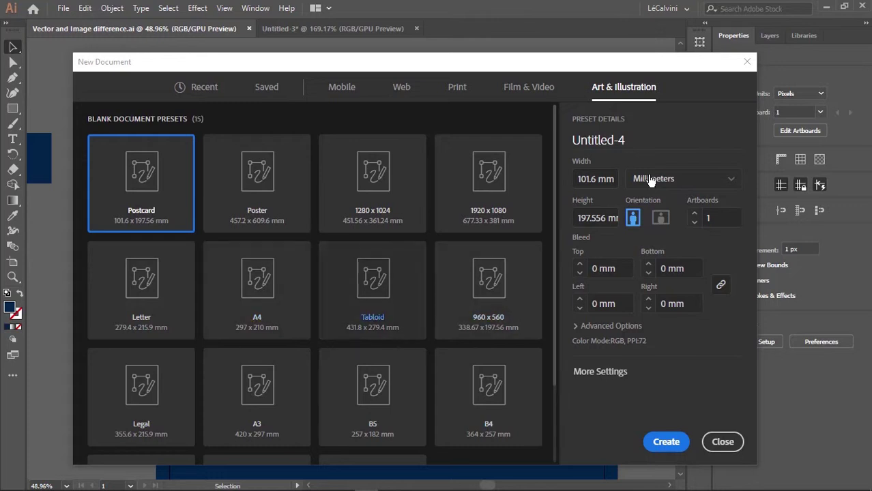
pyautogui.scroll(-3, 315, 284)
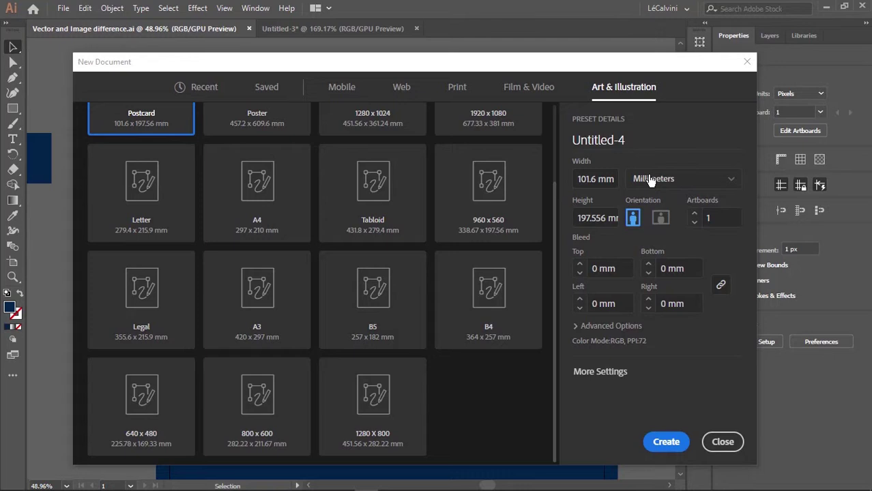
pyautogui.scroll(3, 315, 284)
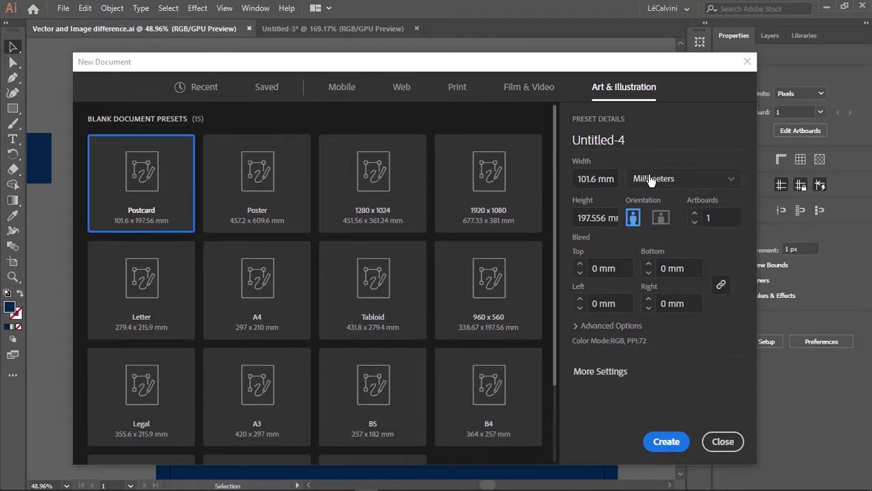
pyautogui.click(528, 87)
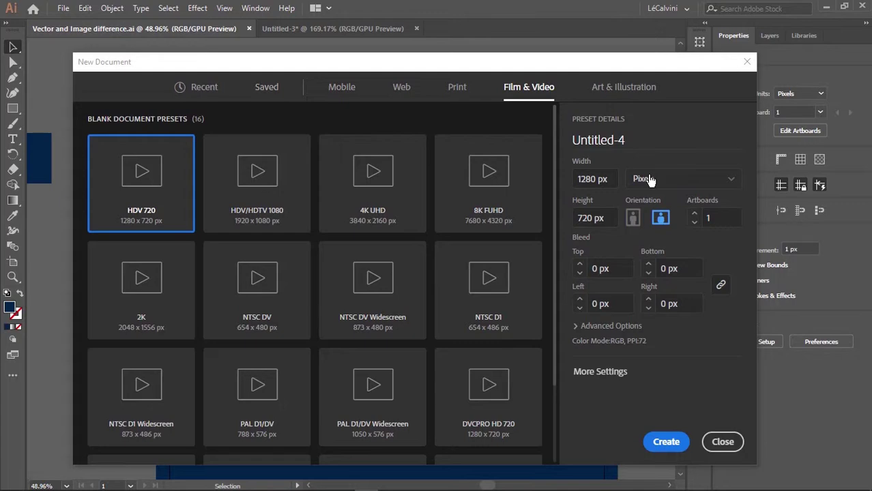
pyautogui.click(266, 87)
pyautogui.click(342, 87)
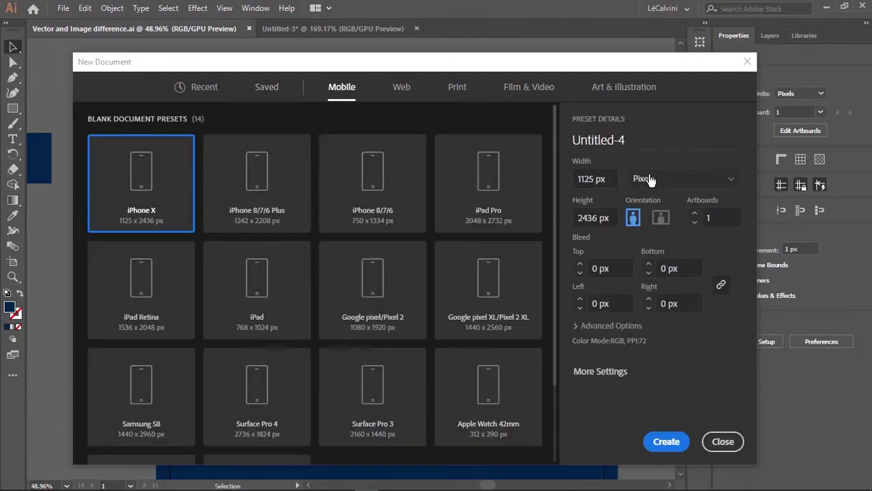
# Return to the recent document presets and dismiss the "Let's start something new." banner
pyautogui.click(204, 87)
pyautogui.click(266, 87)
pyautogui.click(204, 86)
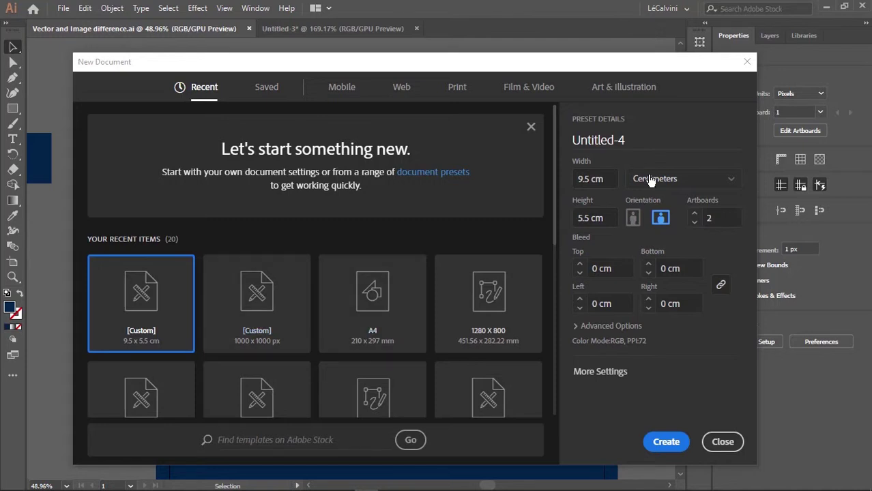
pyautogui.scroll(-2, 320, 259)
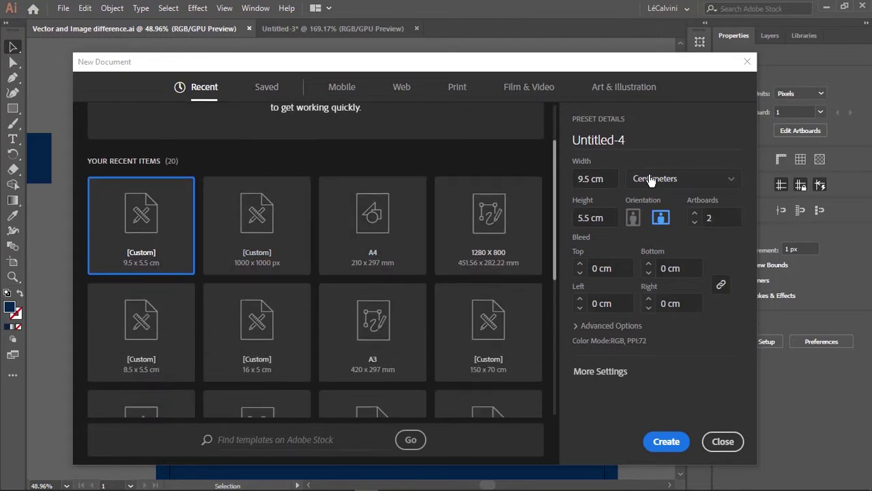
pyautogui.scroll(2, 320, 260)
pyautogui.click(530, 127)
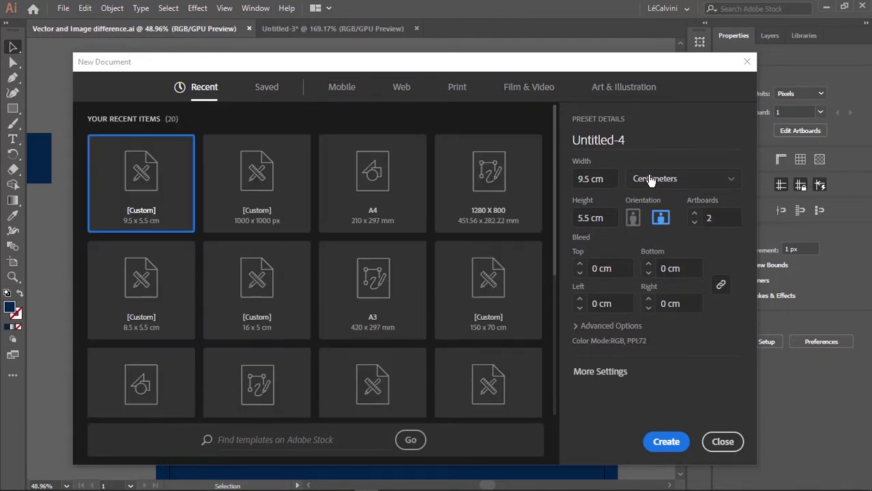
# Select the recent A4 preset for the new document and change its units to Pixels
pyautogui.moveTo(554, 177)
pyautogui.mouseDown()
pyautogui.moveTo(554, 221)
pyautogui.moveTo(554, 177)
pyautogui.mouseUp()
pyautogui.click(257, 184)
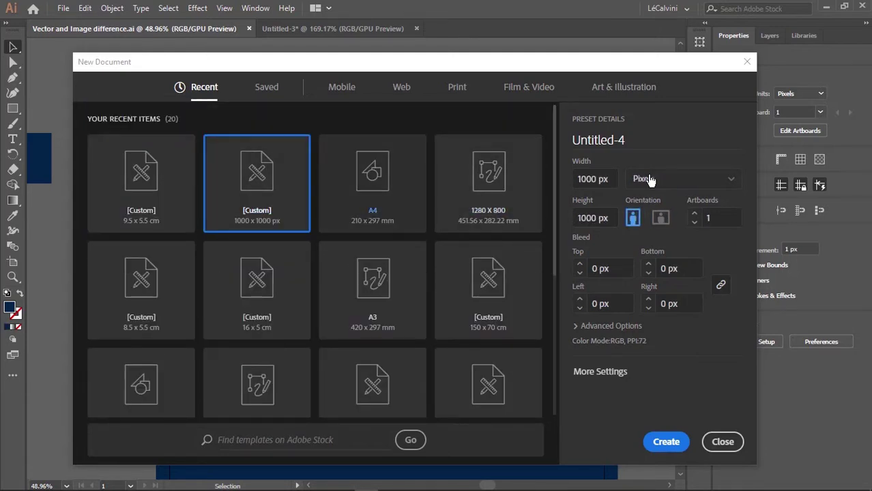
pyautogui.click(372, 184)
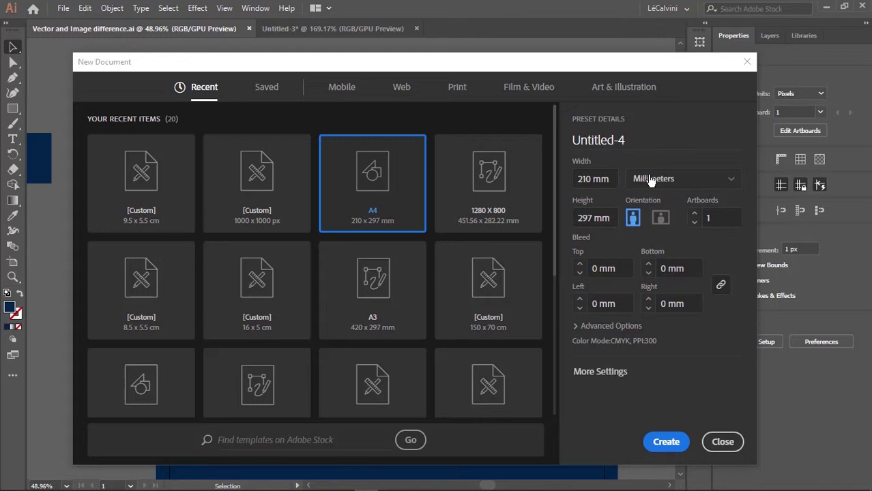
pyautogui.click(650, 179)
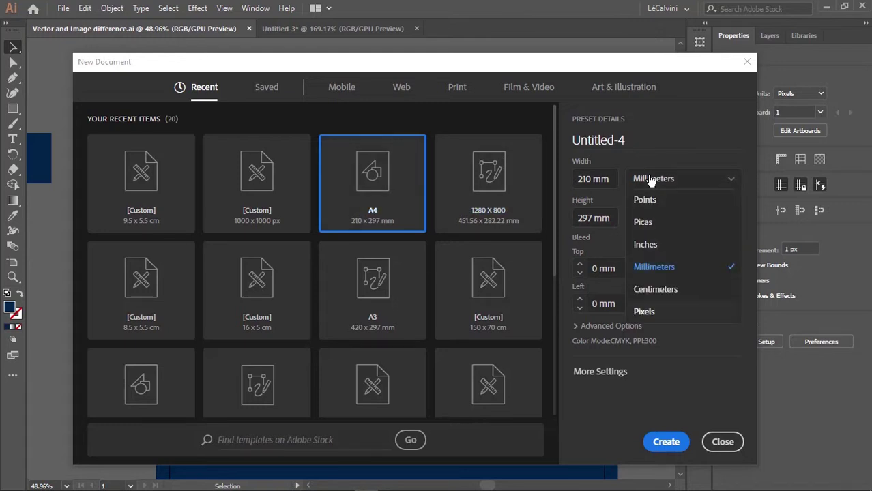
pyautogui.press('Return')
# Change the units of the A4 document setup to Centimeters
pyautogui.click(650, 179)
pyautogui.press('Down')
pyautogui.press('Down')
pyautogui.press('Down')
pyautogui.press('Down')
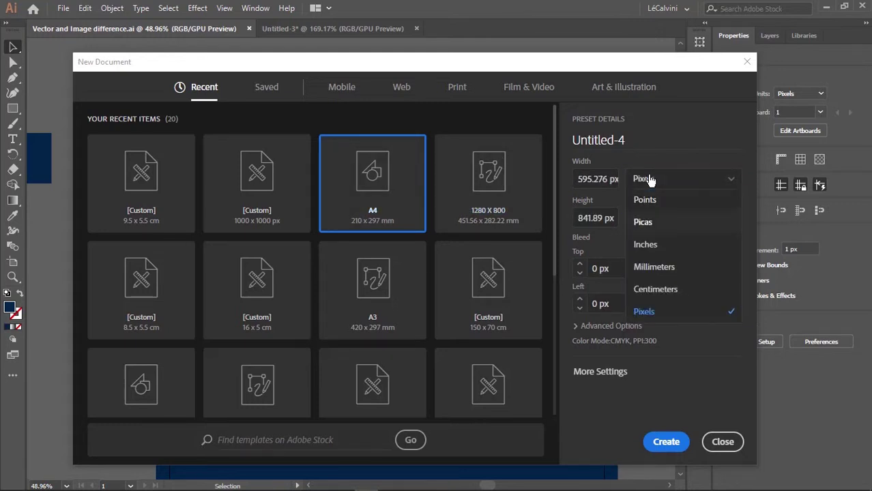
pyautogui.press('Return')
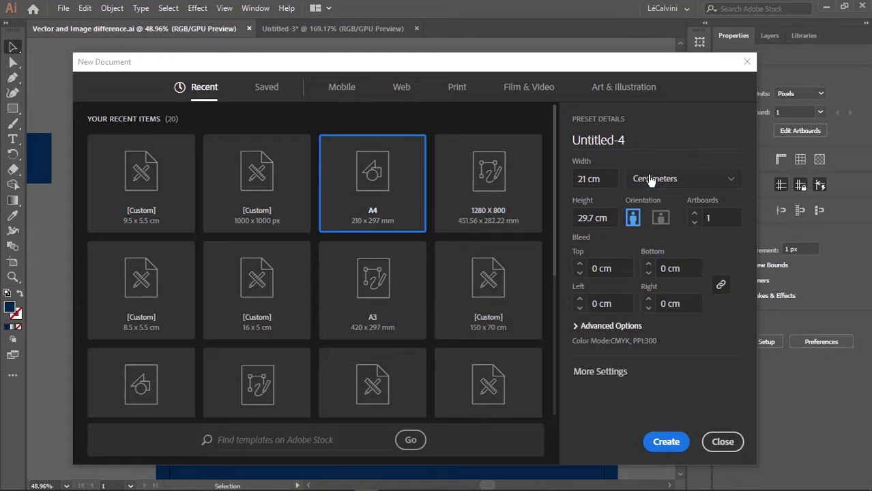
# Expand the A4 preset's advanced options and examine the available color modes, RGB Color and CMYK Color
pyautogui.click(610, 326)
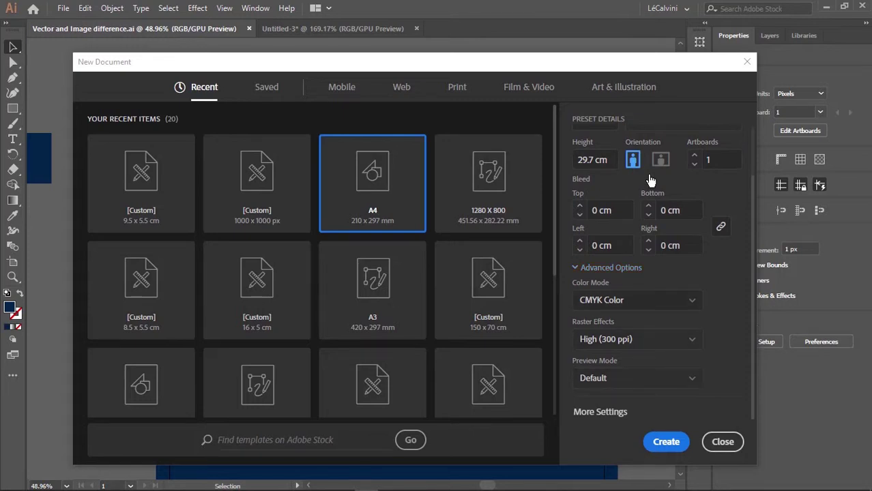
pyautogui.click(635, 300)
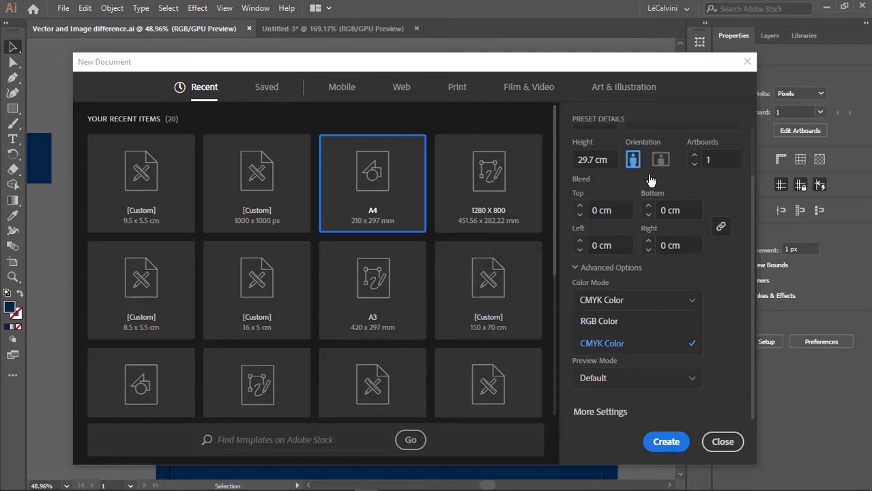
pyautogui.click(650, 180)
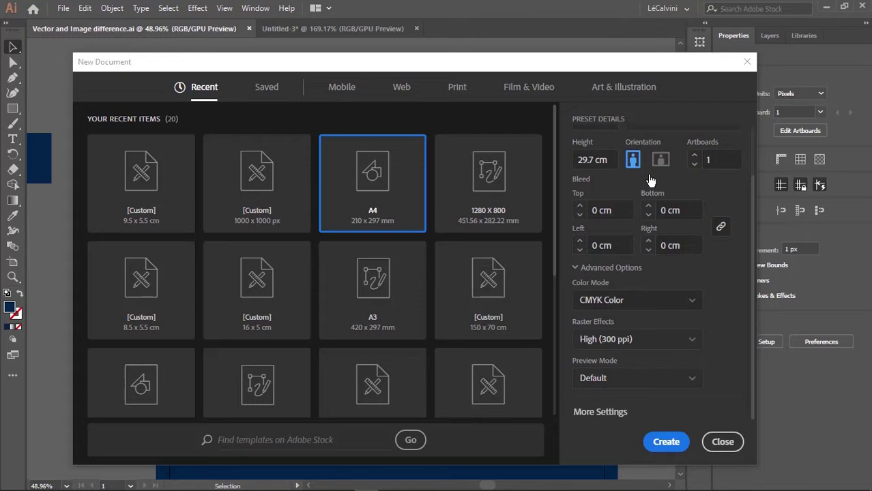
pyautogui.press('space')
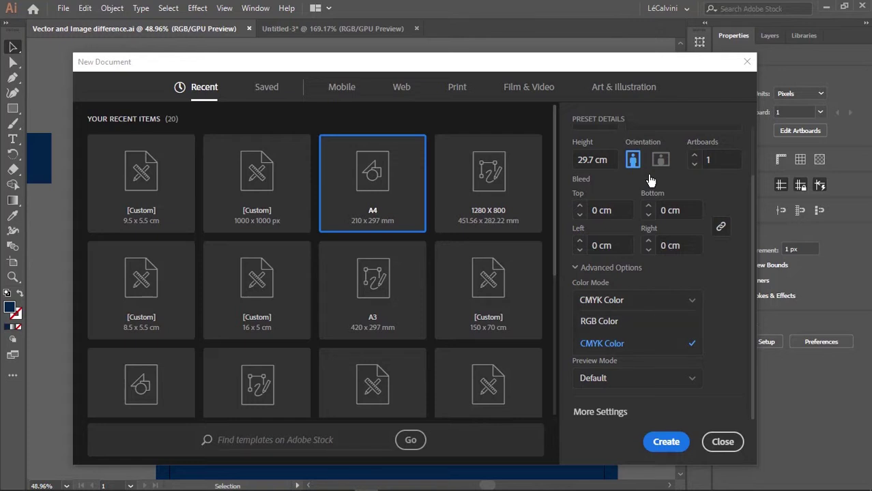
pyautogui.click(650, 180)
pyautogui.press('space')
# Create an A4 document in RGB Color mode from the recent presets and view its artboard with the Artboard tool
pyautogui.click(257, 184)
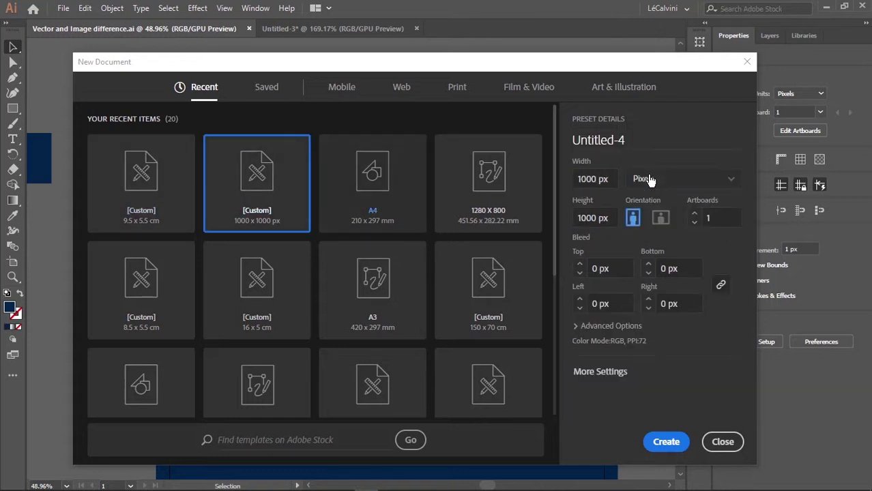
pyautogui.click(372, 183)
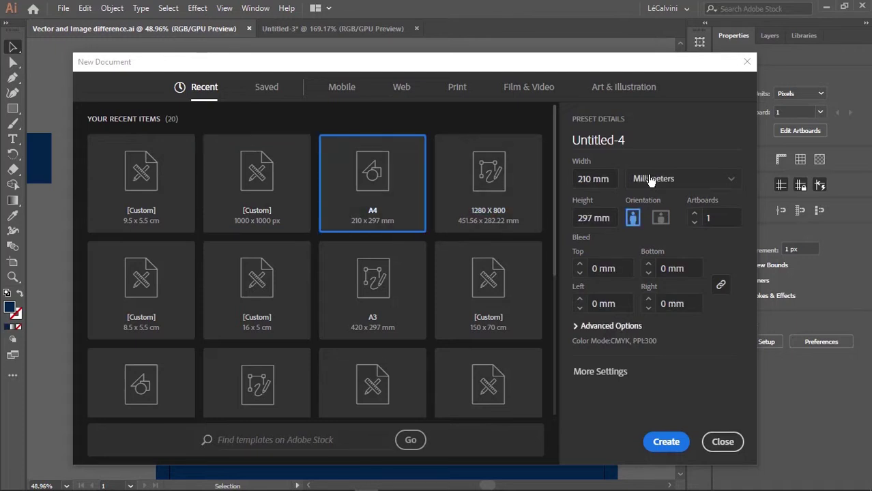
pyautogui.click(609, 326)
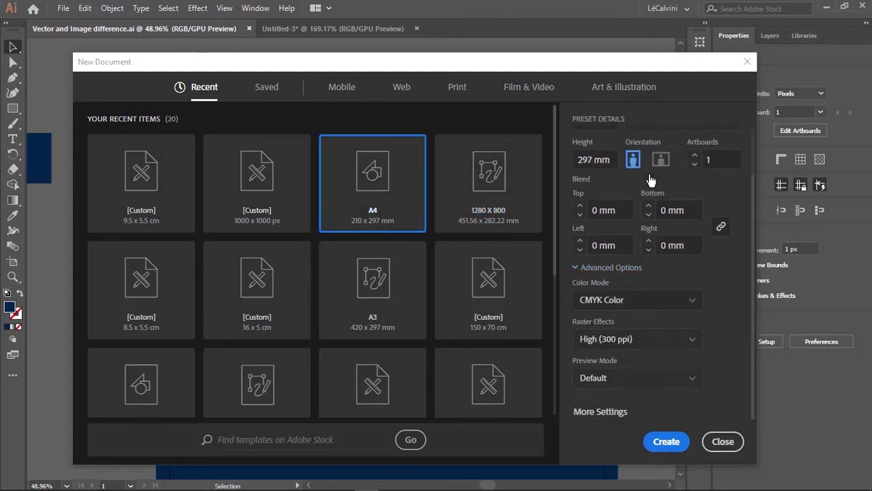
pyautogui.click(637, 301)
pyautogui.click(600, 316)
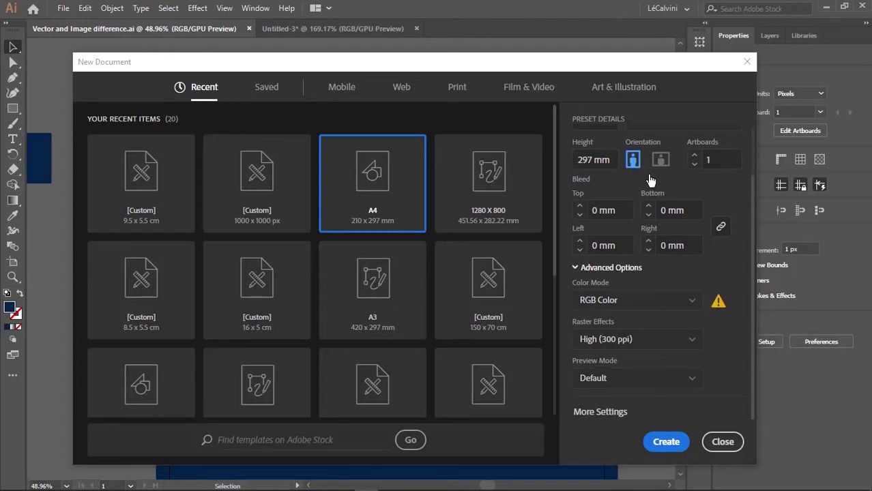
pyautogui.click(595, 413)
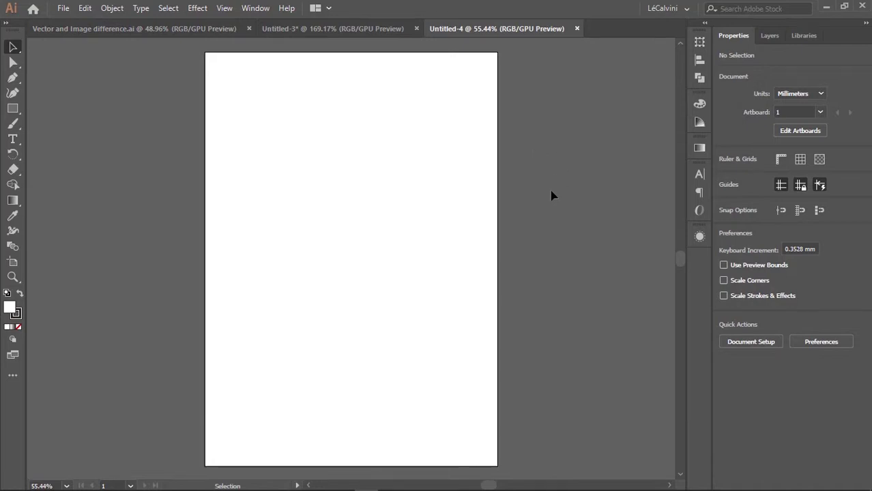
pyautogui.hotkey('shift', 'o')
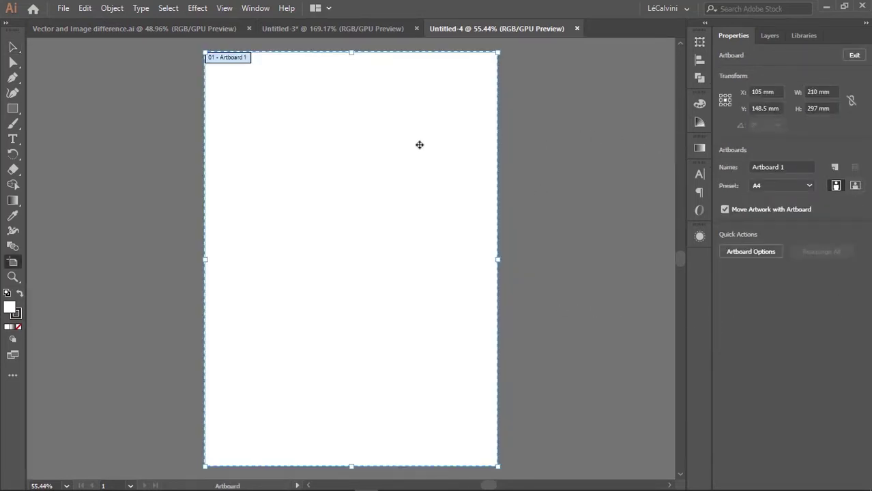
pyautogui.click(11, 51)
# Switch to OneNote to read the TUTORIAL ONE topic list, and return to Illustrator
pyautogui.hotkey('alt', 'Tab')
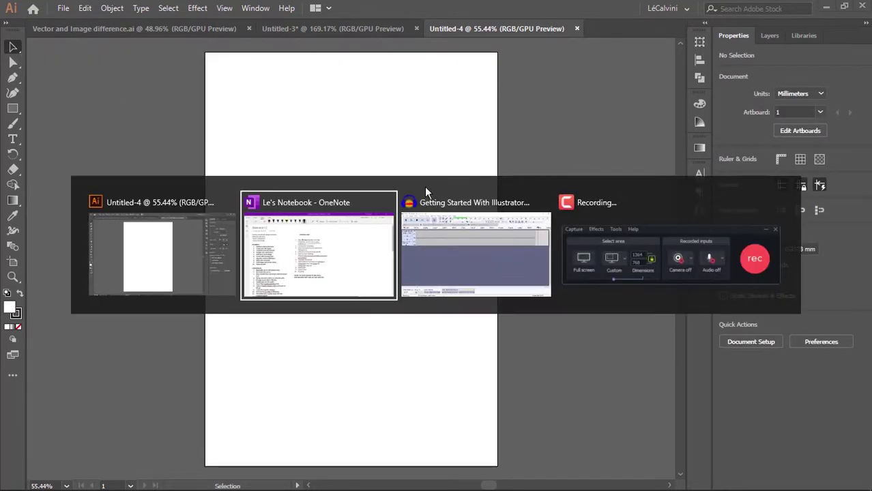
pyautogui.click(360, 249)
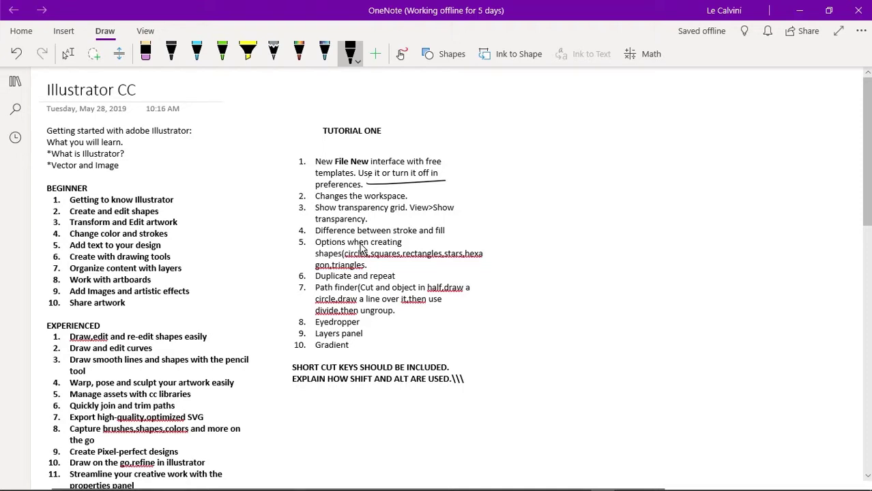
pyautogui.hotkey('alt', 'Tab')
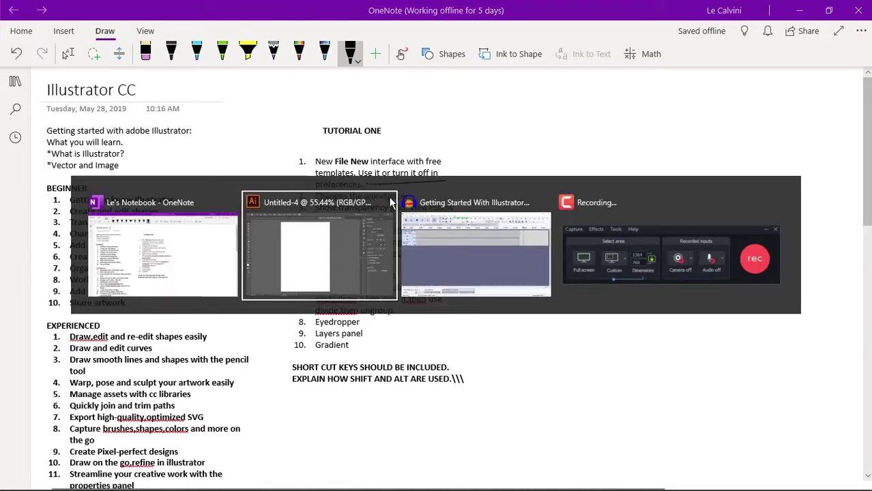
# View the New Document dialog again, dismiss it without creating anything, and close the blank A4 document
pyautogui.click(63, 9)
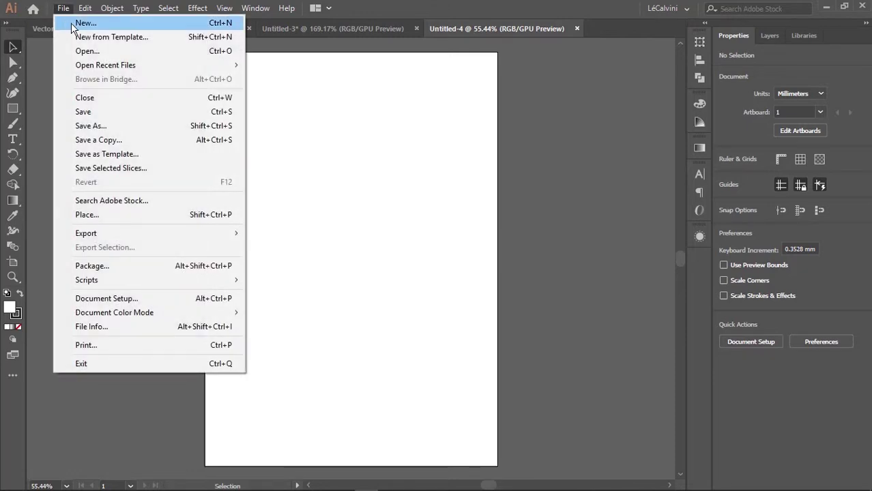
pyautogui.click(359, 71)
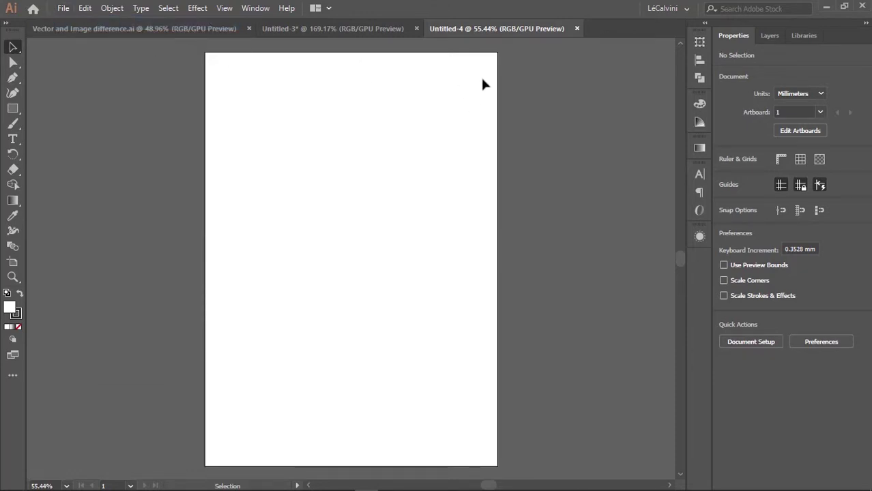
pyautogui.hotkey('ctrl', 'n')
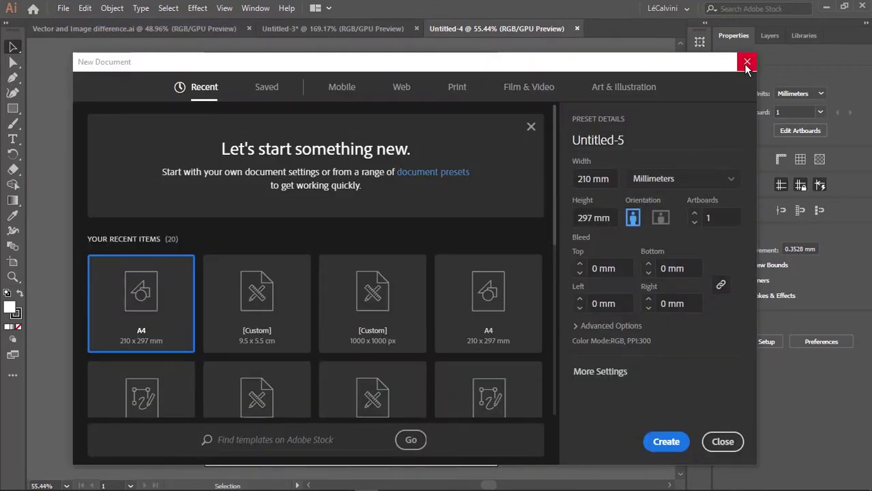
pyautogui.click(747, 62)
pyautogui.click(576, 28)
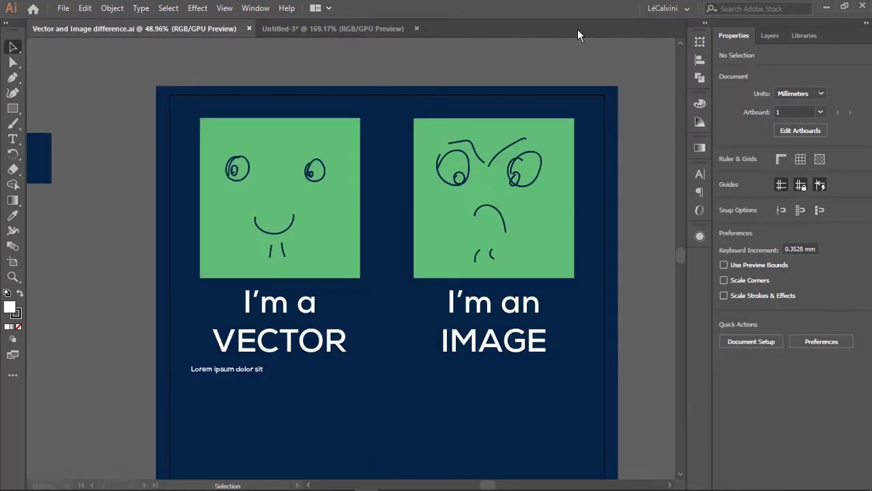
# View the home screen's options for creating a new file, and return to the open document
pyautogui.click(42, 12)
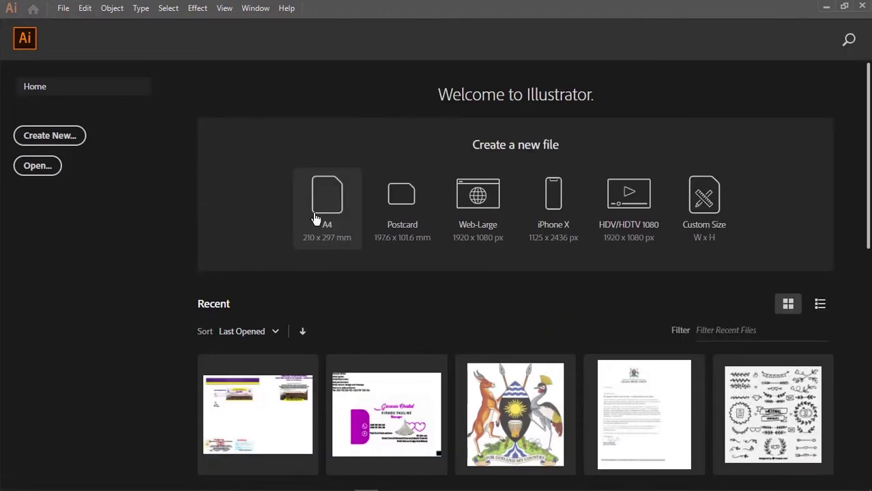
pyautogui.click(6, 38)
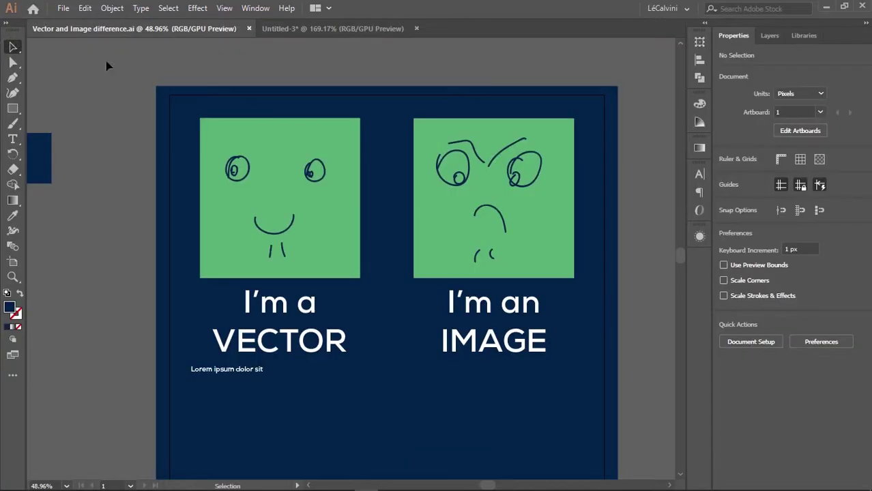
# Set the interface brightness to the darkest shade in the User Interface preferences
pyautogui.click(63, 8)
pyautogui.moveTo(85, 9)
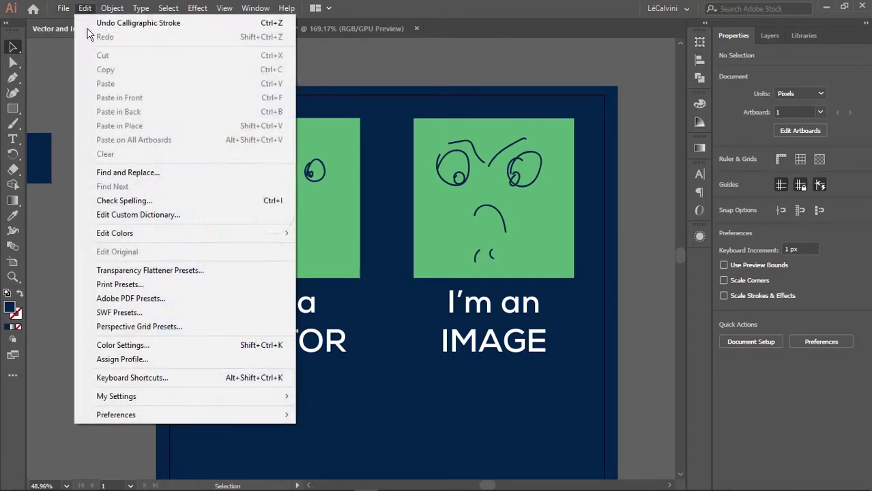
pyautogui.moveTo(261, 413)
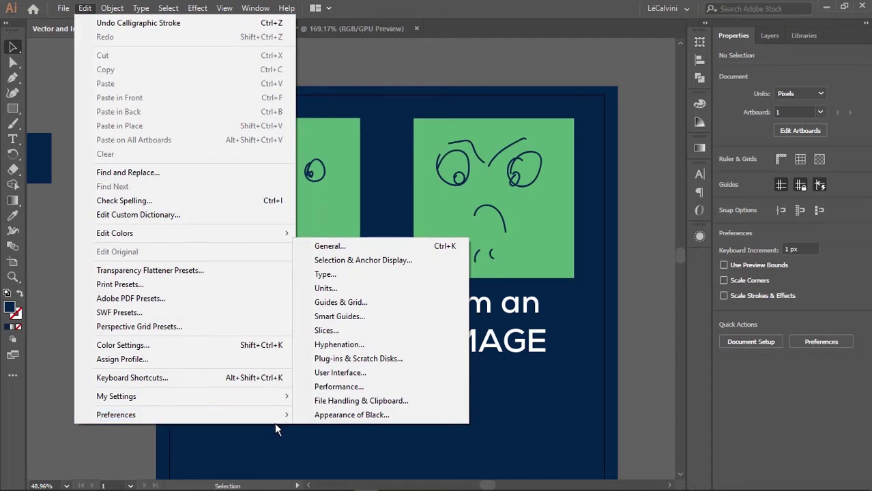
pyautogui.click(349, 375)
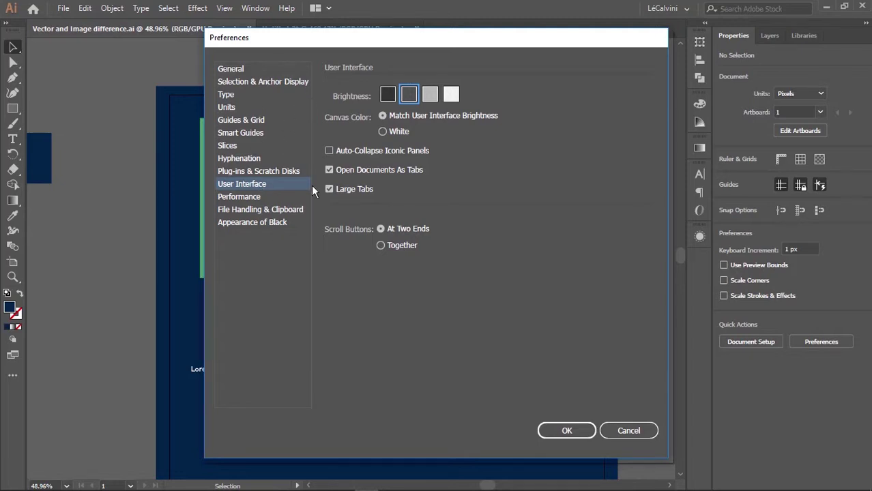
pyautogui.click(388, 95)
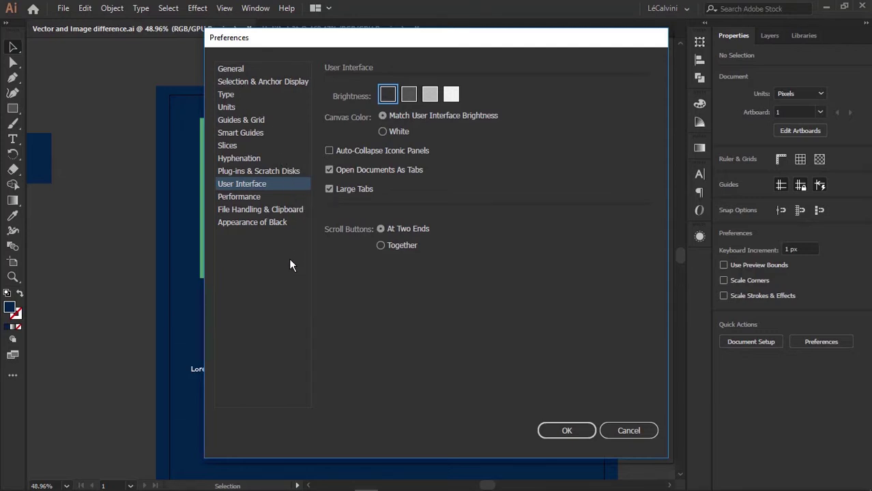
# Look through the Performance, File Handling & Clipboard, Appearance of Black and General preferences, and accept the preferences
pyautogui.click(252, 196)
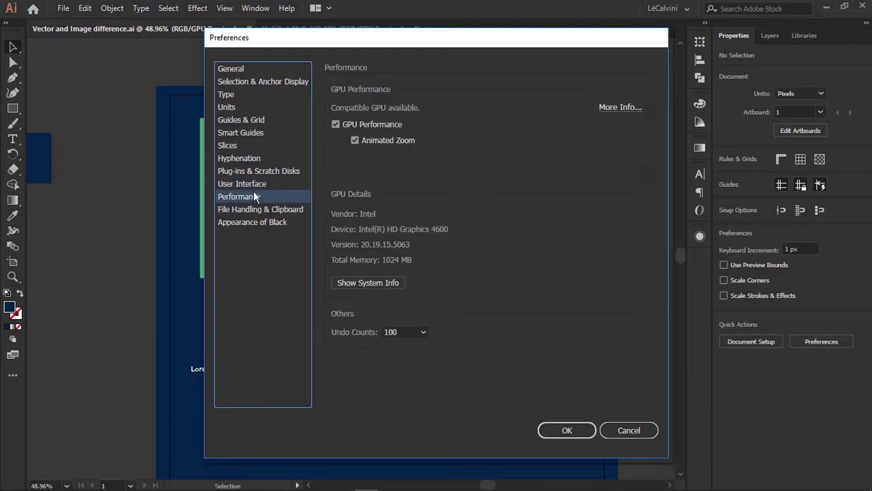
pyautogui.click(257, 212)
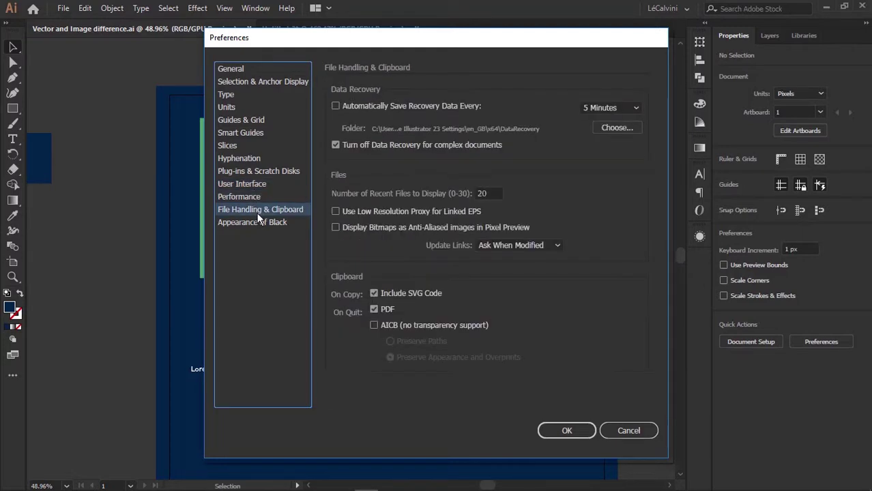
pyautogui.click(257, 223)
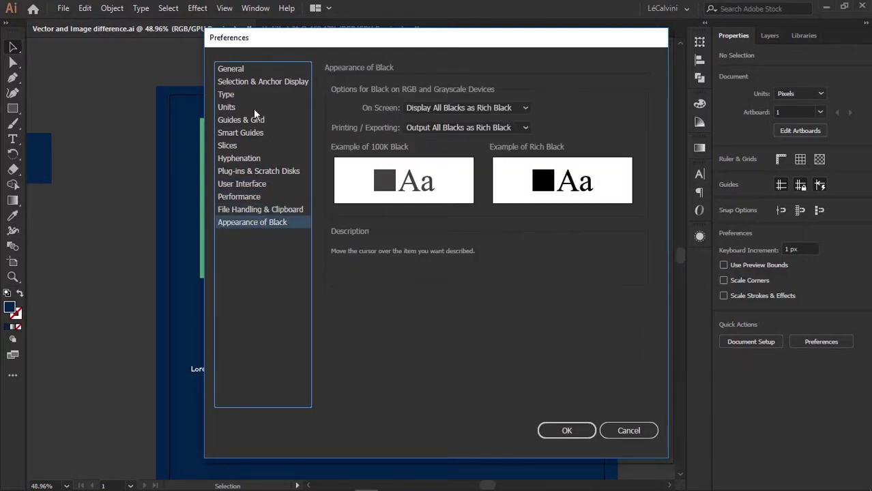
pyautogui.click(255, 69)
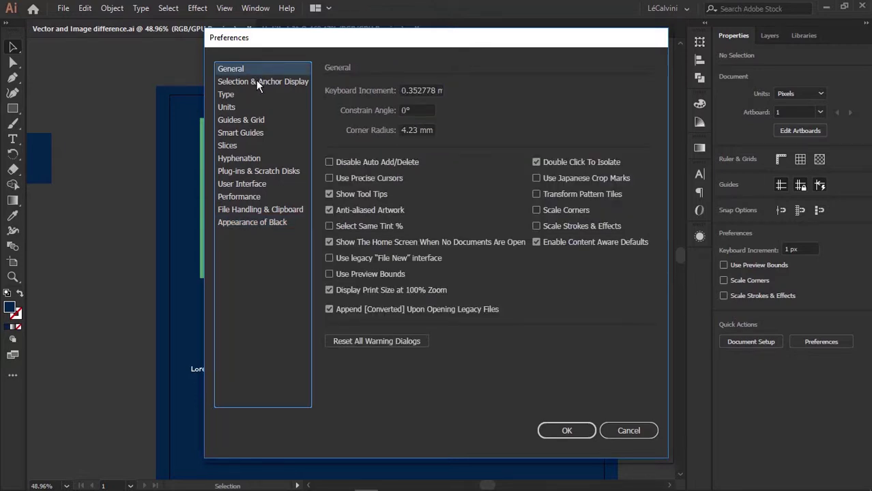
pyautogui.click(255, 82)
pyautogui.click(247, 69)
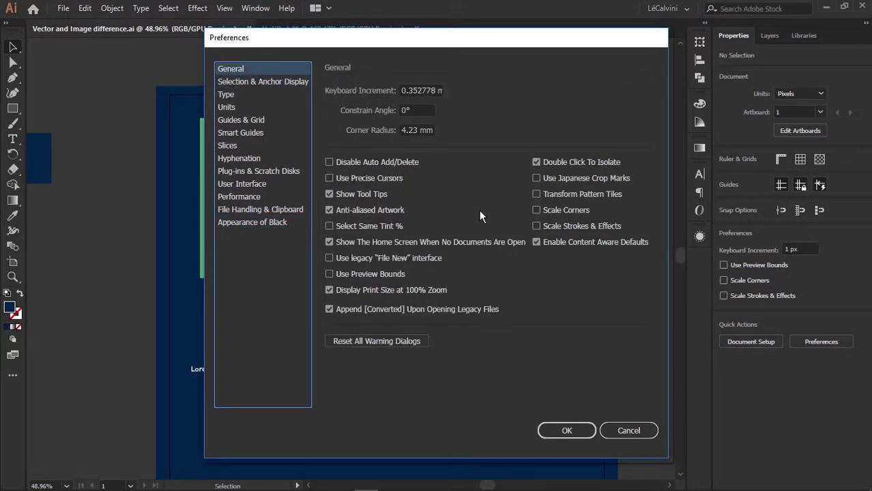
pyautogui.click(569, 430)
# View the Untitled-3 document in the darker interface, and return to Vector and Image difference.ai
pyautogui.moveTo(350, 220); pyautogui.dragTo(301, 162)
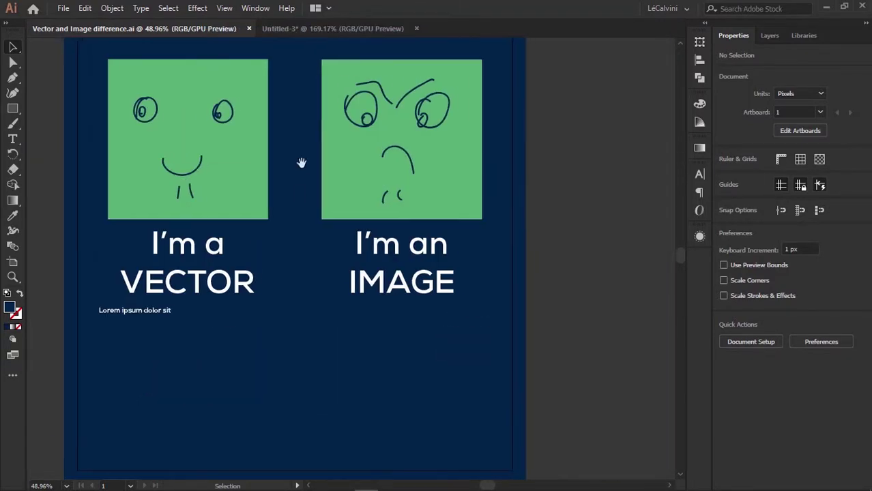
pyautogui.click(327, 31)
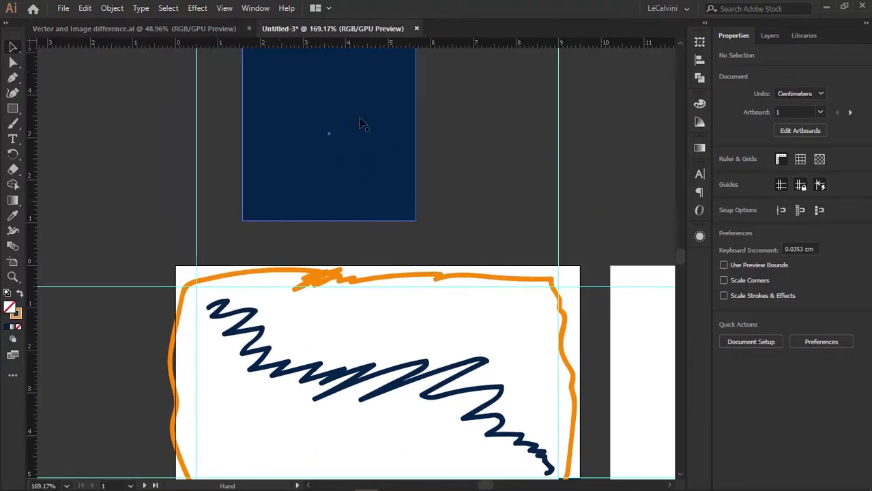
pyautogui.click(159, 28)
# Start a new document to view the setup options, and leave the dialog without creating one
pyautogui.click(63, 8)
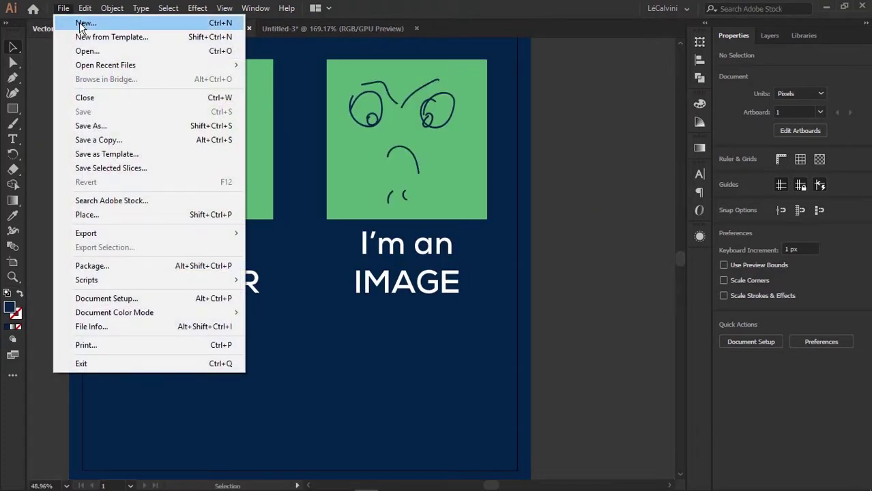
pyautogui.click(78, 23)
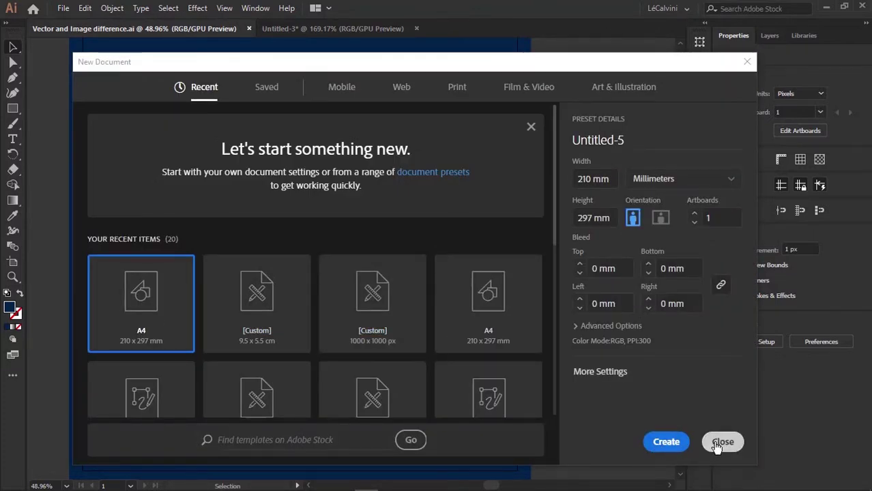
pyautogui.click(717, 447)
pyautogui.moveTo(499, 230); pyautogui.dragTo(430, 254)
pyautogui.press('z')
pyautogui.moveTo(550, 239); pyautogui.dragTo(424, 249)
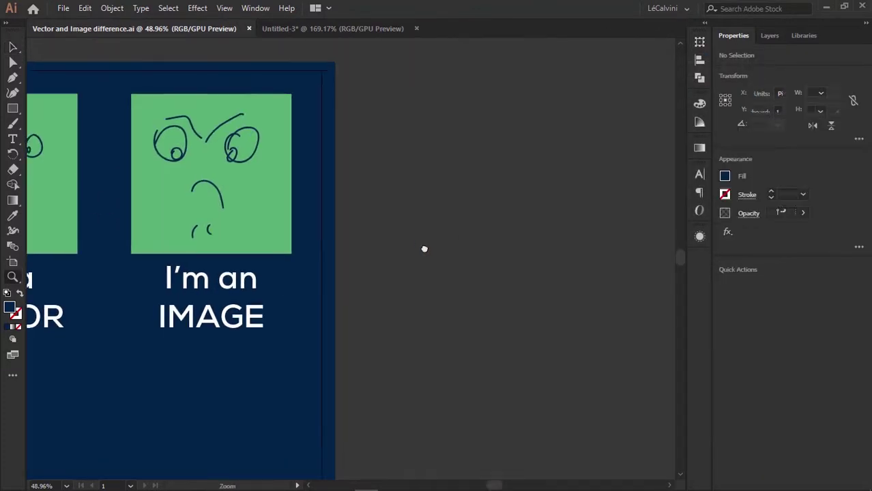
# Create a new one-artboard A4 portrait document with its units set to pixels
pyautogui.moveTo(507, 271); pyautogui.dragTo(383, 212)
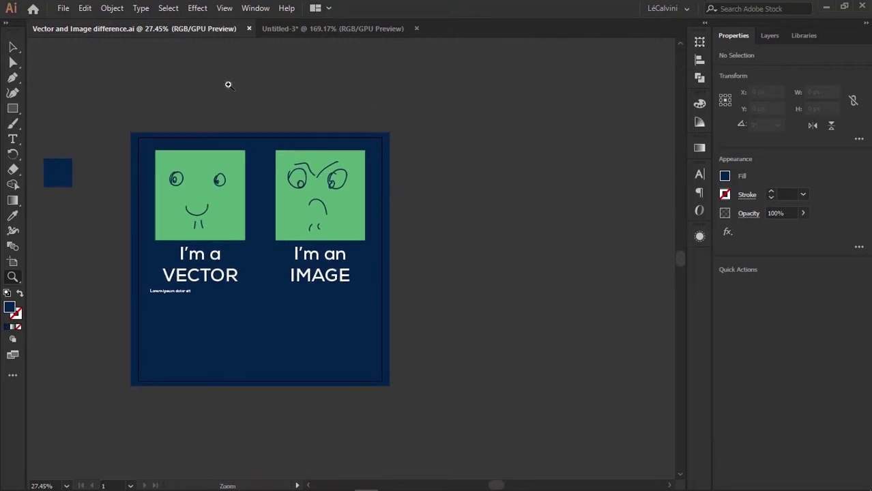
pyautogui.click(61, 8)
pyautogui.click(87, 23)
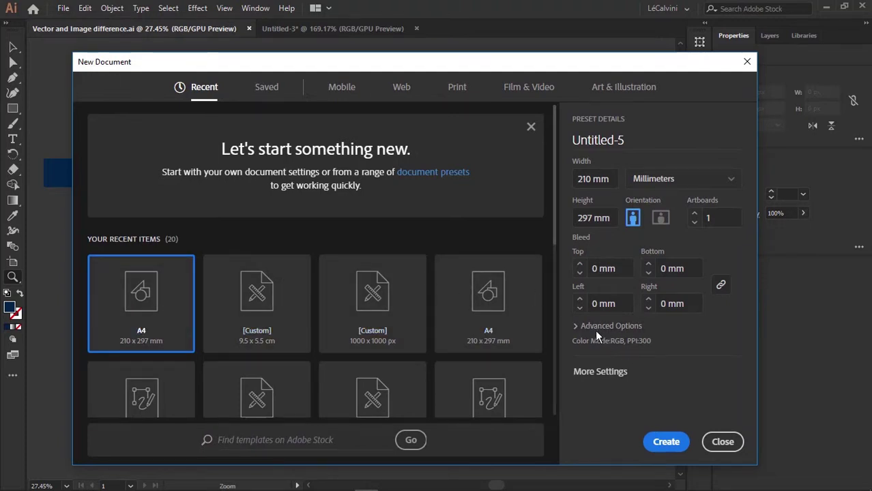
pyautogui.click(671, 182)
pyautogui.press('Return')
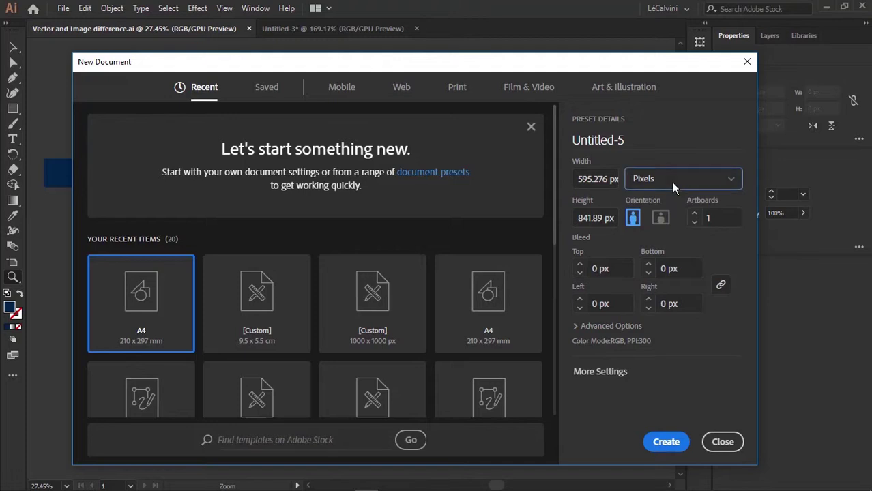
pyautogui.press('Return')
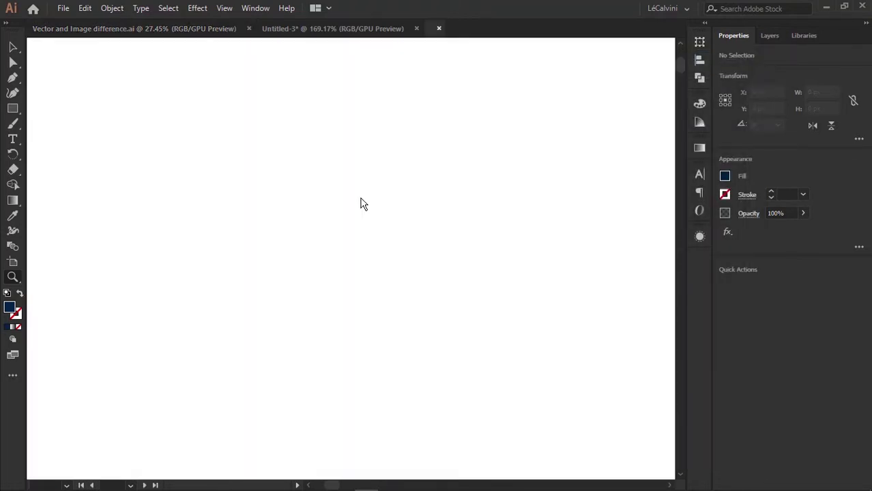
# Change the A4 artboard to landscape orientation and leave artboard editing
pyautogui.hotkey('shift', 'o')
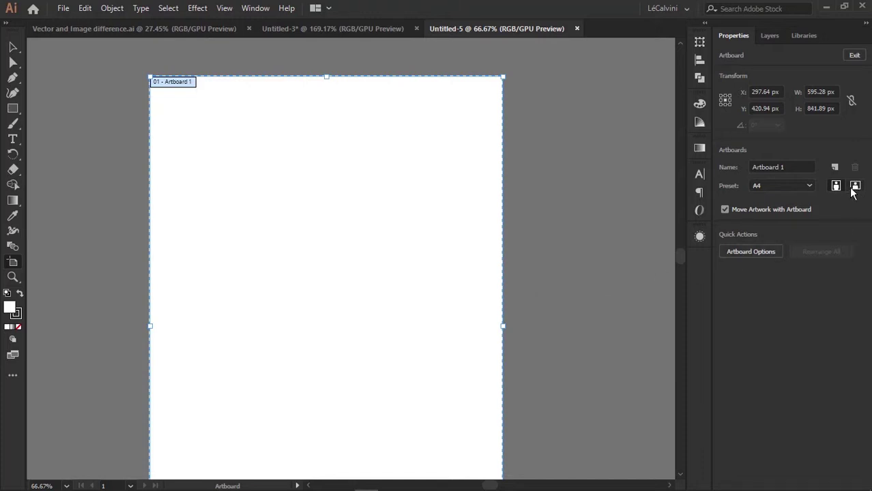
pyautogui.click(854, 188)
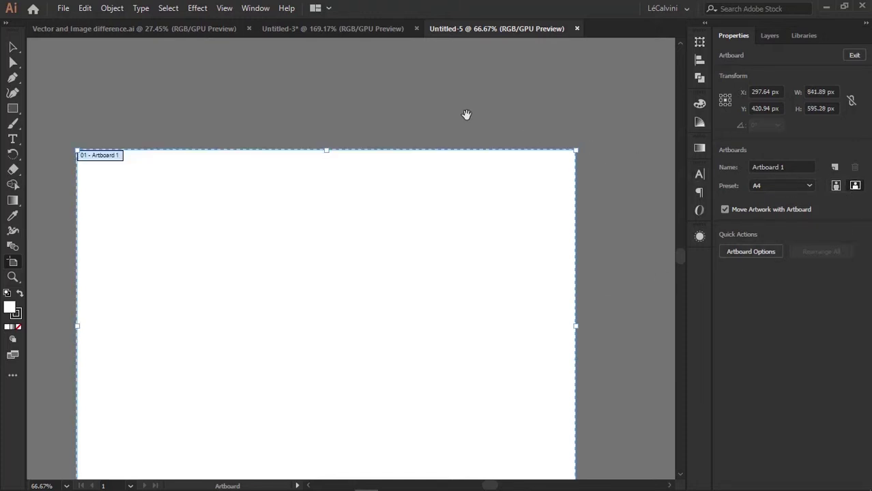
pyautogui.press('Escape')
pyautogui.moveTo(442, 143); pyautogui.dragTo(457, 132)
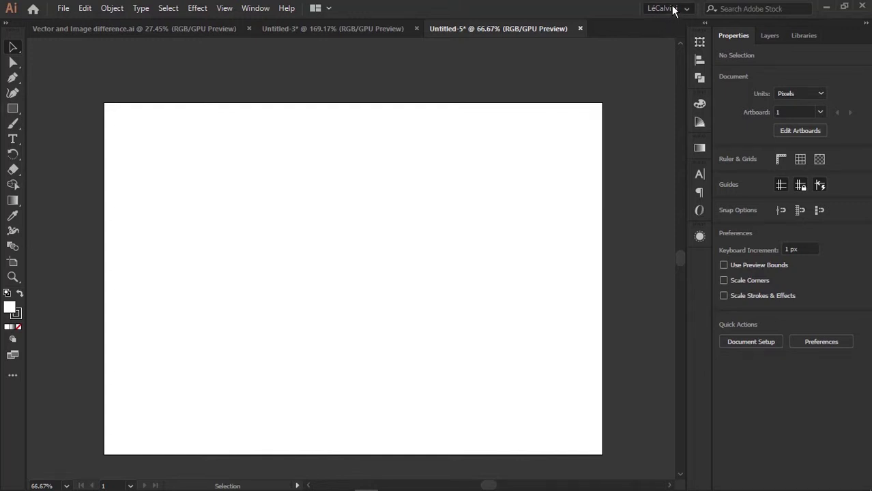
# Switch from the custom workspace to the Essentials workspace
pyautogui.click(672, 8)
pyautogui.click(682, 57)
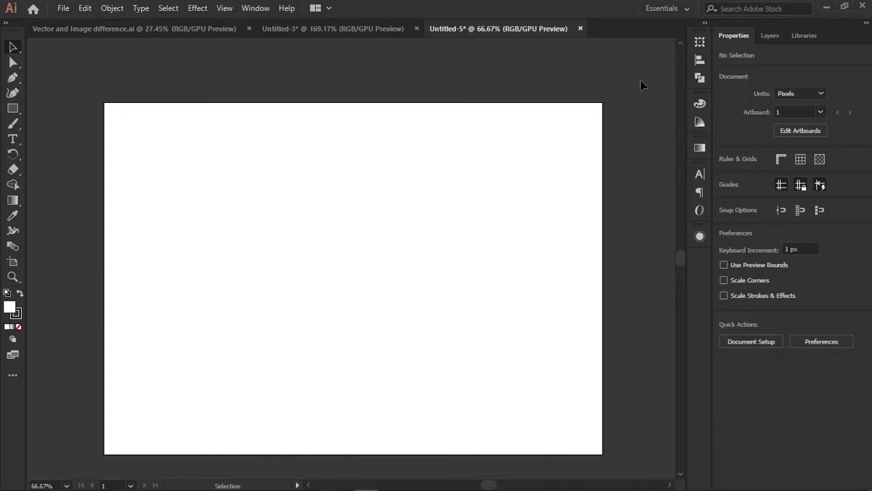
pyautogui.press('space')
pyautogui.moveTo(248, 120); pyautogui.dragTo(393, 110)
pyautogui.press('space')
pyautogui.press('space')
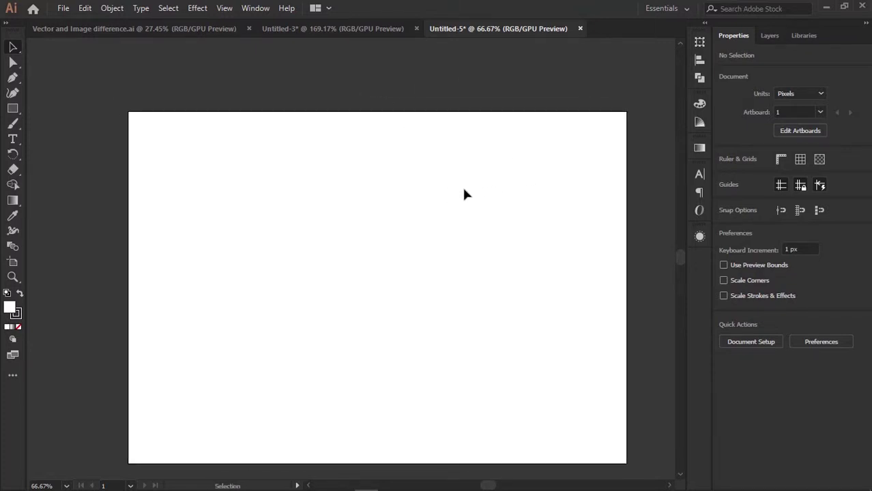
pyautogui.press('space')
pyautogui.moveTo(442, 177); pyautogui.dragTo(427, 173)
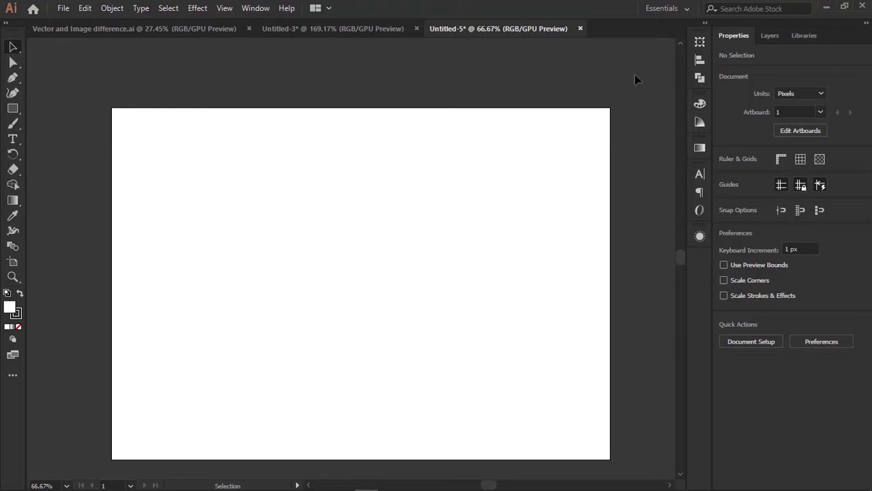
# Reset the Essentials workspace to its default panel layout
pyautogui.click(679, 13)
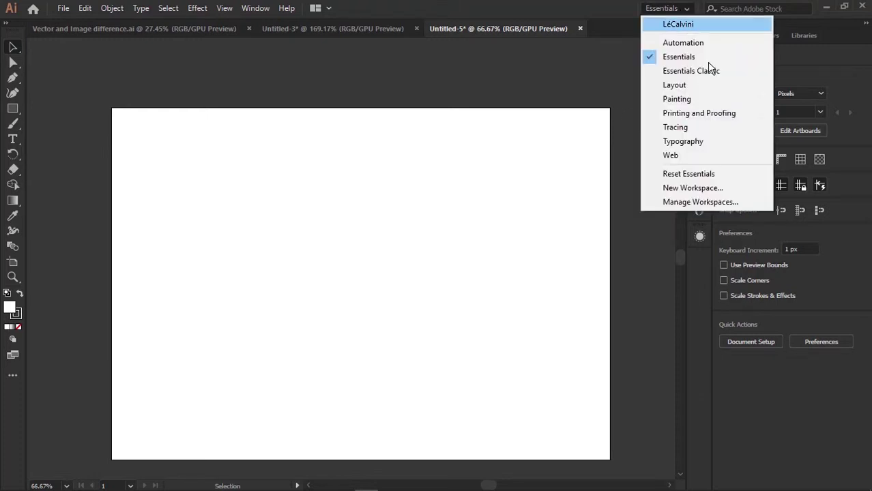
pyautogui.click(646, 173)
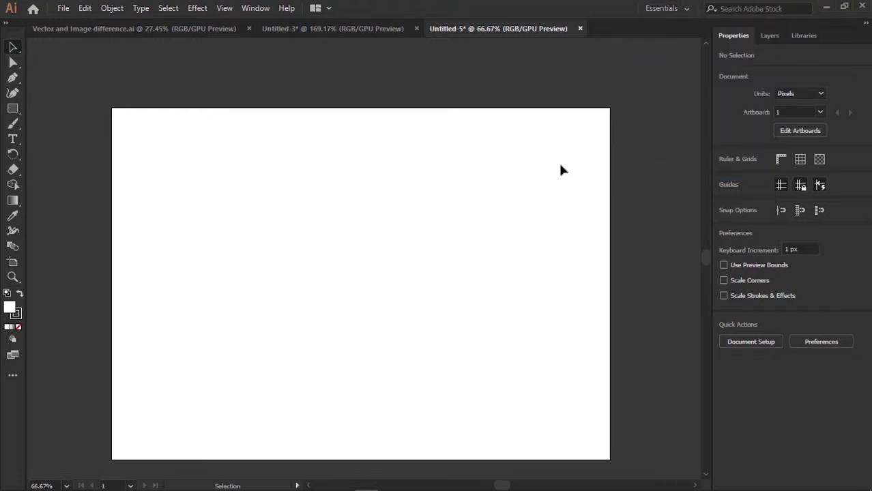
pyautogui.press('space')
pyautogui.moveTo(590, 82)
pyautogui.mouseDown()
pyautogui.moveTo(609, 66)
pyautogui.moveTo(570, 101)
pyautogui.moveTo(588, 97)
pyautogui.mouseUp()
pyautogui.press('space')
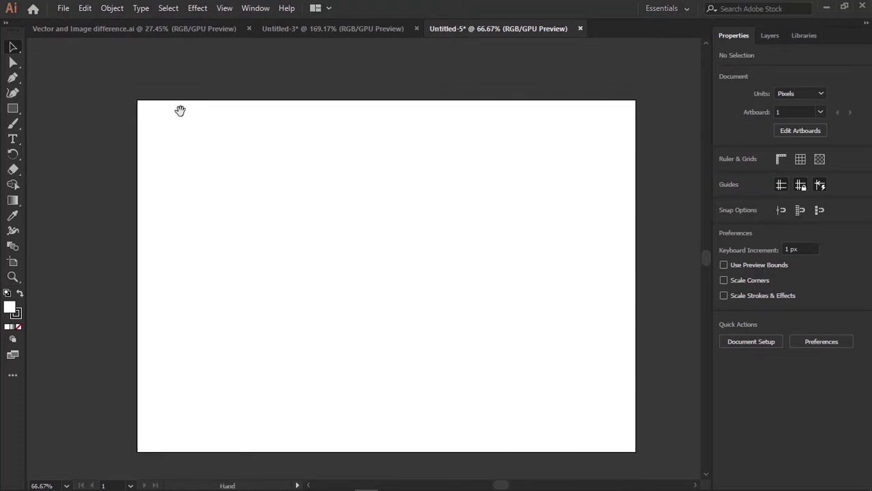
pyautogui.moveTo(198, 125); pyautogui.dragTo(204, 107)
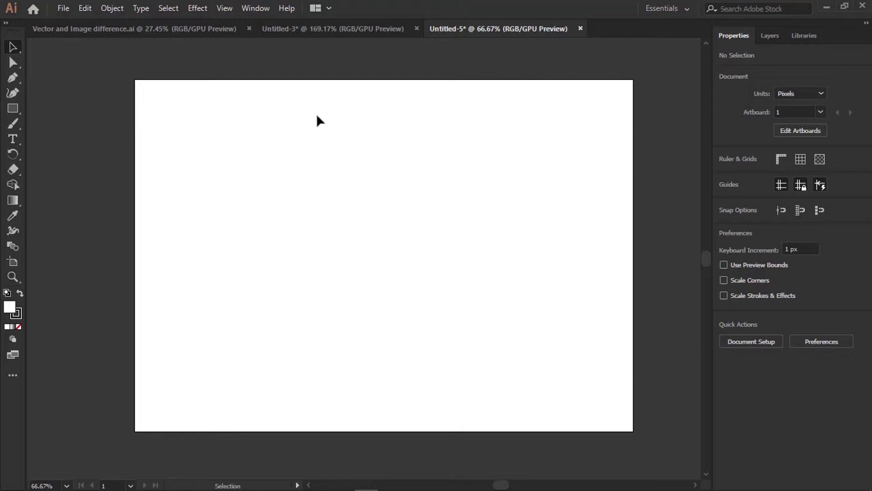
# View the list of available panels, look through Layers and Libraries, and return to the document properties
pyautogui.click(257, 10)
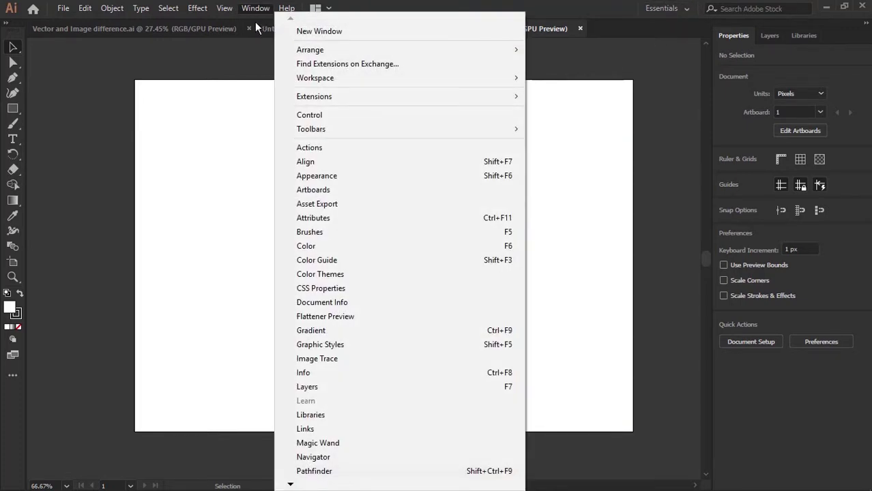
pyautogui.click(251, 90)
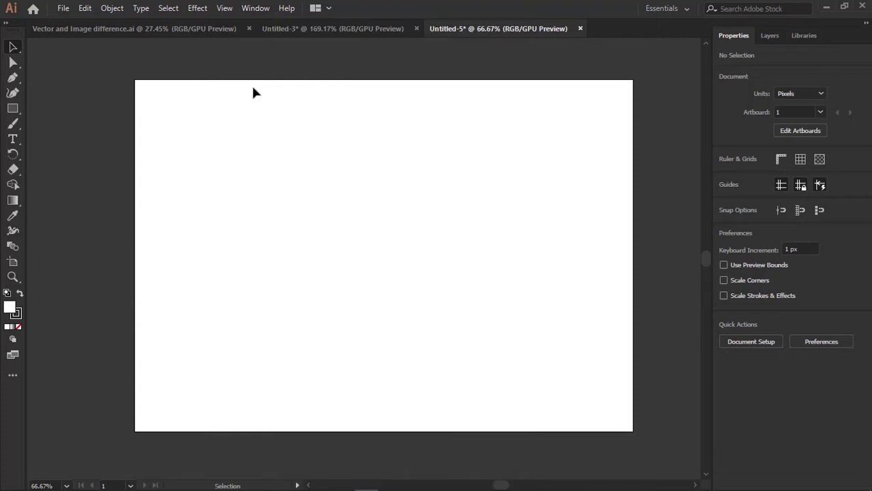
pyautogui.click(768, 37)
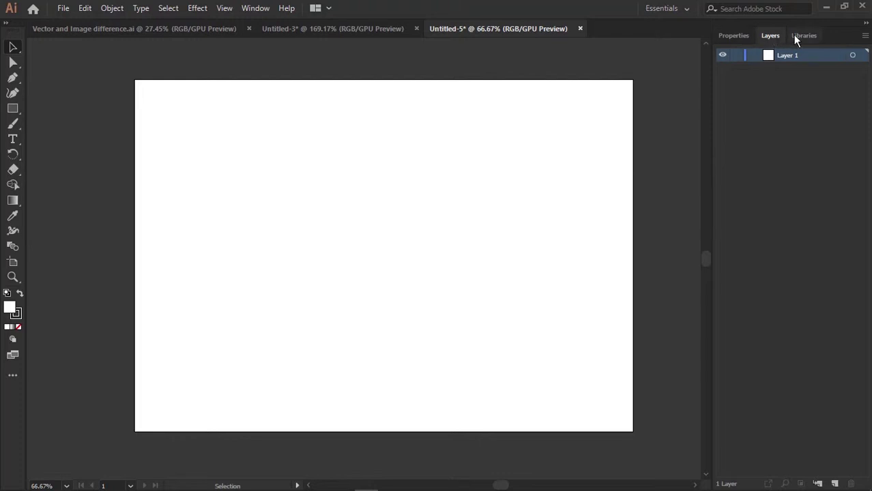
pyautogui.click(797, 38)
pyautogui.click(735, 35)
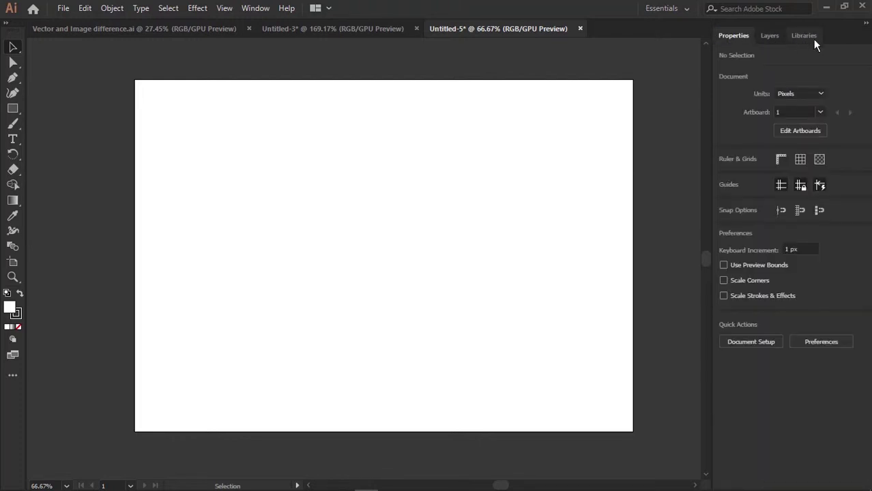
pyautogui.click(803, 36)
pyautogui.click(734, 34)
pyautogui.click(798, 34)
pyautogui.click(734, 37)
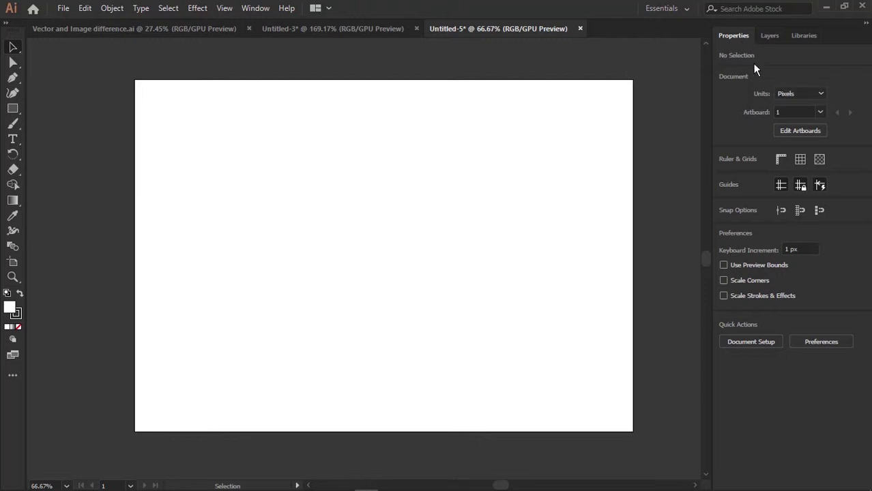
# Try centimeters and millimeters as the document units, and set them back to pixels
pyautogui.click(792, 93)
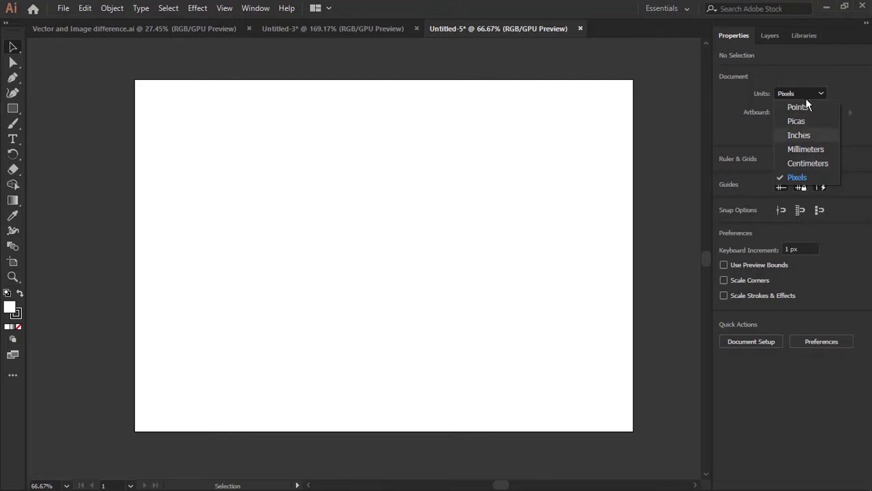
pyautogui.click(806, 166)
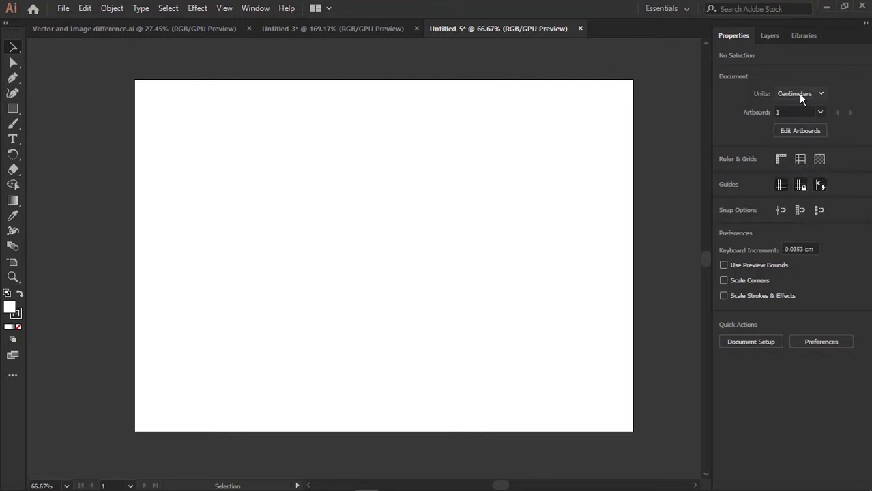
pyautogui.click(798, 94)
pyautogui.click(802, 152)
pyautogui.click(800, 96)
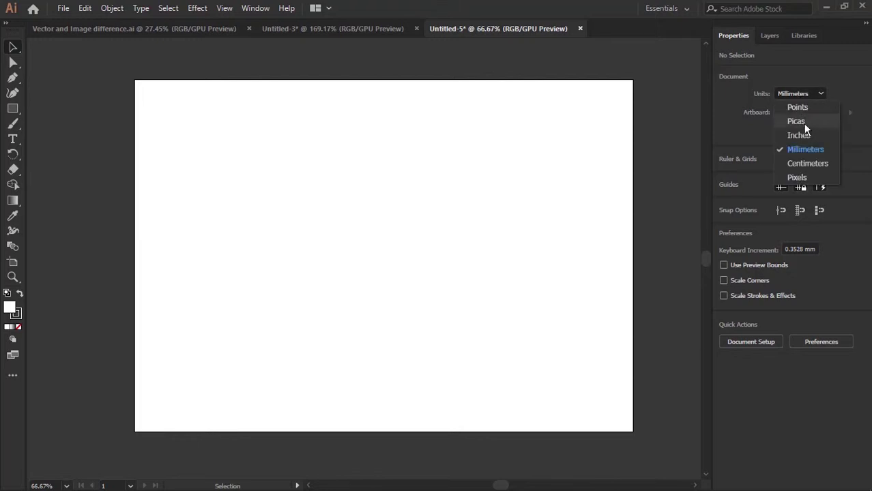
pyautogui.click(795, 177)
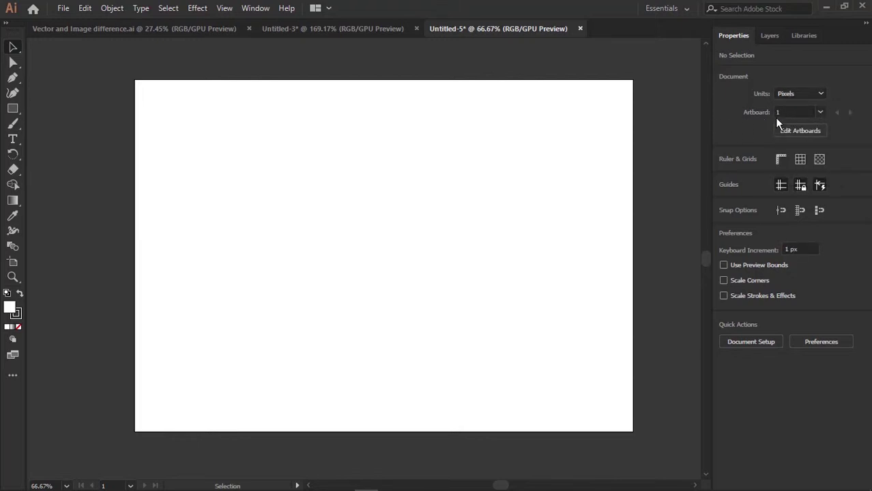
# Duplicate the landscape A4 artboard, placing the copy to the right of the original and level with it, and leave artboard editing
pyautogui.click(779, 112)
pyautogui.click(748, 69)
pyautogui.press('z')
pyautogui.moveTo(577, 134); pyautogui.dragTo(414, 129)
pyautogui.moveTo(501, 136); pyautogui.dragTo(492, 175)
pyautogui.press('v')
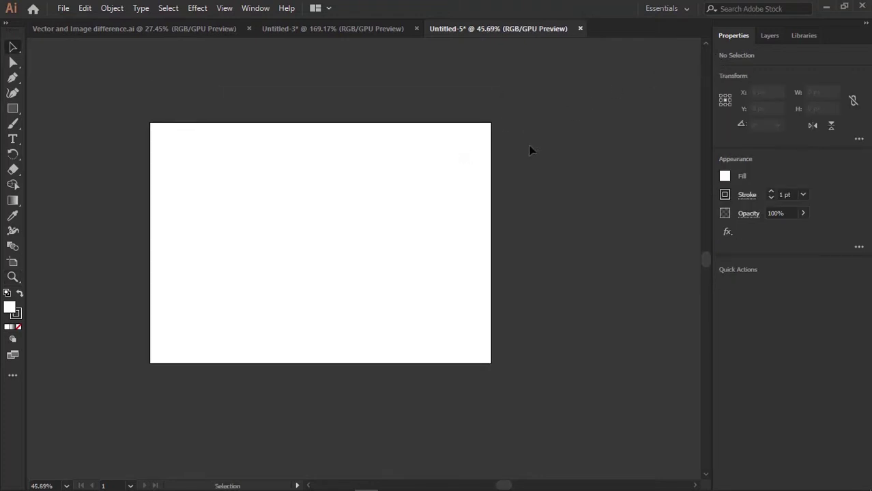
pyautogui.click(781, 112)
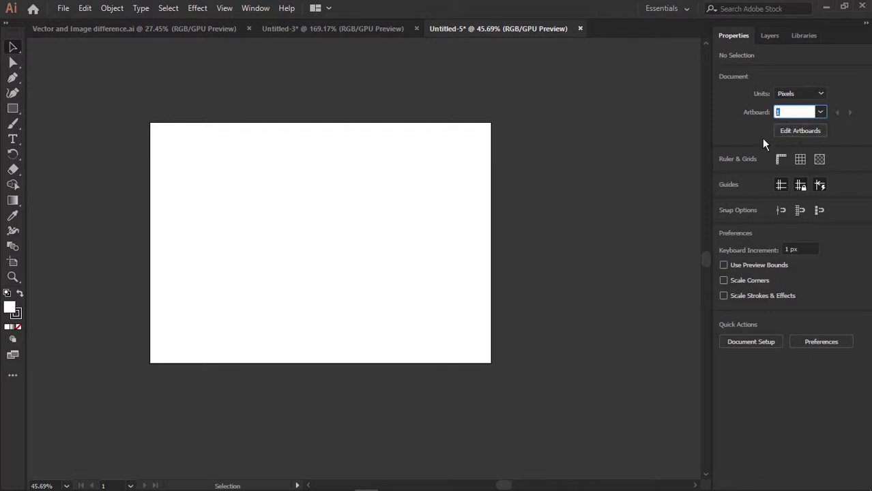
pyautogui.moveTo(437, 159); pyautogui.dragTo(399, 158)
pyautogui.hotkey('shift', 'o')
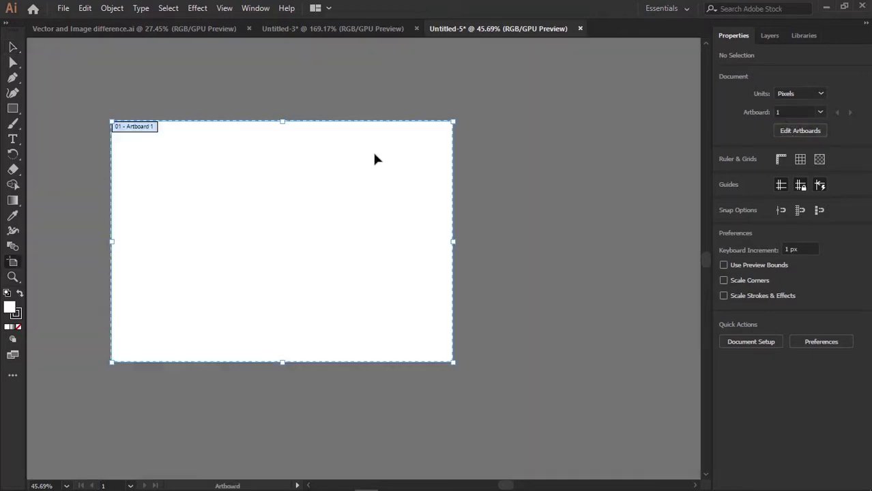
pyautogui.moveTo(150, 133); pyautogui.dragTo(520, 137)
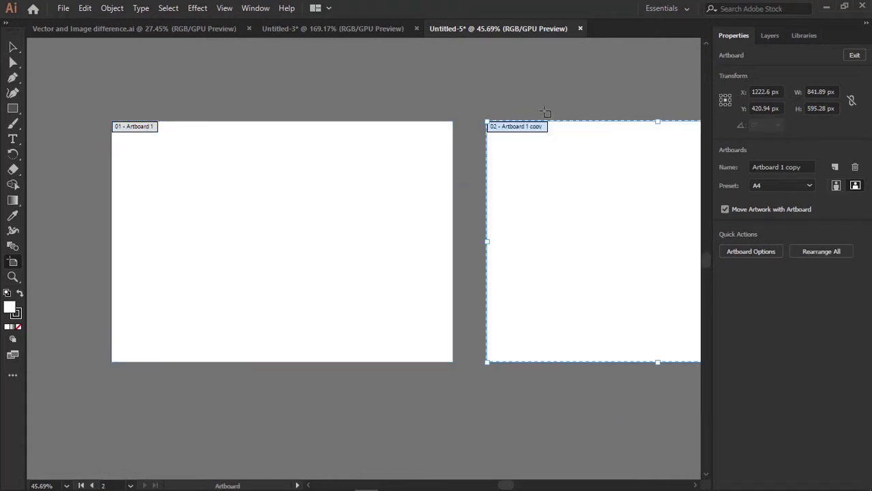
pyautogui.press('Escape')
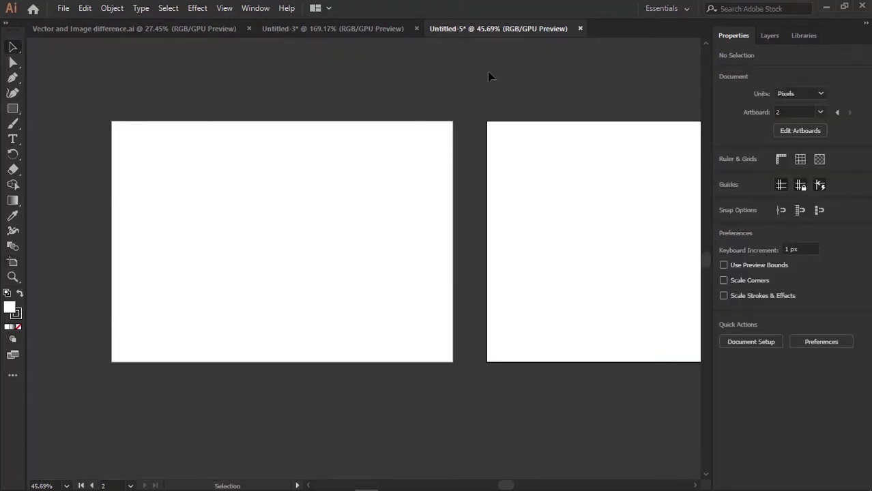
# Hand-draw a 1 on the first artboard and a 2 on the second with the 5 pt. Round Paintbrush
pyautogui.click(837, 113)
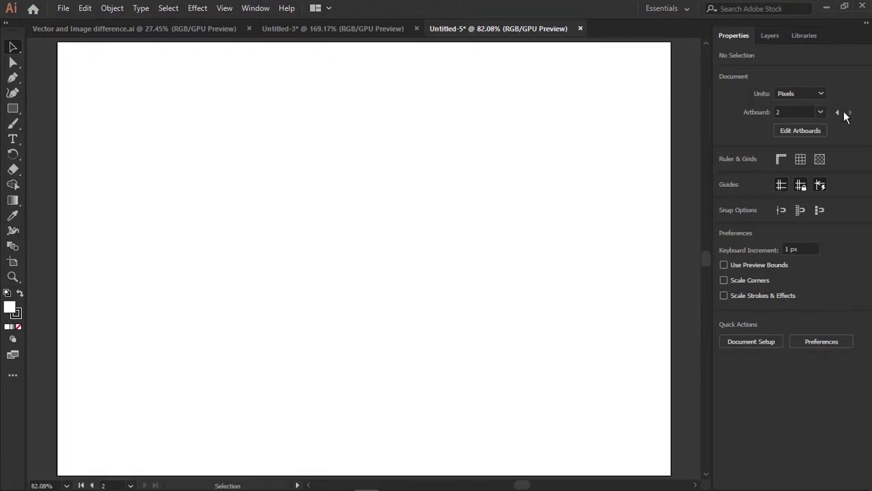
pyautogui.click(837, 113)
pyautogui.press('z')
pyautogui.moveTo(671, 97)
pyautogui.mouseDown()
pyautogui.moveTo(555, 151)
pyautogui.moveTo(456, 141)
pyautogui.moveTo(454, 131)
pyautogui.mouseUp()
pyautogui.press('b')
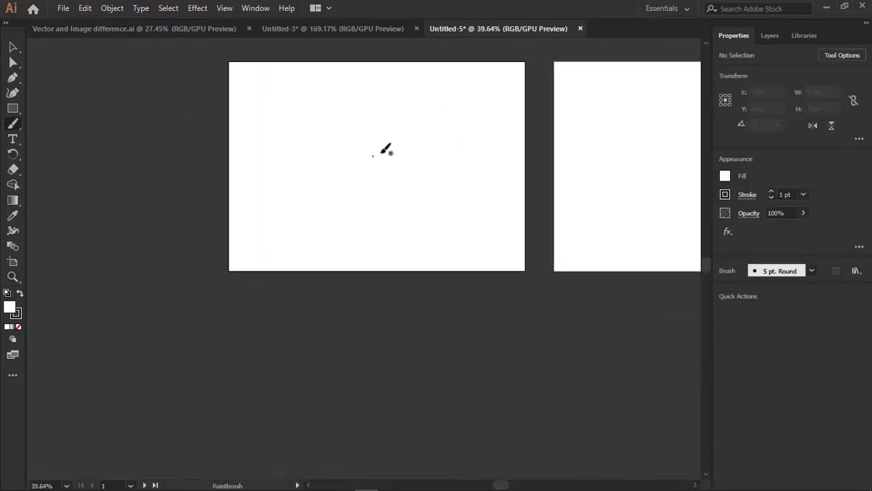
pyautogui.moveTo(376, 135); pyautogui.dragTo(380, 182)
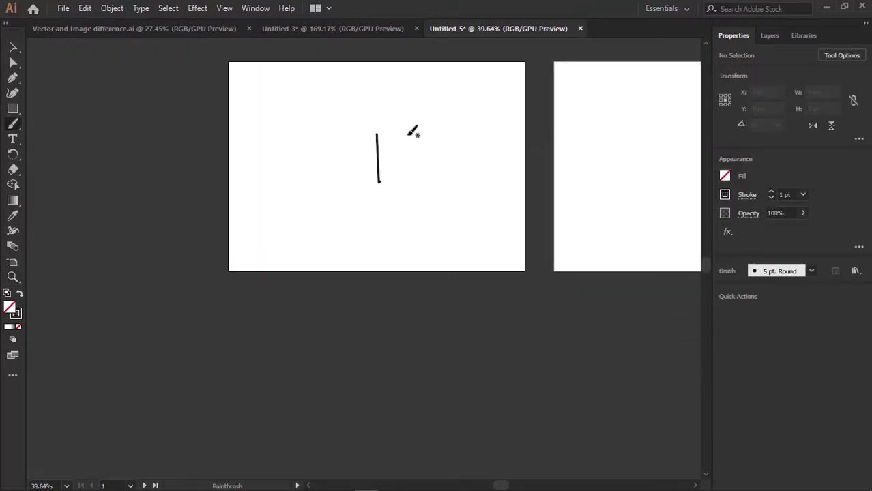
pyautogui.moveTo(564, 134); pyautogui.dragTo(416, 136)
pyautogui.moveTo(505, 137)
pyautogui.mouseDown()
pyautogui.moveTo(519, 158)
pyautogui.moveTo(542, 174)
pyautogui.mouseUp()
pyautogui.press('v')
pyautogui.press('v')
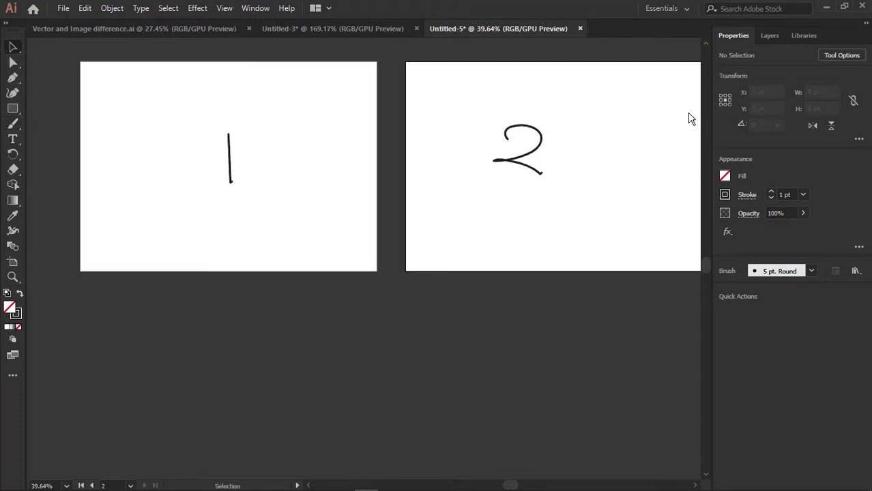
# Jump to artboard 1 and artboard 2 in turn, and view both artboards together
pyautogui.click(836, 112)
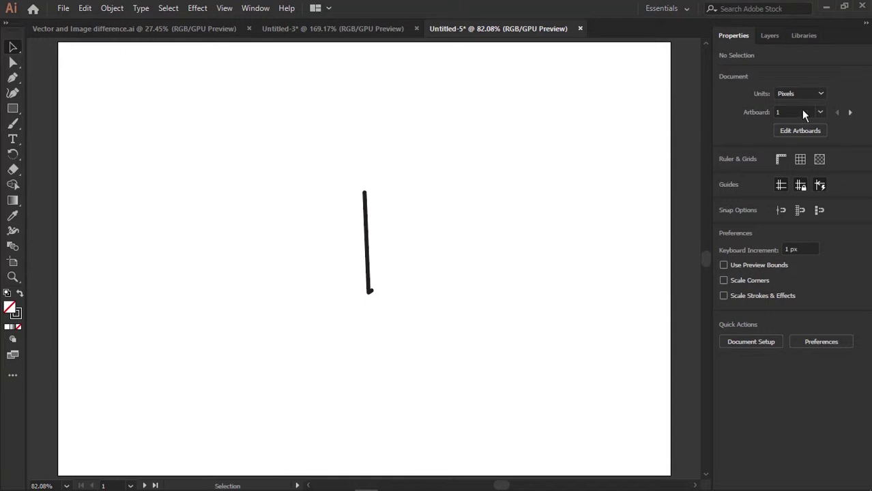
pyautogui.click(849, 113)
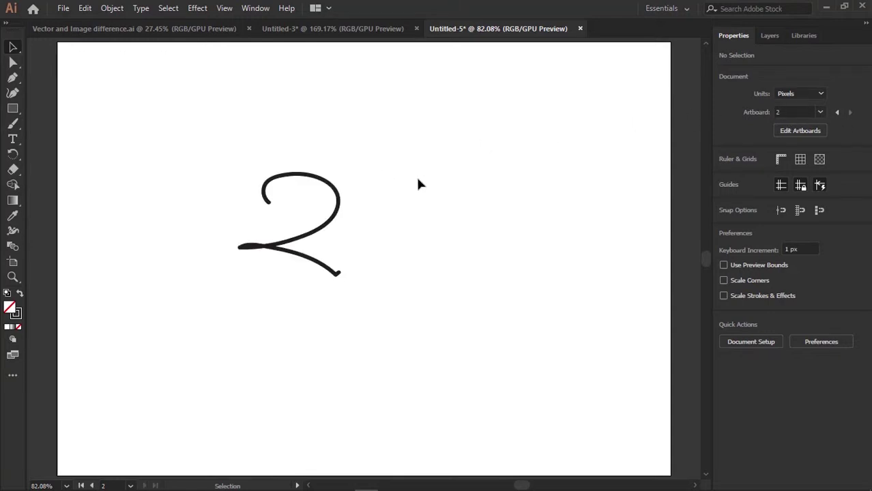
pyautogui.press('z')
pyautogui.moveTo(559, 151); pyautogui.dragTo(471, 161)
pyautogui.press('space')
pyautogui.moveTo(571, 156); pyautogui.dragTo(617, 121)
pyautogui.moveTo(571, 133); pyautogui.dragTo(537, 142)
pyautogui.press('v')
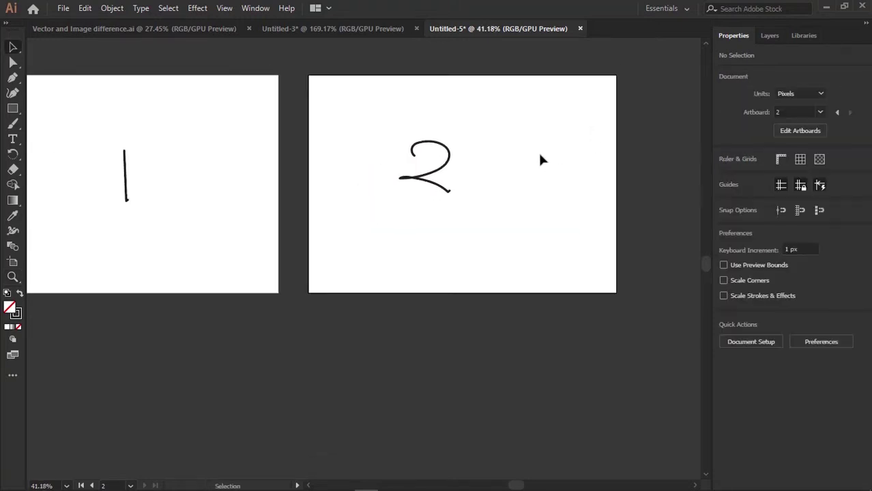
# Show the rulers and place a horizontal guide across both artboards, a little below their upper edges
pyautogui.press('space')
pyautogui.moveTo(484, 167); pyautogui.dragTo(547, 151)
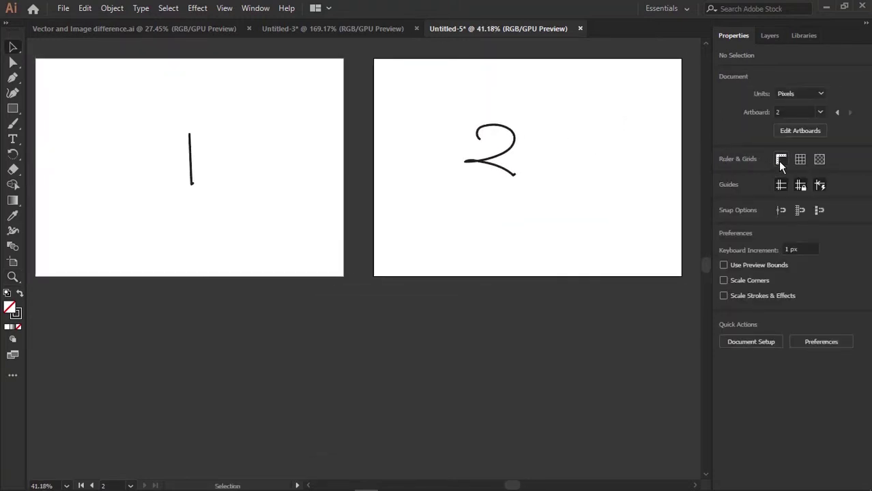
pyautogui.click(782, 159)
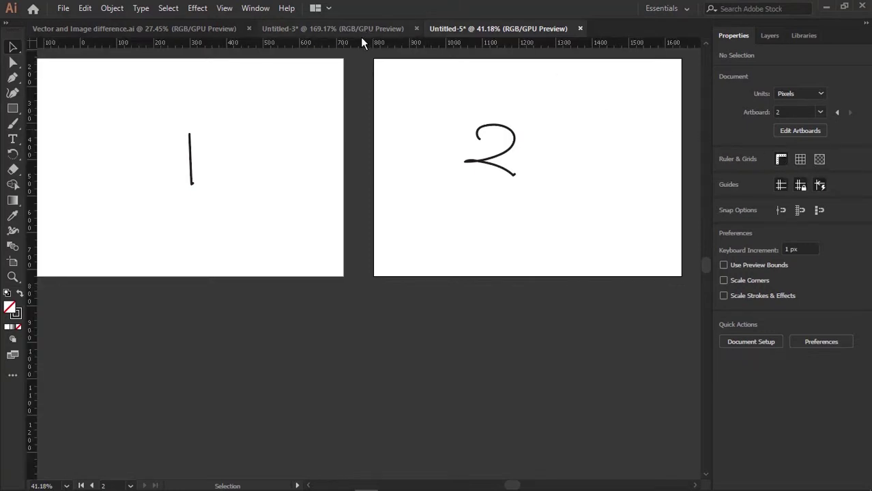
pyautogui.moveTo(358, 46); pyautogui.dragTo(338, 84)
# Examine the margin guides and the small corner square in the Untitled-3 document, and return to Untitled-5
pyautogui.click(324, 28)
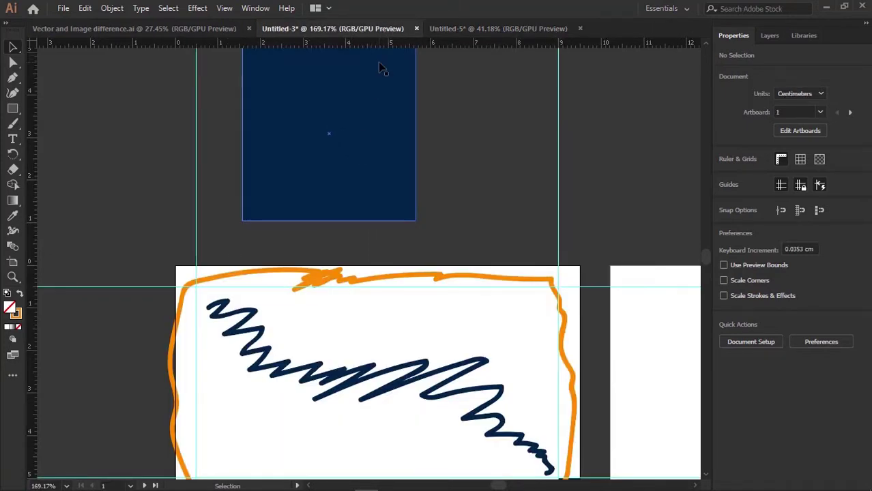
pyautogui.moveTo(259, 242); pyautogui.dragTo(305, 178)
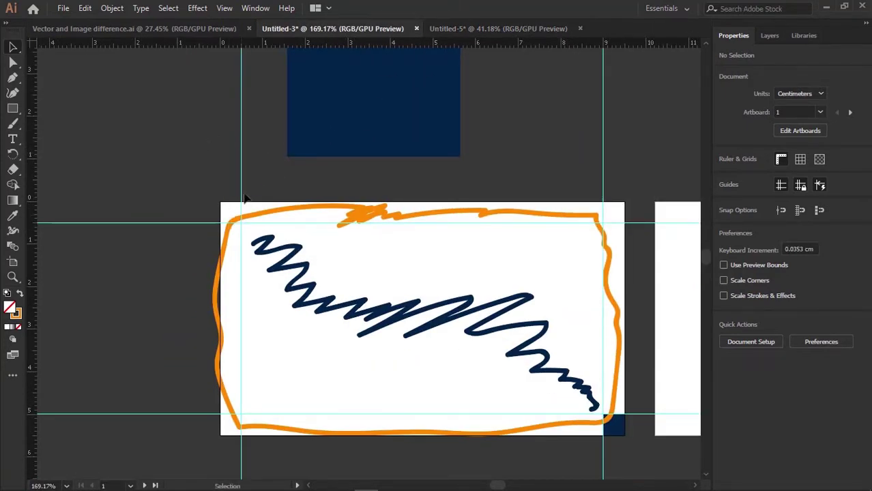
pyautogui.click(614, 427)
pyautogui.click(628, 432)
pyautogui.doubleClick(620, 430)
pyautogui.doubleClick(642, 424)
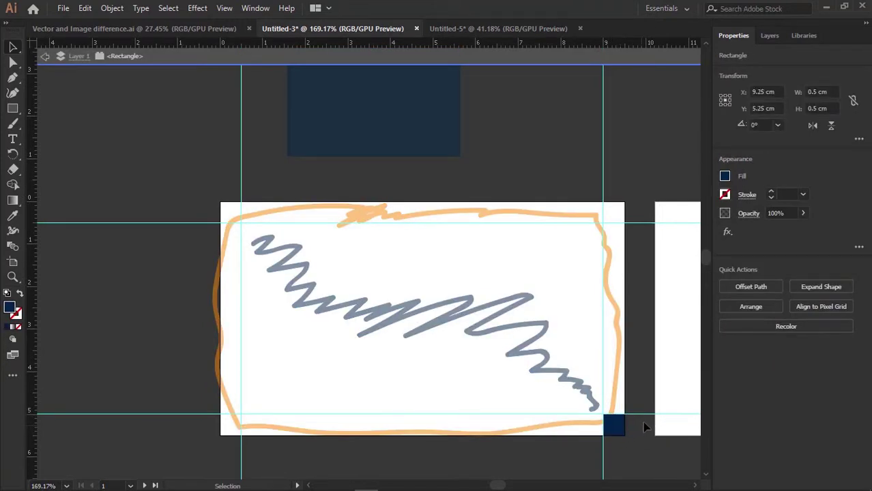
pyautogui.click(464, 29)
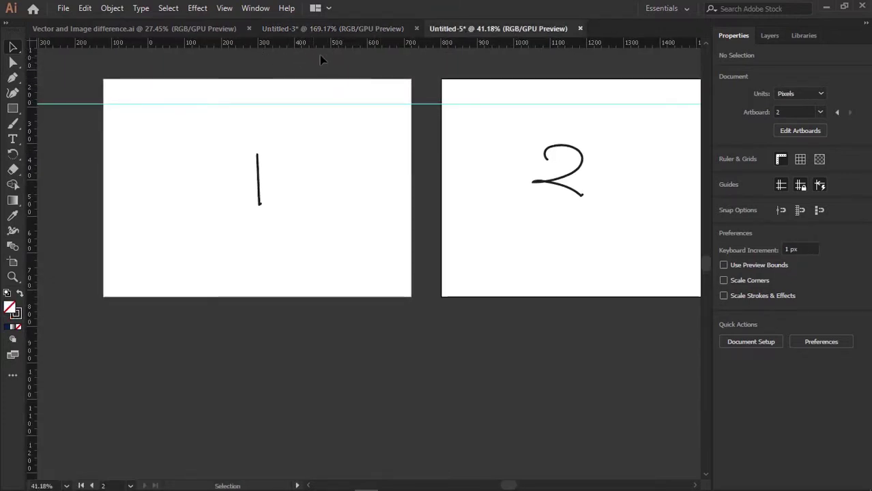
# Hide the rulers and show them again, twice
pyautogui.moveTo(303, 67); pyautogui.dragTo(326, 122)
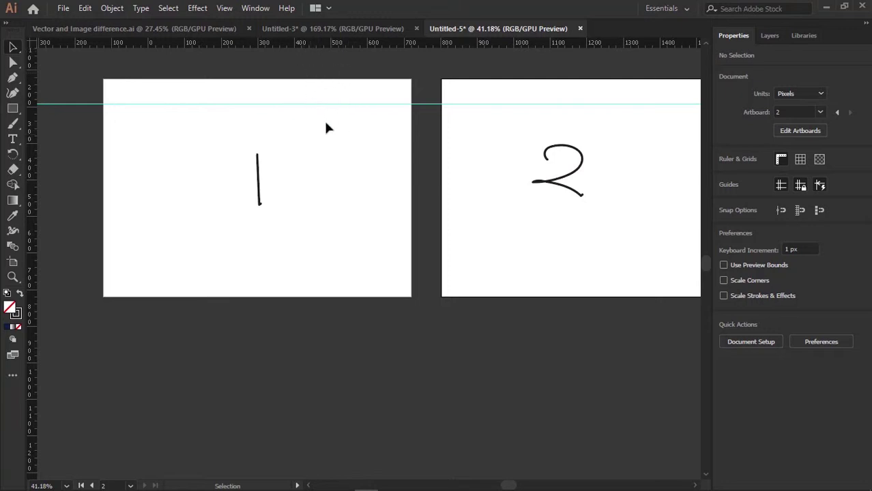
pyautogui.hotkey('ctrl', 'r')
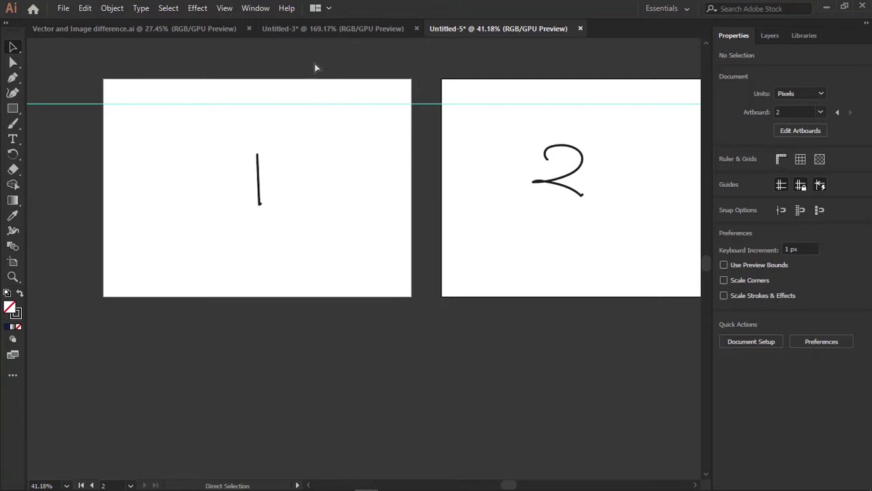
pyautogui.hotkey('ctrl', 'r')
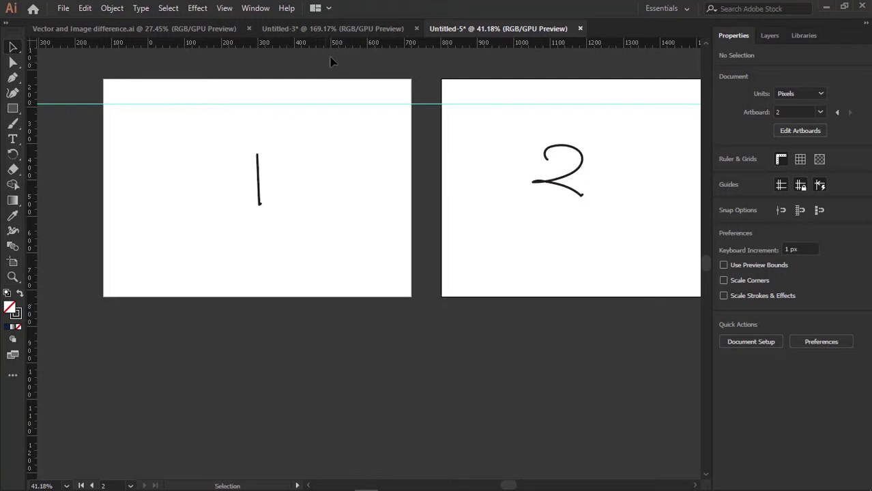
pyautogui.hotkey('ctrl', 'r')
pyautogui.hotkey('ctrl', 'r')
# Show and hide the document grid, and do the same with the transparency grid
pyautogui.click(799, 159)
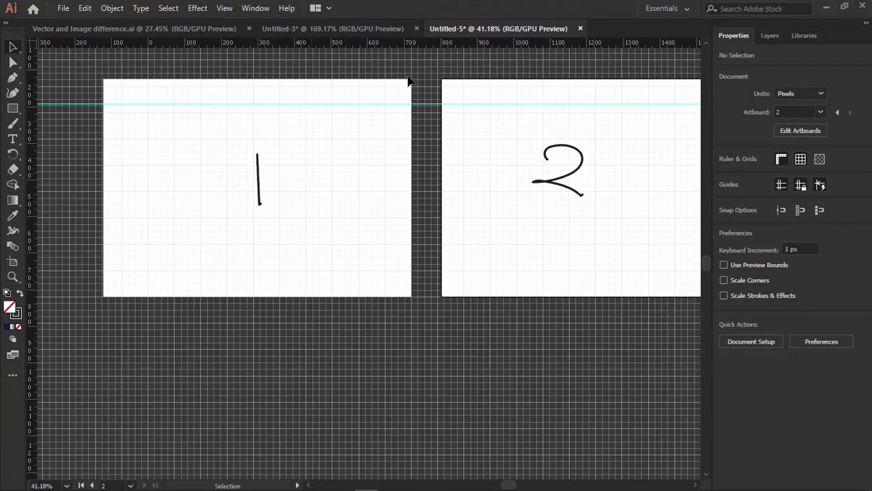
pyautogui.click(801, 160)
pyautogui.click(818, 159)
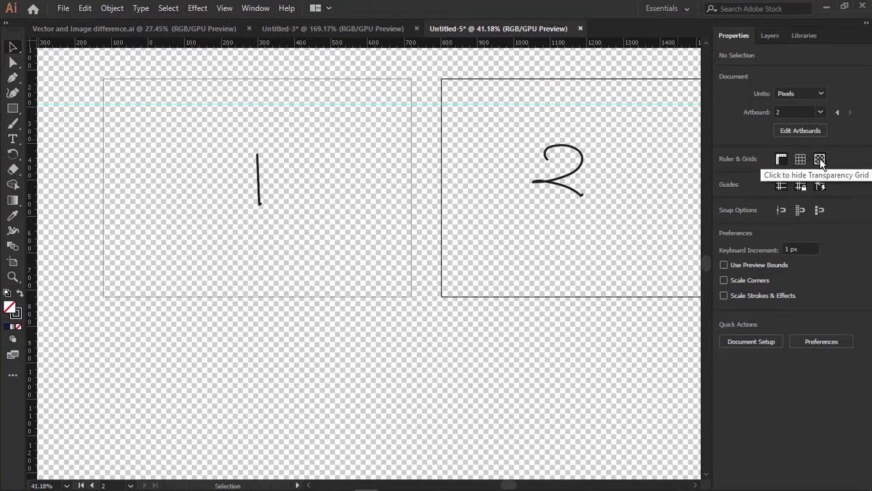
pyautogui.click(818, 159)
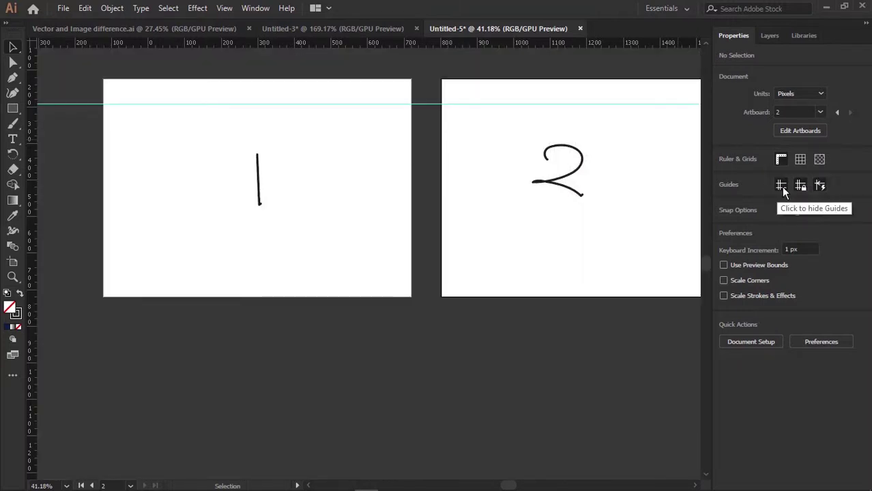
# Hide the guides and show them again, twice
pyautogui.click(780, 187)
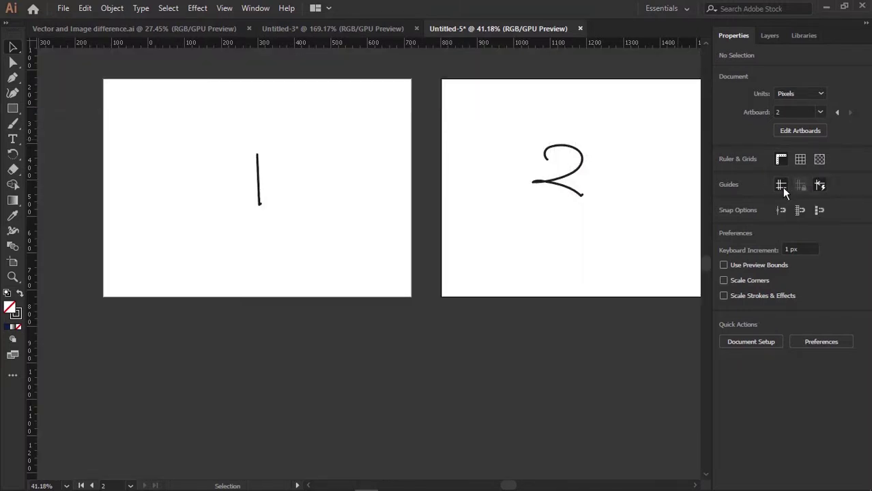
pyautogui.click(782, 187)
pyautogui.click(781, 187)
pyautogui.click(781, 187)
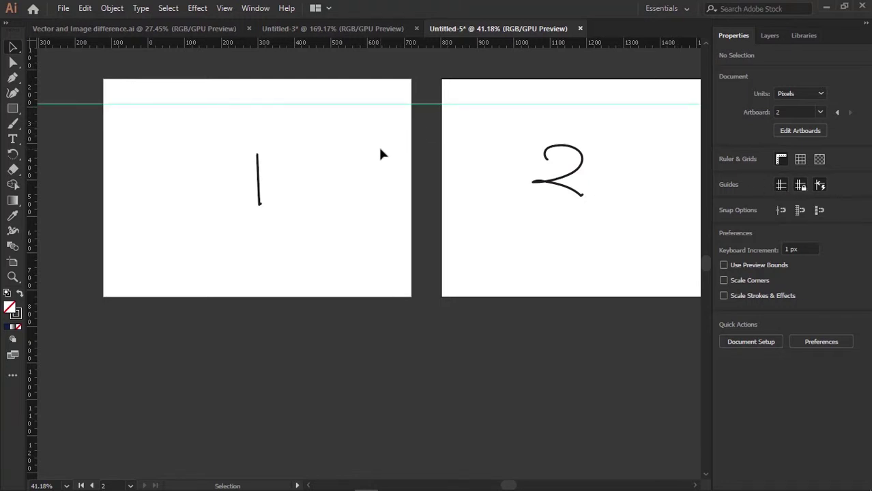
# Make artboard 1 active, and hide the artboards and show them again
pyautogui.press('a')
pyautogui.press('v')
pyautogui.click(337, 166)
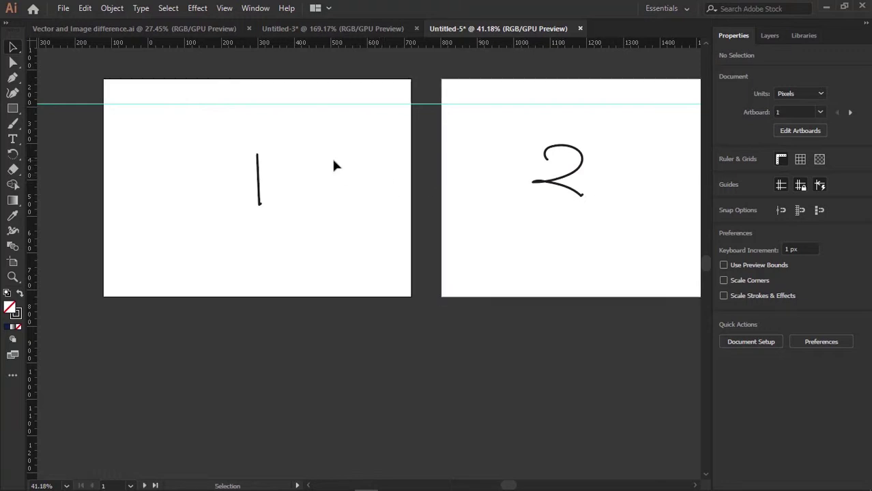
pyautogui.hotkey('ctrl', 'shift', 'h')
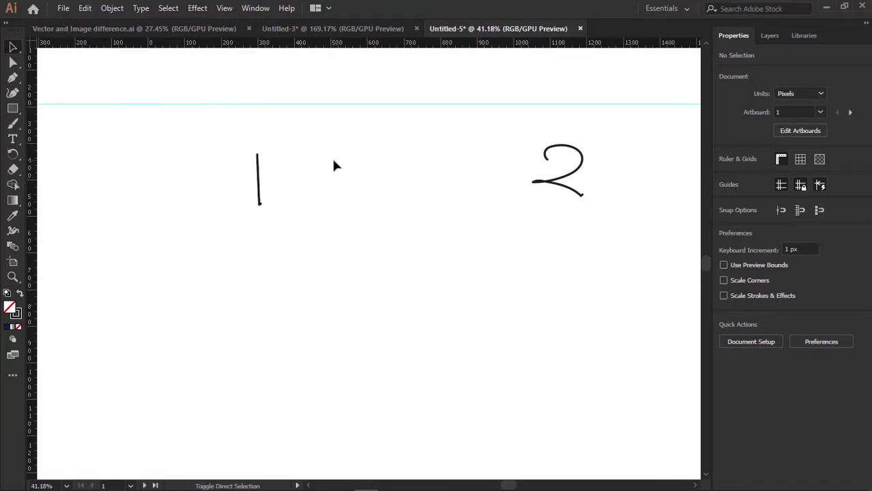
pyautogui.hotkey('ctrl', 'shift', 'h')
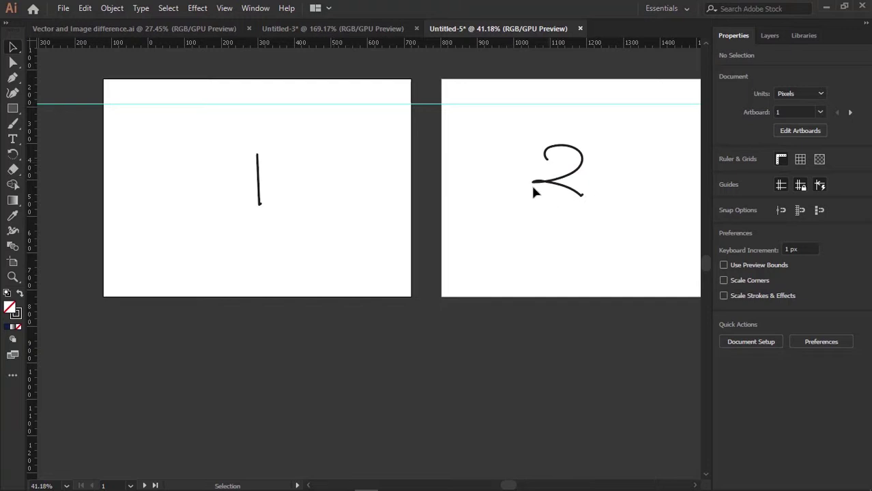
# Hide the guides, and turn the rulers off and back on
pyautogui.rightClick(351, 114)
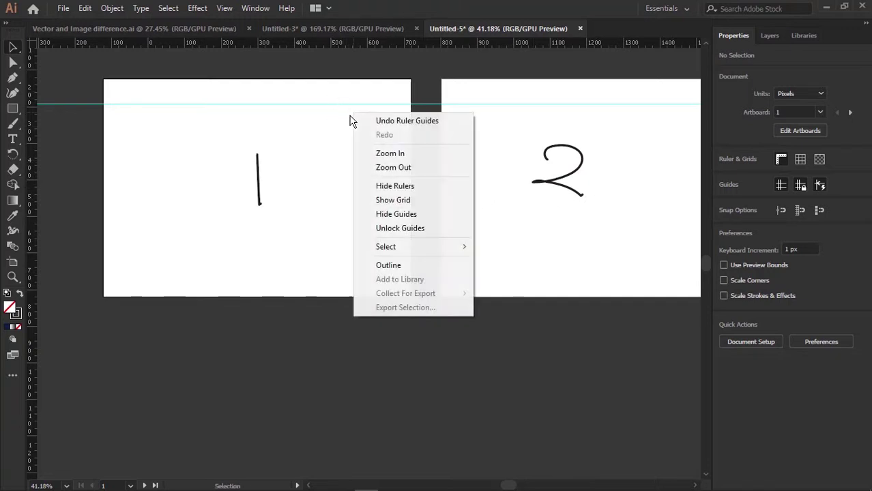
pyautogui.click(396, 215)
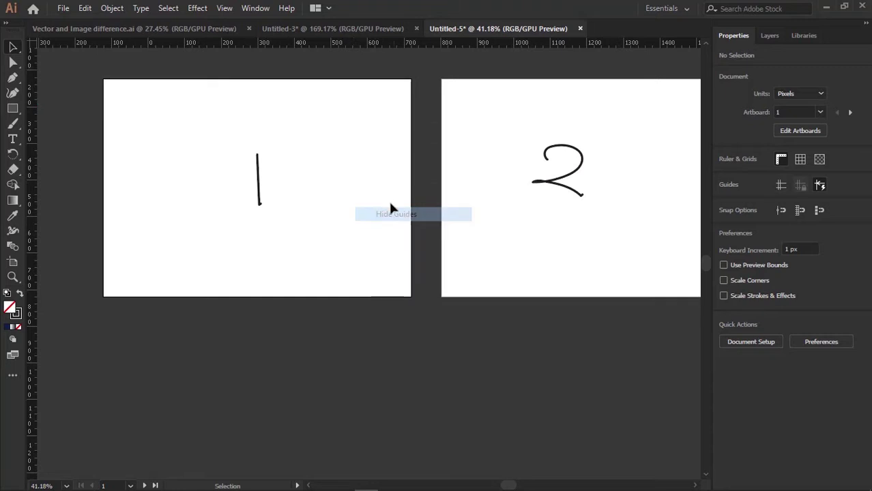
pyautogui.rightClick(351, 117)
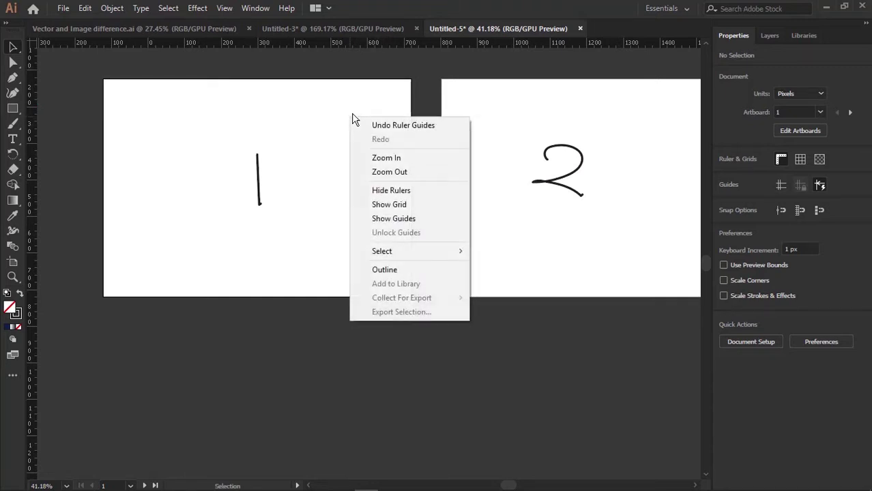
pyautogui.click(391, 191)
pyautogui.rightClick(353, 155)
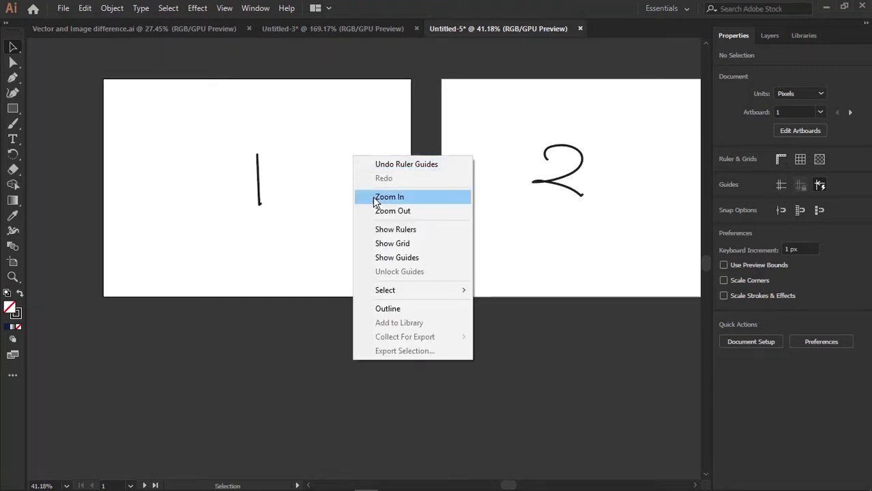
pyautogui.click(395, 230)
# Turn the document grid on and back off, and make the guides visible again
pyautogui.rightClick(364, 159)
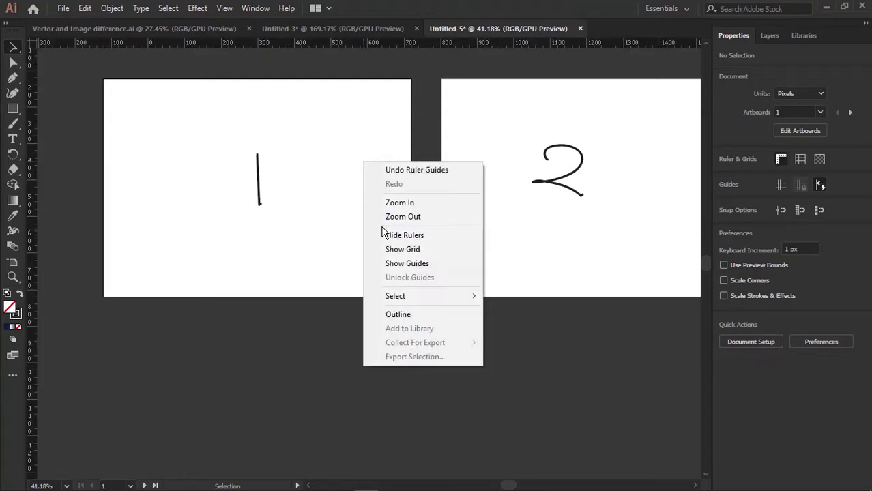
pyautogui.click(391, 250)
pyautogui.rightClick(364, 161)
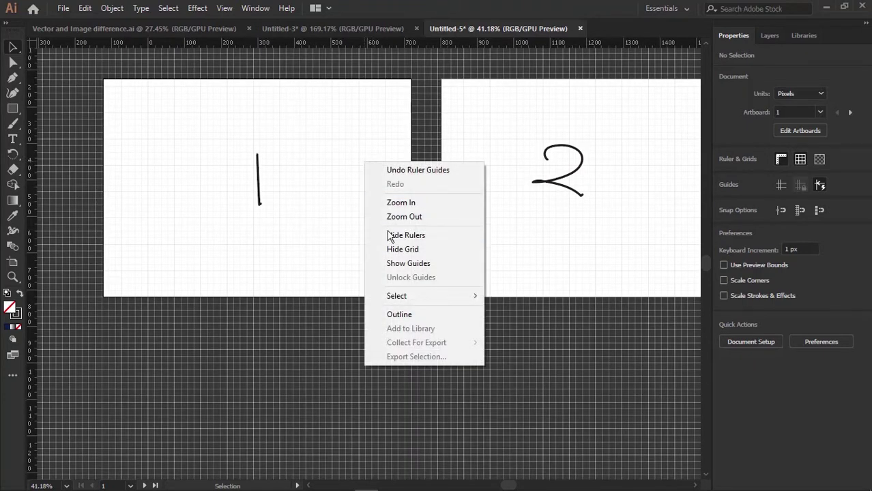
pyautogui.click(391, 250)
pyautogui.rightClick(366, 198)
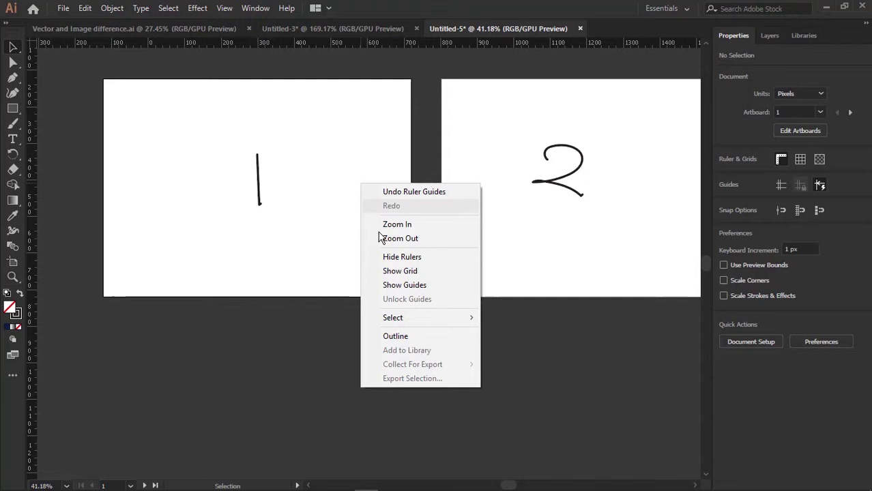
pyautogui.click(389, 285)
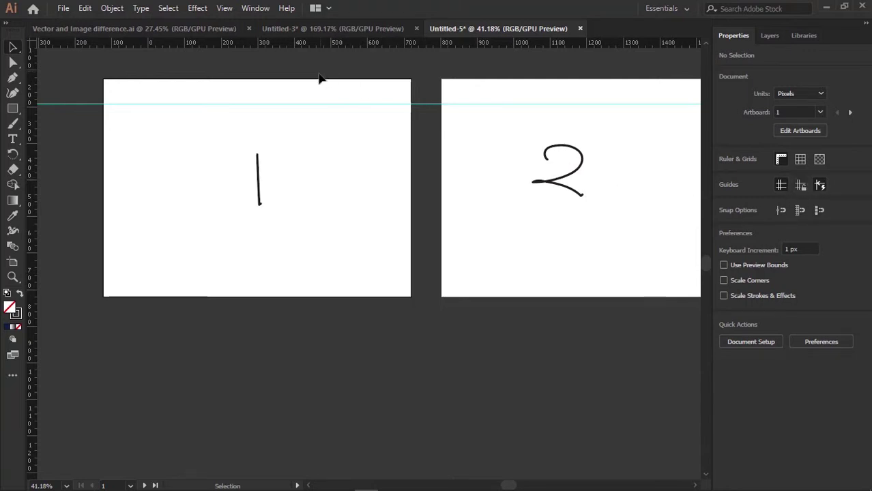
# Unlock the guides and move the horizontal guide up to about Y 168 px
pyautogui.click(361, 102)
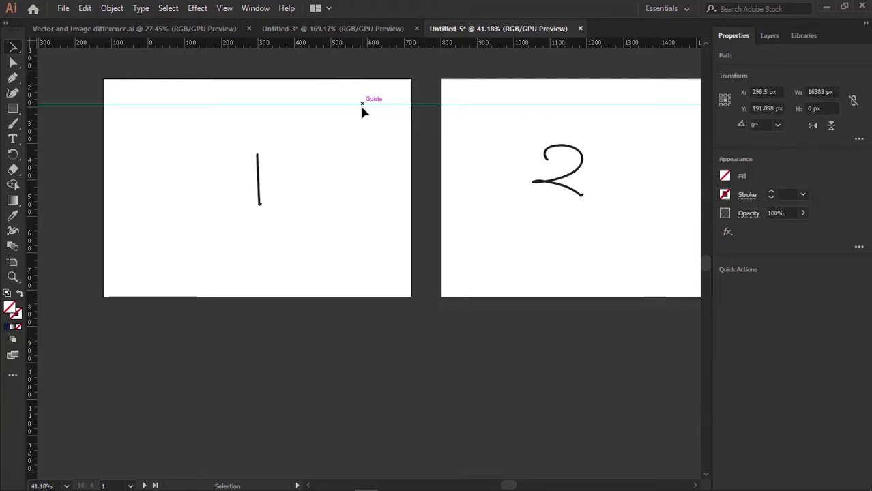
pyautogui.moveTo(362, 107)
pyautogui.mouseDown()
pyautogui.moveTo(363, 137)
pyautogui.moveTo(360, 115)
pyautogui.moveTo(366, 125)
pyautogui.moveTo(374, 99)
pyautogui.mouseUp()
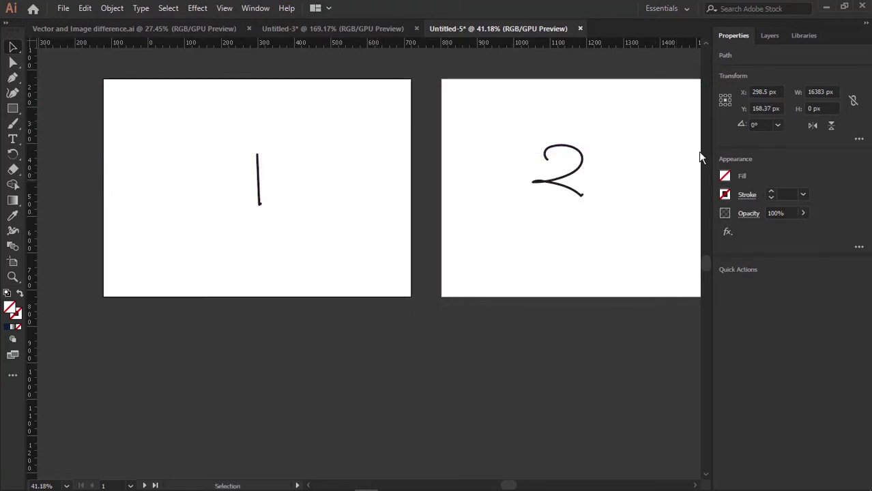
pyautogui.moveTo(395, 160); pyautogui.dragTo(396, 158)
# Add a second horizontal guide at about Y 434 px, crossing the lower part of the drawn 1
pyautogui.moveTo(368, 50); pyautogui.dragTo(387, 104)
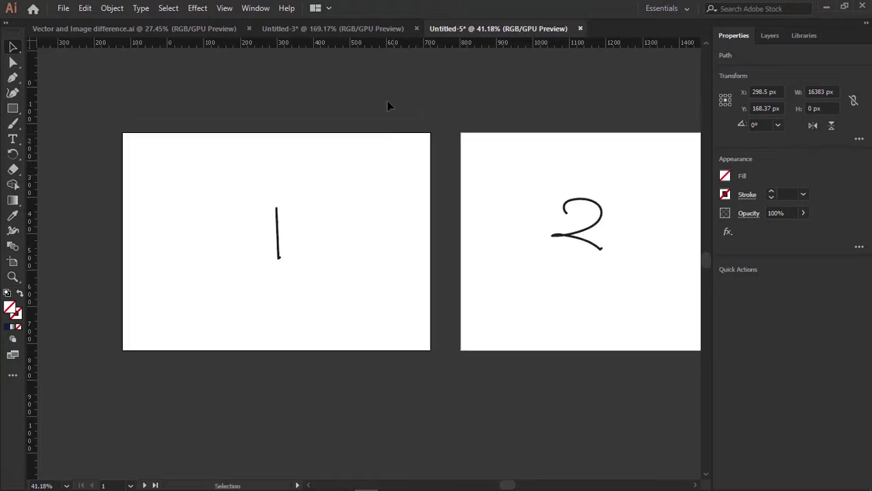
pyautogui.moveTo(342, 71); pyautogui.dragTo(386, 176)
pyautogui.moveTo(439, 131)
pyautogui.mouseDown()
pyautogui.moveTo(371, 148)
pyautogui.moveTo(582, 152)
pyautogui.moveTo(500, 120)
pyautogui.mouseUp()
pyautogui.moveTo(500, 120); pyautogui.dragTo(461, 114)
pyautogui.moveTo(389, 76)
pyautogui.mouseDown()
pyautogui.moveTo(431, 176)
pyautogui.moveTo(465, 217)
pyautogui.mouseUp()
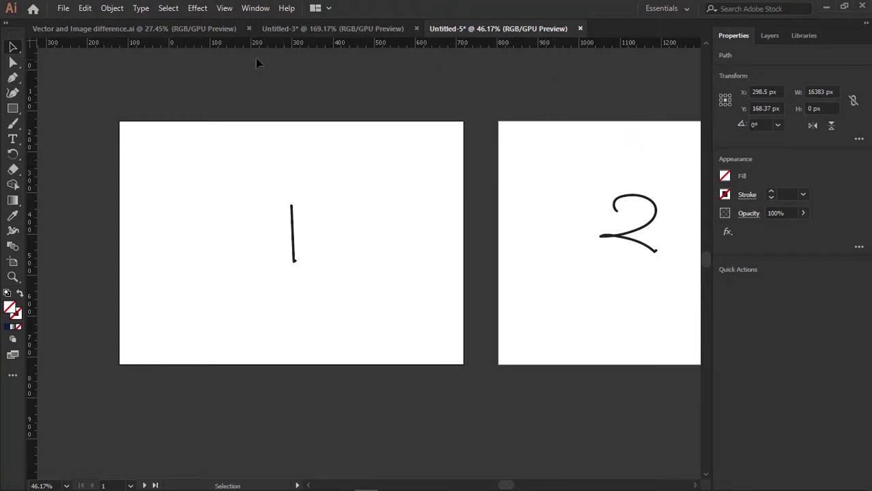
pyautogui.moveTo(195, 45); pyautogui.dragTo(226, 249)
# Select both horizontal guides together and lock the guides
pyautogui.press('Delete')
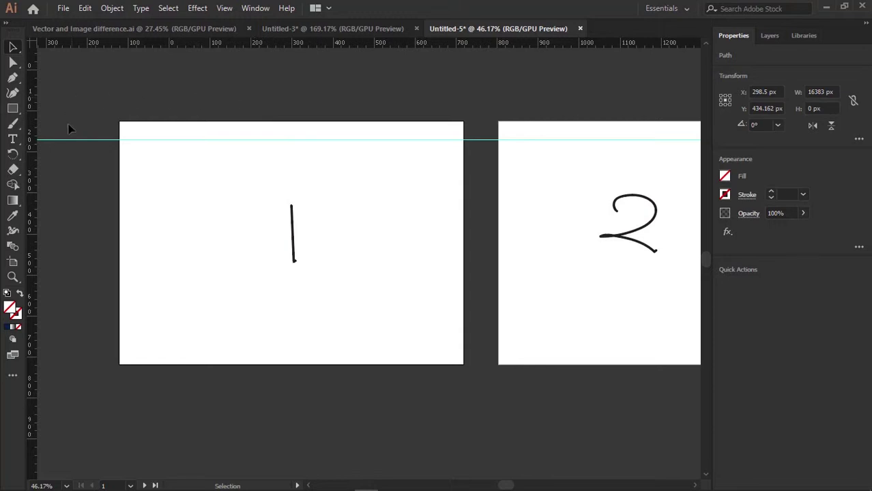
pyautogui.press('Delete')
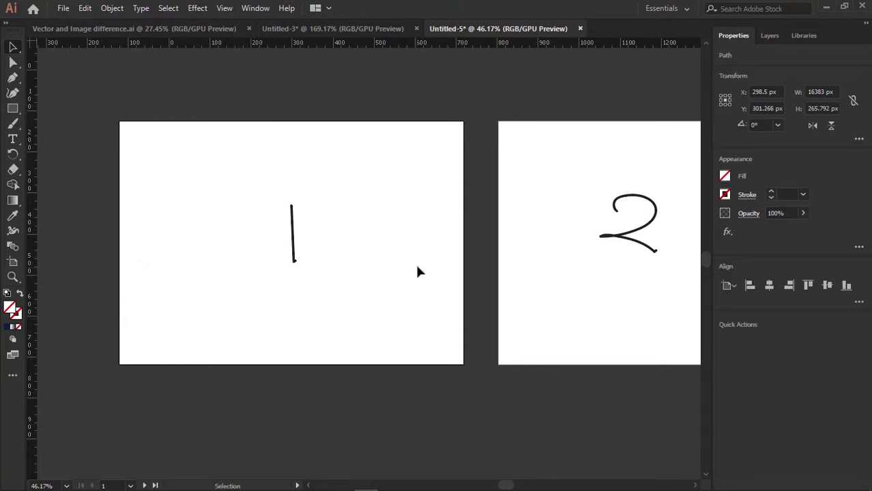
pyautogui.hotkey('ctrl', ';')
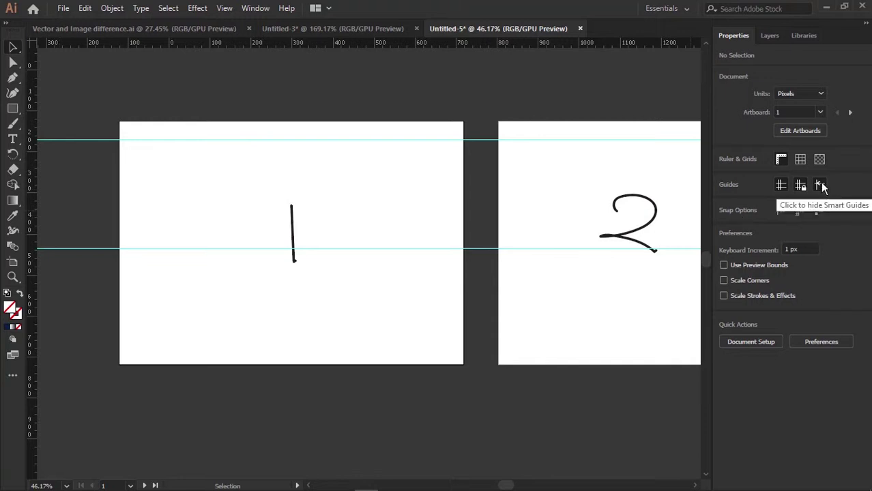
# Turn off smart guides and draw a horizontal line about 680 px long on artboard 1, between the two guides
pyautogui.click(822, 188)
pyautogui.press('space')
pyautogui.moveTo(464, 198); pyautogui.dragTo(410, 175)
pyautogui.press('space')
pyautogui.moveTo(250, 192); pyautogui.dragTo(333, 173)
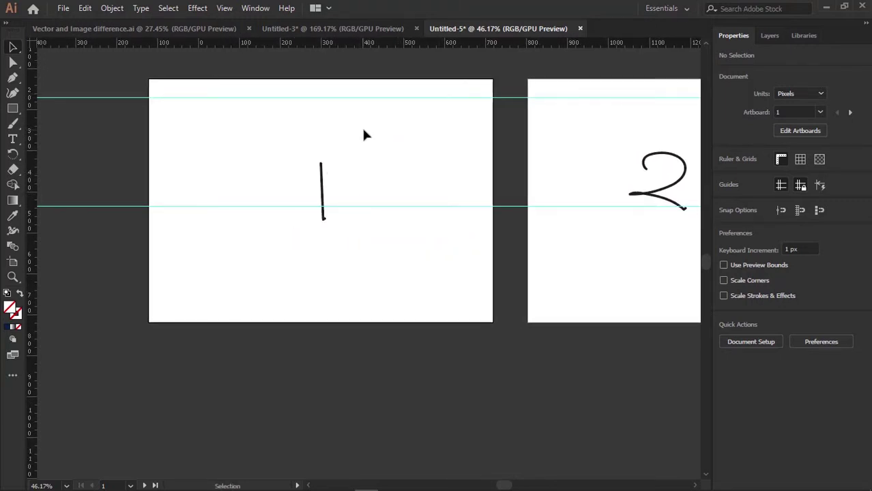
pyautogui.press('\\')
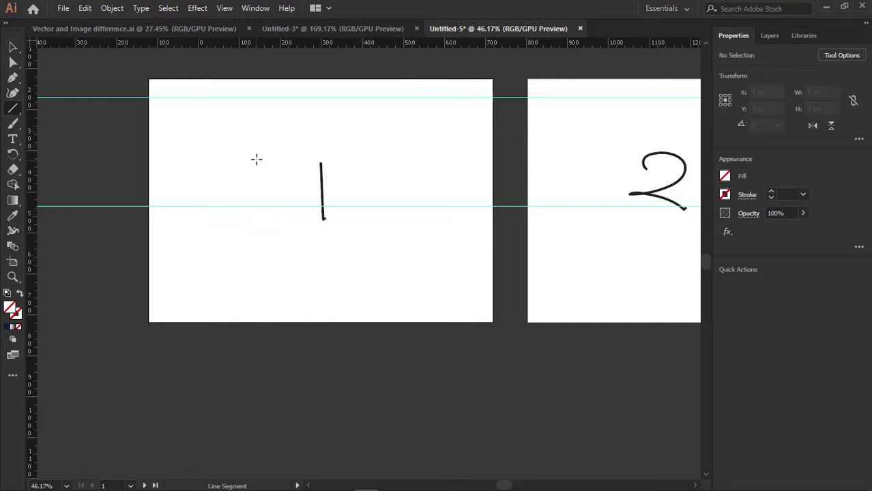
pyautogui.moveTo(203, 159)
pyautogui.mouseDown()
pyautogui.moveTo(490, 159)
pyautogui.moveTo(482, 160)
pyautogui.mouseUp()
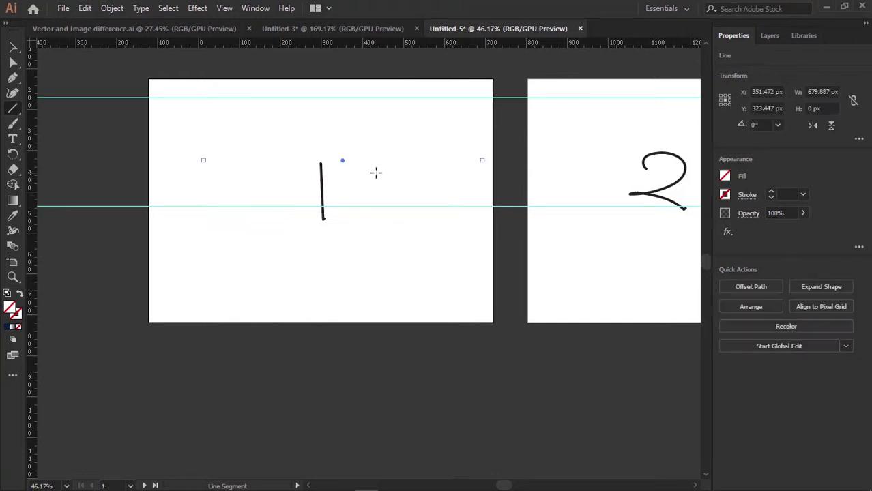
# Give the horizontal line a dark blue stroke with no fill and move it up to about X 277 px, Y 249 px
pyautogui.click(7, 327)
pyautogui.hotkey('shift', 'x')
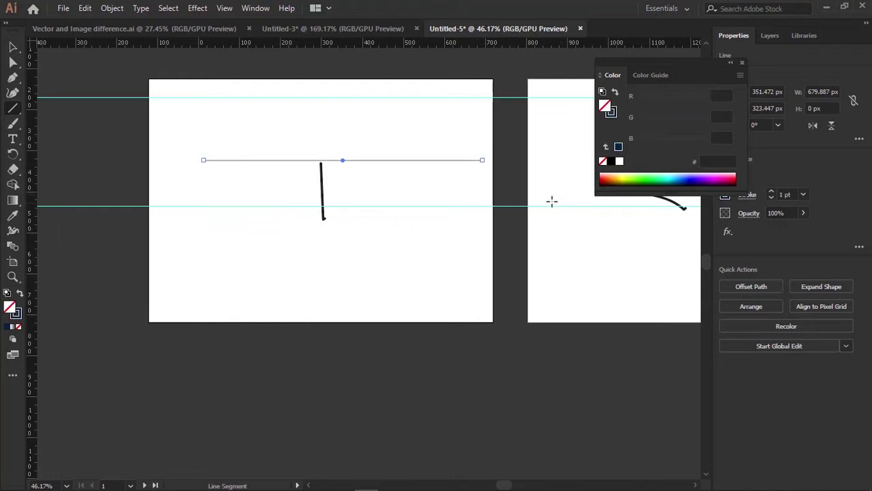
pyautogui.press('v')
pyautogui.moveTo(349, 162); pyautogui.dragTo(318, 132)
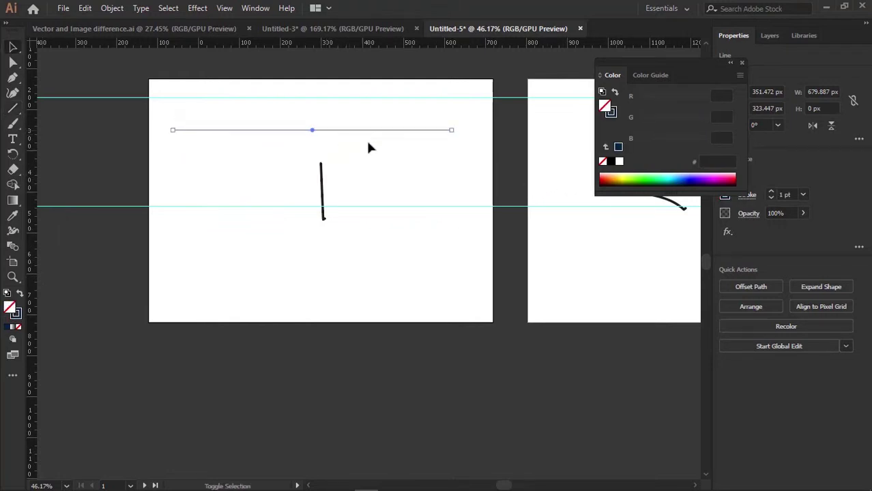
pyautogui.click(471, 124)
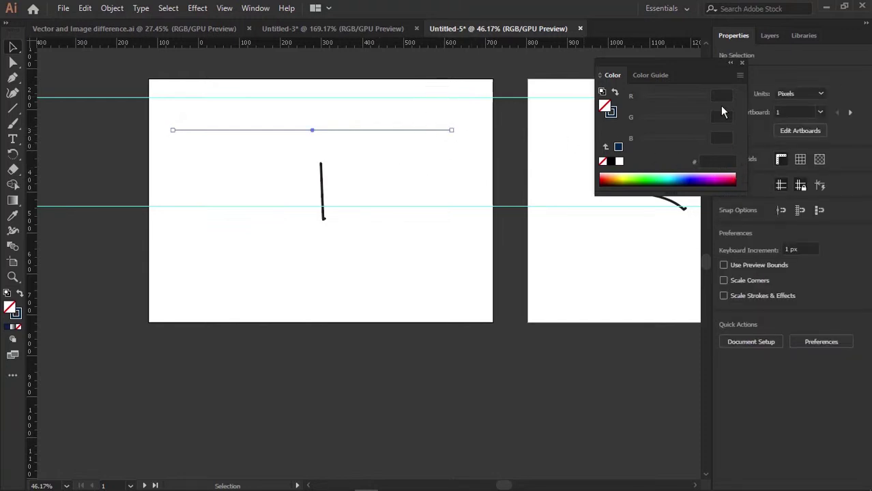
# Set the line's stroke weight to 3 pt and reposition the floating Color panel beside artboard 1
pyautogui.moveTo(704, 68); pyautogui.dragTo(620, 166)
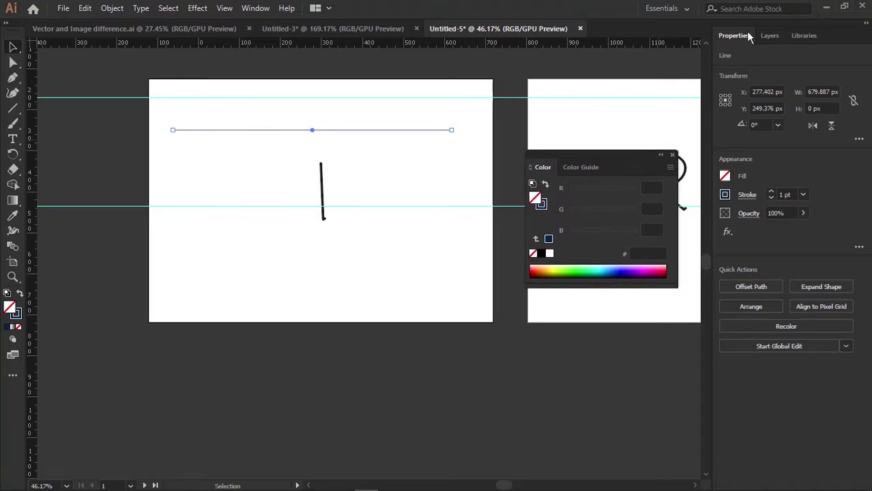
pyautogui.click(770, 192)
pyautogui.click(771, 192)
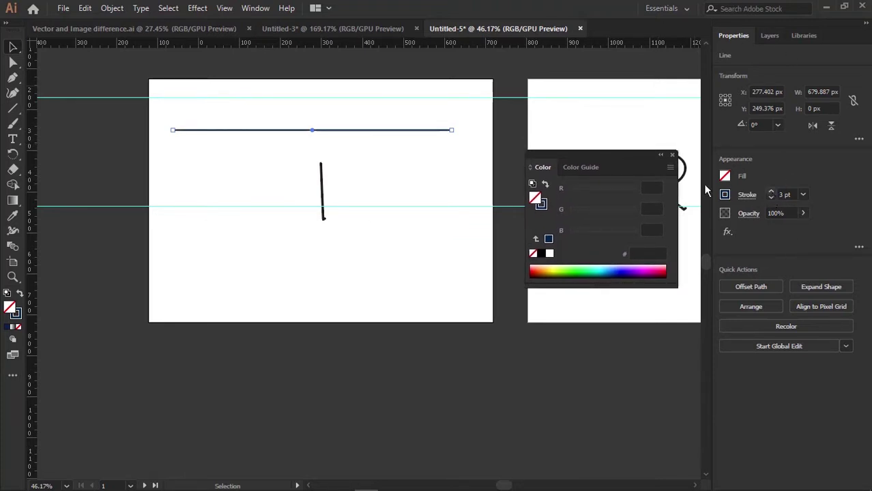
pyautogui.moveTo(593, 151); pyautogui.dragTo(588, 112)
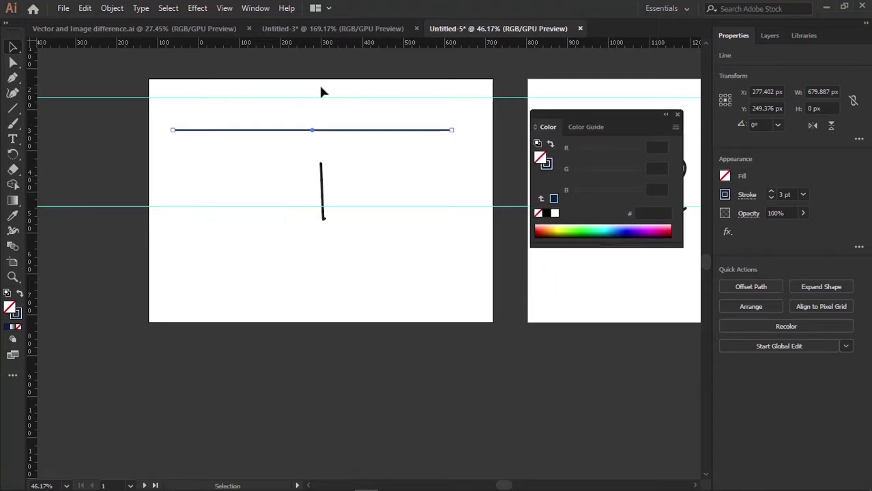
# Move the line to about X 302 px, Y 259 px with smart guides off, and deselect it
pyautogui.click(290, 108)
pyautogui.moveTo(325, 104); pyautogui.dragTo(342, 136)
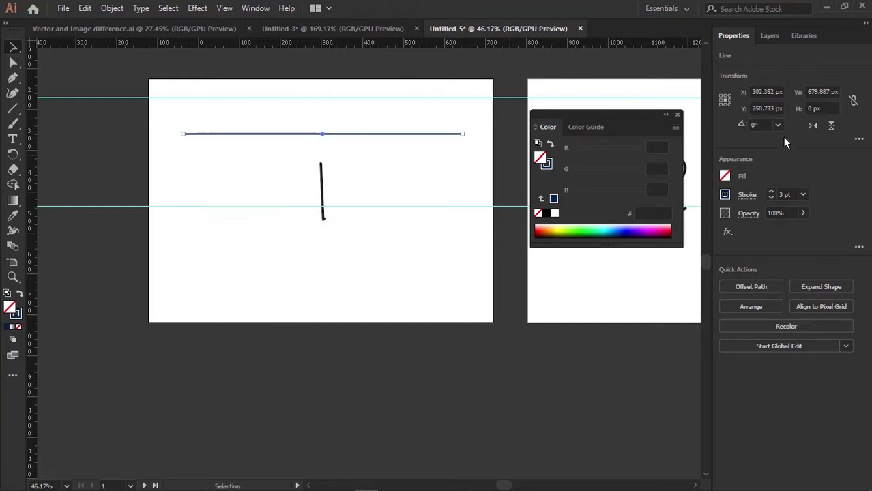
pyautogui.click(566, 82)
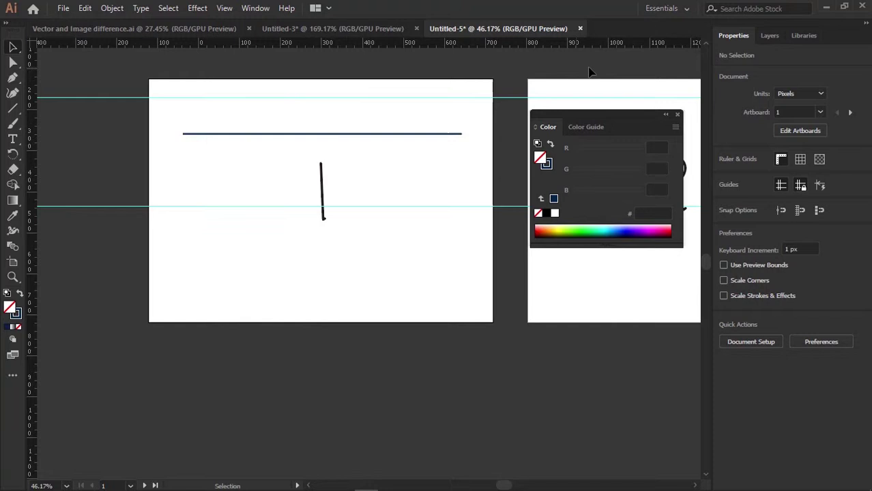
# Turn on smart guides and move the line below the drawn 1, to about X 308 px, Y 527 px
pyautogui.click(820, 186)
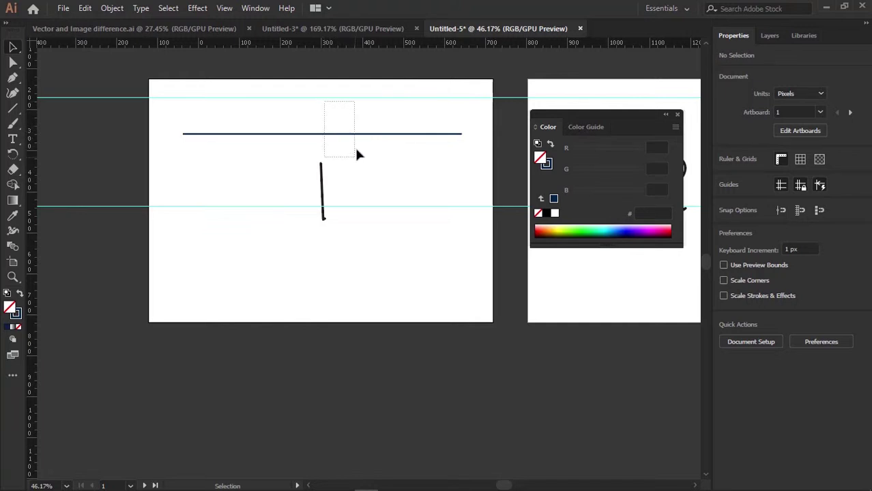
pyautogui.moveTo(354, 157)
pyautogui.mouseDown()
pyautogui.moveTo(358, 134)
pyautogui.moveTo(349, 139)
pyautogui.mouseUp()
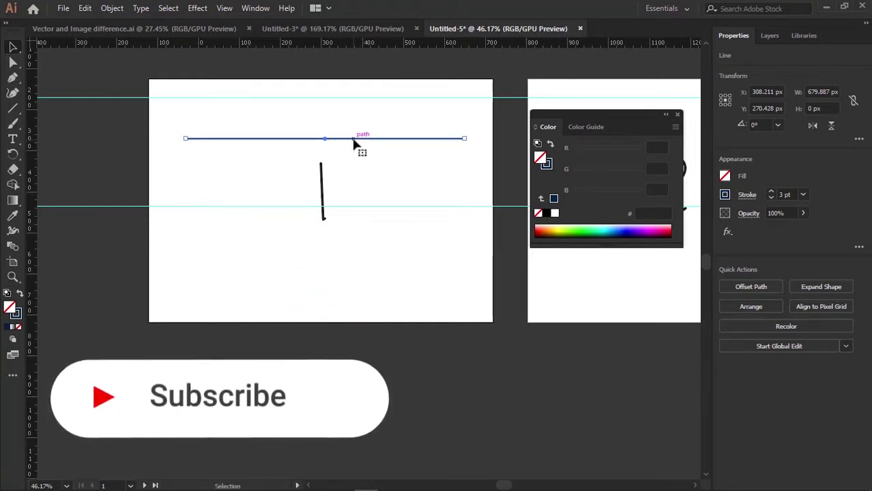
pyautogui.moveTo(340, 140); pyautogui.dragTo(343, 231)
pyautogui.moveTo(344, 247)
pyautogui.mouseDown()
pyautogui.moveTo(350, 197)
pyautogui.moveTo(348, 244)
pyautogui.mouseUp()
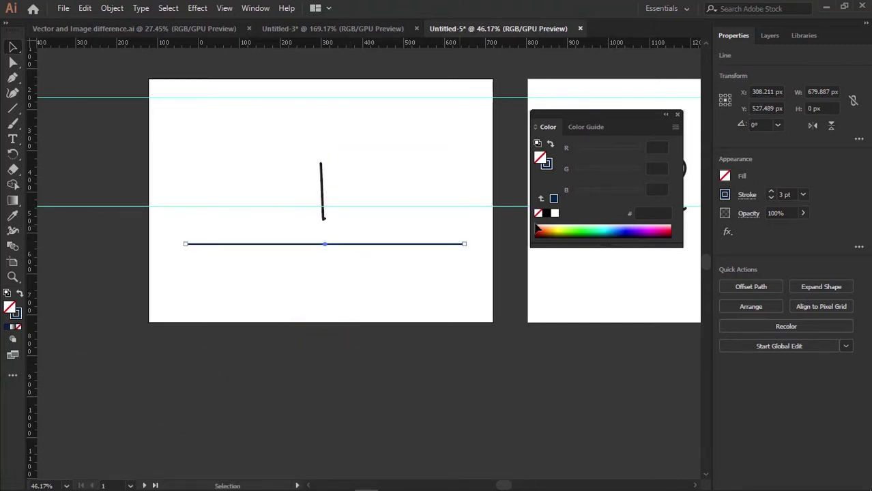
pyautogui.click(425, 146)
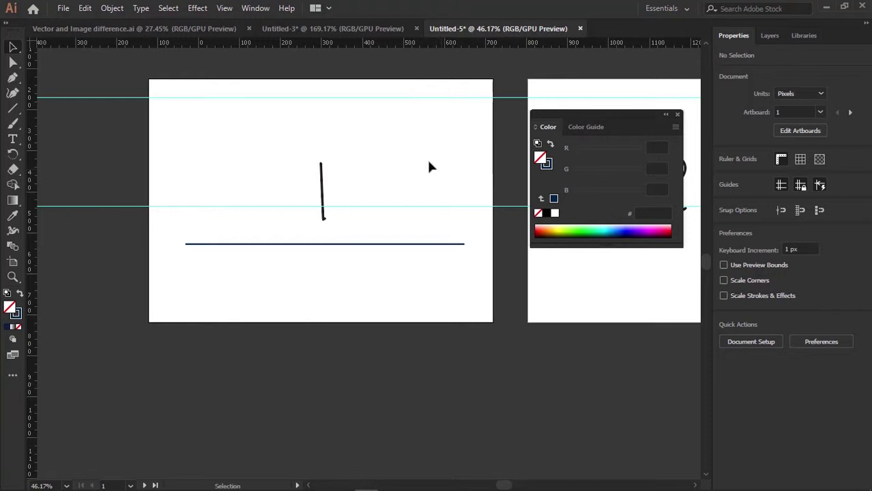
# Switch to OneNote to check the Illustrator tutorial outline, and return to the Illustrator document
pyautogui.hotkey('alt', 'Tab')
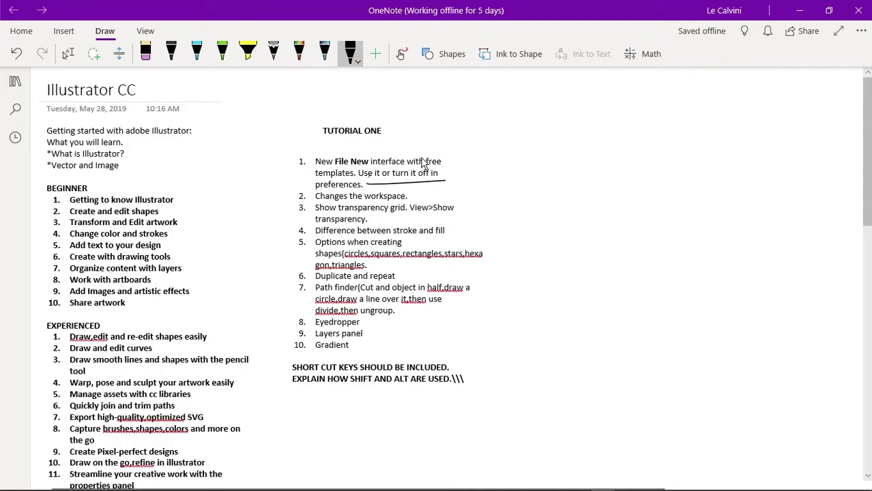
pyautogui.hotkey('alt', 'Tab')
pyautogui.scroll(2, 402, 160)
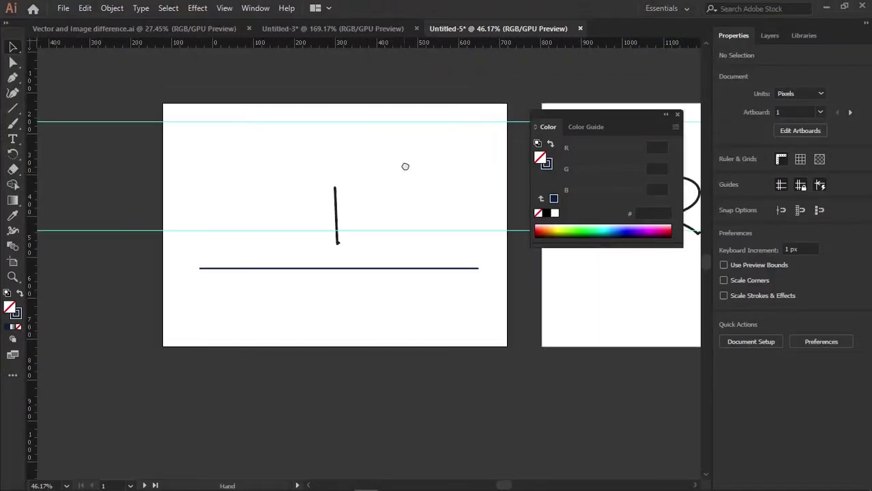
pyautogui.scroll(-1, 436, 161)
# Close the floating Color panel to clear the view of both artboards
pyautogui.moveTo(620, 117); pyautogui.dragTo(488, 101)
pyautogui.click(648, 122)
pyautogui.press('space')
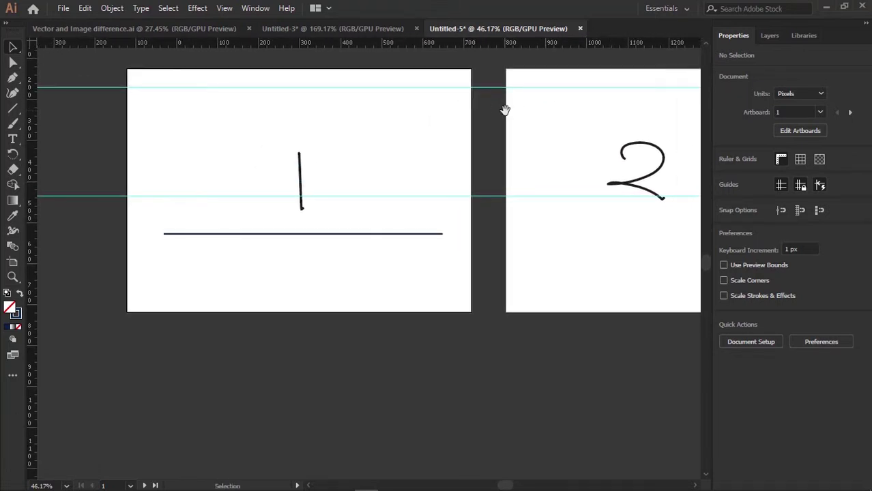
# Display the Control bar above the document
pyautogui.click(258, 9)
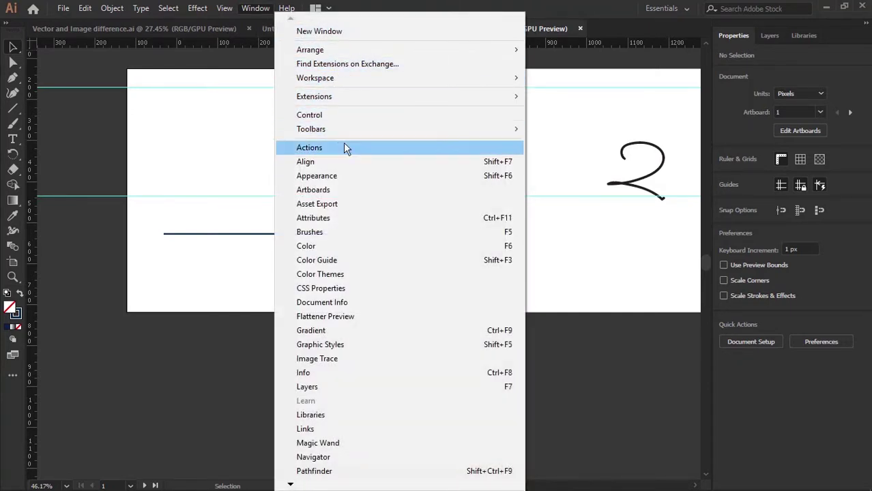
pyautogui.click(301, 116)
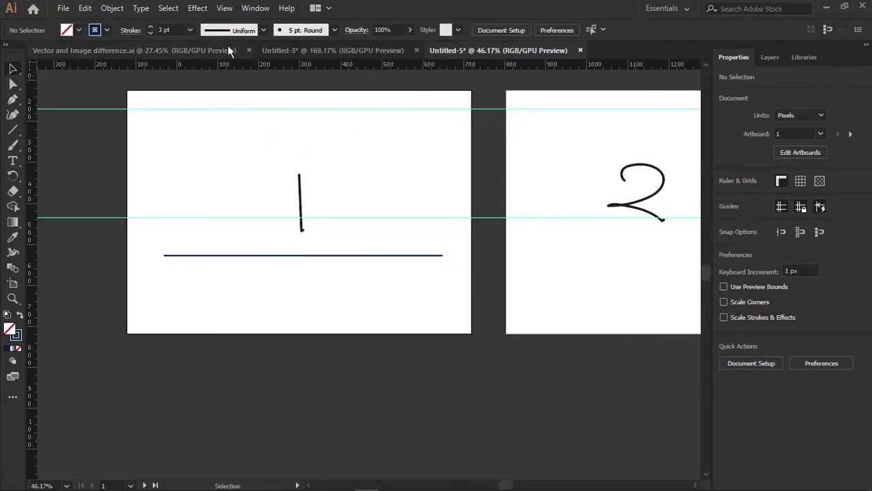
pyautogui.moveTo(270, 120)
pyautogui.mouseDown()
pyautogui.moveTo(284, 142)
pyautogui.moveTo(286, 128)
pyautogui.mouseUp()
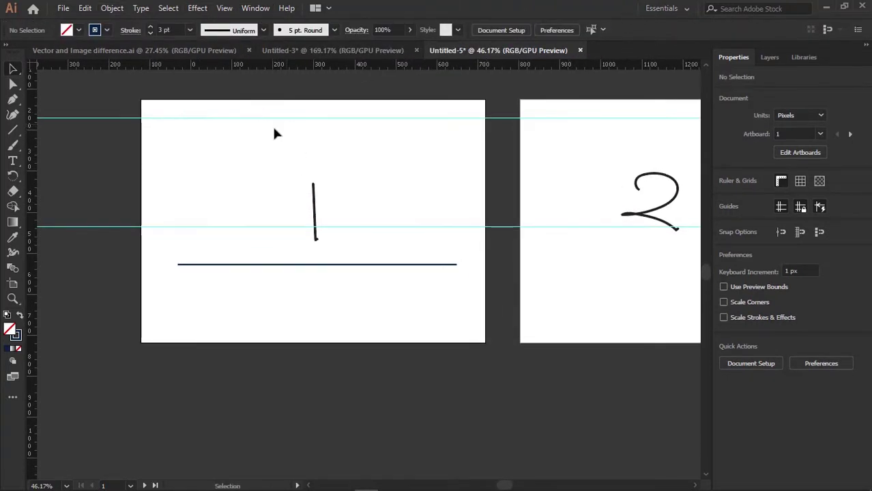
pyautogui.moveTo(237, 141); pyautogui.dragTo(254, 136)
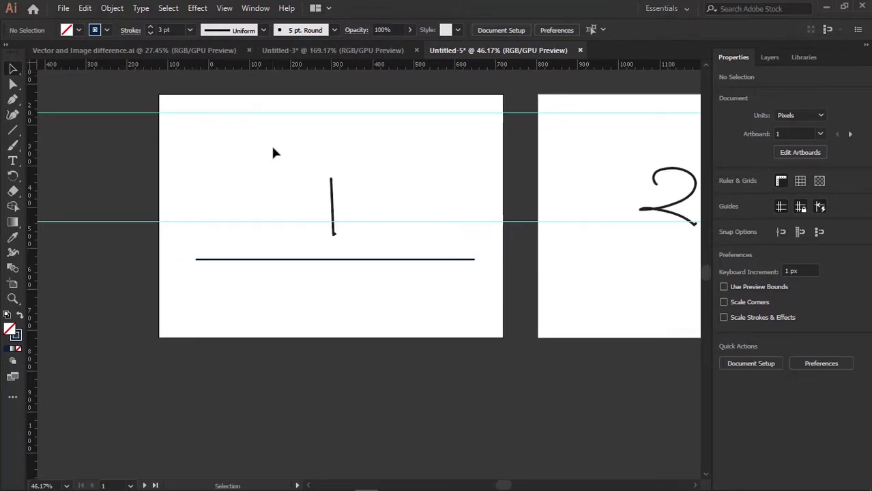
# Select the drawn 1 on artboard 1, set its stroke color to black (000000), and close the Color panel
pyautogui.click(13, 84)
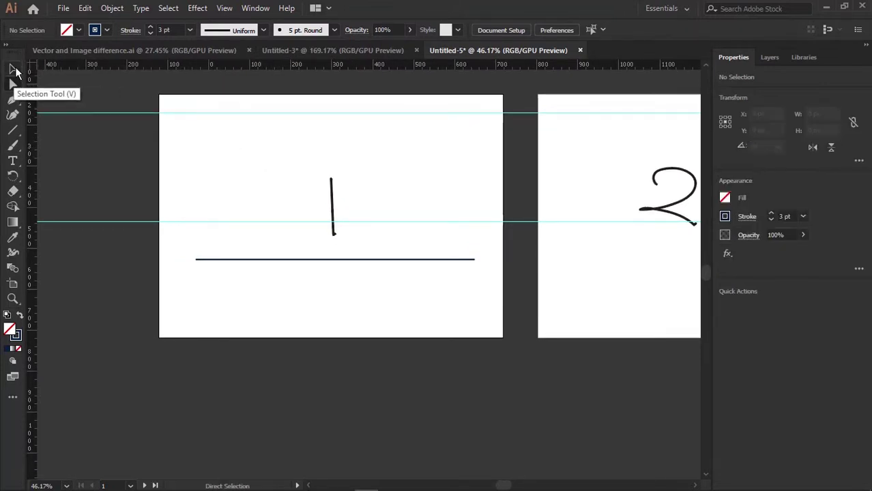
pyautogui.moveTo(248, 117)
pyautogui.mouseDown()
pyautogui.moveTo(365, 249)
pyautogui.moveTo(367, 228)
pyautogui.mouseUp()
pyautogui.press('v')
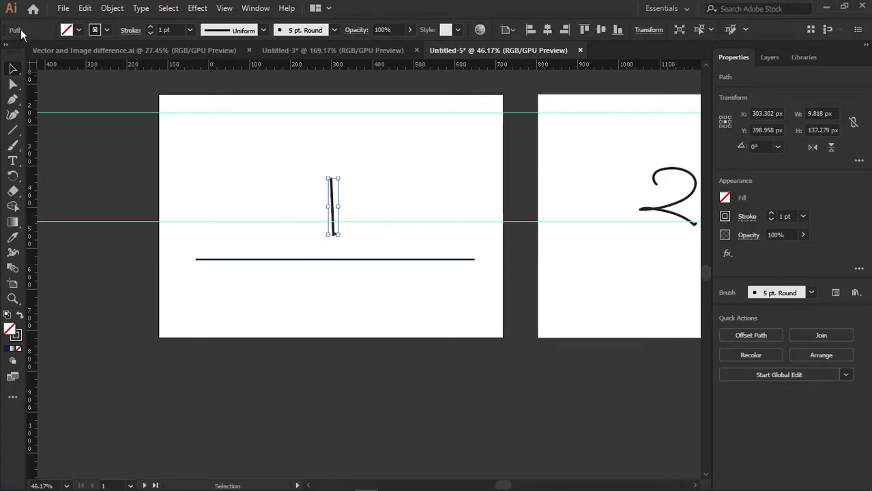
pyautogui.click(96, 30)
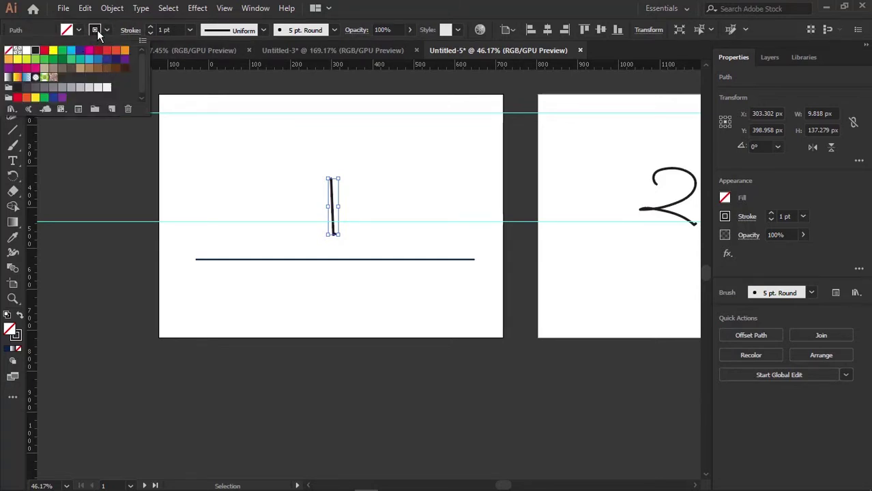
pyautogui.click(19, 338)
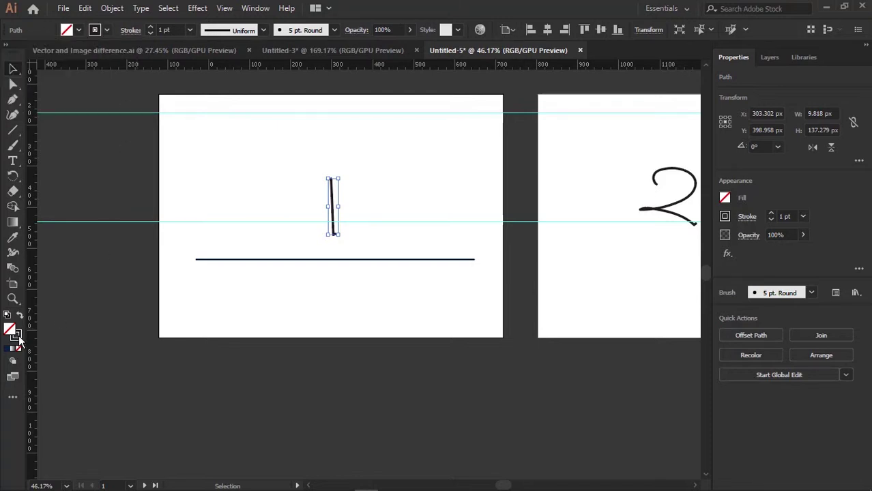
pyautogui.doubleClick(19, 336)
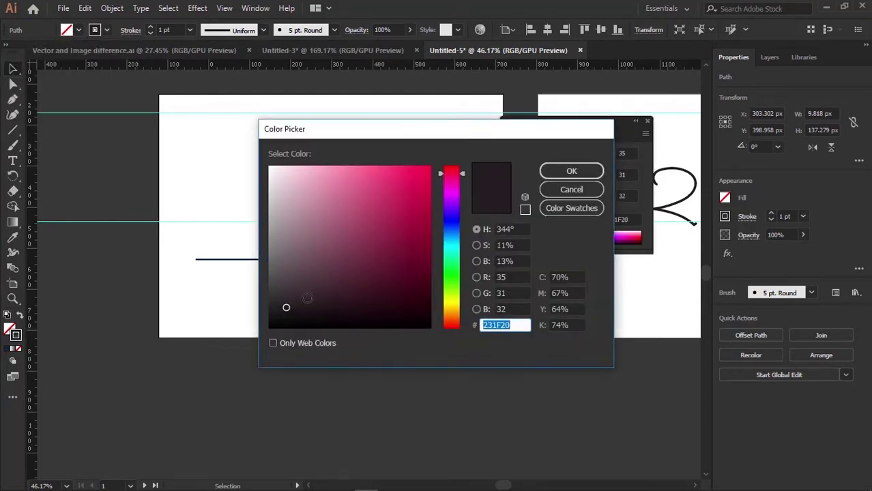
pyautogui.moveTo(307, 298); pyautogui.dragTo(253, 332)
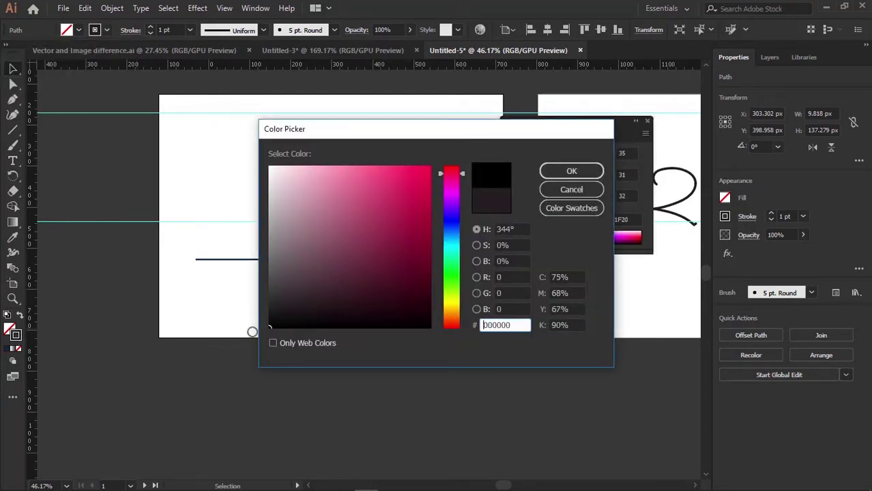
pyautogui.click(556, 170)
pyautogui.click(648, 123)
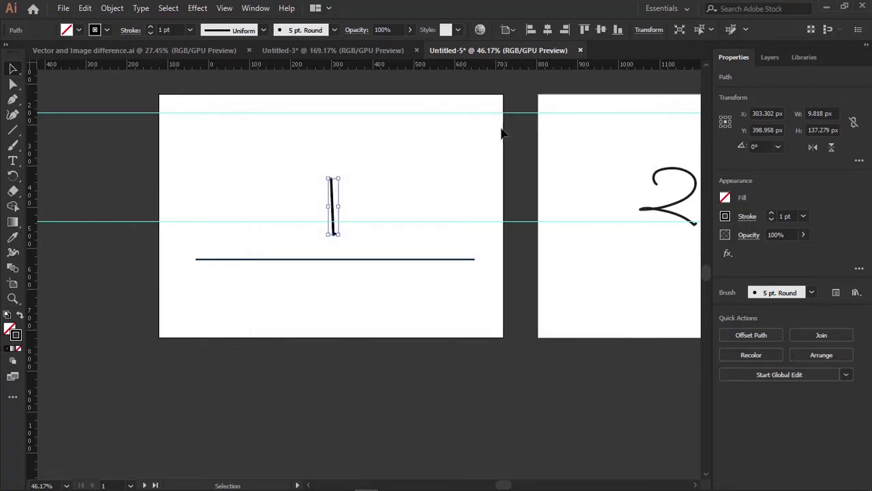
pyautogui.click(434, 142)
# Examine both artboards, selecting the drawn 1 and the drawn 2 in turn, and clear the selection
pyautogui.moveTo(432, 142); pyautogui.dragTo(314, 180)
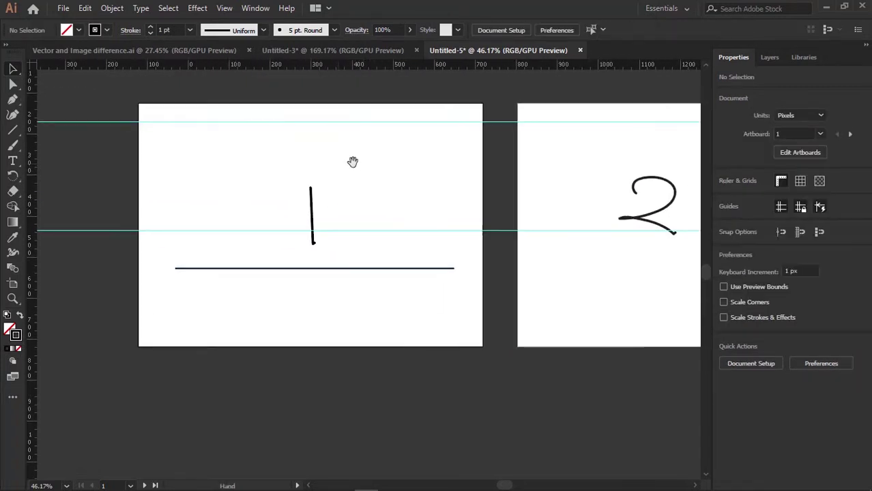
pyautogui.moveTo(294, 152); pyautogui.dragTo(234, 138)
pyautogui.click(247, 176)
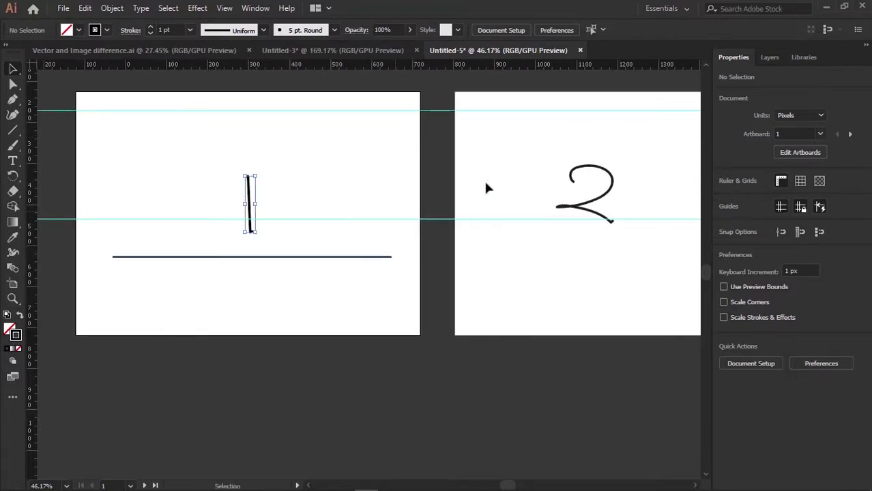
pyautogui.click(610, 220)
pyautogui.press('space')
pyautogui.moveTo(413, 191); pyautogui.dragTo(385, 202)
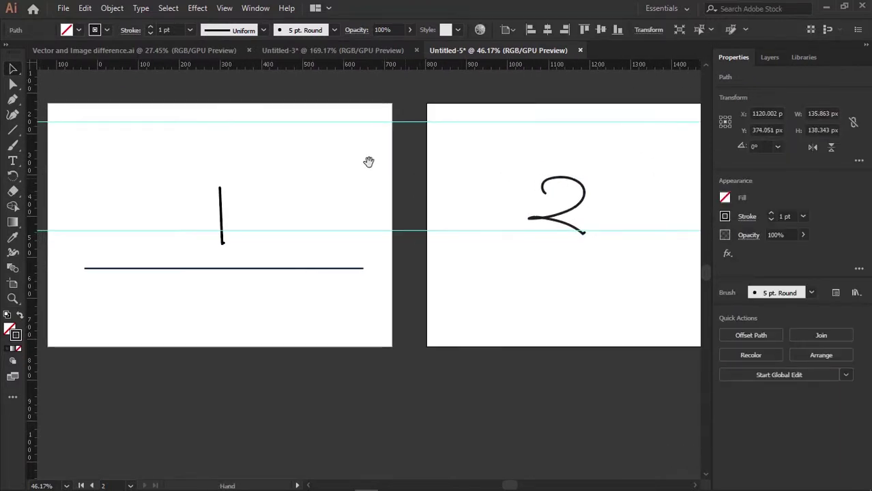
pyautogui.moveTo(370, 162); pyautogui.dragTo(465, 152)
pyautogui.moveTo(374, 169); pyautogui.dragTo(393, 181)
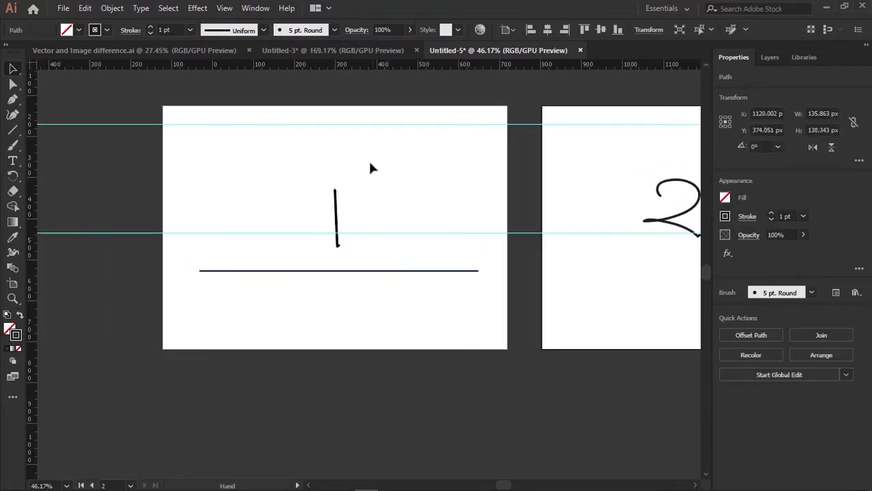
pyautogui.click(250, 140)
pyautogui.moveTo(261, 125); pyautogui.dragTo(287, 166)
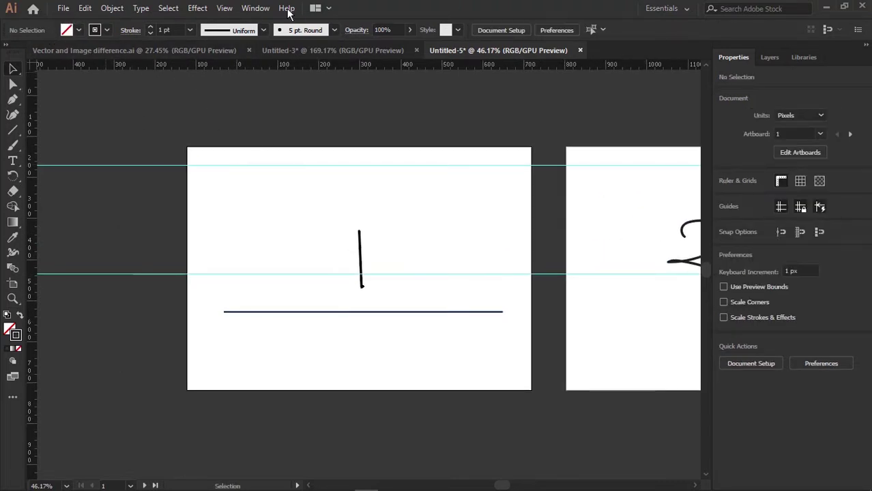
# Open the Actions panel to show the Default Actions set
pyautogui.click(256, 8)
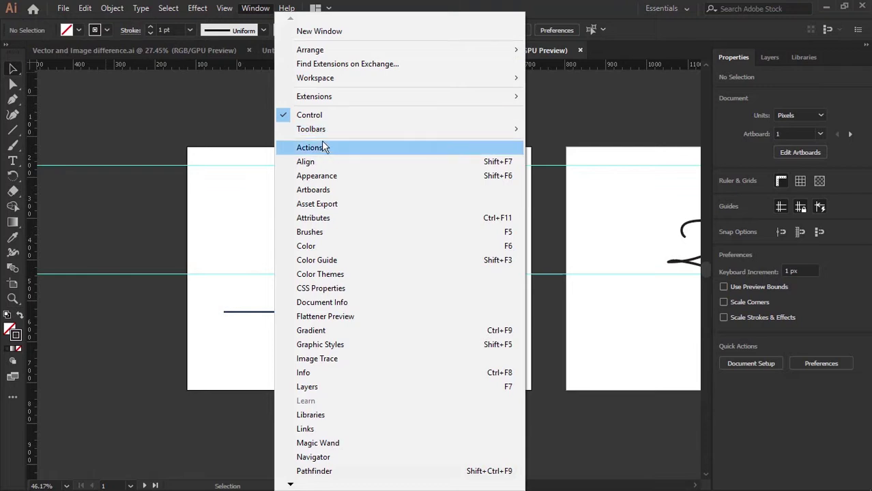
pyautogui.moveTo(322, 132)
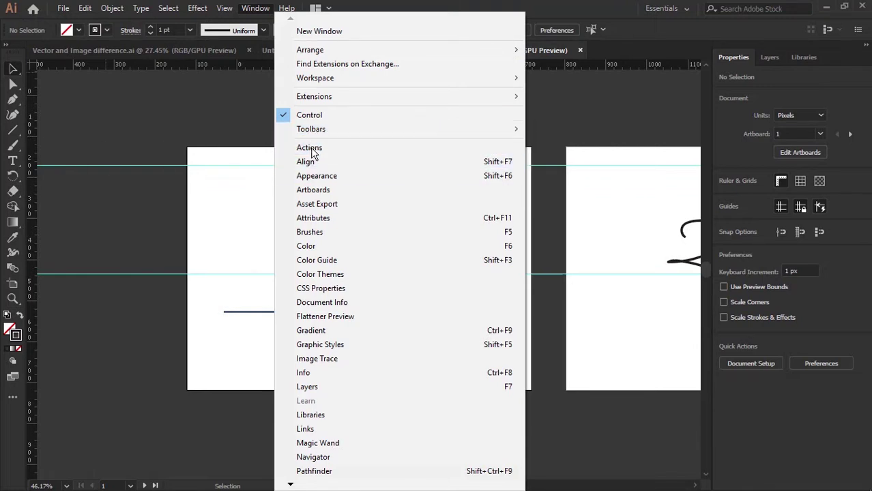
pyautogui.click(329, 152)
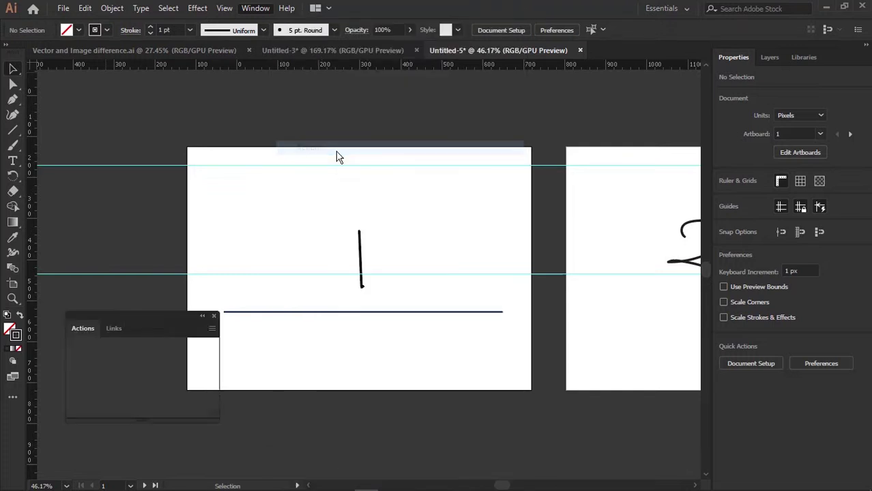
pyautogui.moveTo(193, 254); pyautogui.dragTo(229, 227)
pyautogui.moveTo(249, 161); pyautogui.dragTo(226, 208)
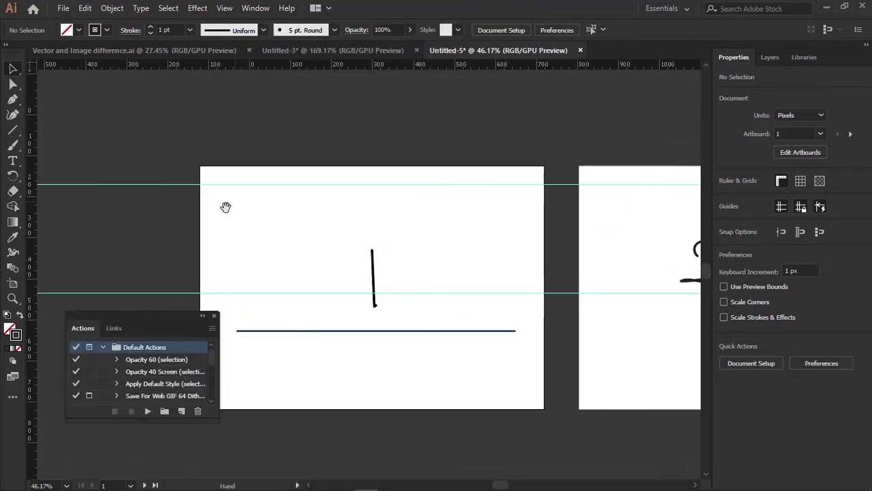
# Move the Actions panel onto artboard 1, look through its default actions, and close it
pyautogui.moveTo(132, 315); pyautogui.dragTo(194, 179)
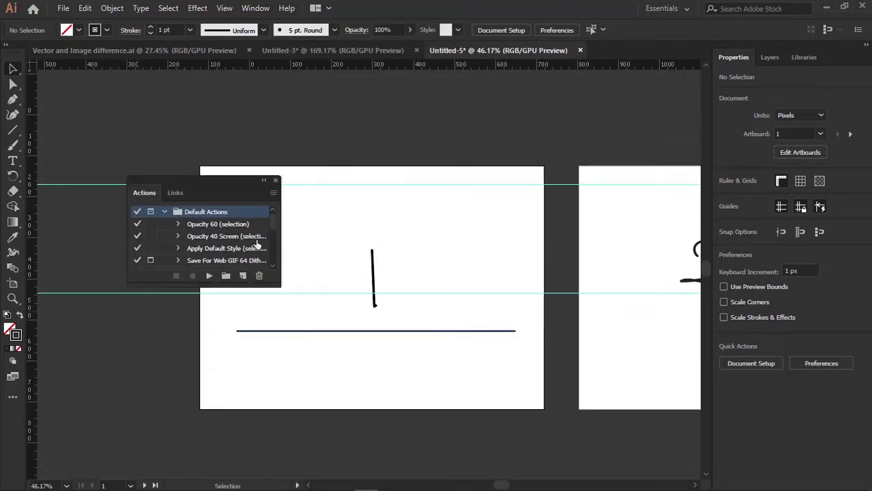
pyautogui.moveTo(271, 234); pyautogui.dragTo(275, 199)
pyautogui.click(275, 181)
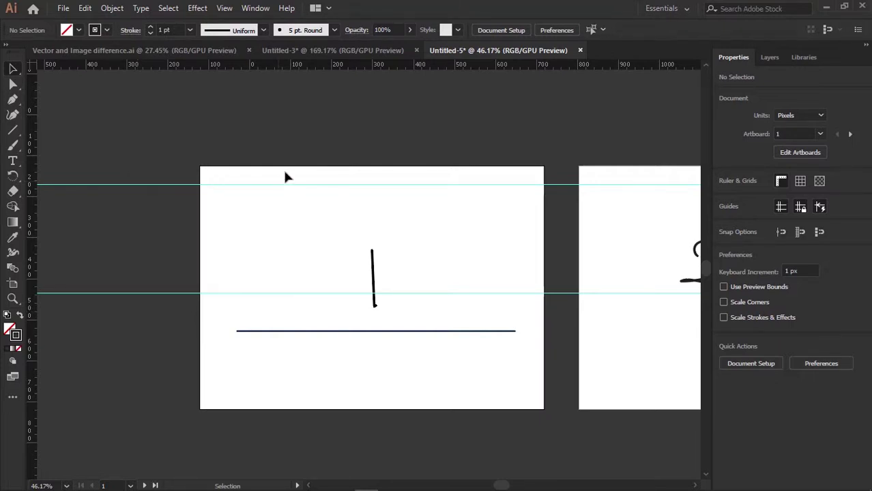
# Open the Align panel group, view its Transform, Align and Pathfinder options, and place it between the two artboards with Pathfinder showing
pyautogui.click(254, 8)
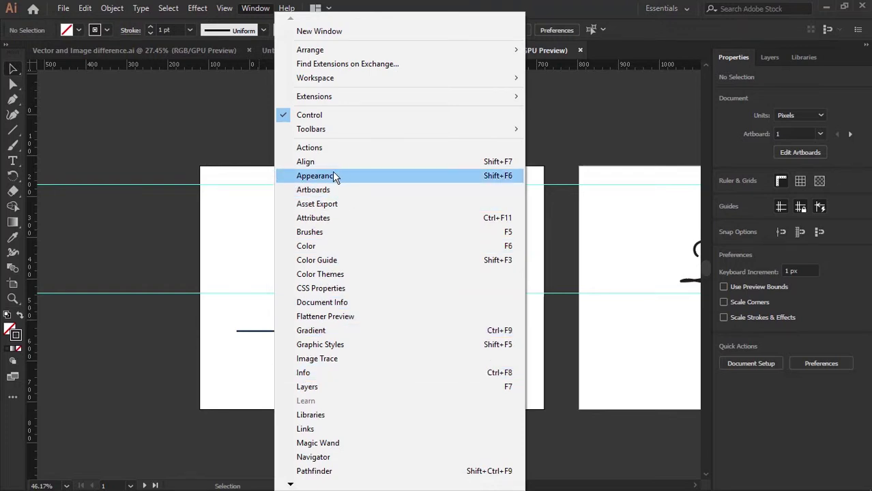
pyautogui.click(318, 162)
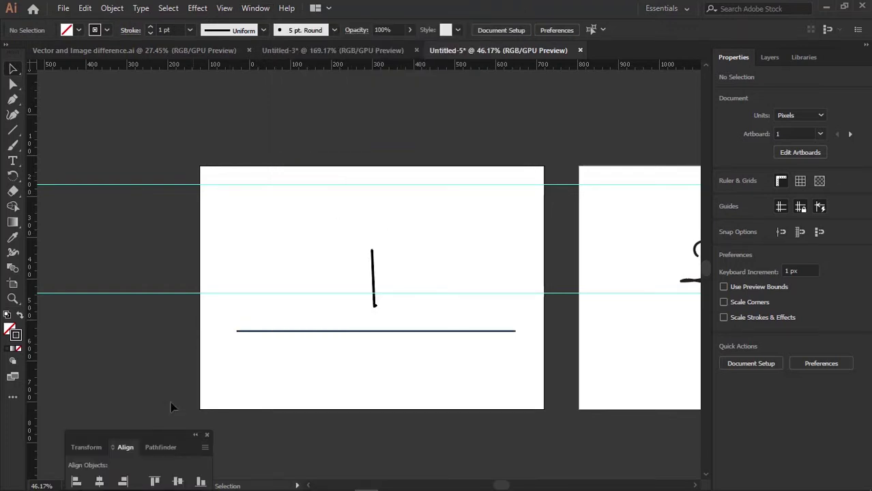
pyautogui.moveTo(155, 432); pyautogui.dragTo(371, 116)
pyautogui.click(305, 129)
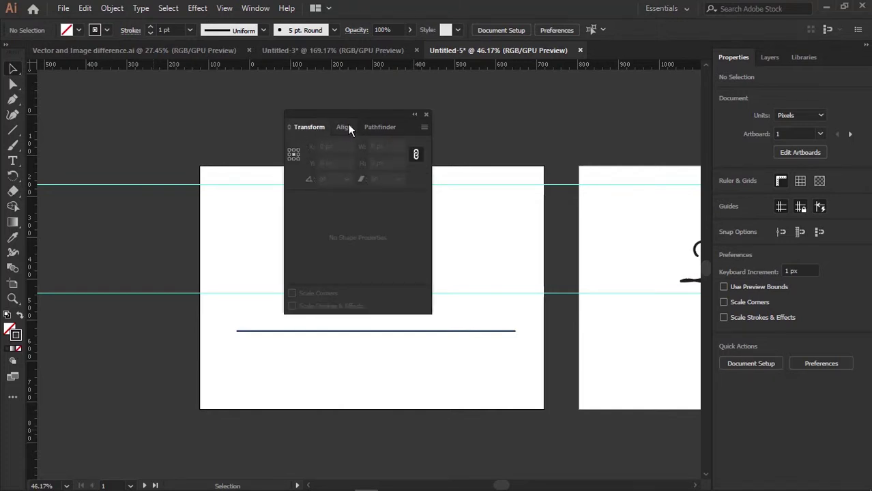
pyautogui.click(348, 126)
pyautogui.click(374, 129)
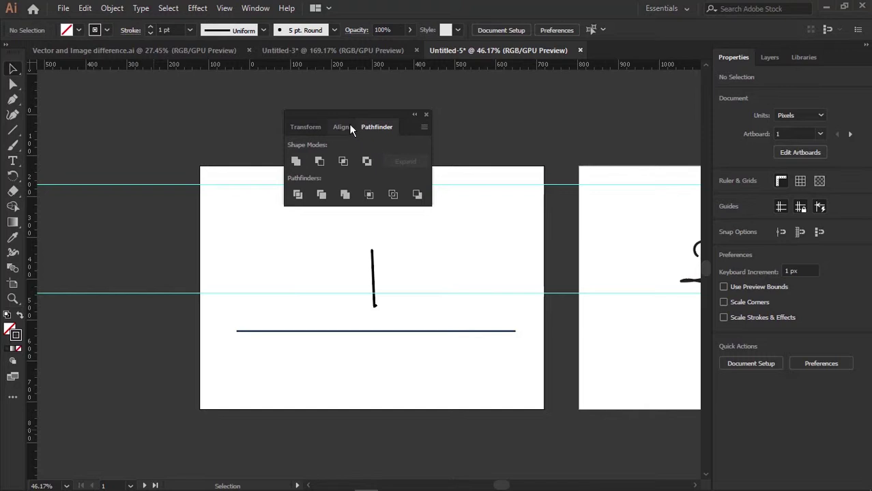
pyautogui.moveTo(349, 113); pyautogui.dragTo(535, 107)
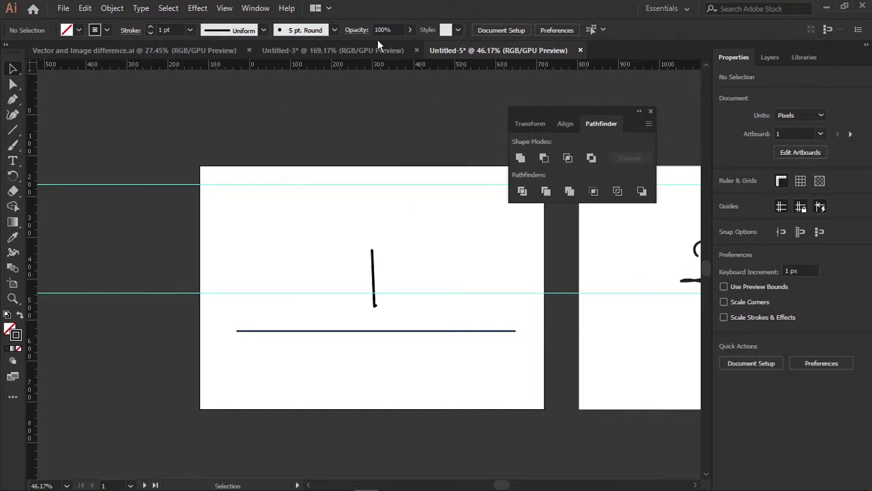
# Open the Appearance panel, place it beside the Pathfinder panel, and review its stroke, fill and opacity entries
pyautogui.click(256, 8)
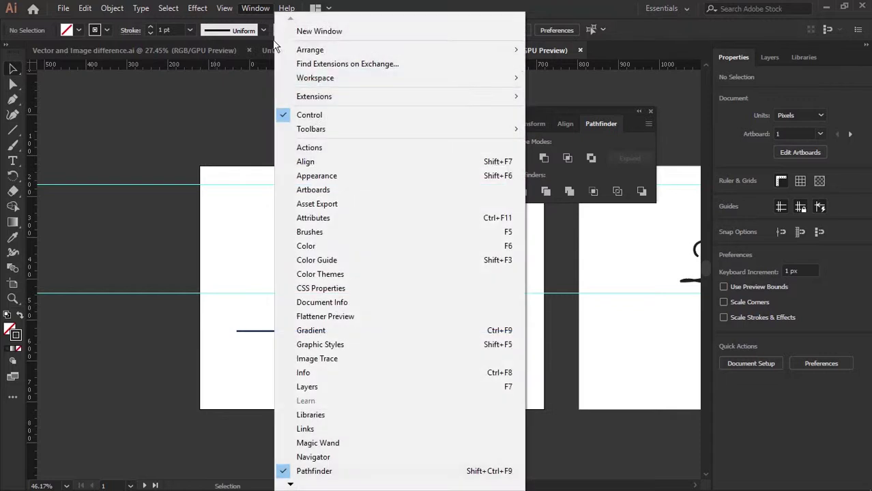
pyautogui.click(307, 179)
pyautogui.moveTo(523, 223); pyautogui.dragTo(400, 124)
pyautogui.scroll(-2, 485, 206)
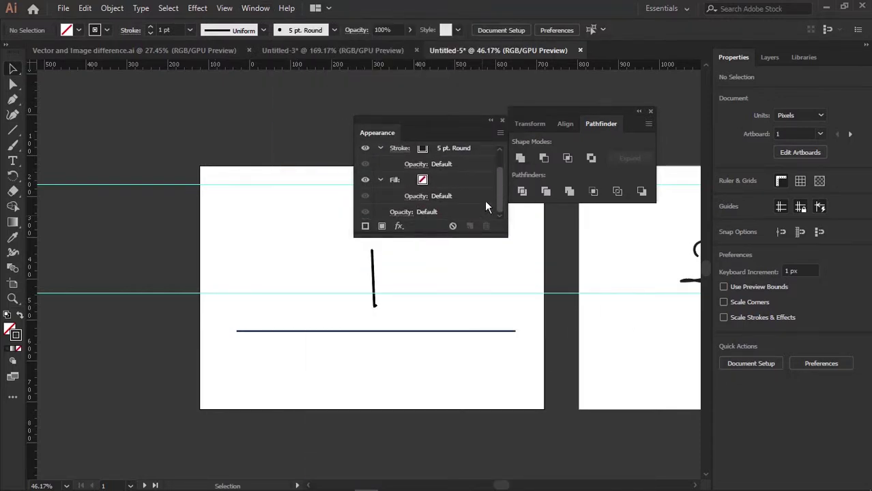
pyautogui.scroll(2, 498, 195)
# Open the Artboards panel and move it clear of the other panels, over artboard 1's upper-left corner
pyautogui.click(251, 10)
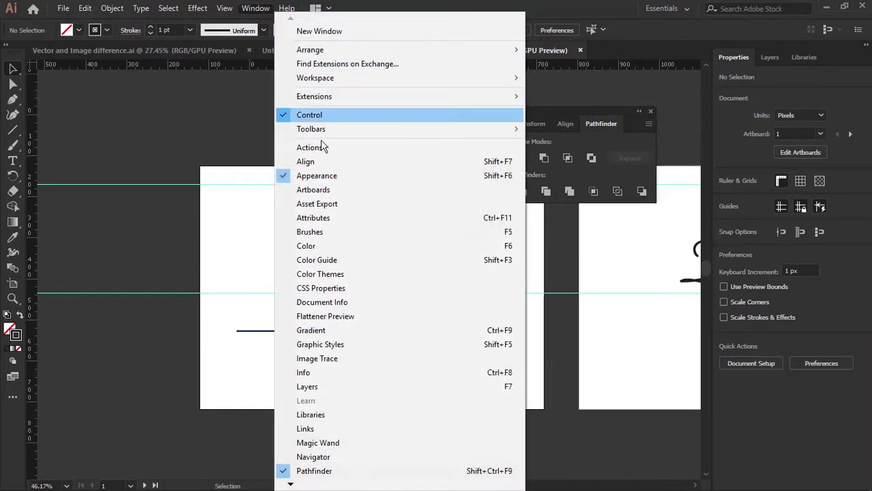
pyautogui.click(315, 191)
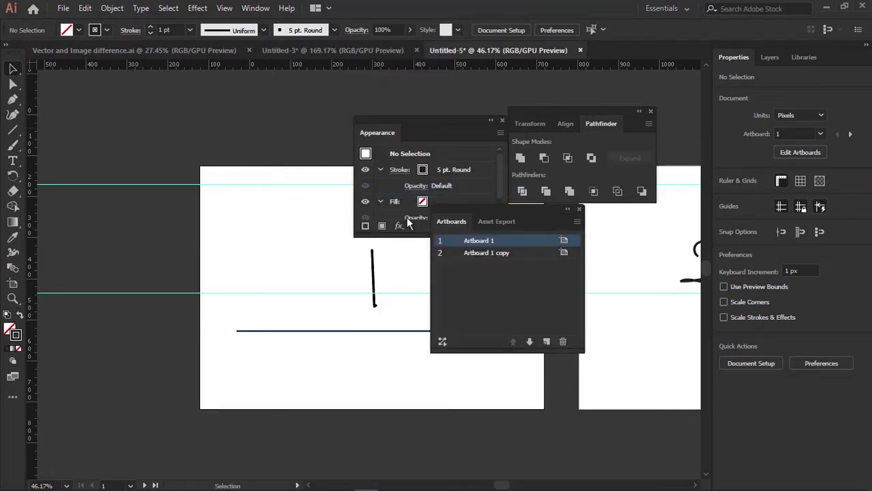
pyautogui.click(474, 203)
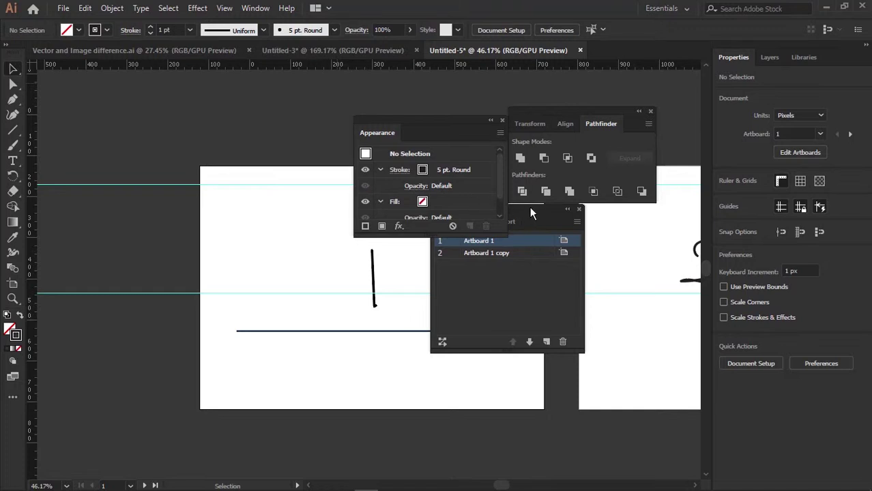
pyautogui.moveTo(530, 209); pyautogui.dragTo(223, 107)
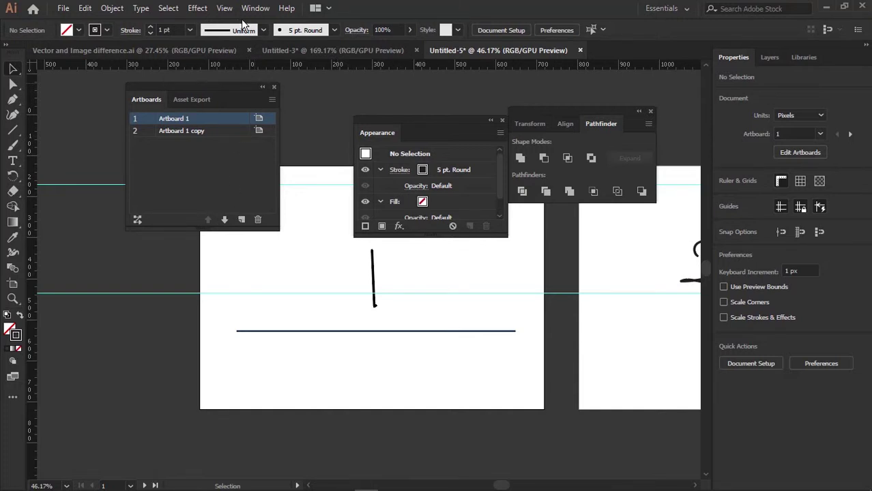
# Add the drawn 1 on artboard 1 to the Asset Export panel as an asset and clear the selection
pyautogui.click(184, 98)
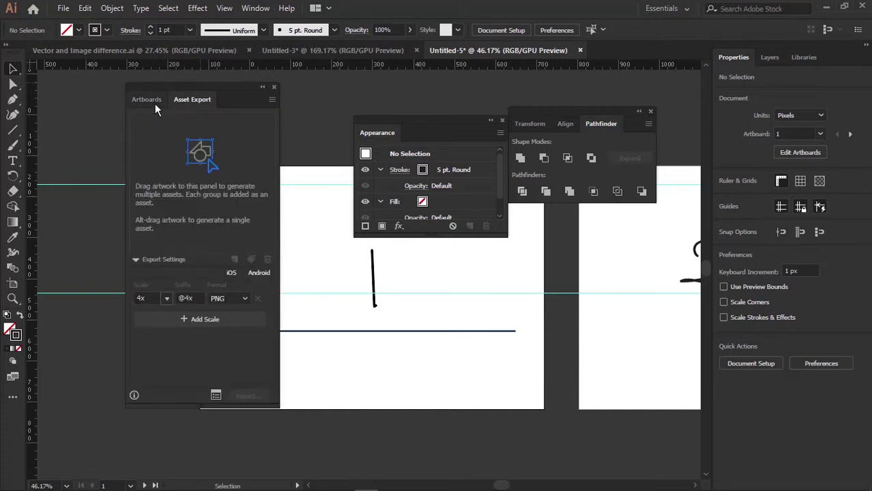
pyautogui.moveTo(327, 294); pyautogui.dragTo(329, 295)
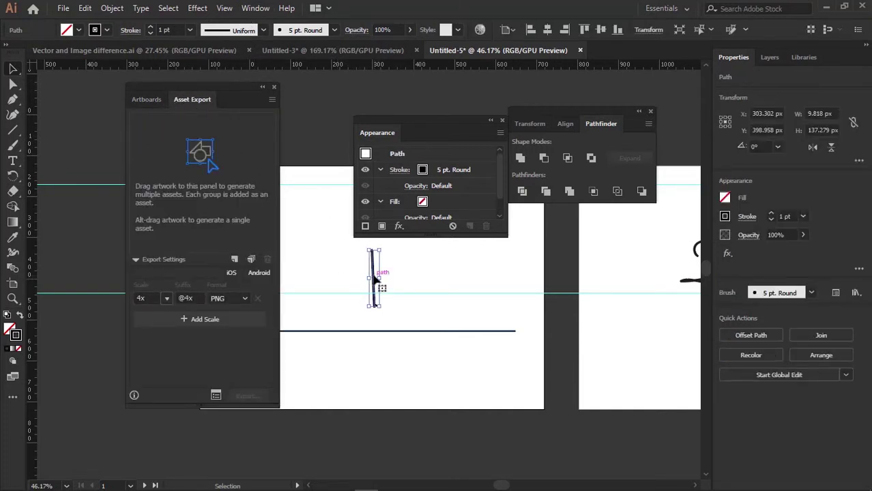
pyautogui.moveTo(374, 272); pyautogui.dragTo(191, 136)
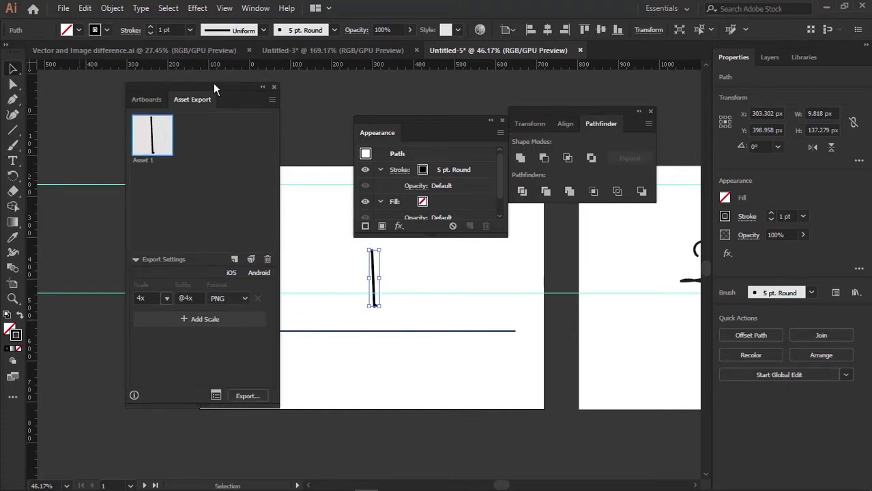
pyautogui.moveTo(429, 350); pyautogui.dragTo(338, 367)
pyautogui.click(326, 148)
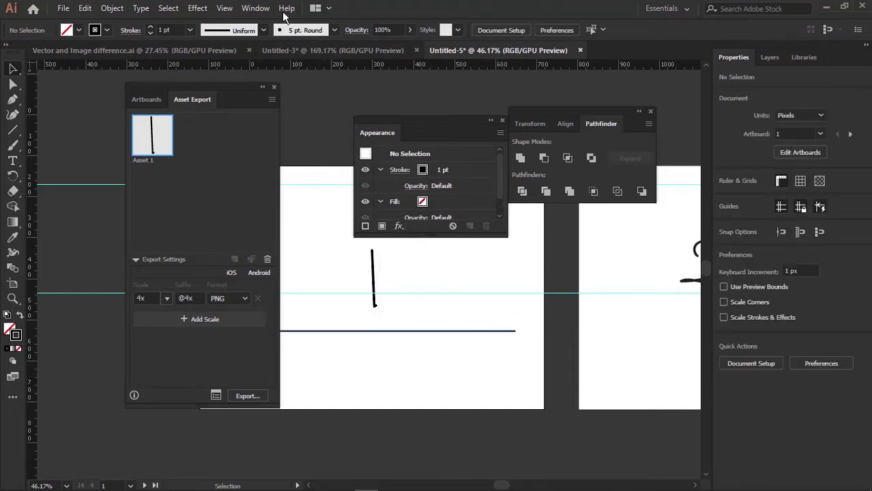
# Open the Attributes panel, view the Document Info beside it, and close the panel group
pyautogui.click(257, 10)
pyautogui.click(301, 218)
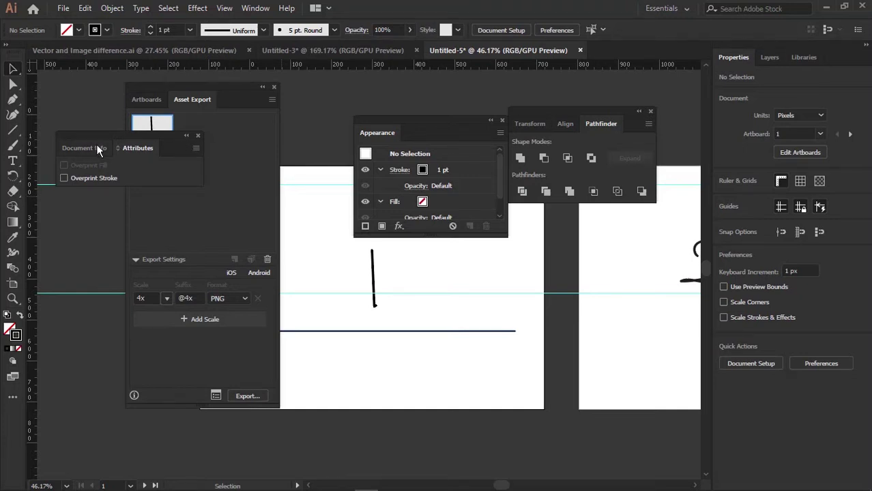
pyautogui.moveTo(96, 147); pyautogui.dragTo(139, 151)
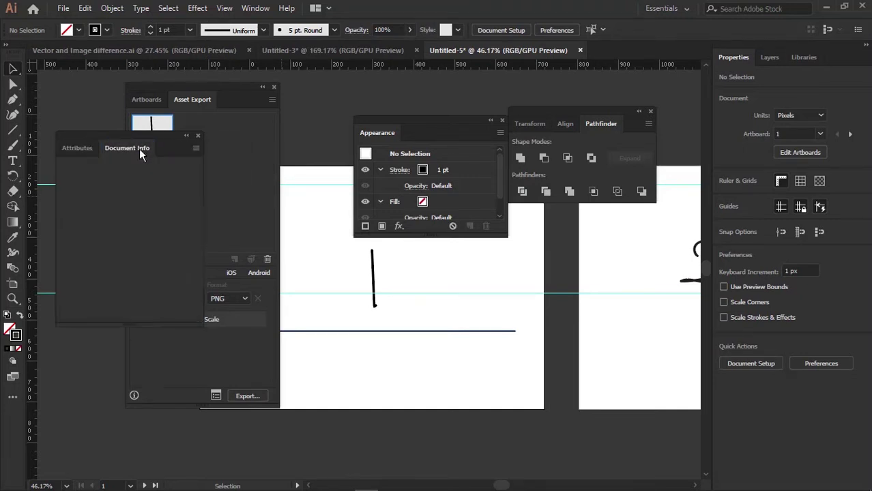
pyautogui.click(198, 137)
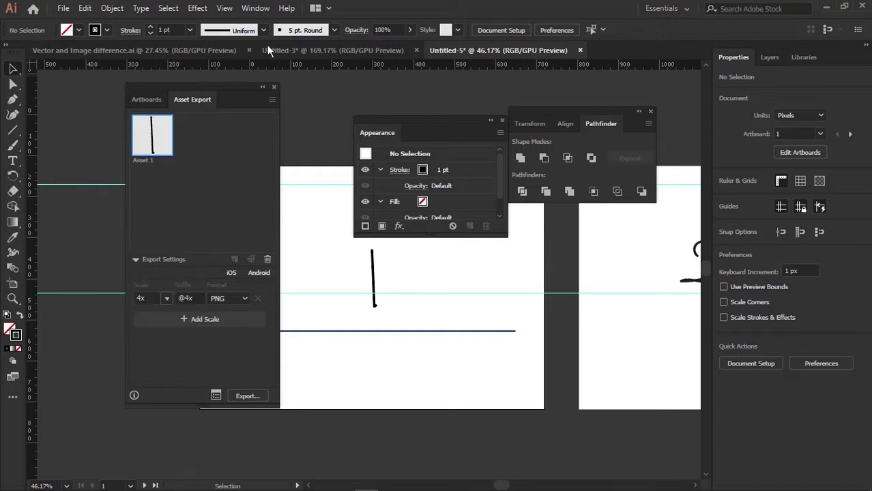
# Open the Brushes panel, choose the 5 pt. Round brush, and view its calligraphic options without changing them
pyautogui.click(255, 8)
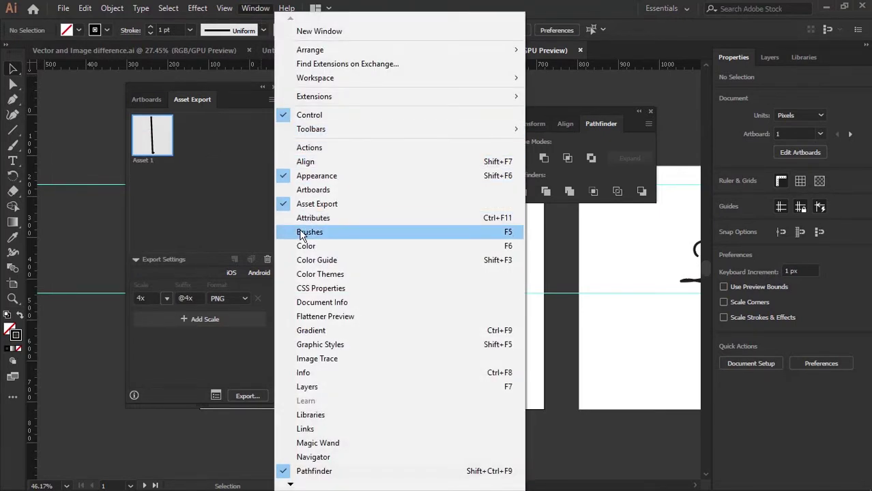
pyautogui.click(306, 239)
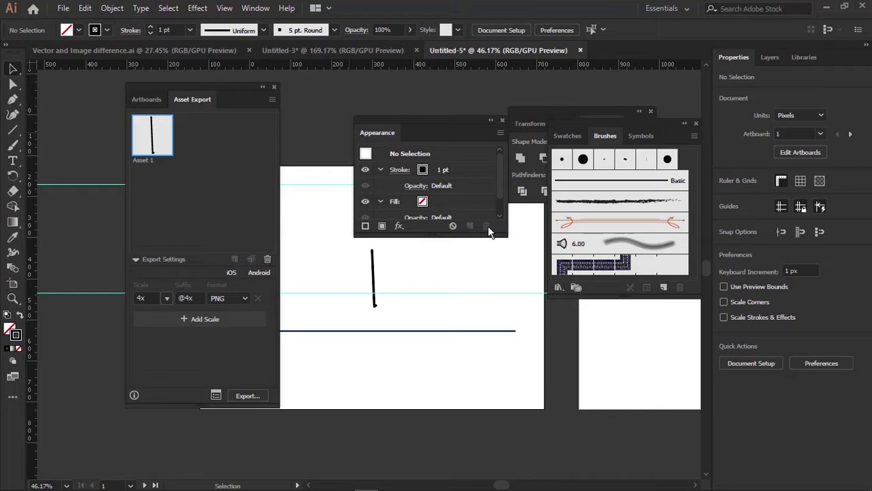
pyautogui.click(670, 162)
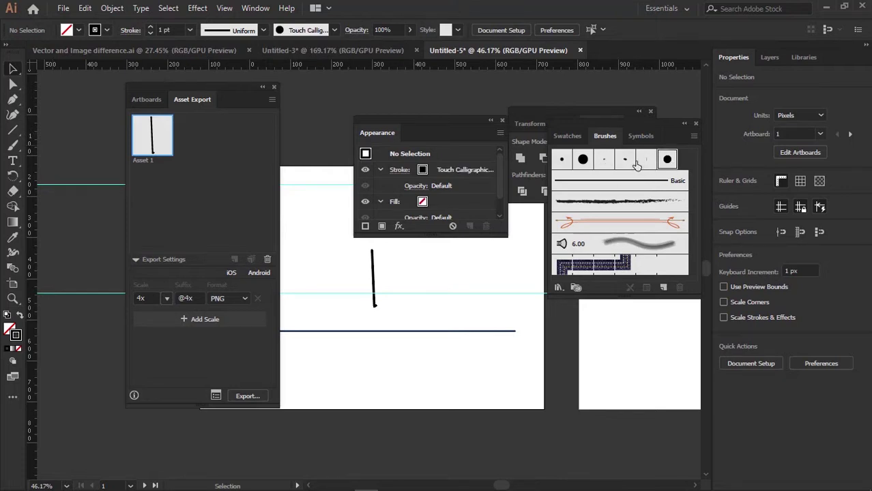
pyautogui.click(562, 161)
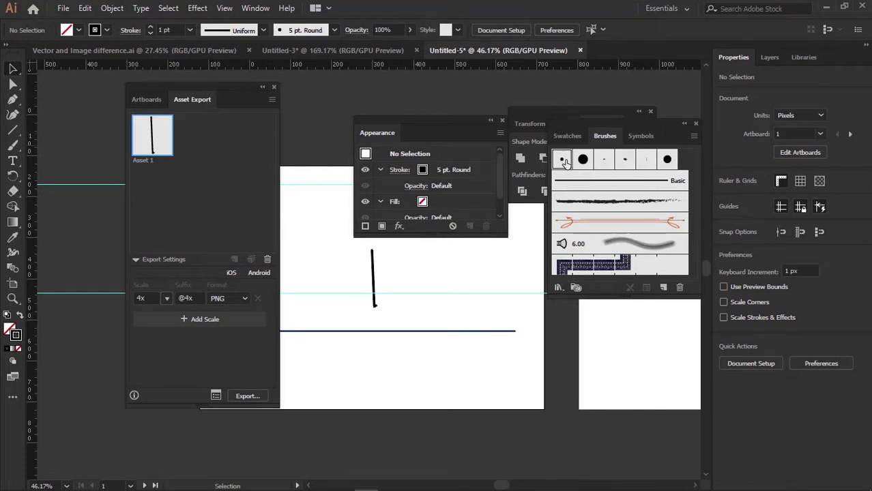
pyautogui.doubleClick(564, 161)
pyautogui.click(583, 356)
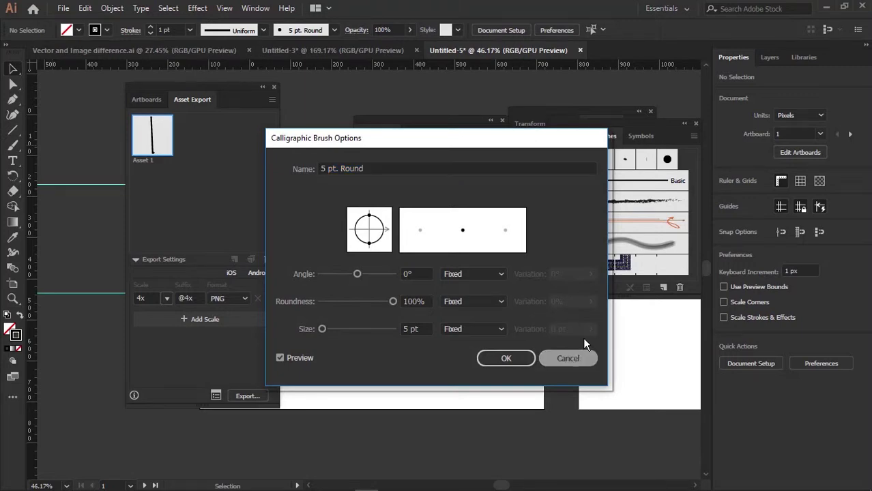
# Create a new calligraphic brush with 0° angle, 100% roundness and 9 pt size
pyautogui.click(663, 287)
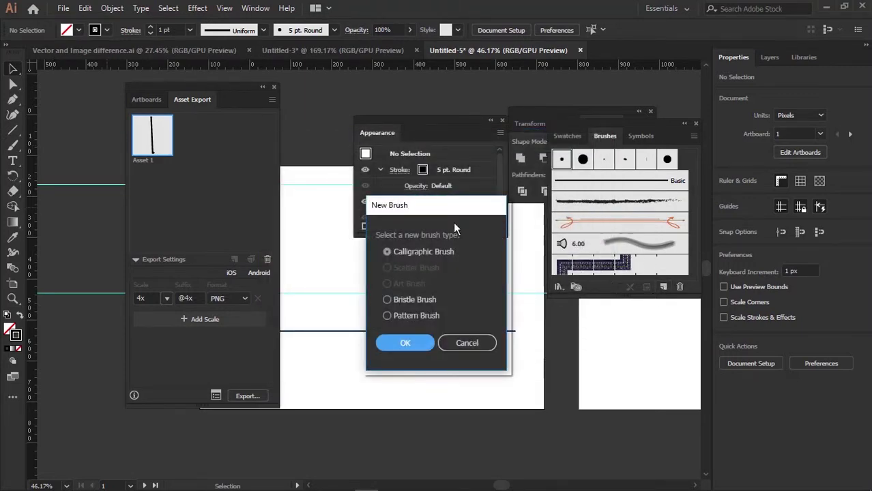
pyautogui.click(404, 344)
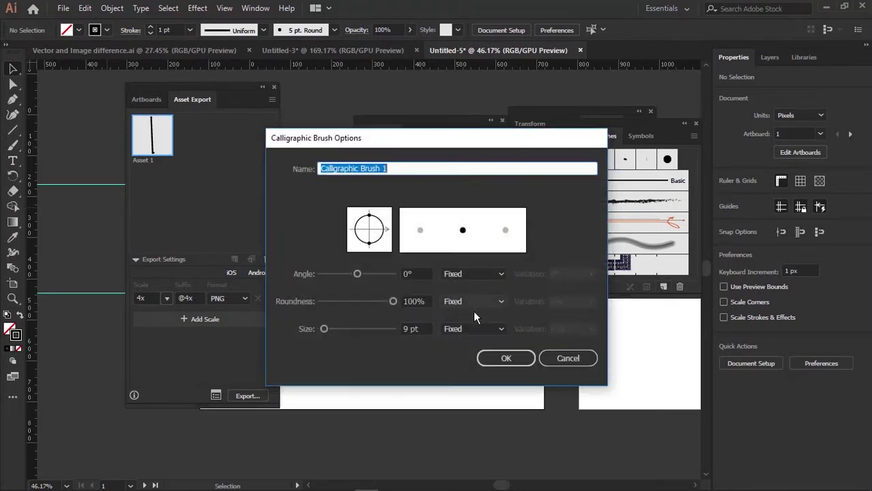
pyautogui.click(493, 330)
pyautogui.click(468, 371)
pyautogui.click(500, 362)
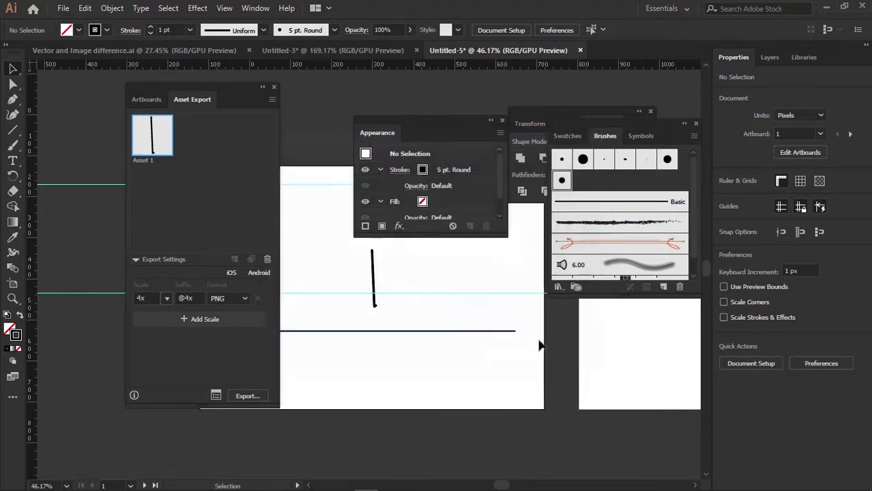
# Look through the Symbols, Swatches and Brushes panels in the same group, finishing on Swatches
pyautogui.click(641, 135)
pyautogui.click(570, 137)
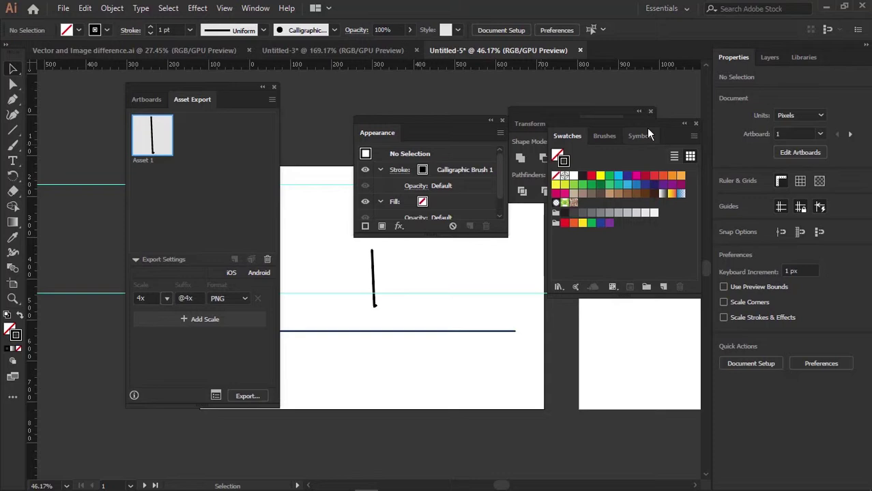
pyautogui.click(604, 137)
pyautogui.click(255, 9)
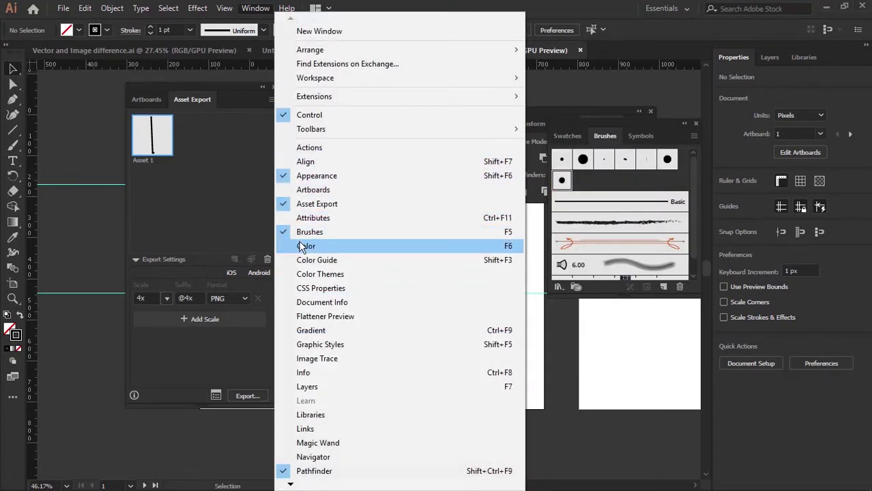
pyautogui.click(561, 136)
pyautogui.click(573, 135)
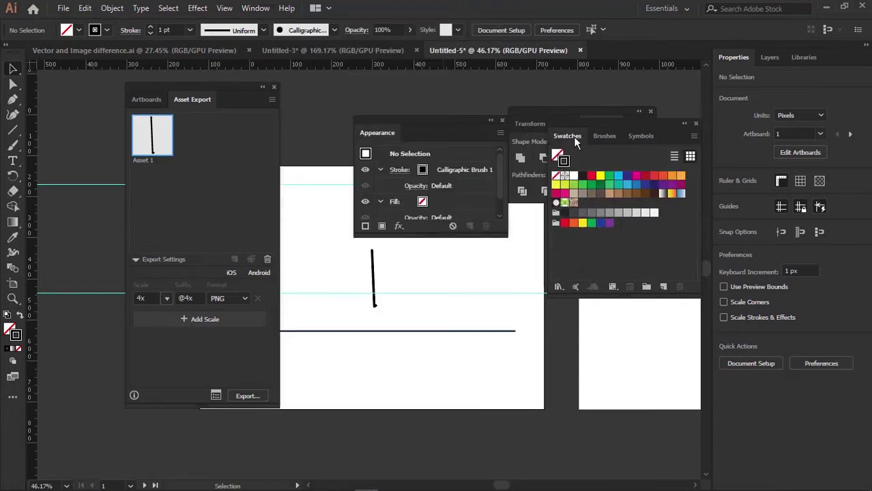
# Open the Color panel, move it above the Appearance panel, and view the Color Guide before returning to Color
pyautogui.click(255, 8)
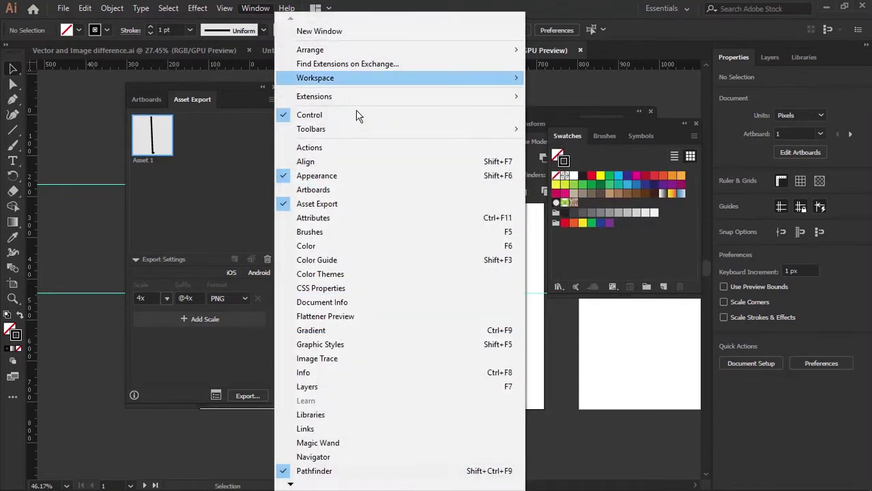
pyautogui.click(308, 246)
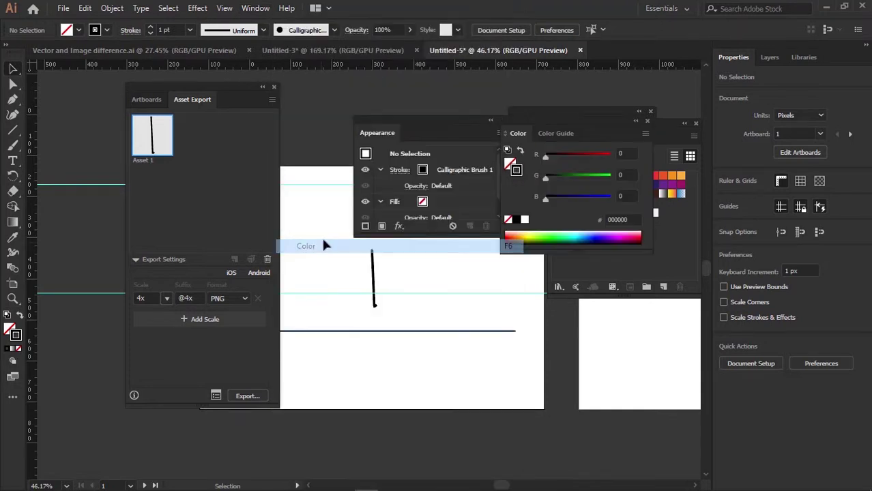
pyautogui.moveTo(575, 127); pyautogui.dragTo(384, 96)
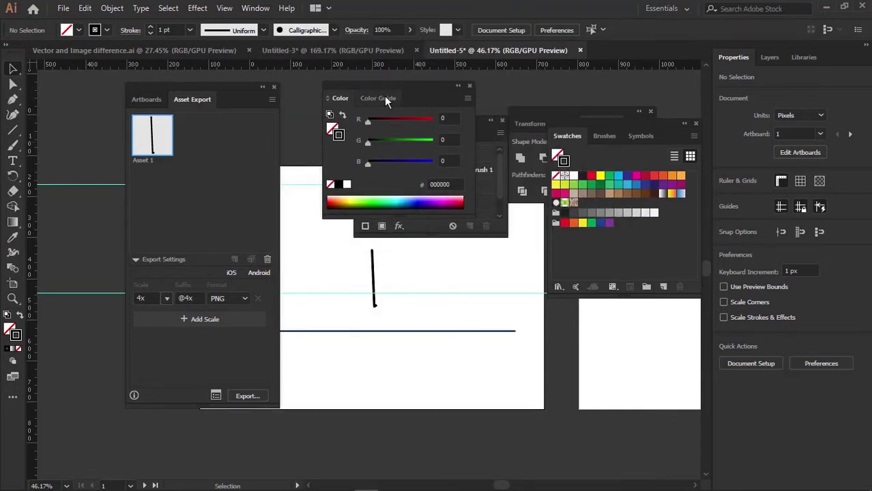
pyautogui.click(379, 98)
pyautogui.click(342, 99)
# Switch the Color panel's sliders to the CMYK model and back to RGB
pyautogui.click(468, 99)
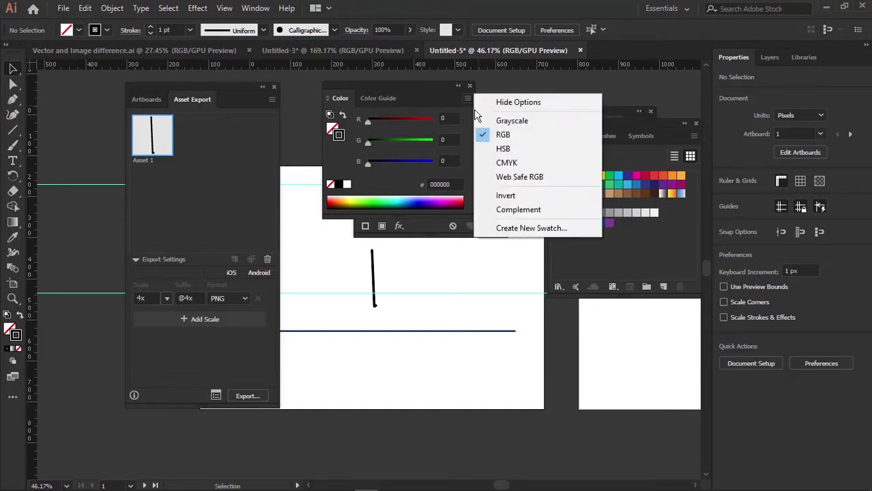
pyautogui.click(505, 163)
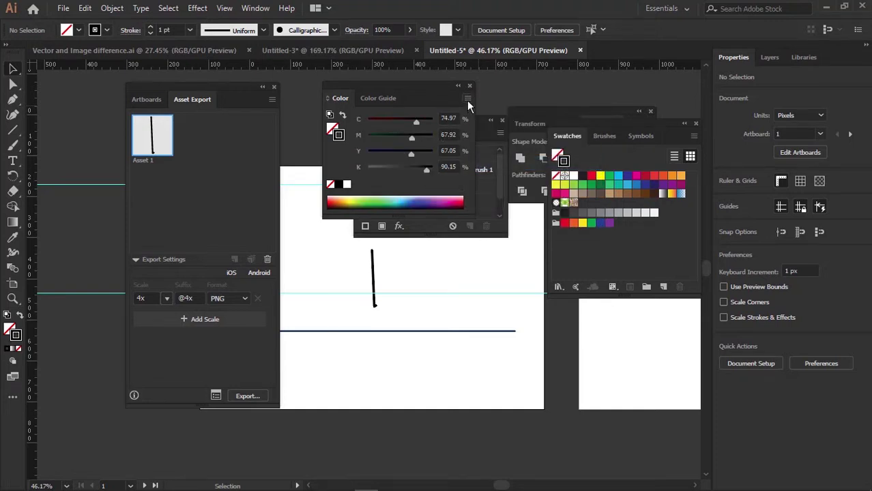
pyautogui.click(468, 99)
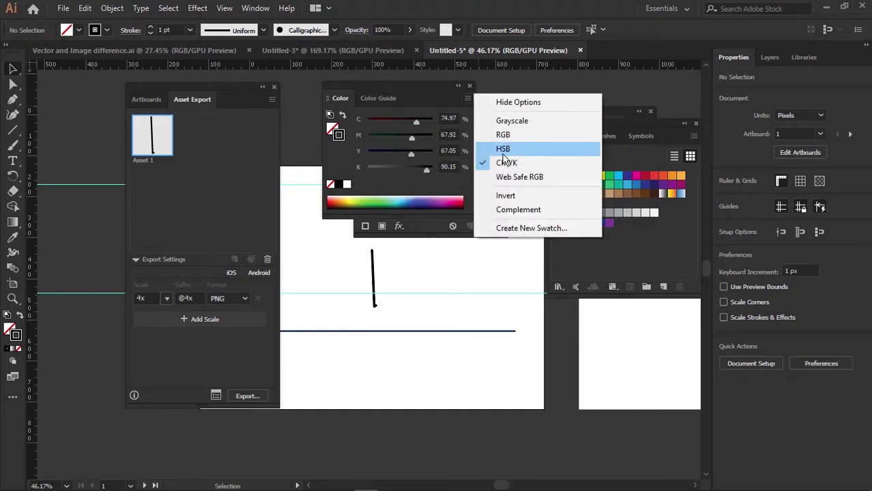
pyautogui.click(467, 99)
pyautogui.click(421, 100)
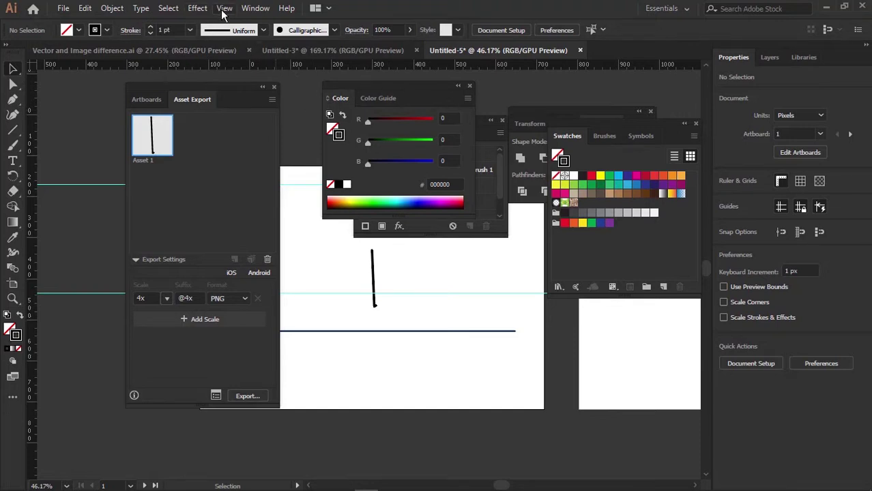
# Open the Adobe Color Themes panel and move it higher, between the Asset Export and Color panels
pyautogui.click(255, 8)
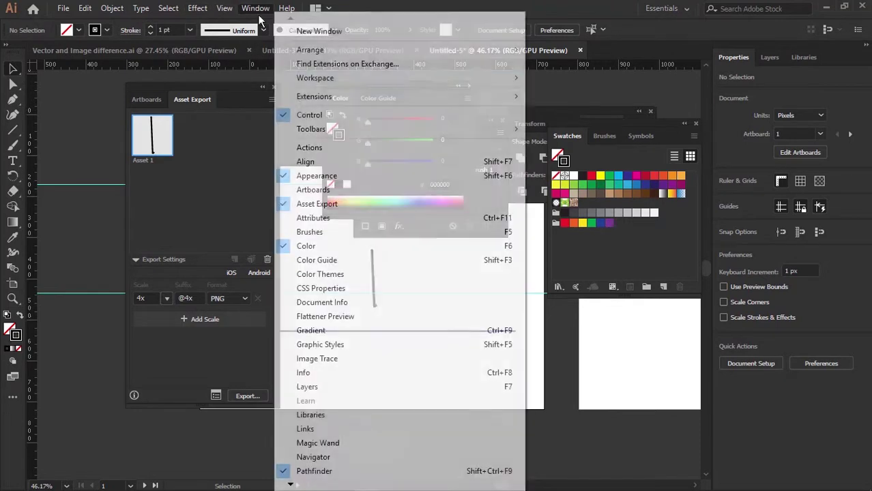
pyautogui.click(294, 277)
pyautogui.moveTo(282, 254); pyautogui.dragTo(303, 144)
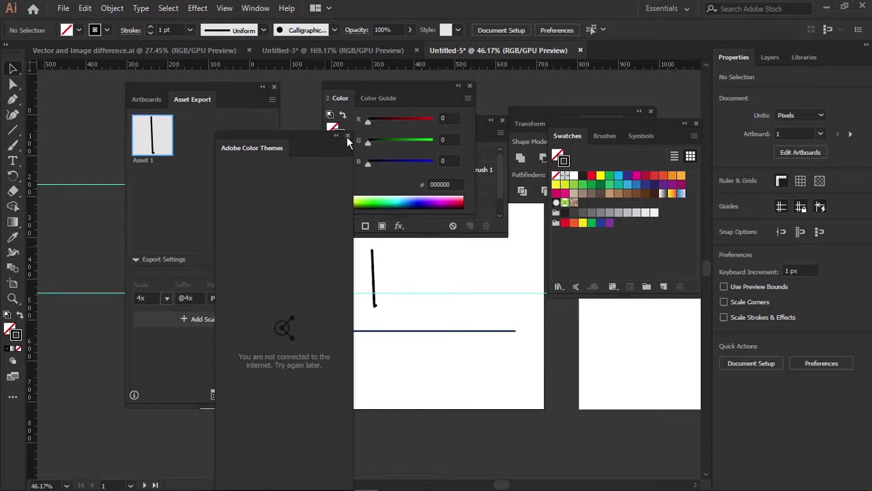
# Open the Gradient panel and move it over the Color and Appearance panels so all its options are accessible
pyautogui.click(252, 9)
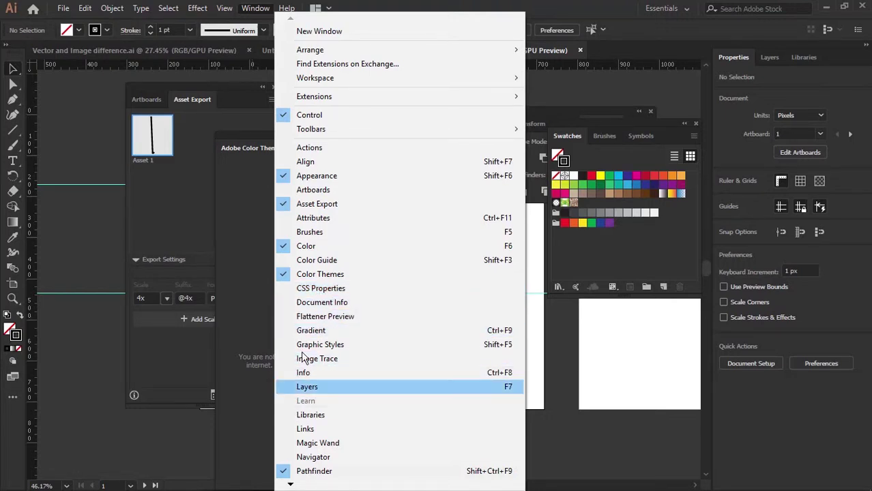
pyautogui.click(311, 330)
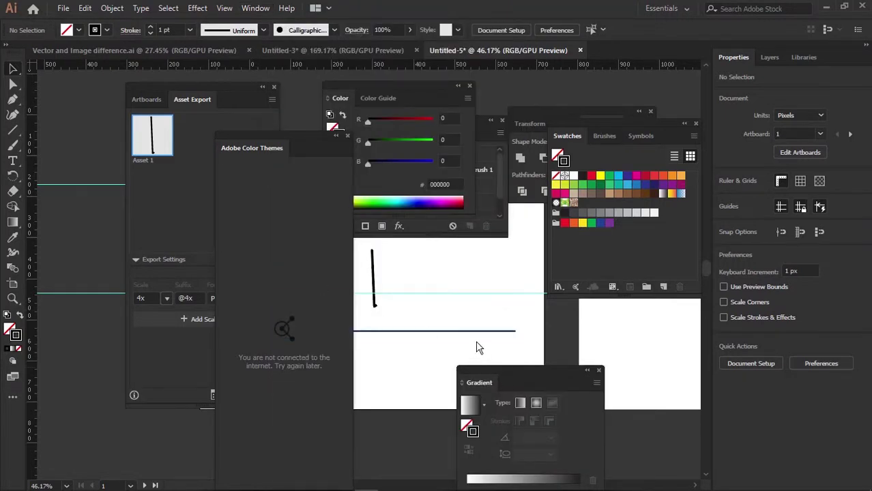
pyautogui.moveTo(509, 380); pyautogui.dragTo(366, 180)
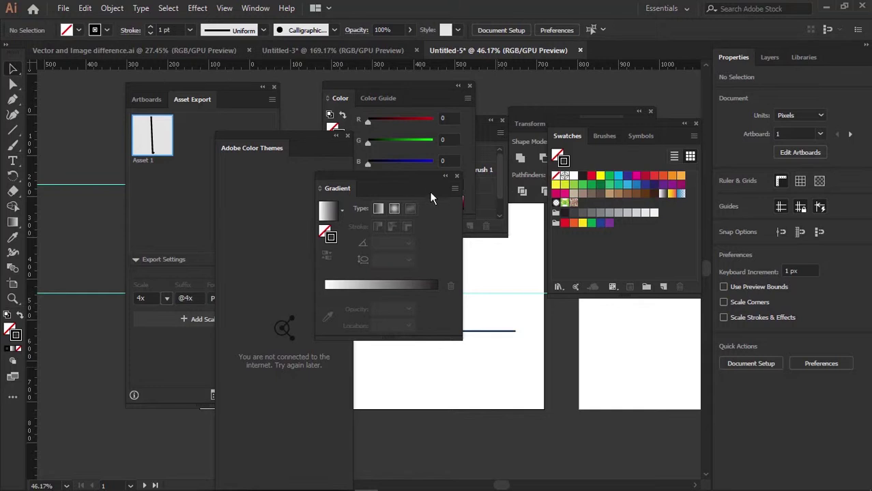
# Move the floating Gradient panel clear of the Color and Adobe Color Themes panels
pyautogui.moveTo(392, 194); pyautogui.dragTo(372, 184)
pyautogui.moveTo(423, 232); pyautogui.dragTo(142, 183)
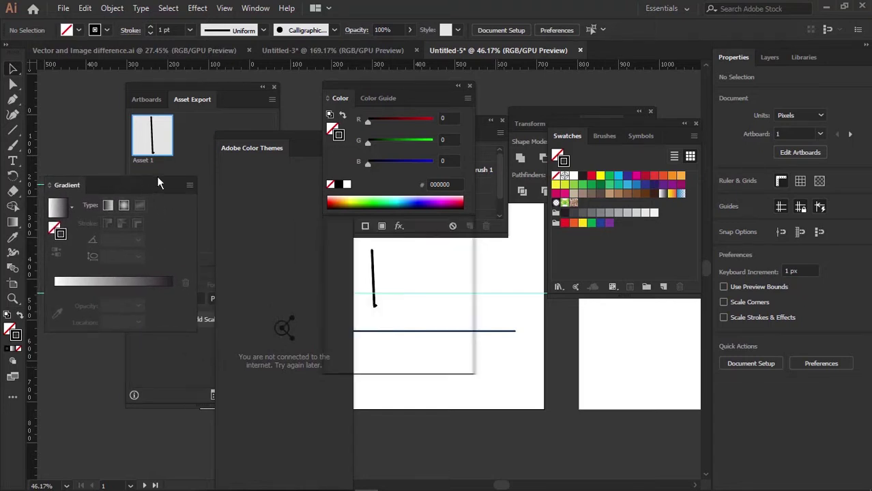
# Show the Layers panel and expand Layer 1 to examine its contents, collapsing it again
pyautogui.click(255, 8)
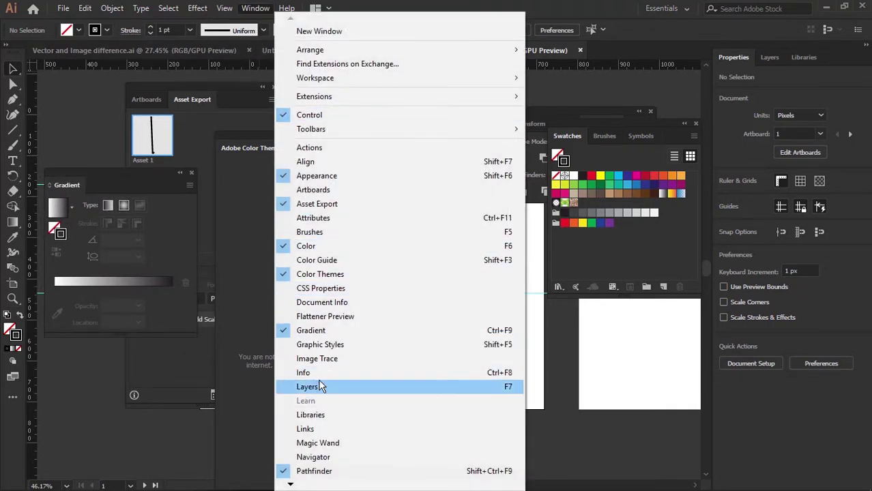
pyautogui.click(317, 389)
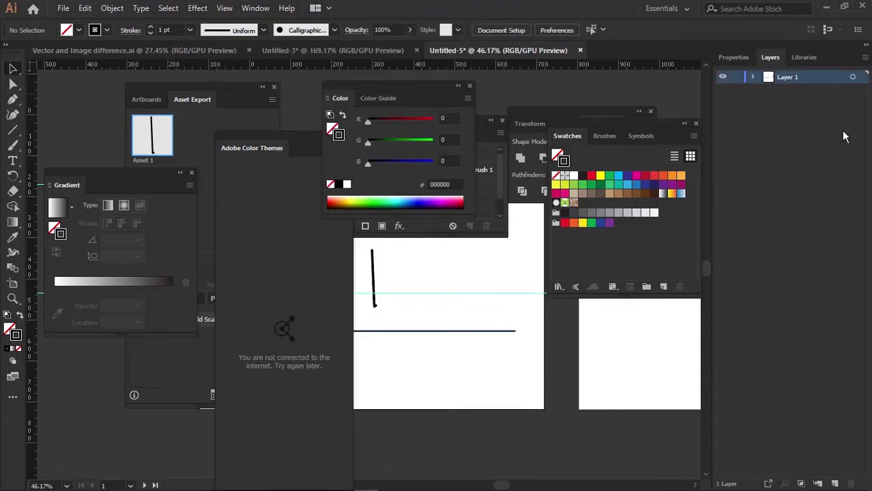
pyautogui.click(753, 78)
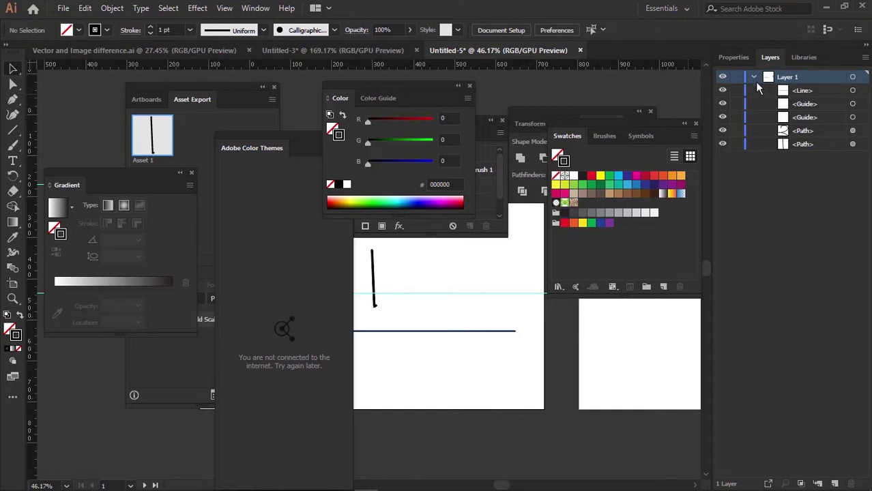
pyautogui.click(753, 78)
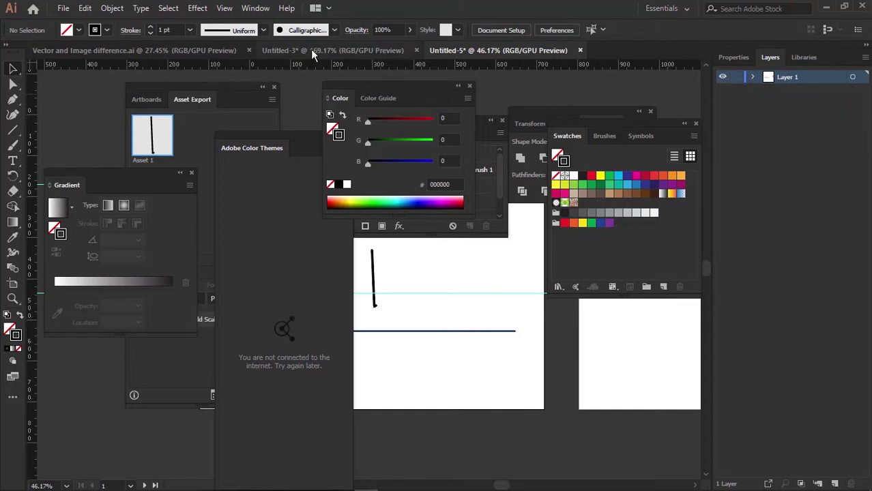
# Display the floating Links panel and shift it slightly over the Gradient and Adobe Color Themes panels
pyautogui.click(255, 8)
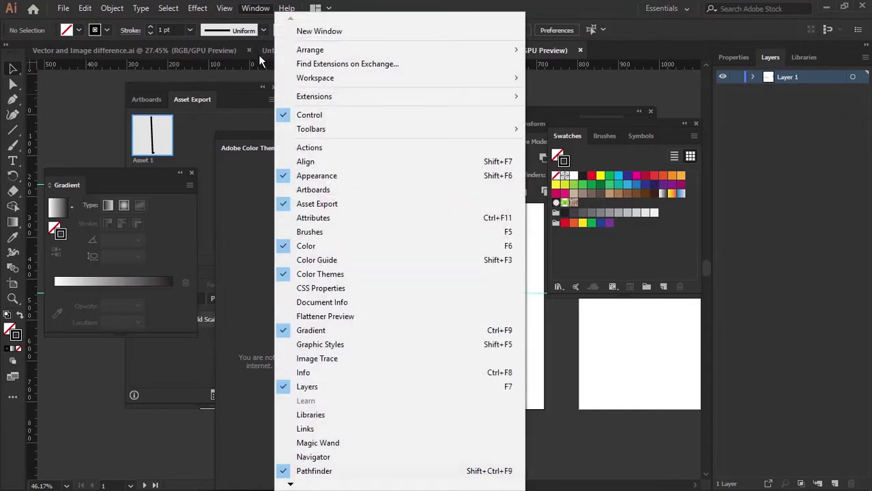
pyautogui.click(288, 428)
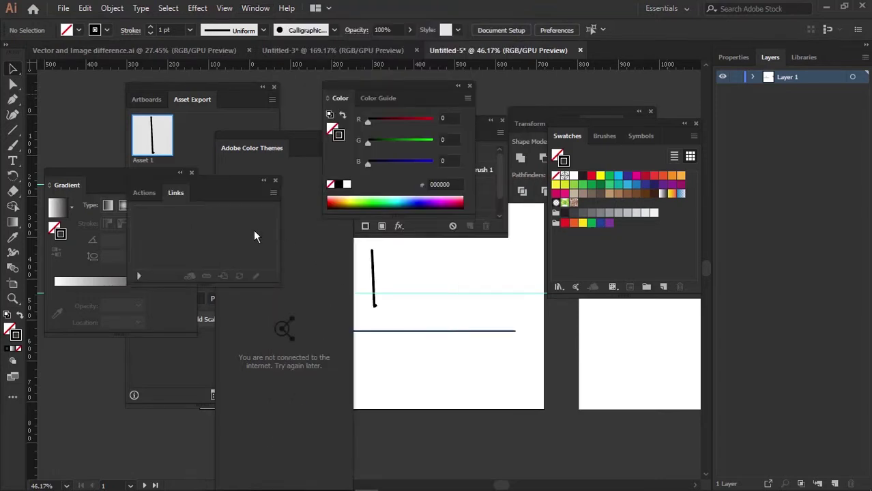
pyautogui.moveTo(210, 192); pyautogui.dragTo(245, 206)
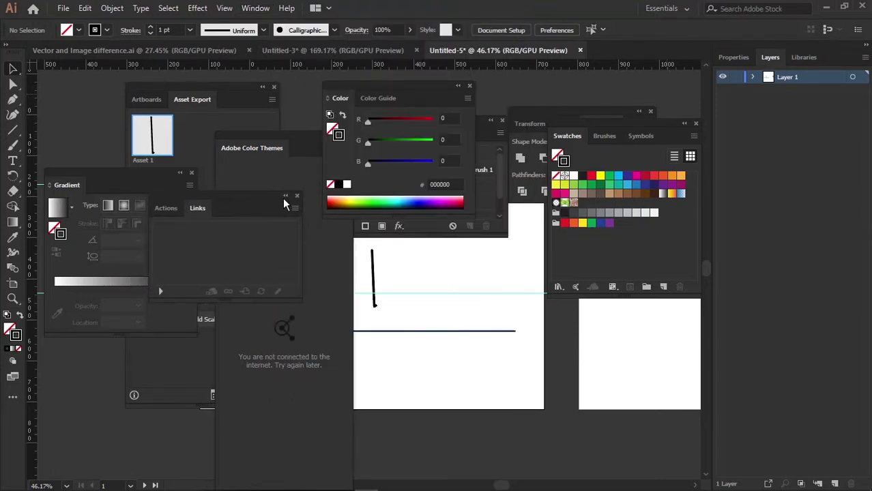
# Display the Transparency panel and move it over the first artboard
pyautogui.click(262, 9)
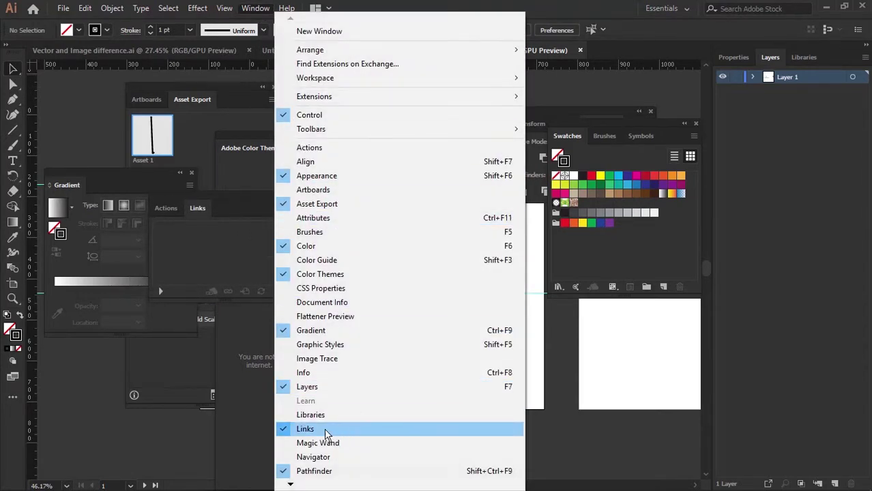
pyautogui.moveTo(291, 484)
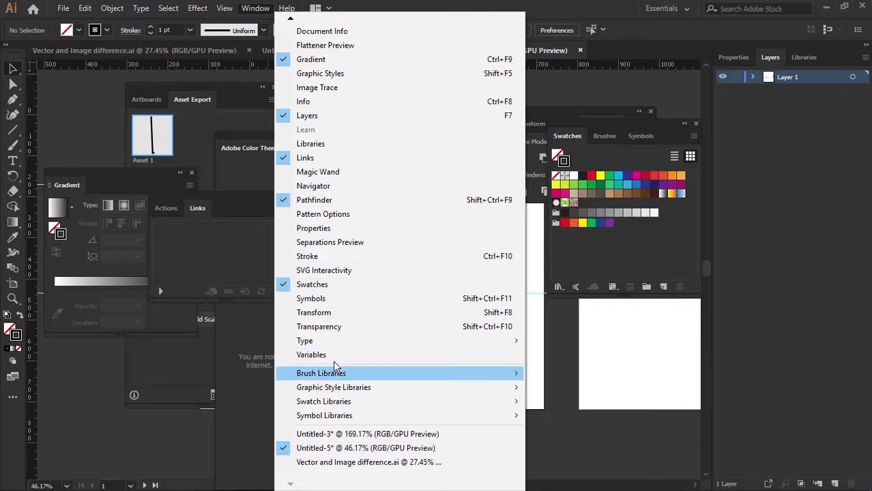
pyautogui.click(319, 327)
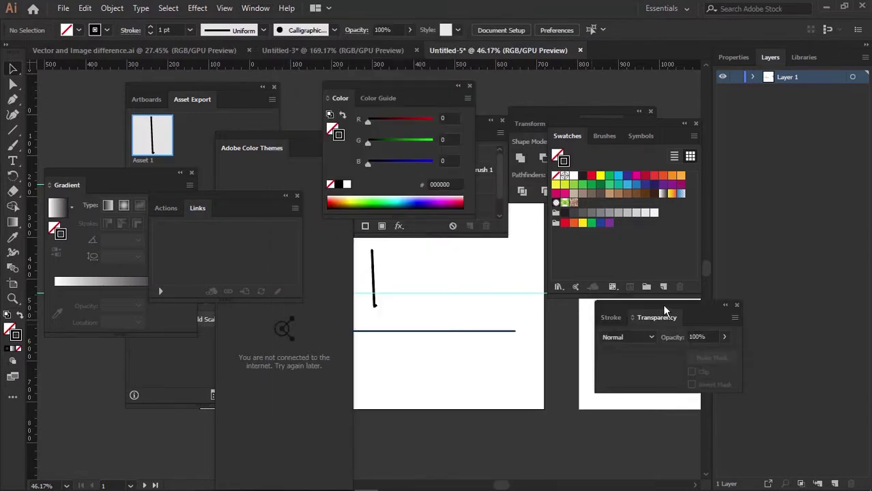
pyautogui.moveTo(665, 310); pyautogui.dragTo(441, 268)
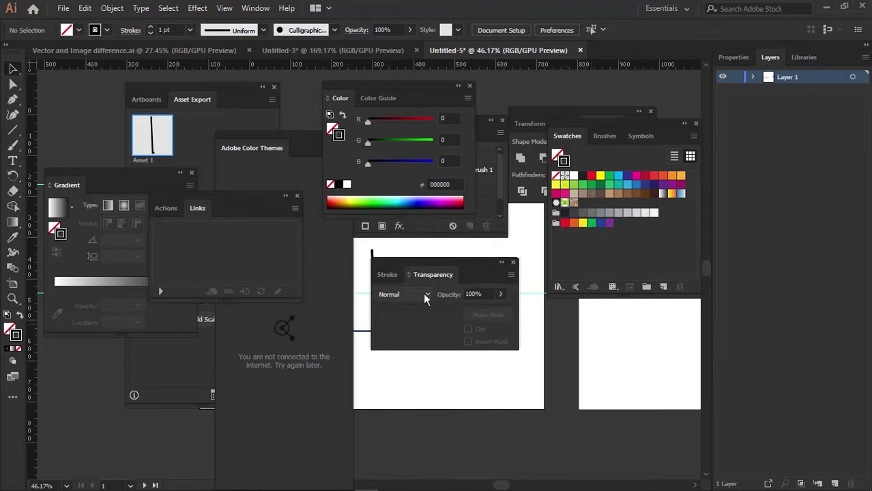
# Look through the blend modes available in the Transparency panel, leaving the mode unchosen
pyautogui.click(425, 296)
pyautogui.click(424, 294)
pyautogui.click(424, 294)
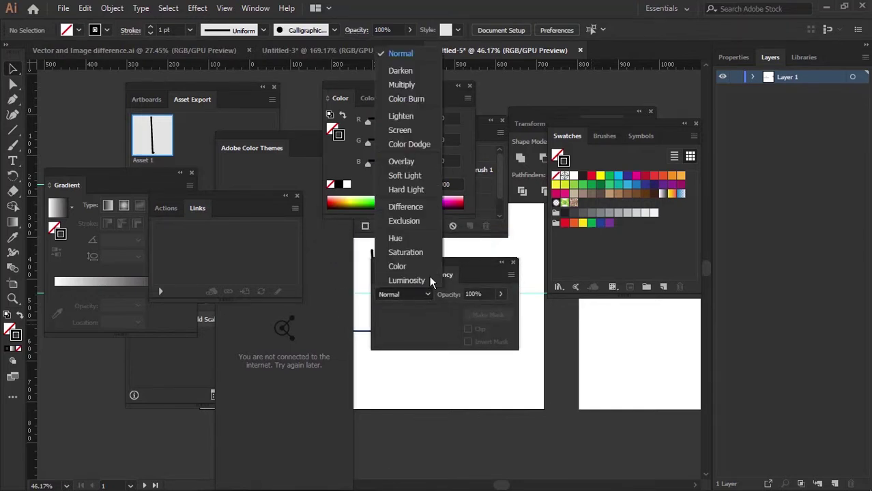
pyautogui.click(425, 336)
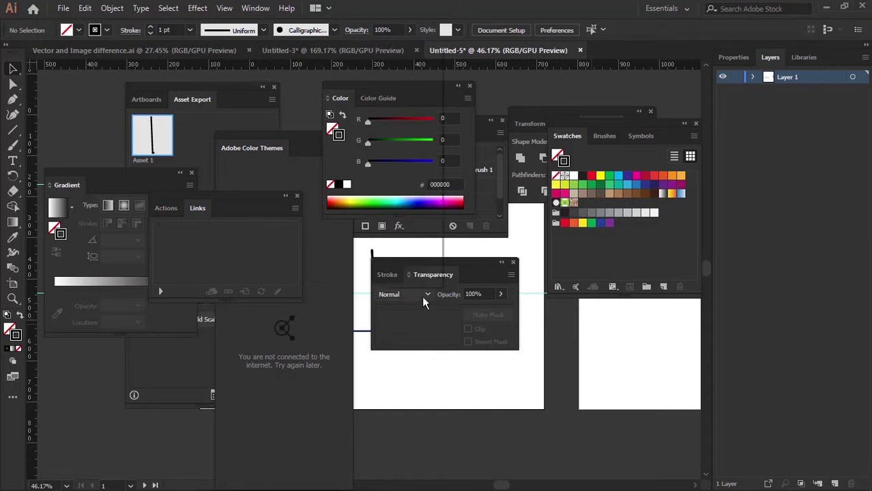
pyautogui.click(422, 294)
pyautogui.click(421, 295)
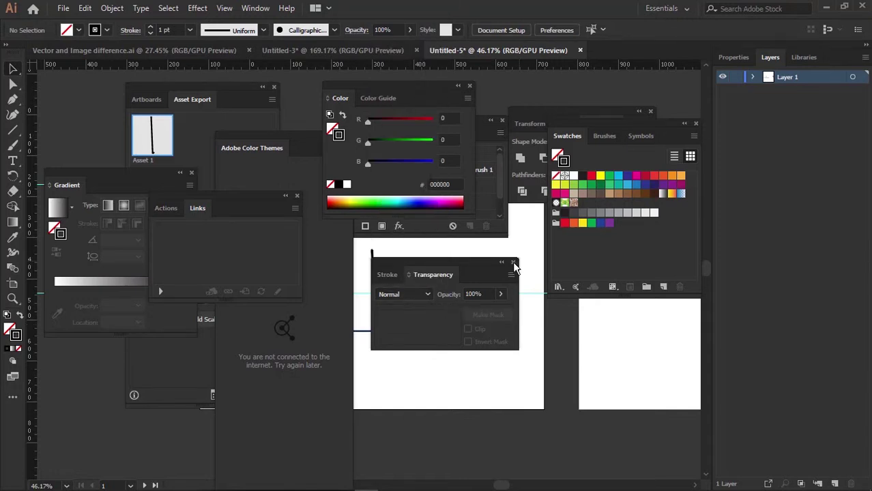
# Move the floating Color panel below the Swatches panel and bring the Properties panel back to the front
pyautogui.moveTo(444, 269)
pyautogui.mouseDown()
pyautogui.moveTo(457, 263)
pyautogui.moveTo(450, 272)
pyautogui.mouseUp()
pyautogui.moveTo(421, 99); pyautogui.dragTo(572, 336)
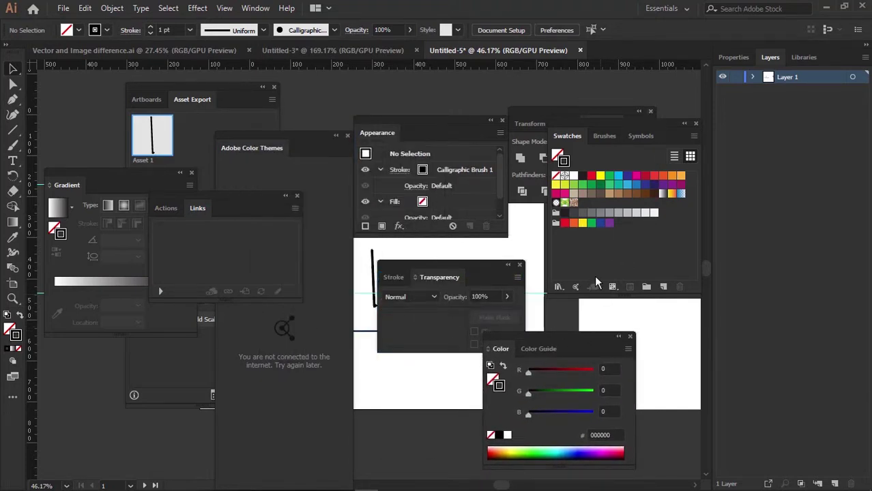
pyautogui.click(734, 57)
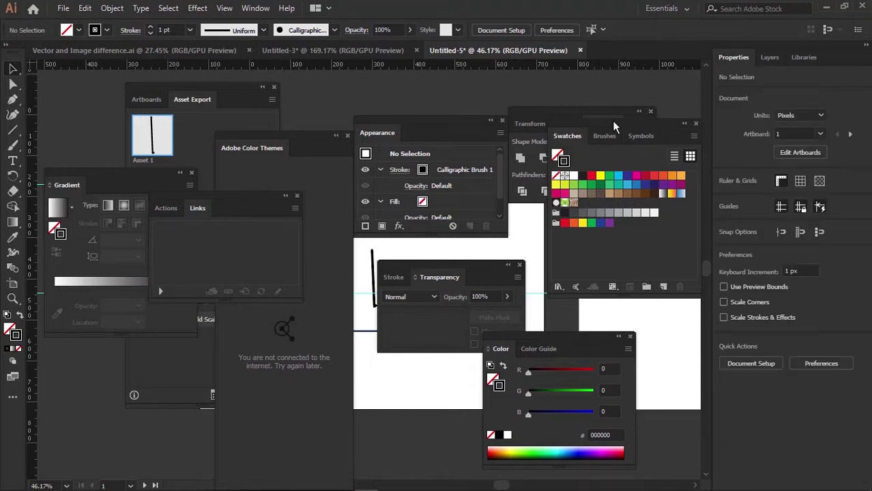
# Dock the Swatches group beside the Properties panel, collapsed to icons, and add the Pathfinder, Transform and Align panels to that dock
pyautogui.moveTo(637, 124); pyautogui.dragTo(708, 90)
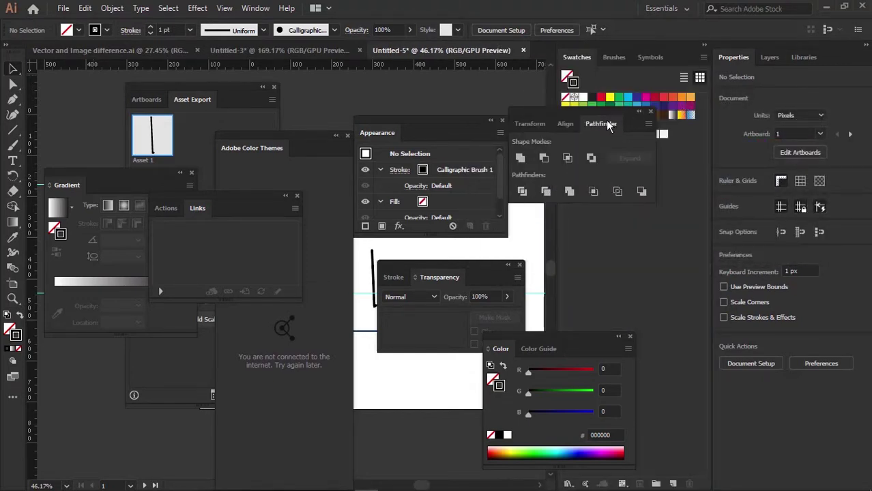
pyautogui.click(706, 46)
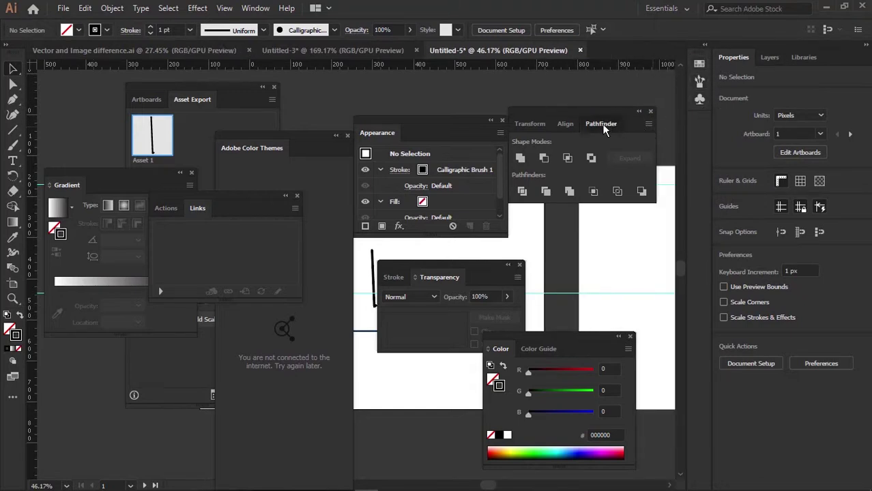
pyautogui.moveTo(604, 136); pyautogui.dragTo(699, 129)
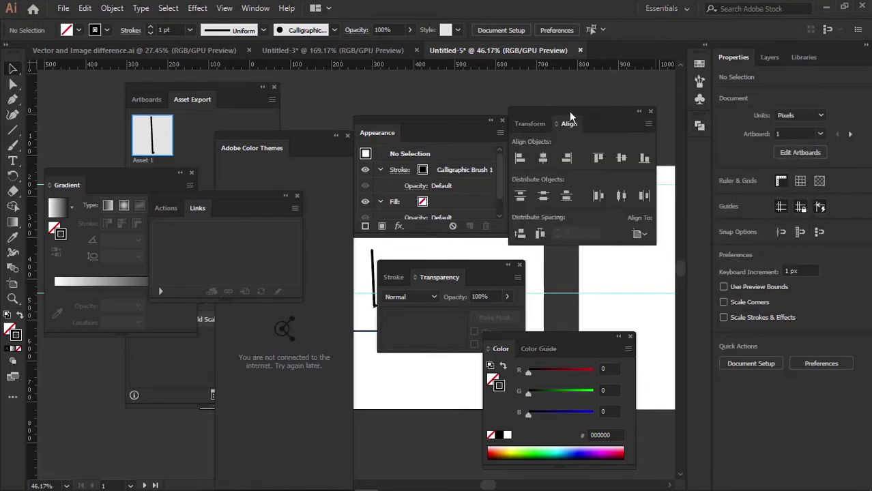
pyautogui.moveTo(595, 117); pyautogui.dragTo(699, 147)
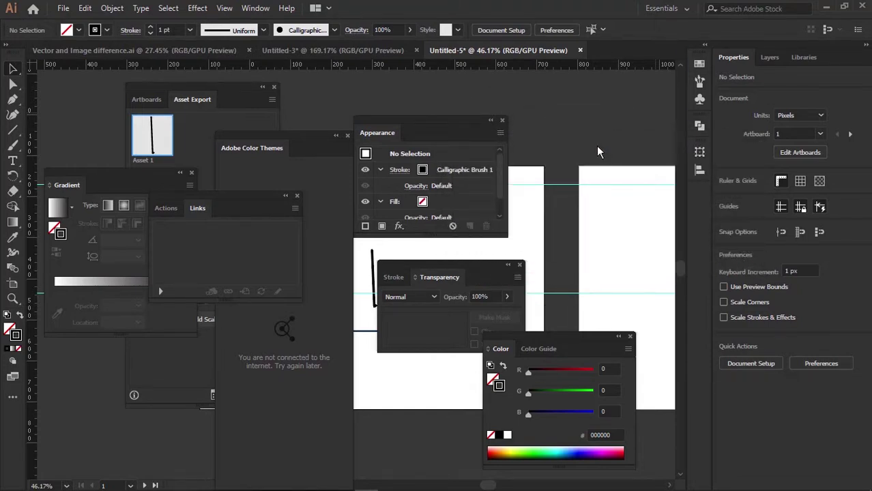
# Dock the Appearance panel and the Stroke and Transparency group in the collapsed icon column
pyautogui.moveTo(401, 121); pyautogui.dragTo(680, 210)
pyautogui.moveTo(455, 275)
pyautogui.mouseDown()
pyautogui.moveTo(507, 131)
pyautogui.moveTo(579, 143)
pyautogui.moveTo(684, 91)
pyautogui.moveTo(693, 75)
pyautogui.mouseUp()
pyautogui.moveTo(479, 132)
pyautogui.mouseDown()
pyautogui.moveTo(598, 133)
pyautogui.moveTo(697, 110)
pyautogui.moveTo(681, 115)
pyautogui.mouseUp()
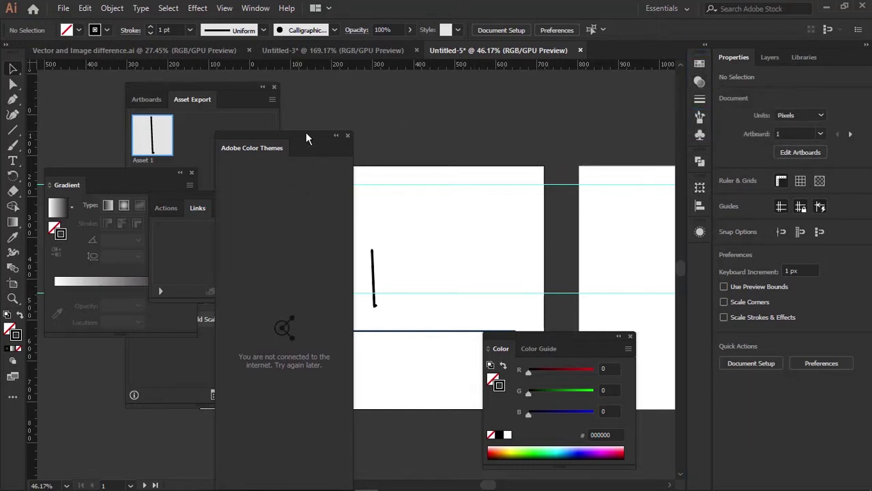
# Dock the remaining Adobe Color Themes, Asset Export, Color, Links and Gradient panel groups in the icon column
pyautogui.moveTo(303, 133); pyautogui.dragTo(700, 219)
pyautogui.moveTo(237, 88); pyautogui.dragTo(701, 174)
pyautogui.moveTo(582, 348); pyautogui.dragTo(703, 82)
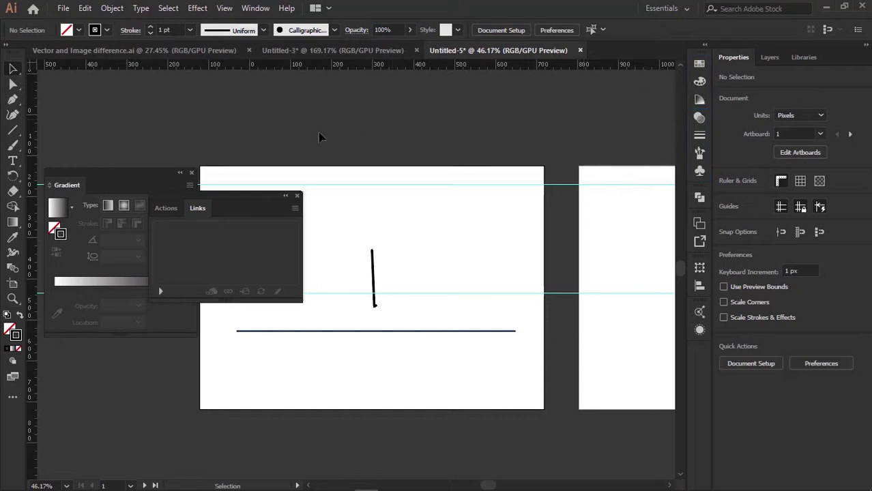
pyautogui.moveTo(256, 195); pyautogui.dragTo(699, 101)
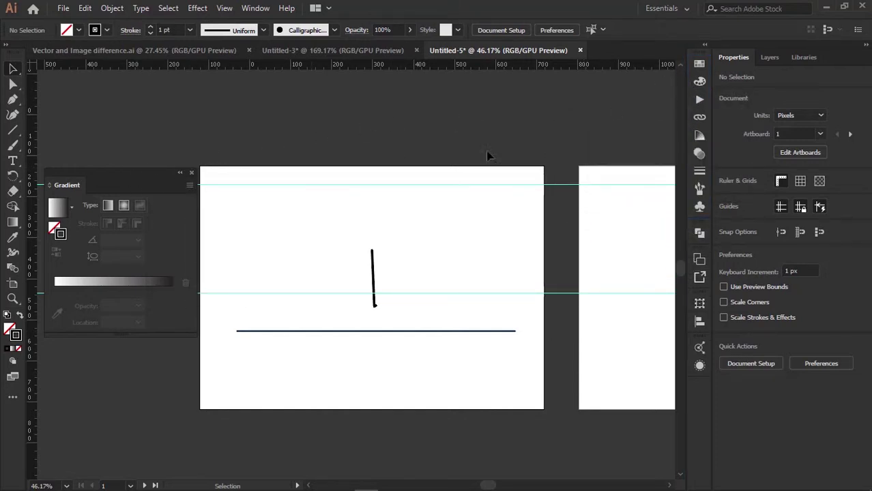
pyautogui.moveTo(152, 171); pyautogui.dragTo(691, 117)
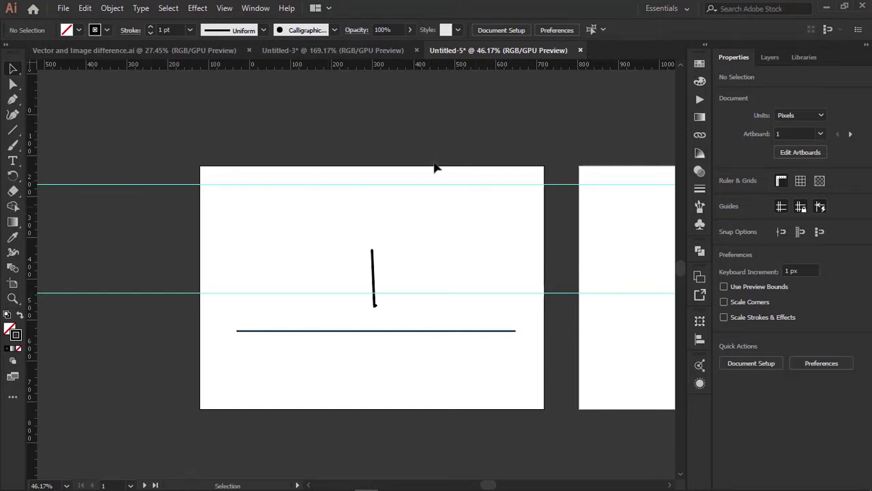
# Switch from the Essentials workspace to the custom saved workspace
pyautogui.click(660, 11)
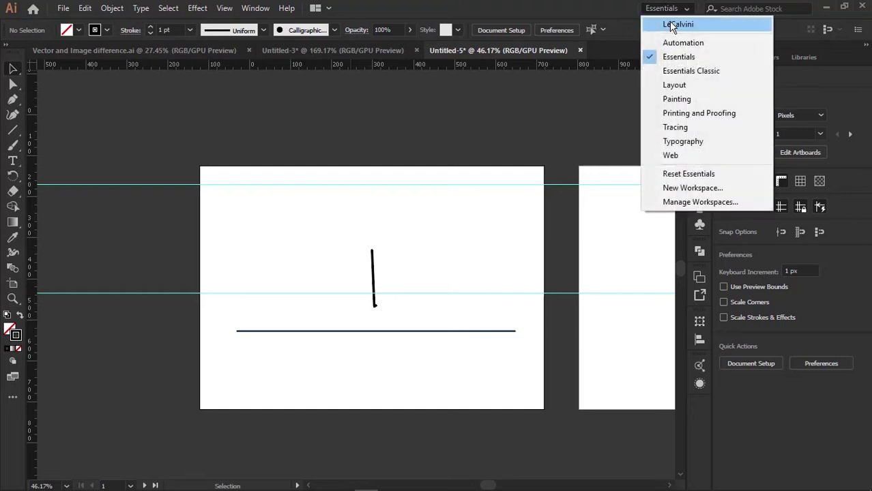
pyautogui.click(670, 25)
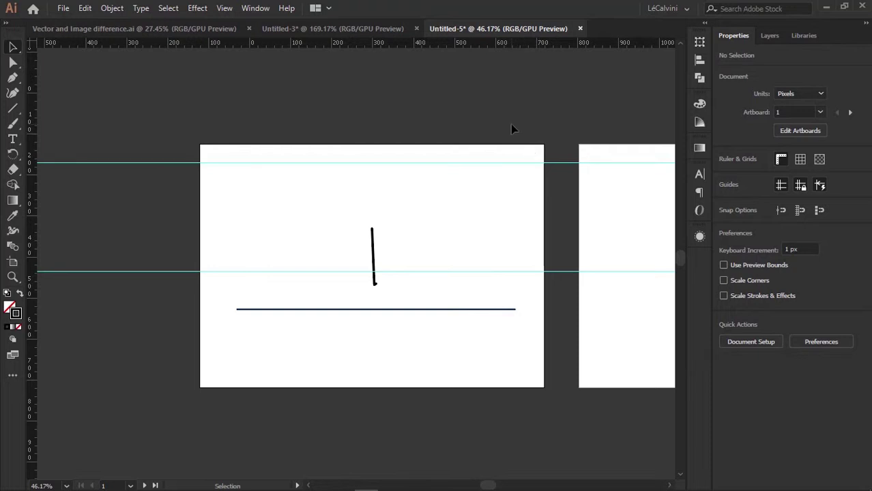
pyautogui.hscroll(5, 505, 121)
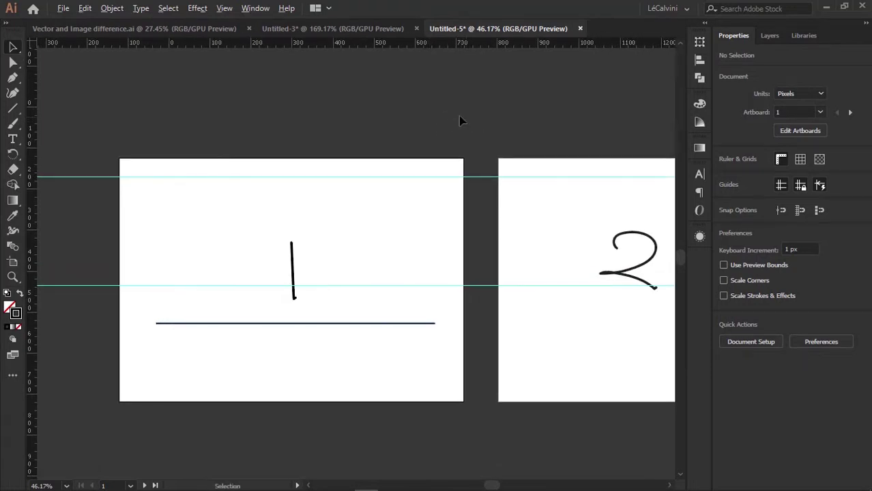
# Switch to OneNote, underline the transparency grid item in the Tutorial One list with the pen, and return to Illustrator
pyautogui.hotkey('alt', 'Tab')
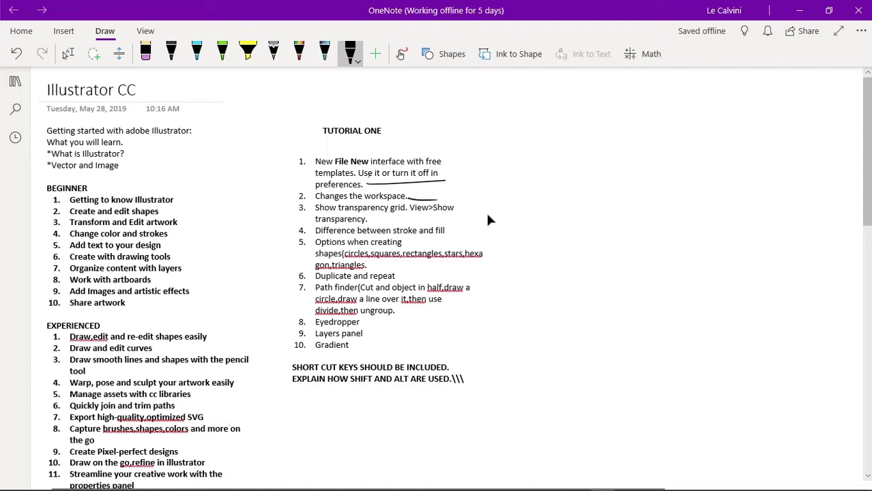
pyautogui.moveTo(374, 219); pyautogui.dragTo(457, 215)
pyautogui.hotkey('alt', 'Tab')
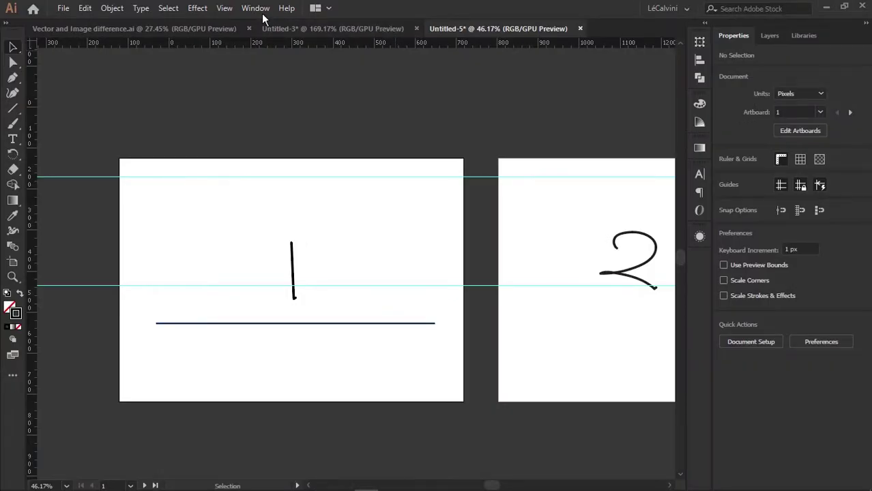
# Show the transparency grid in the open document
pyautogui.click(223, 9)
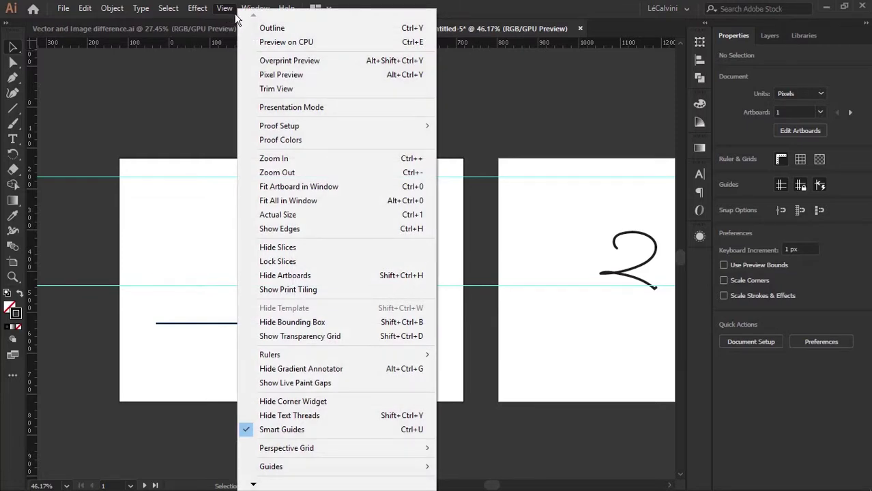
pyautogui.hotkey('alt', 'Tab')
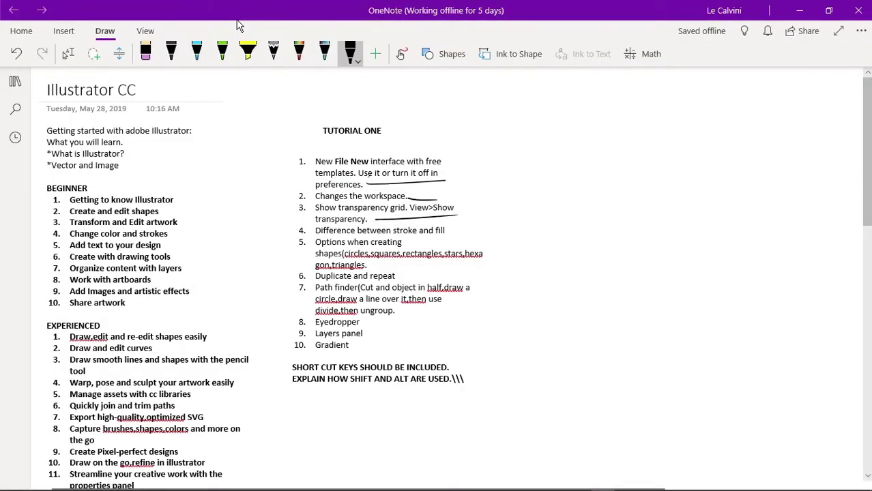
pyautogui.hotkey('alt', 'Tab')
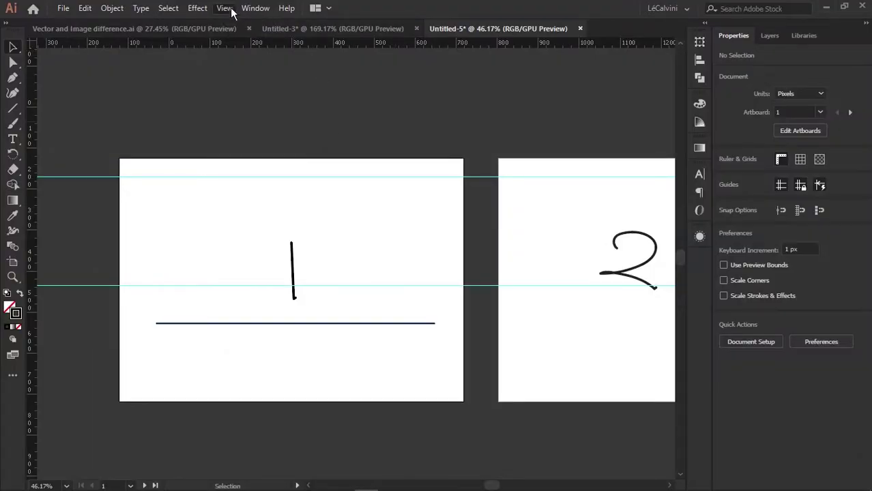
pyautogui.click(225, 8)
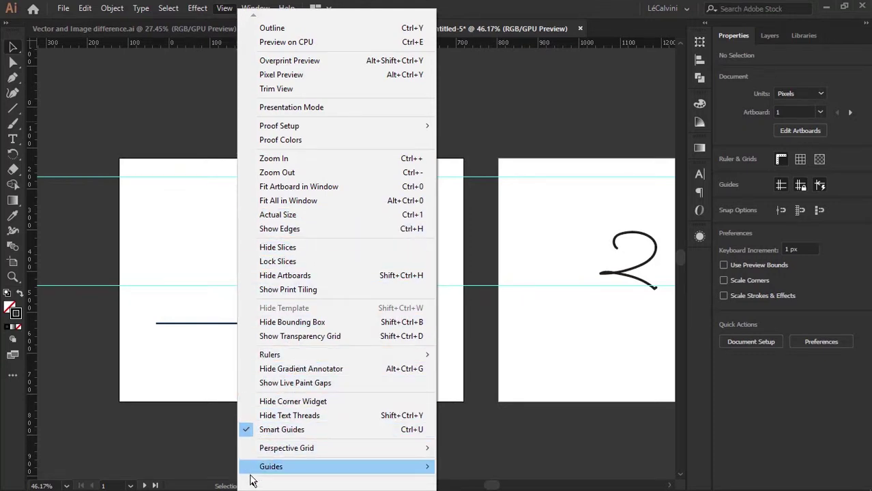
pyautogui.moveTo(253, 484)
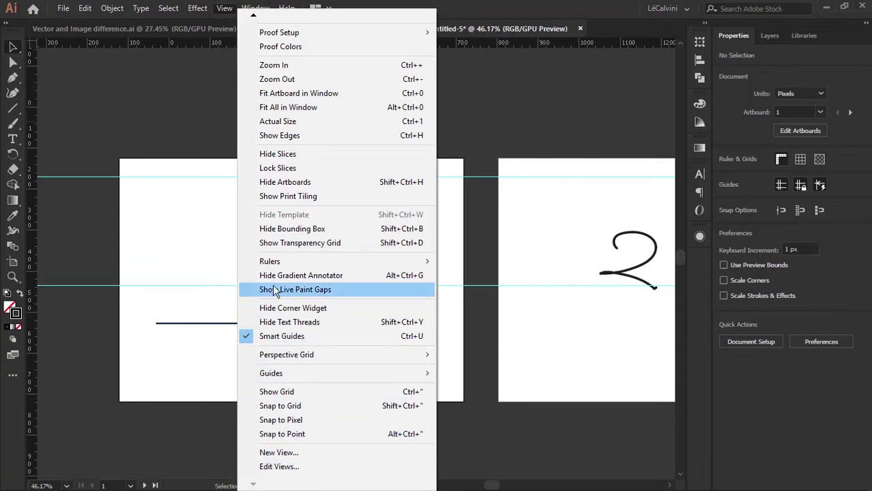
pyautogui.click(330, 245)
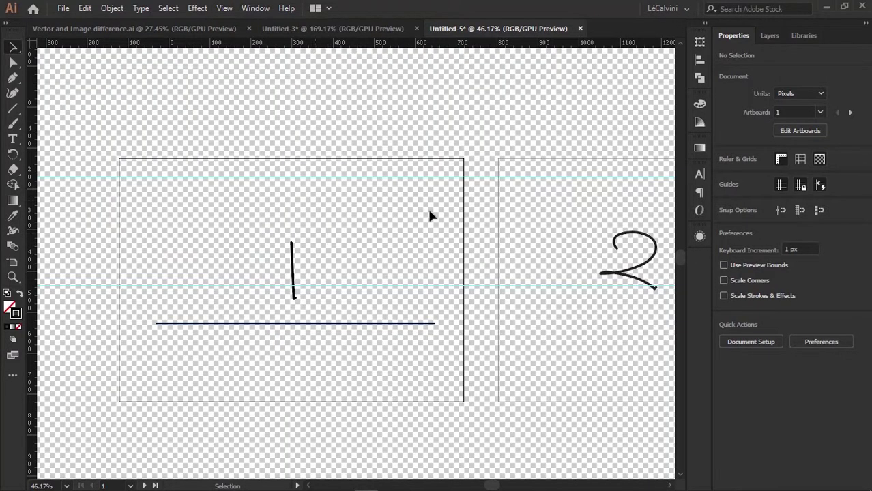
pyautogui.press('ctrl')
pyautogui.click(12, 48)
pyautogui.click(819, 185)
pyautogui.moveTo(271, 204); pyautogui.dragTo(373, 329)
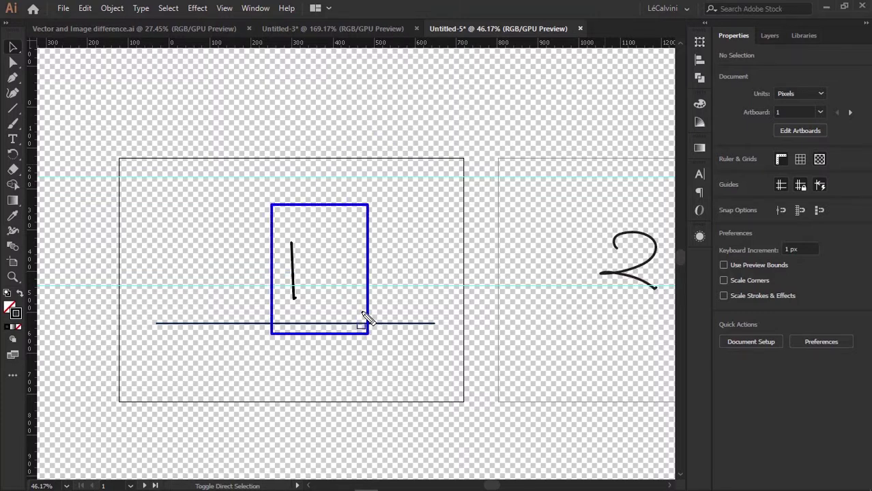
pyautogui.click(297, 240)
pyautogui.press('Delete')
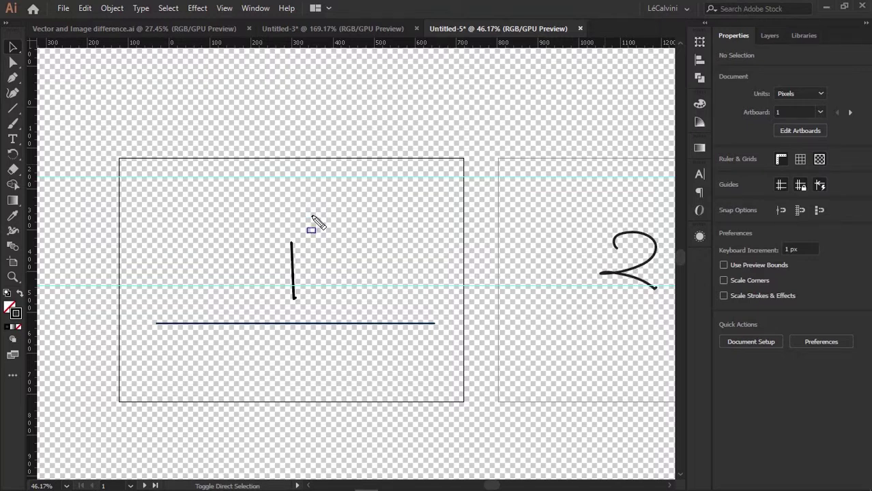
pyautogui.press('Escape')
# Hide the transparency grid to bring back the white artboards
pyautogui.press('space')
pyautogui.moveTo(396, 185); pyautogui.dragTo(370, 184)
pyautogui.click(818, 161)
pyautogui.press('space')
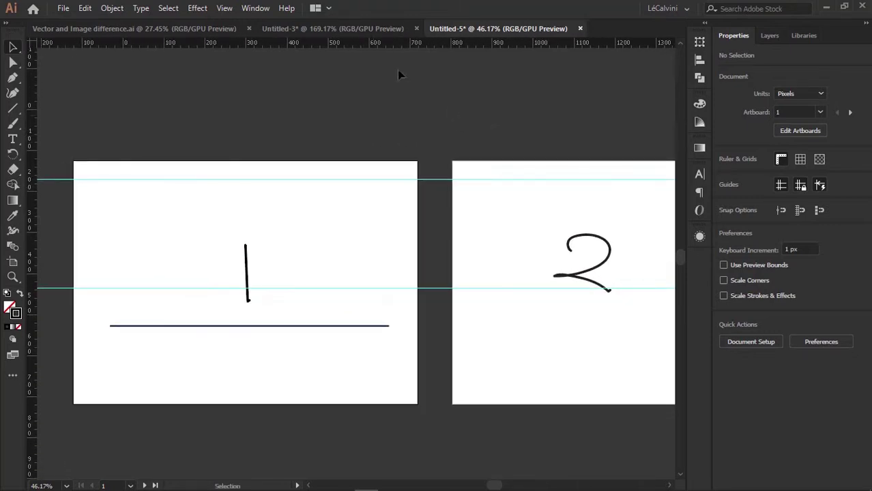
# Switch to OneNote, underline the "Difference between stroke and fill" item in the Tutorial One list, and return to Illustrator
pyautogui.hotkey('alt', 'Tab')
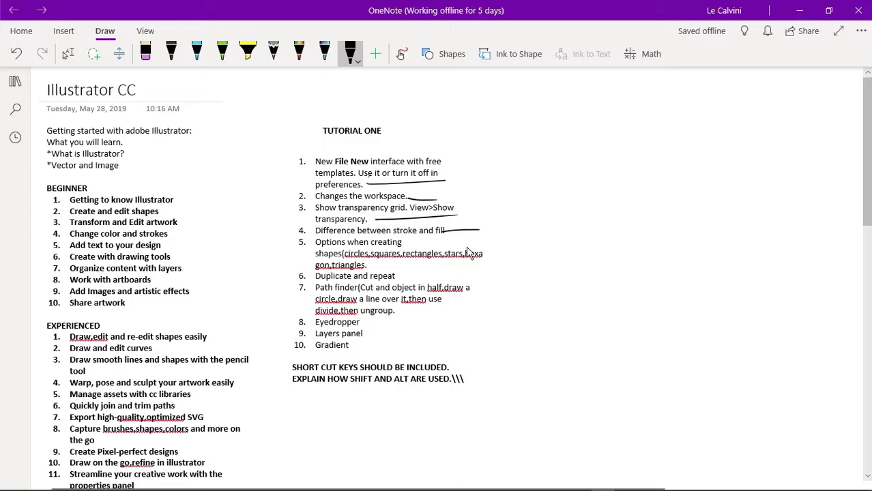
pyautogui.hotkey('alt', 'Tab')
pyautogui.press('space')
pyautogui.moveTo(343, 176); pyautogui.dragTo(466, 146)
pyautogui.press('z')
pyautogui.press('space')
pyautogui.press('v')
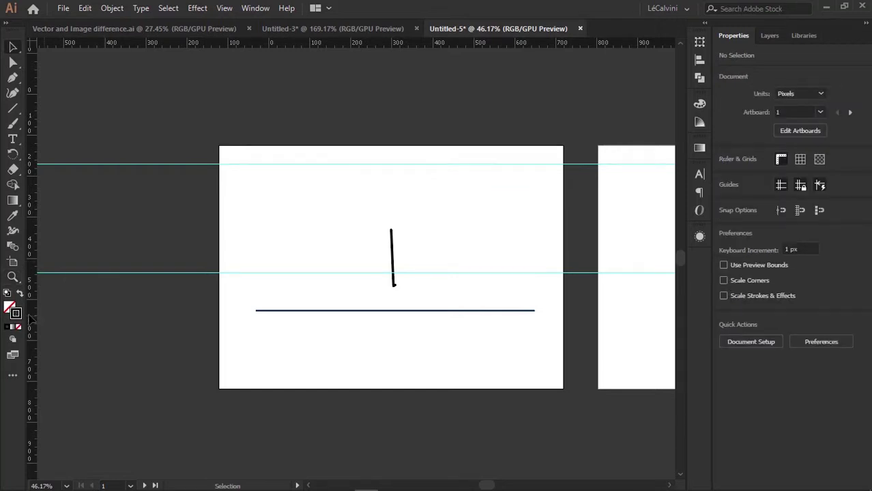
# Reset to the default white fill and black stroke, and alternate the active colour between them, ending with the fill active
pyautogui.press('d')
pyautogui.click(9, 311)
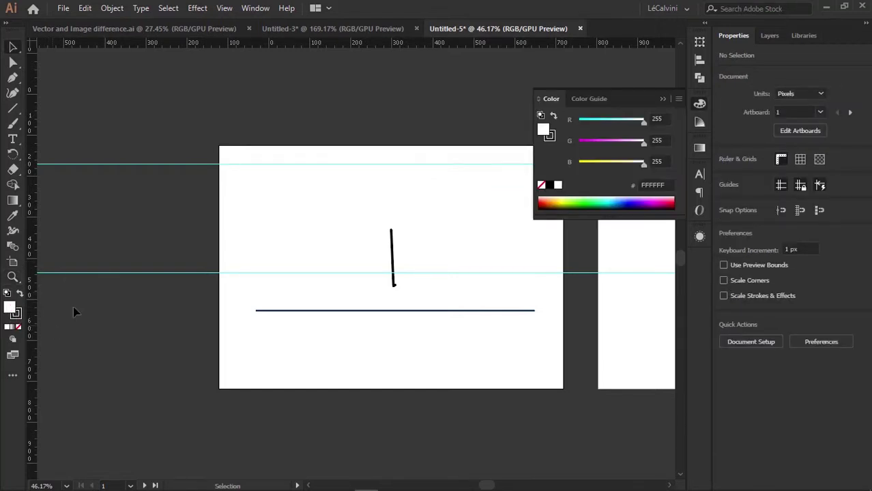
pyautogui.moveTo(109, 265); pyautogui.dragTo(175, 257)
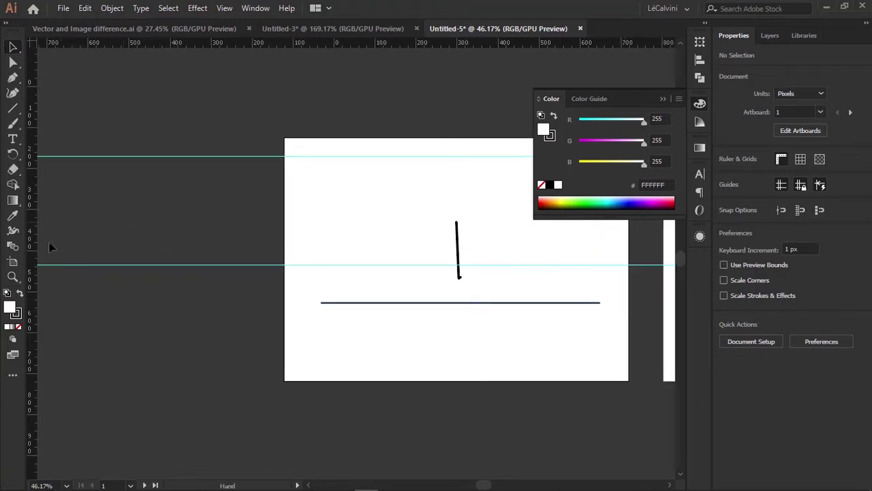
pyautogui.click(17, 315)
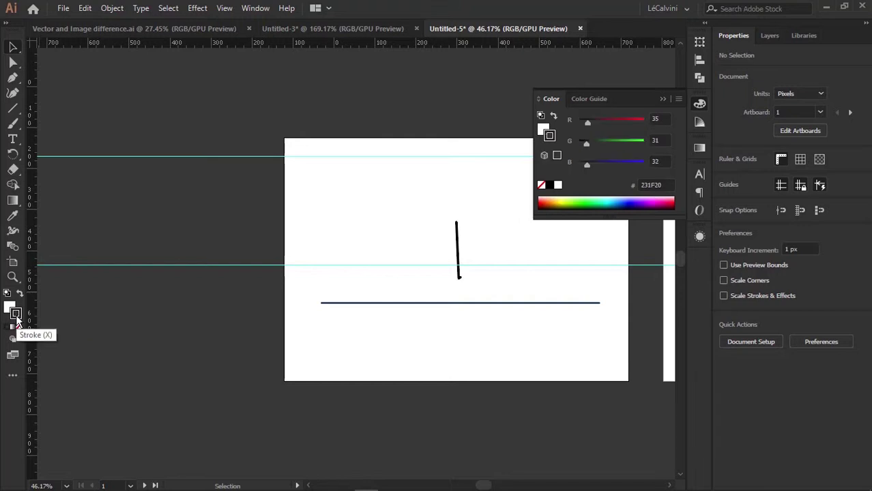
pyautogui.click(9, 305)
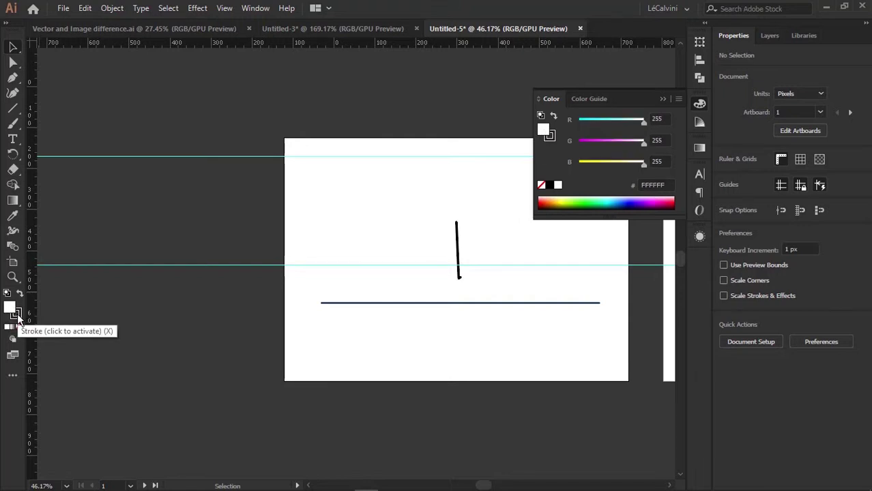
pyautogui.click(14, 313)
pyautogui.click(10, 307)
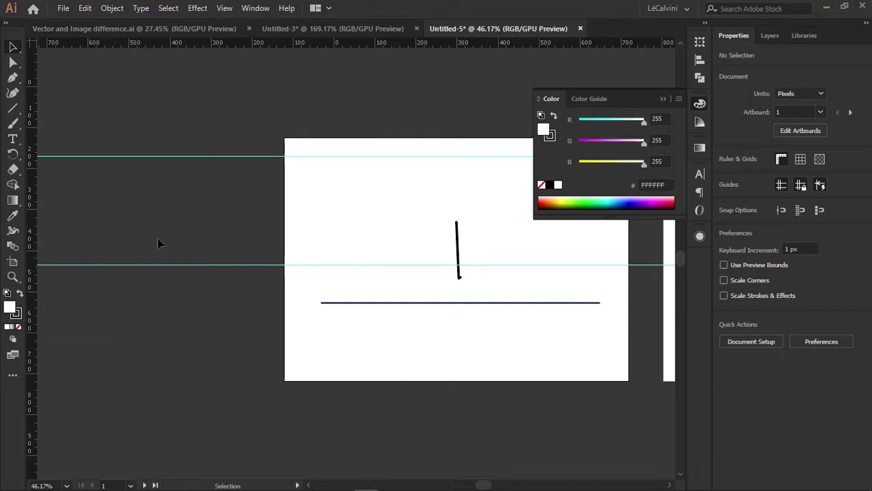
# Draw a square about 296 px wide with the Rectangle tool on the empty canvas left of the first artboard
pyautogui.press('m')
pyautogui.moveTo(65, 105); pyautogui.dragTo(174, 233)
pyautogui.moveTo(154, 202); pyautogui.dragTo(209, 232)
pyautogui.press('v')
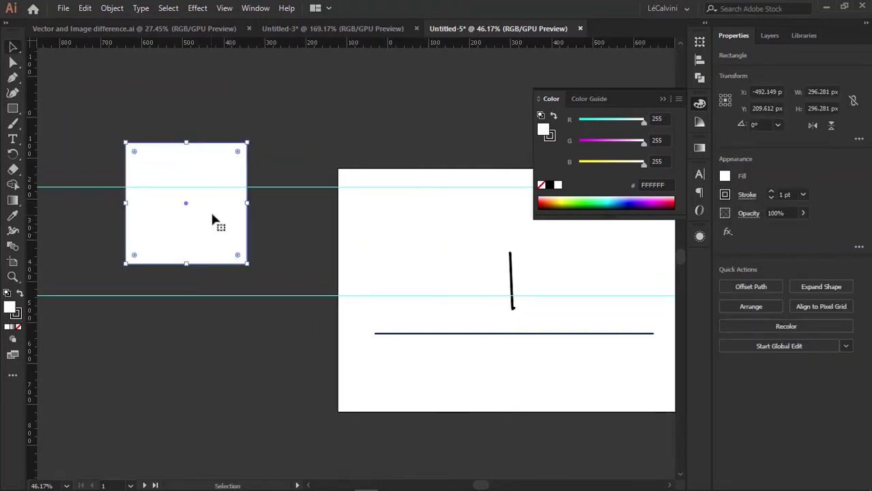
# Set the square's stroke weight to 5 pt
pyautogui.click(772, 192)
pyautogui.click(773, 192)
pyautogui.click(772, 192)
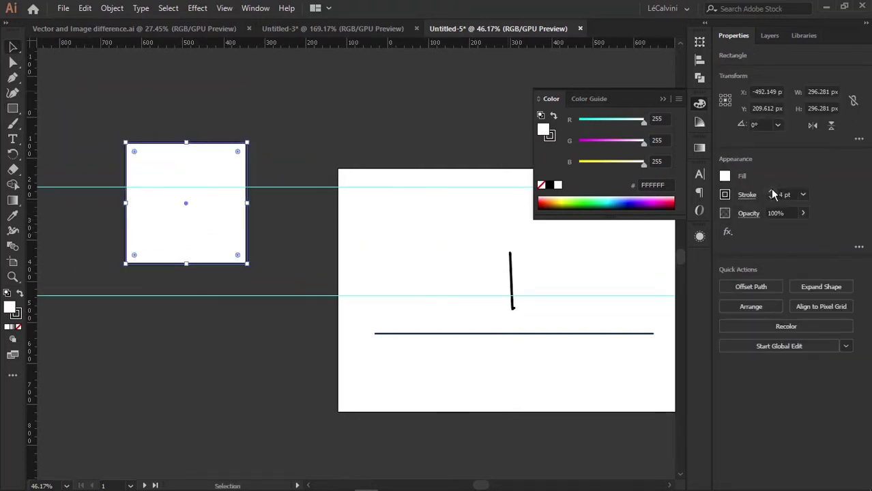
pyautogui.click(292, 210)
pyautogui.moveTo(260, 211); pyautogui.dragTo(347, 205)
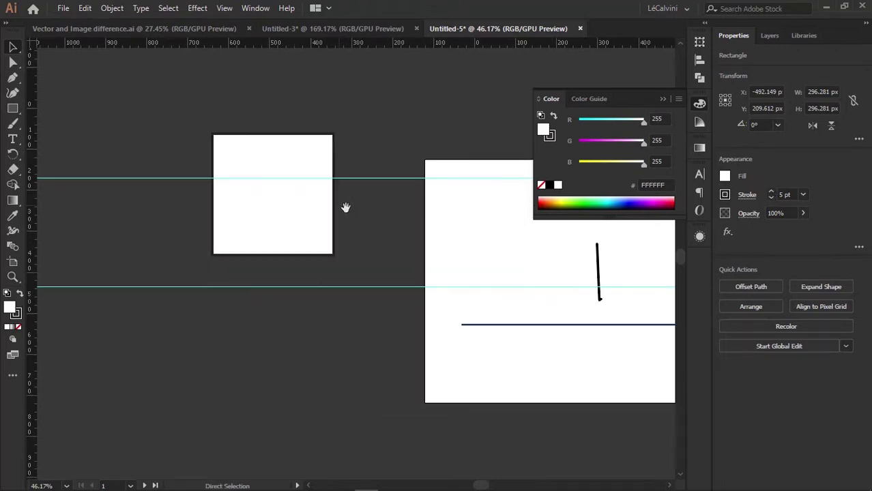
# Set the square's stroke colour to pure black, 000000
pyautogui.press('b')
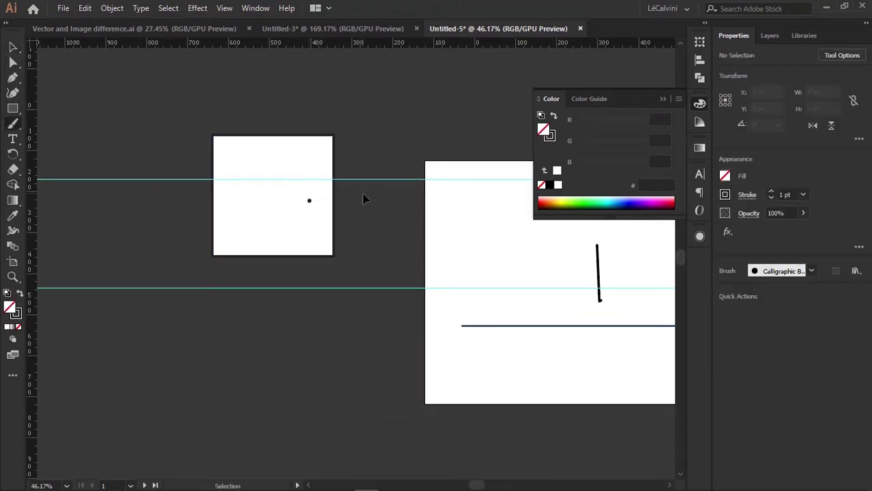
pyautogui.keyDown('ctrl'); pyautogui.click(300, 207); pyautogui.keyUp('ctrl')
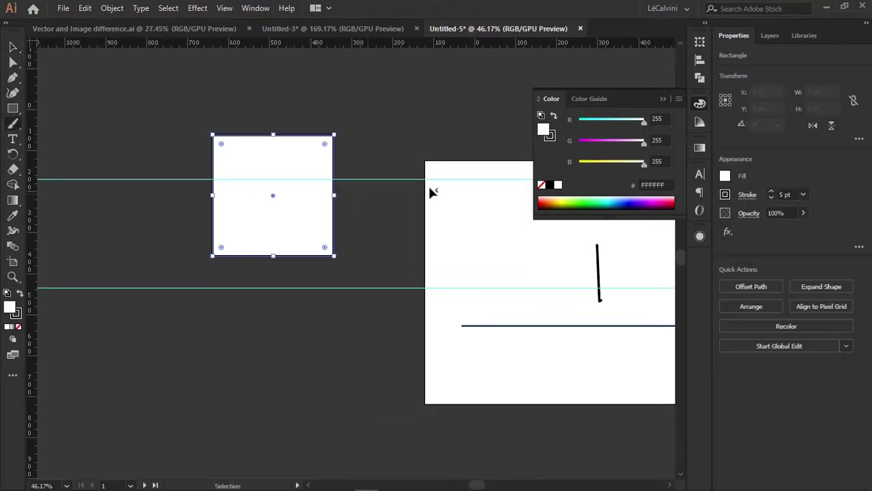
pyautogui.click(551, 139)
pyautogui.click(551, 189)
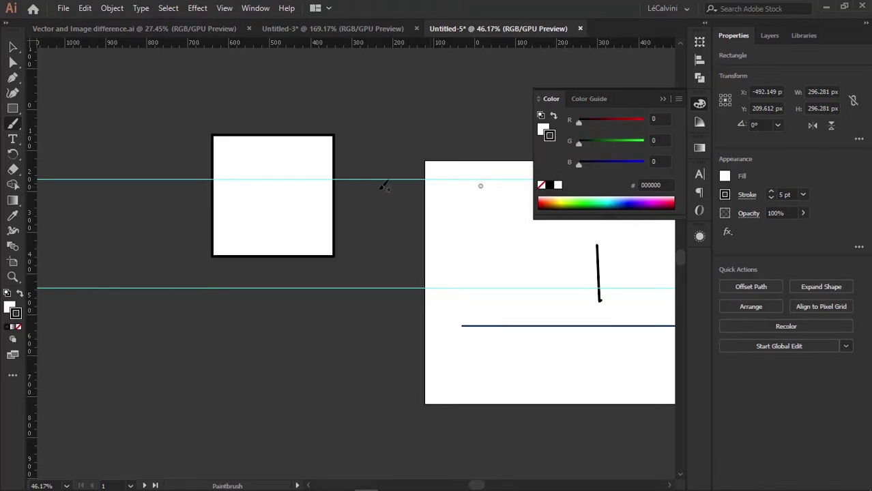
# Deselect the square and handwrite the word FILL inside it with the Paintbrush
pyautogui.keyDown('ctrl'); pyautogui.click(369, 195); pyautogui.keyUp('ctrl')
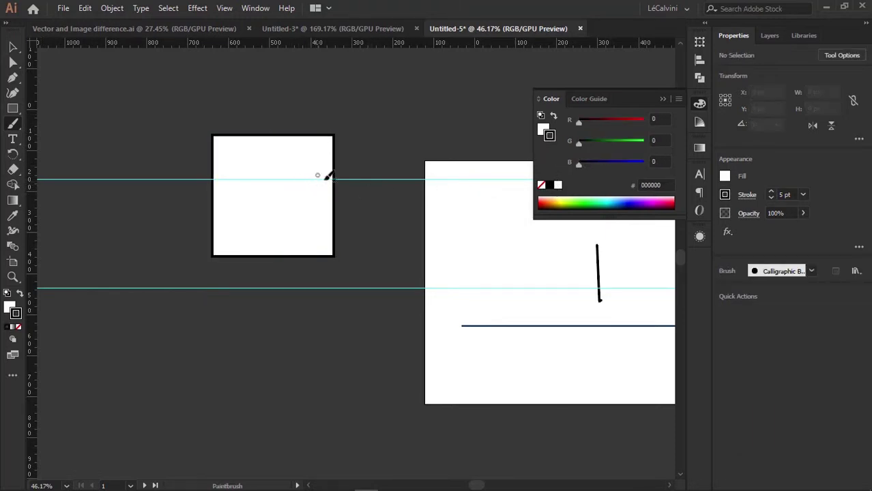
pyautogui.moveTo(233, 185); pyautogui.dragTo(238, 215)
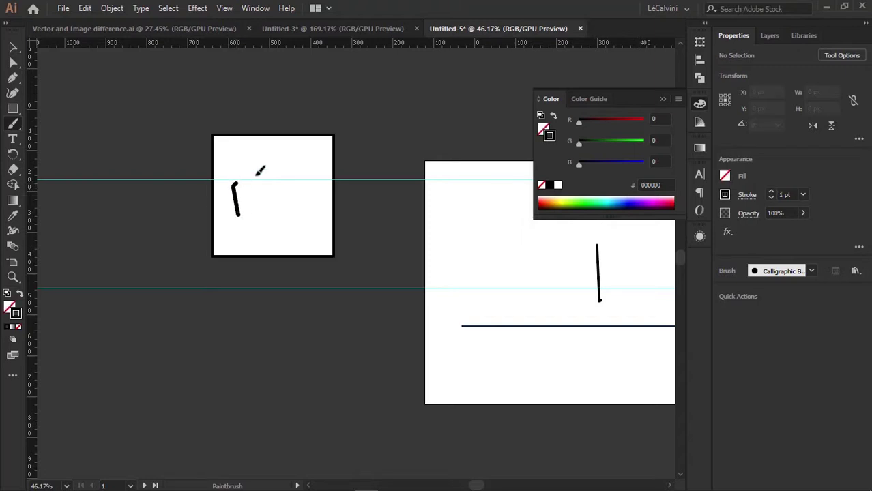
pyautogui.moveTo(234, 179)
pyautogui.mouseDown()
pyautogui.moveTo(257, 172)
pyautogui.moveTo(263, 213)
pyautogui.moveTo(310, 192)
pyautogui.moveTo(352, 212)
pyautogui.moveTo(371, 237)
pyautogui.mouseUp()
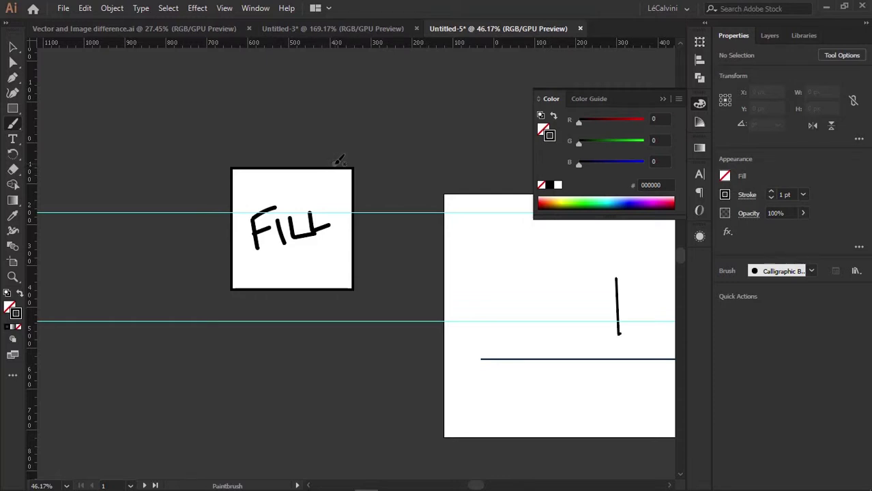
# Set the brush stroke to white and handwrite the word "stroke" above the square with an arrow pointing at its edge
pyautogui.click(557, 185)
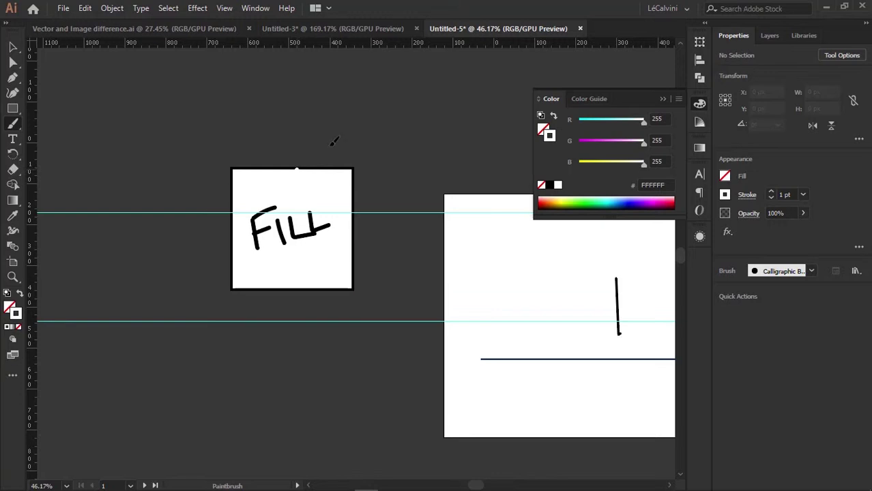
pyautogui.moveTo(332, 145); pyautogui.dragTo(337, 135)
pyautogui.hotkey('ctrl', 'z')
pyautogui.moveTo(289, 152)
pyautogui.mouseDown()
pyautogui.moveTo(278, 164)
pyautogui.moveTo(379, 138)
pyautogui.moveTo(380, 162)
pyautogui.moveTo(365, 189)
pyautogui.moveTo(376, 194)
pyautogui.moveTo(369, 200)
pyautogui.moveTo(376, 176)
pyautogui.moveTo(358, 214)
pyautogui.mouseUp()
pyautogui.press('space')
pyautogui.press('space')
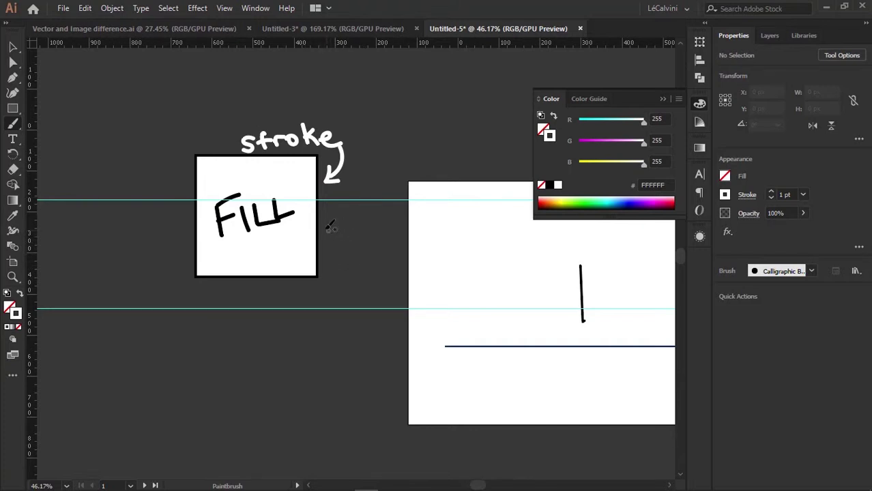
# Load the labelled square's white fill and black stroke as the current colours, deselect it, and make the fill active
pyautogui.press('space')
pyautogui.moveTo(339, 229)
pyautogui.mouseDown()
pyautogui.moveTo(355, 222)
pyautogui.moveTo(344, 244)
pyautogui.mouseUp()
pyautogui.press('v')
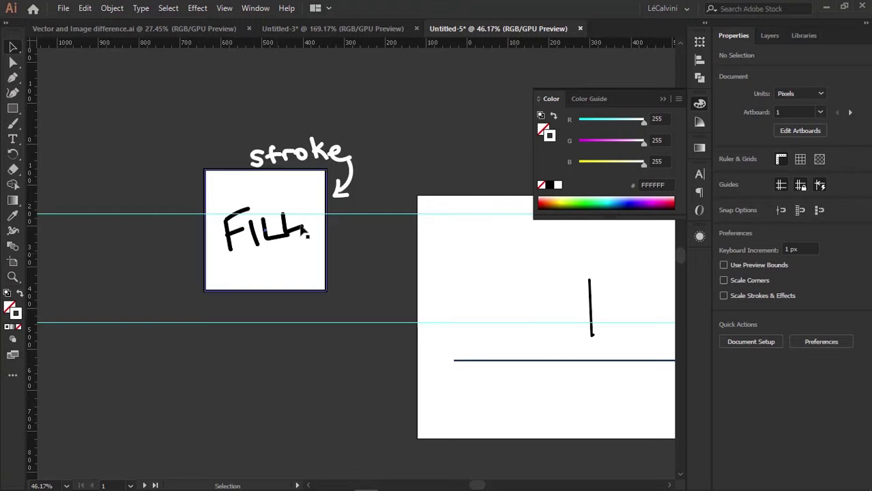
pyautogui.moveTo(326, 213)
pyautogui.mouseDown()
pyautogui.moveTo(345, 194)
pyautogui.moveTo(341, 224)
pyautogui.moveTo(347, 218)
pyautogui.mouseUp()
pyautogui.click(353, 246)
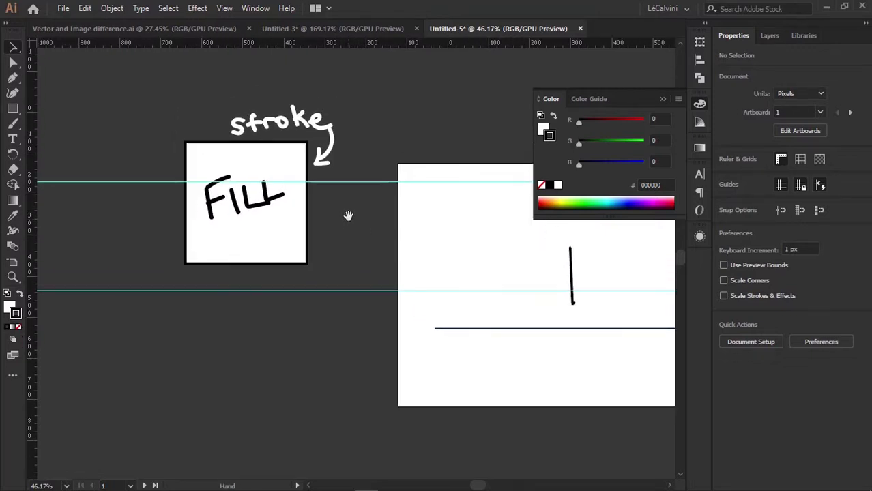
pyautogui.click(11, 308)
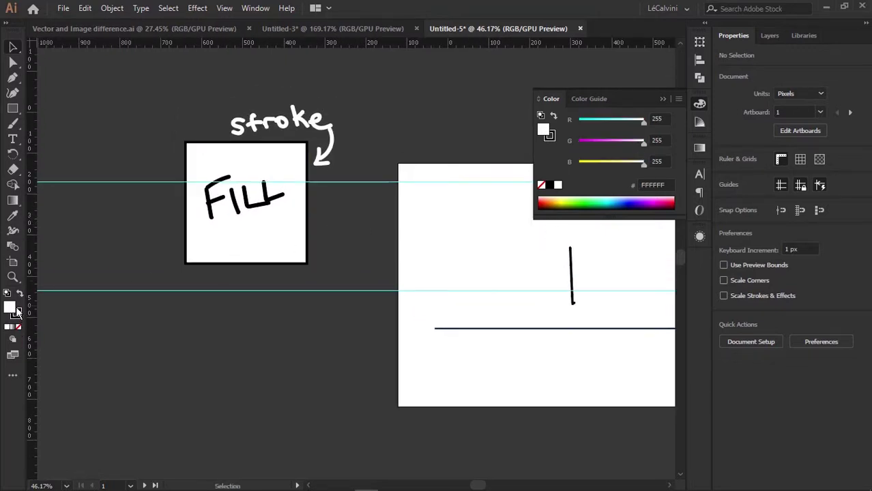
# Duplicate the square about 596 px to the left of the labelled one and select the copy
pyautogui.moveTo(247, 298); pyautogui.dragTo(331, 274)
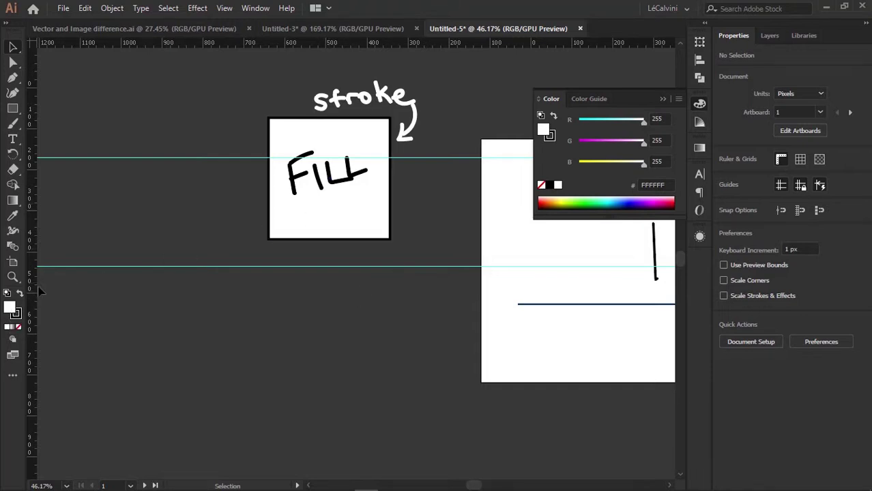
pyautogui.click(289, 214)
pyautogui.moveTo(298, 211); pyautogui.dragTo(189, 221)
pyautogui.click(268, 280)
pyautogui.click(236, 244)
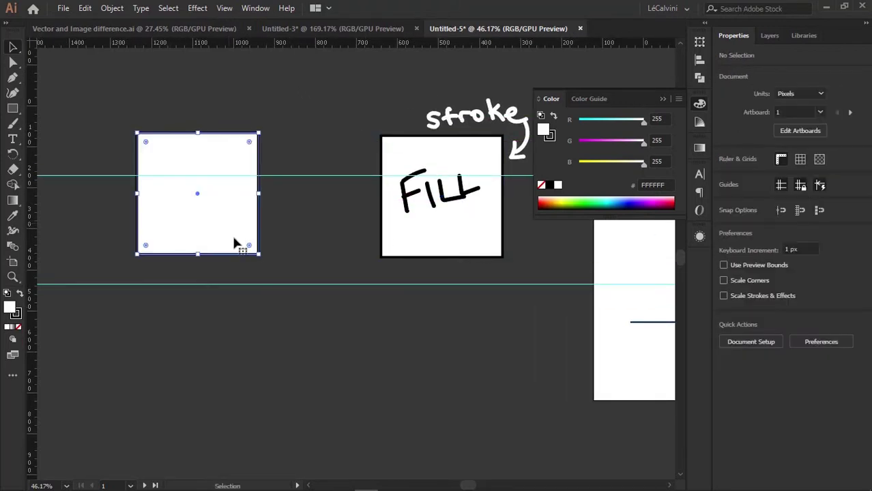
# Toggle the active colour of the duplicated square repeatedly between fill and stroke, ending with the stroke active
pyautogui.press('x')
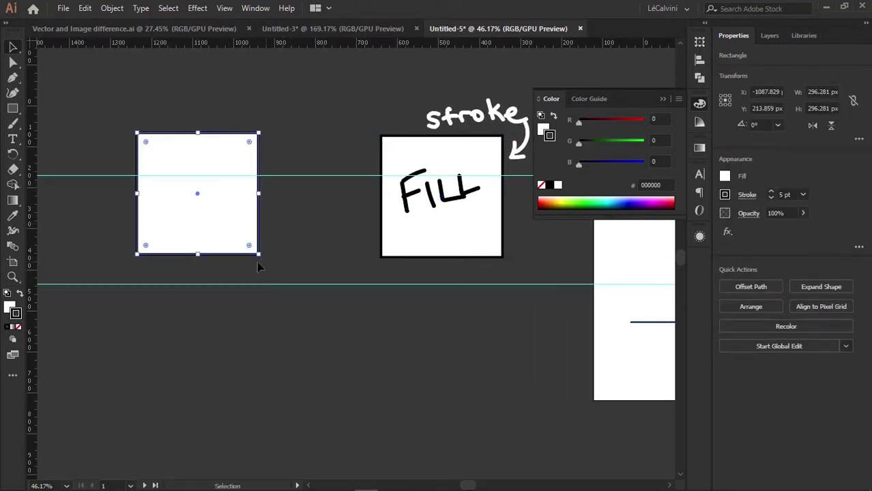
pyautogui.press('x')
pyautogui.press('x')
pyautogui.press('x')
pyautogui.press('x')
pyautogui.press('x')
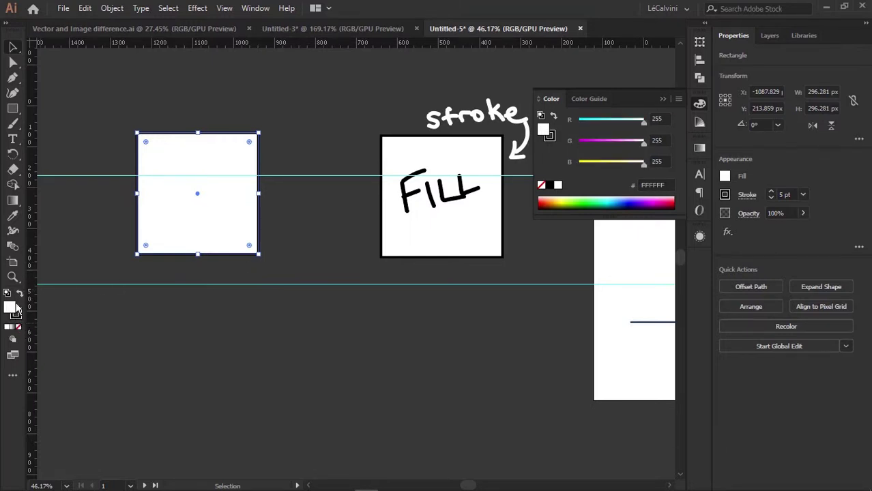
pyautogui.press('x')
pyautogui.press('x')
pyautogui.press('x')
pyautogui.press('x')
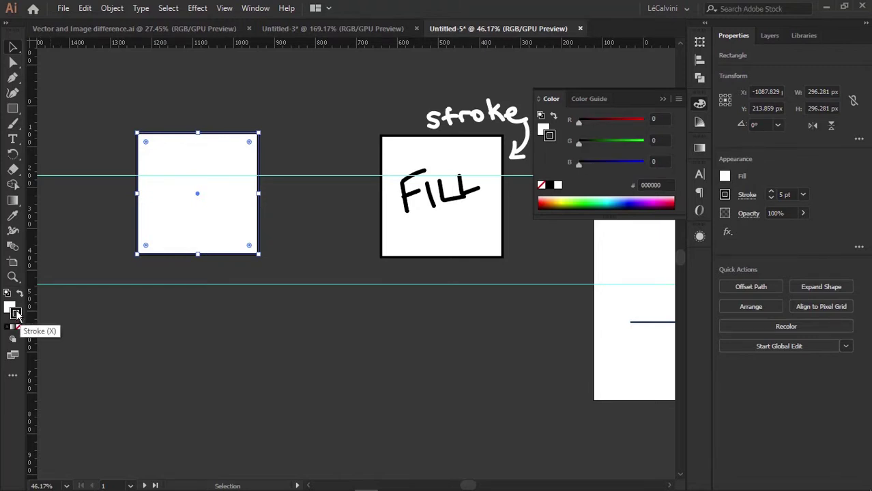
# Toggle the active colour between fill and stroke, set the duplicated square's fill to cyan 1DFFFF by lowering red to 29, and deselect it
pyautogui.press('x')
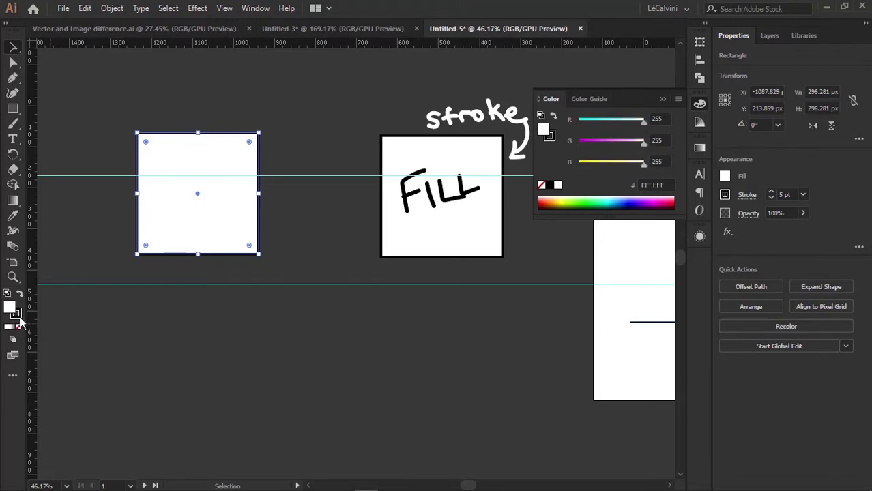
pyautogui.press('x')
pyautogui.press('x')
pyautogui.press('x')
pyautogui.press('x')
pyautogui.press('x')
pyautogui.press('x')
pyautogui.moveTo(641, 118); pyautogui.dragTo(586, 122)
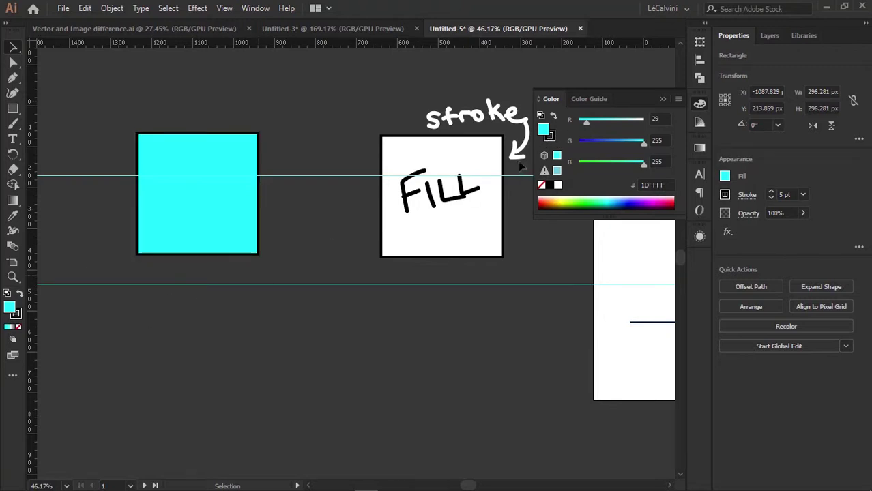
pyautogui.click(352, 203)
# Set the cyan square's stroke to orange FFAC42, check it by reselecting the square, and deselect it
pyautogui.click(225, 217)
pyautogui.press('x')
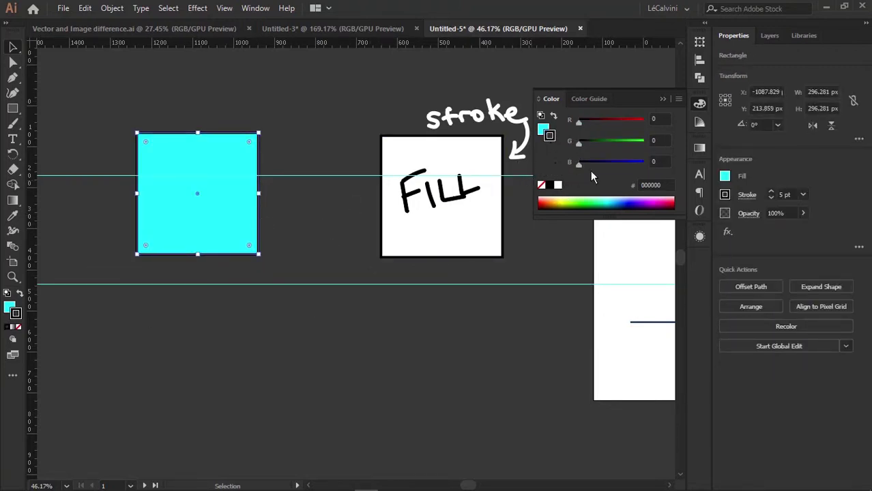
pyautogui.moveTo(590, 164)
pyautogui.mouseDown()
pyautogui.moveTo(618, 141)
pyautogui.moveTo(610, 122)
pyautogui.moveTo(650, 121)
pyautogui.moveTo(594, 163)
pyautogui.mouseUp()
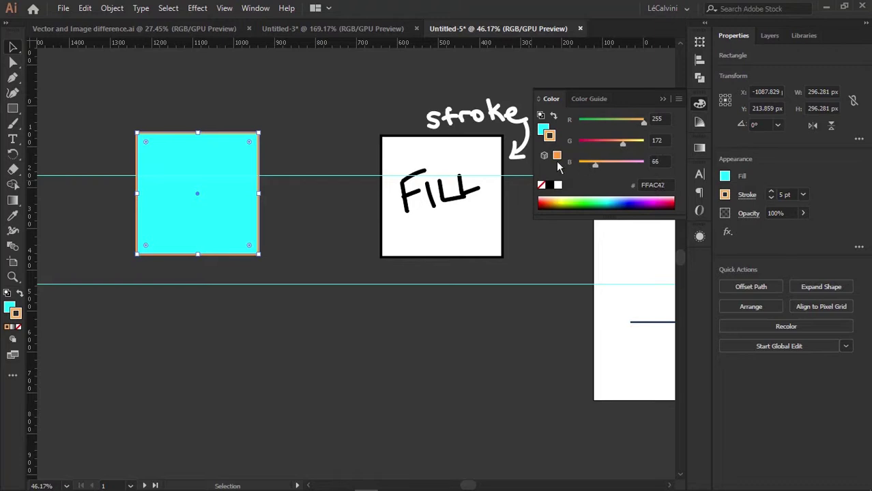
pyautogui.click(283, 203)
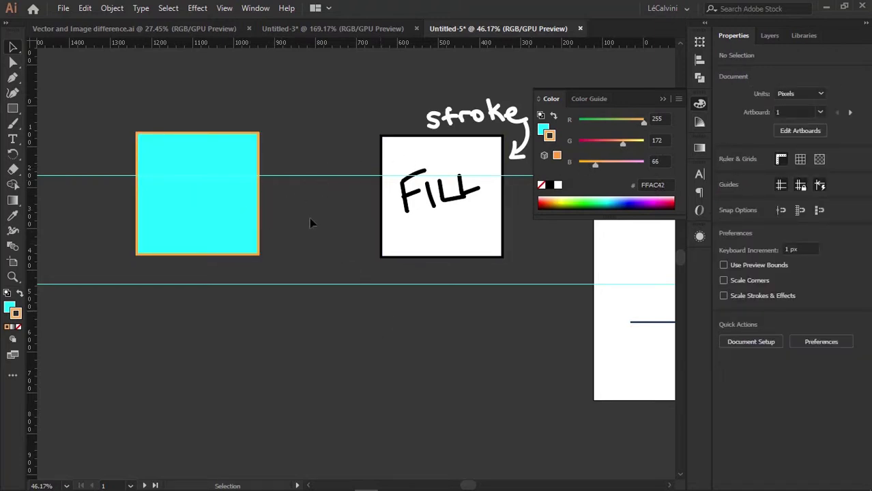
pyautogui.click(254, 253)
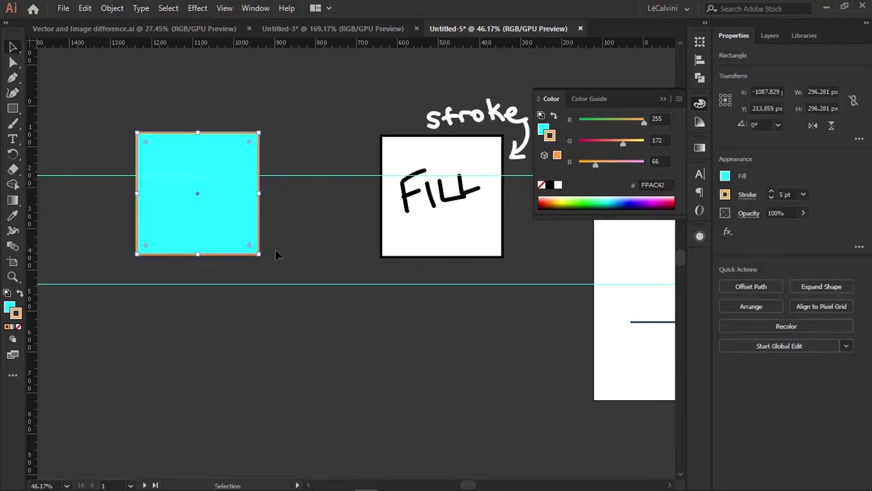
pyautogui.click(326, 209)
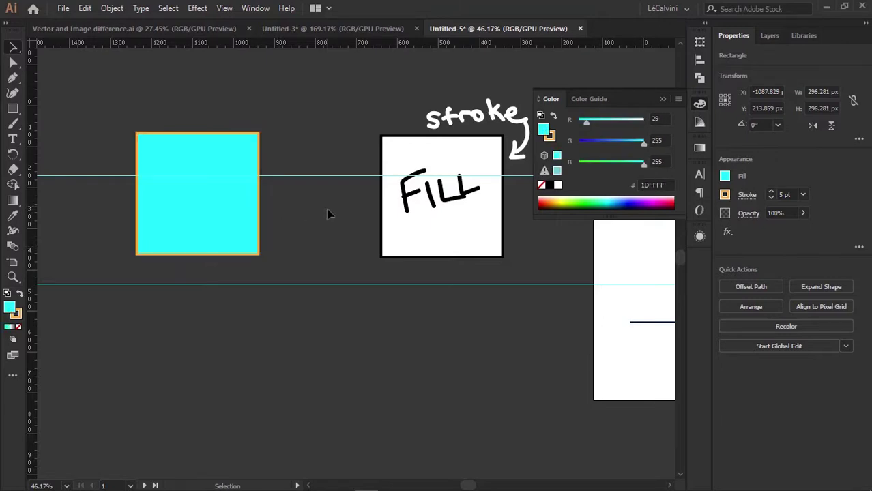
# Switch to the OneNote outline, undo the stray ink mark near item 5, and return to Illustrator
pyautogui.hotkey('alt', 'Tab')
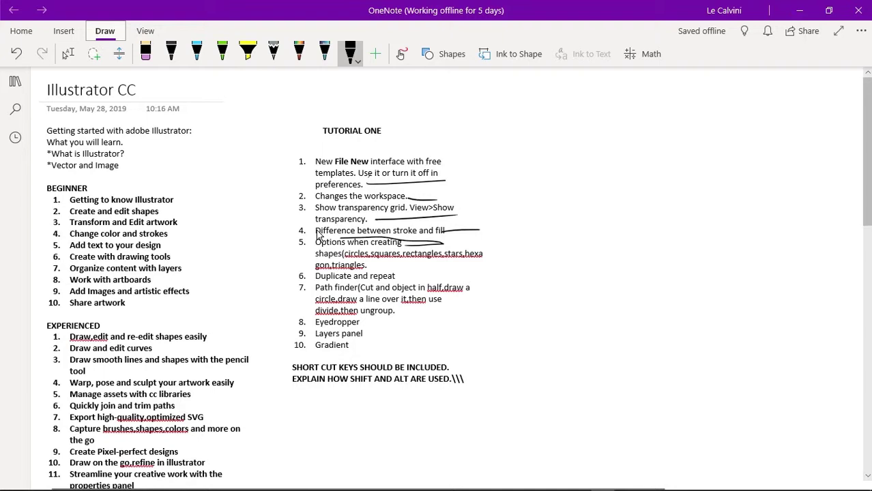
pyautogui.hotkey('ctrl', 'z')
pyautogui.hotkey('ctrl', 'y')
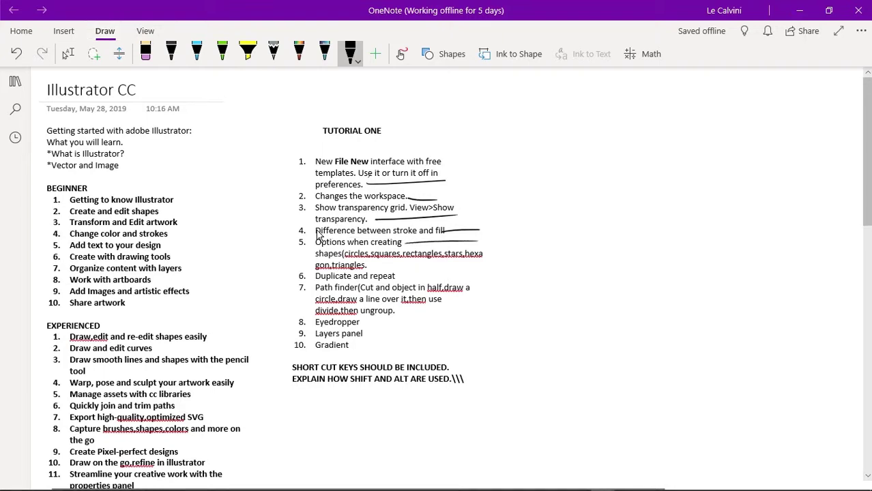
pyautogui.hotkey('alt', 'Tab')
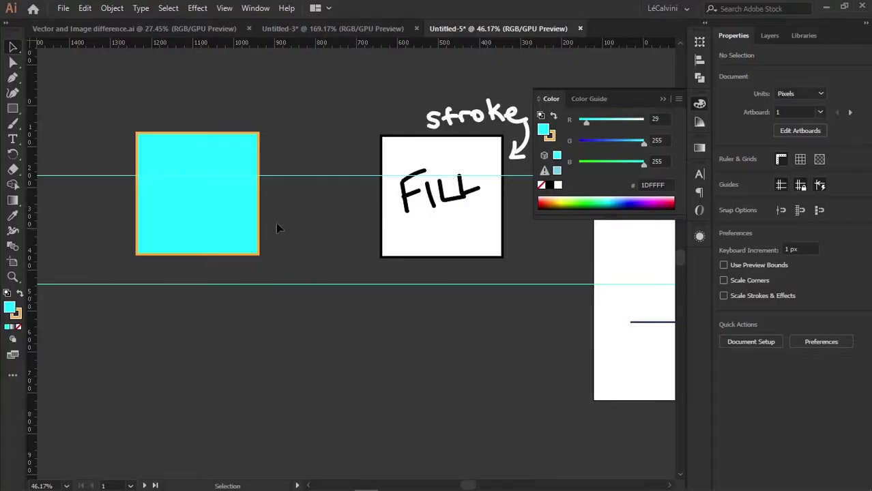
# Examine the Selection tool's group, activate the Direct Selection tool briefly, and return to the Selection tool
pyautogui.press('space')
pyautogui.moveTo(276, 222); pyautogui.dragTo(436, 266)
pyautogui.moveTo(382, 242); pyautogui.dragTo(454, 278)
pyautogui.moveTo(406, 223); pyautogui.dragTo(471, 269)
pyautogui.moveTo(307, 195); pyautogui.dragTo(380, 233)
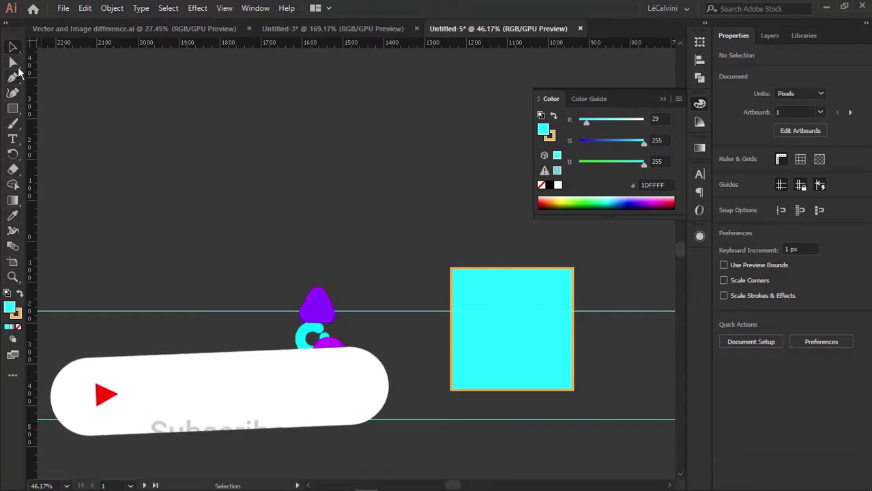
pyautogui.moveTo(121, 104); pyautogui.dragTo(145, 116)
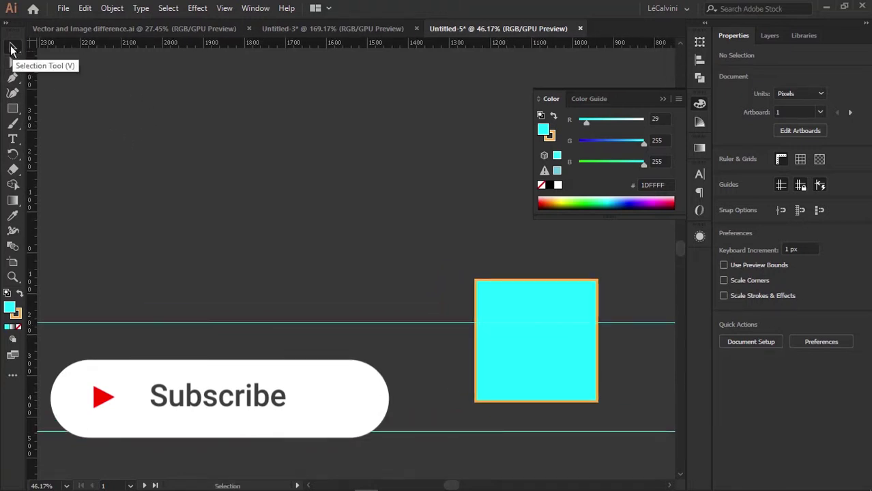
pyautogui.click(12, 48)
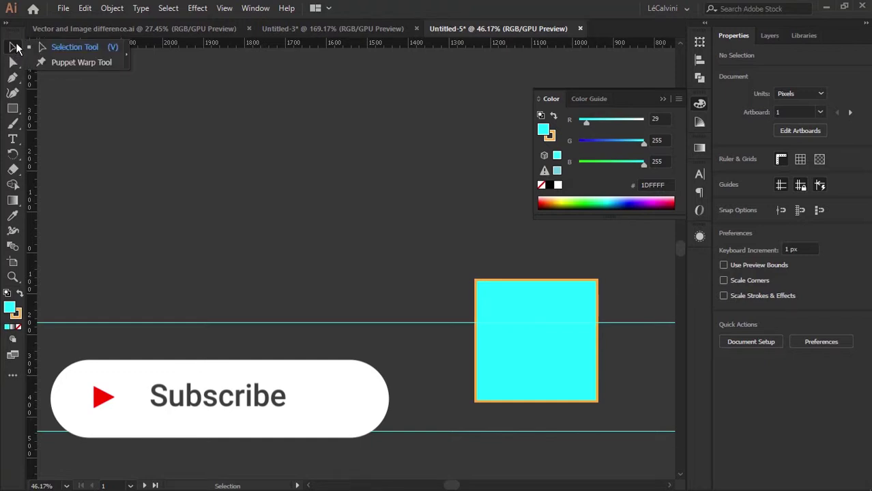
pyautogui.click(117, 49)
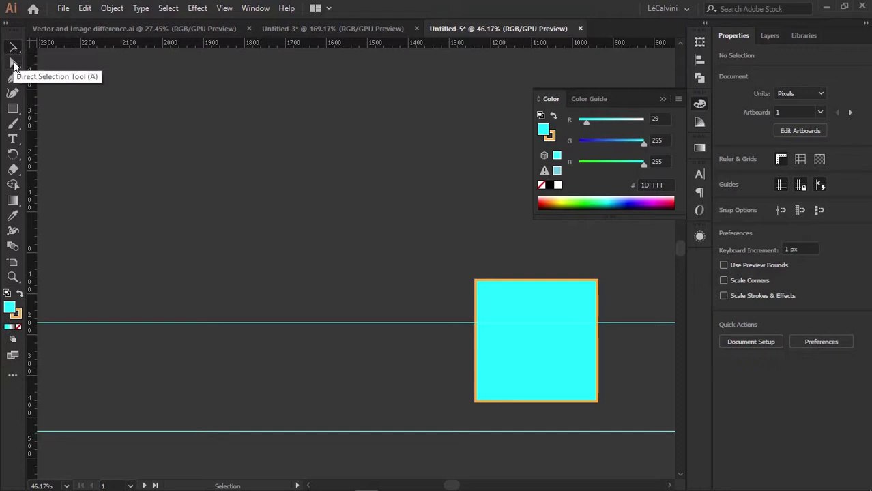
pyautogui.click(15, 64)
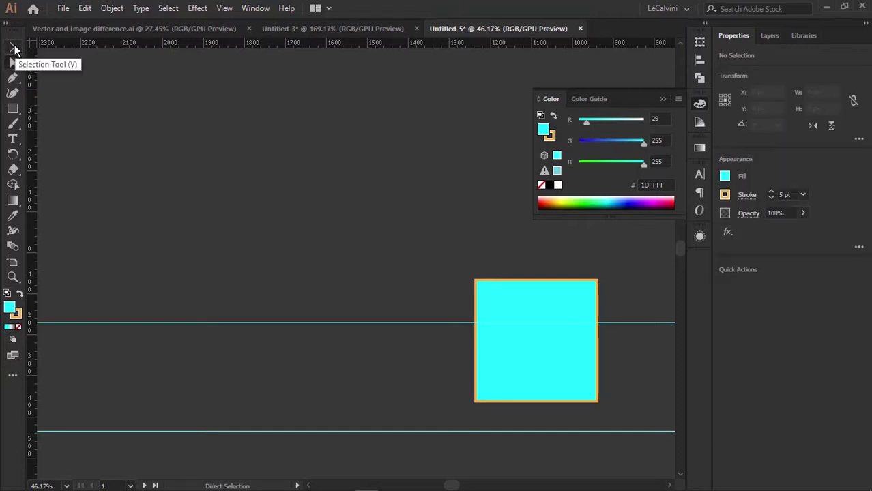
pyautogui.click(14, 49)
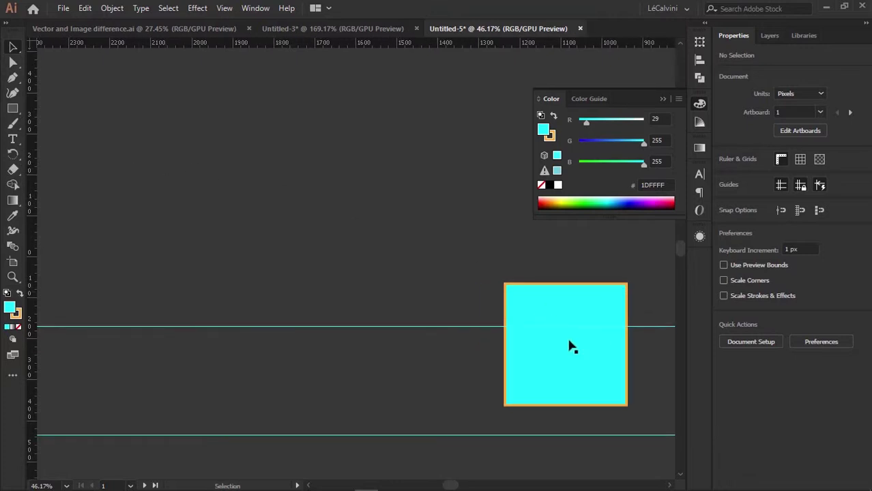
# Move the cyan square to about X -2053 px, Y -218 px, and swap its fill and stroke colours back and forth
pyautogui.moveTo(570, 345); pyautogui.dragTo(265, 192)
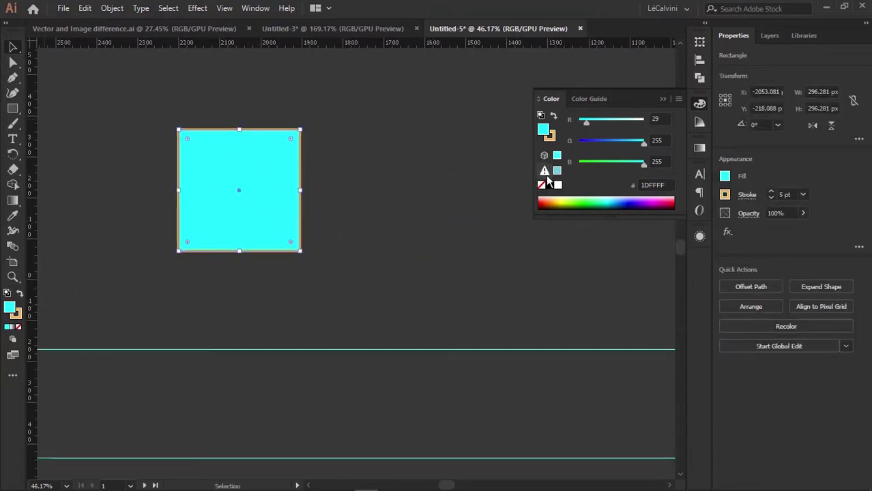
pyautogui.hotkey('shift', 'x')
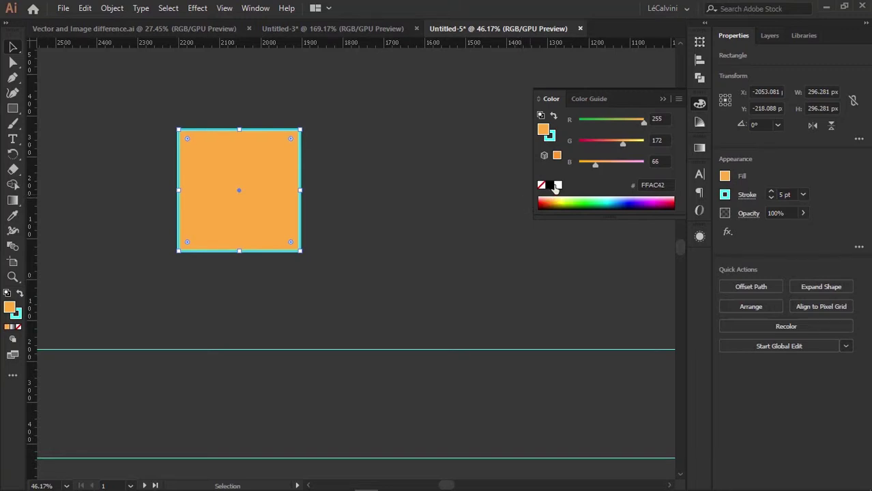
pyautogui.hotkey('shift', 'x')
# Change the square's fill to blue 1B68C8 by setting green to 104 and blue to 200
pyautogui.click(613, 142)
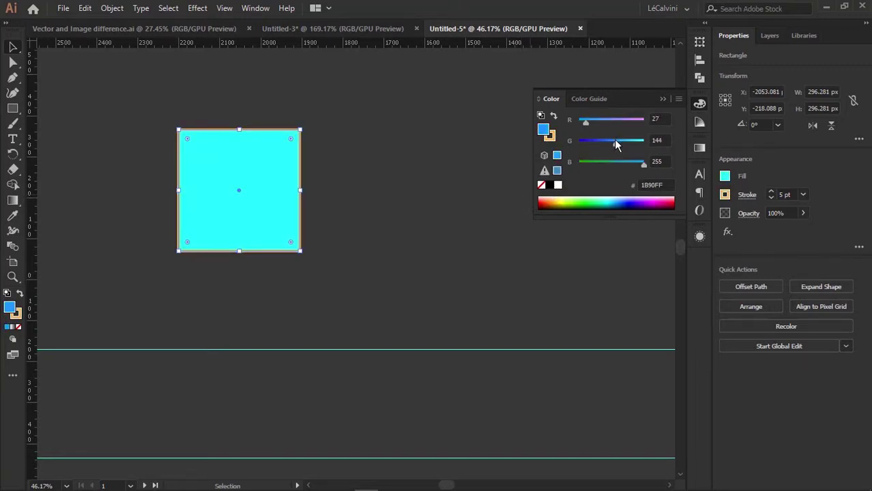
pyautogui.click(604, 143)
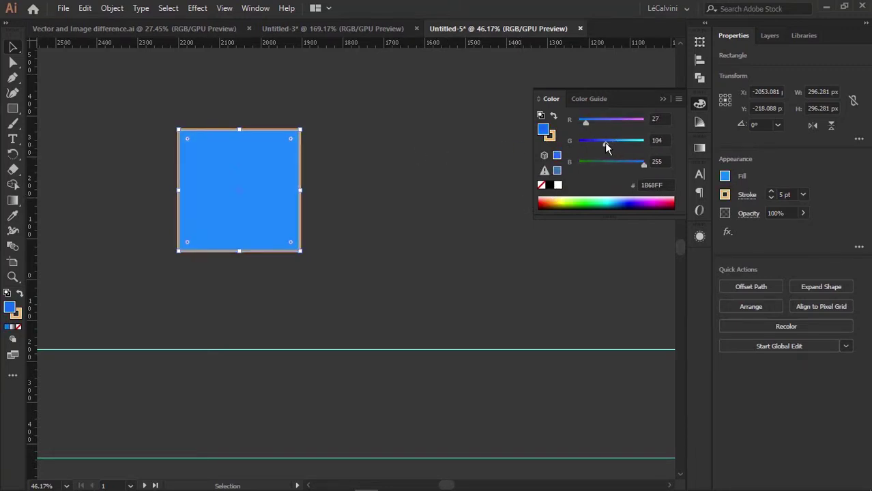
pyautogui.click(345, 179)
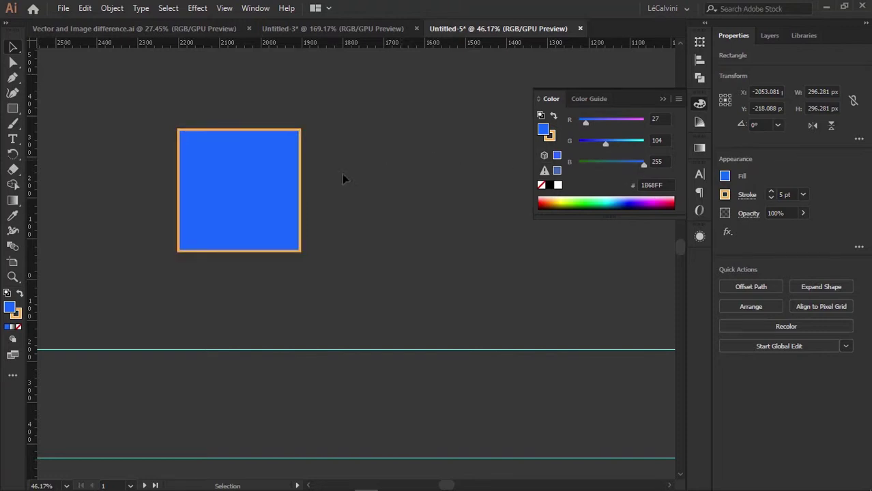
pyautogui.click(275, 193)
pyautogui.moveTo(625, 165); pyautogui.dragTo(626, 164)
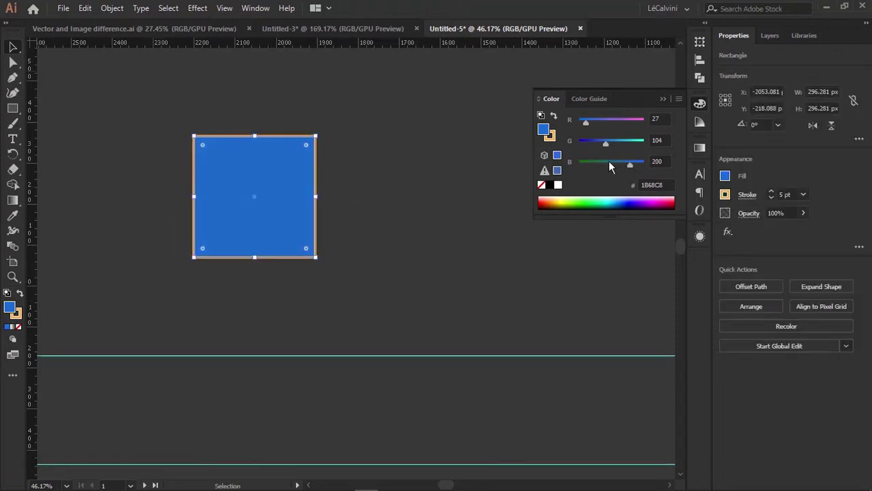
pyautogui.moveTo(334, 160); pyautogui.dragTo(359, 176)
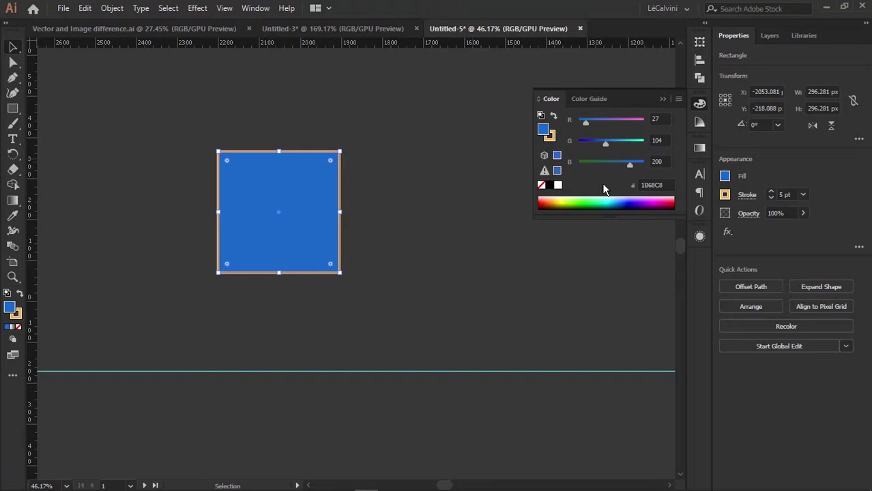
# Pick a near-black fill, 171000, for the square from the colour spectrum and deselect it
pyautogui.click(558, 200)
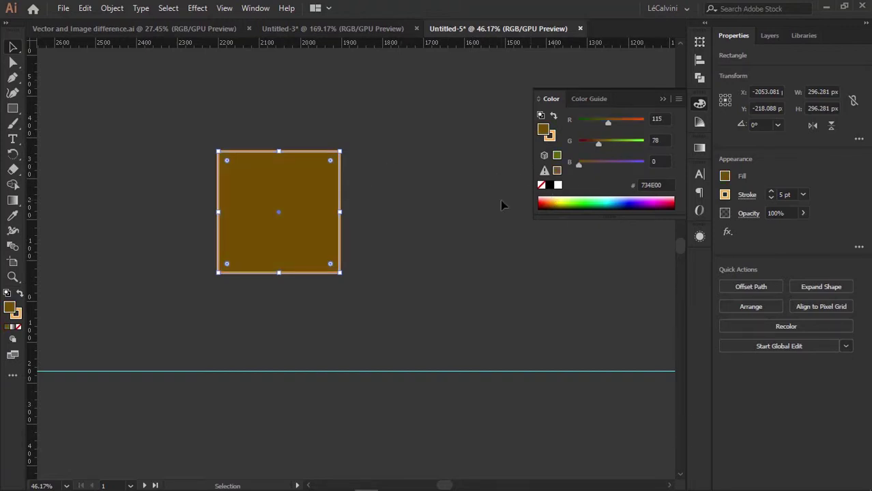
pyautogui.click(560, 207)
pyautogui.hotkey('ctrl', 'shift', 'a')
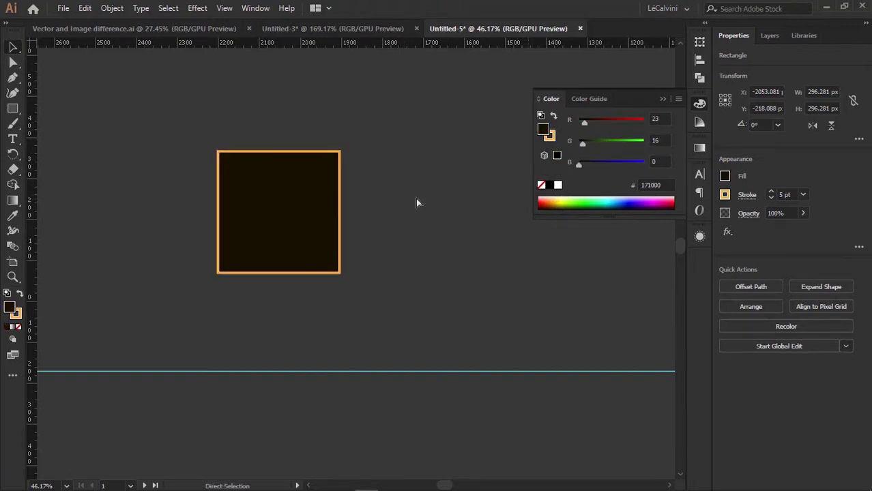
# Make the near-black square's stroke active, recolour it through red and black to dark green 006552, and deselect the square
pyautogui.click(244, 224)
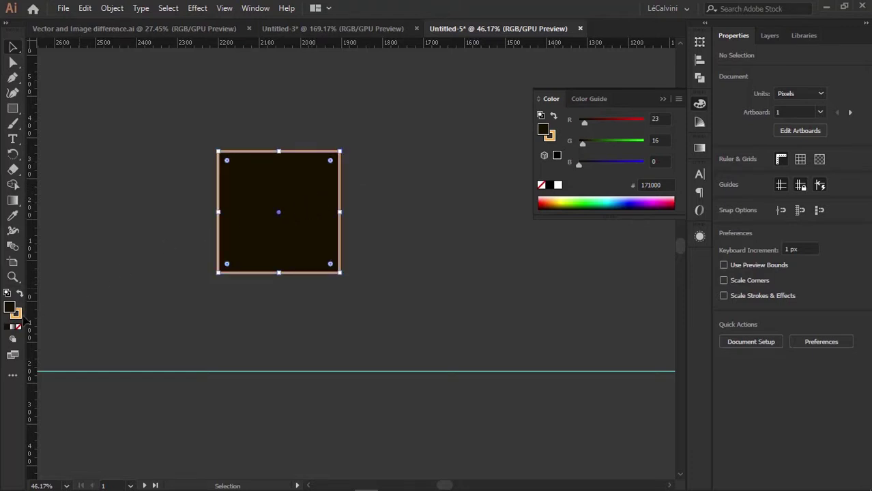
pyautogui.click(552, 137)
pyautogui.moveTo(621, 143); pyautogui.dragTo(571, 140)
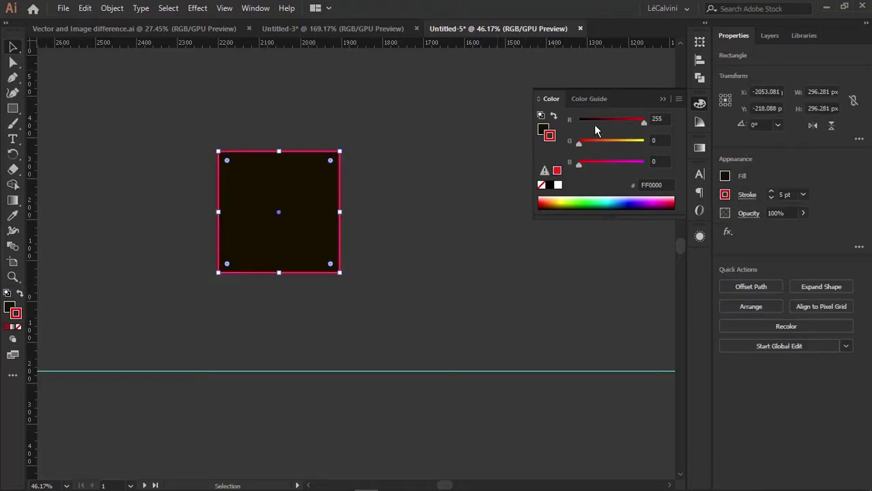
pyautogui.moveTo(643, 122); pyautogui.dragTo(508, 119)
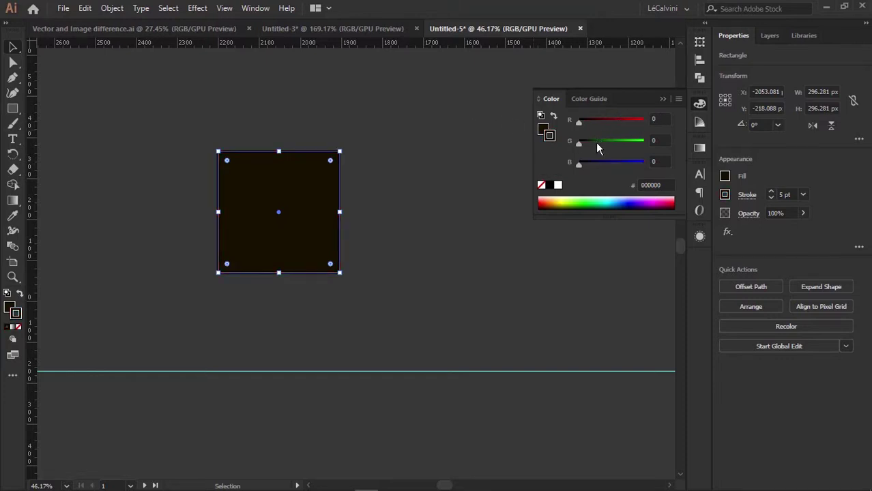
pyautogui.moveTo(597, 143)
pyautogui.mouseDown()
pyautogui.moveTo(612, 144)
pyautogui.moveTo(604, 141)
pyautogui.moveTo(583, 164)
pyautogui.moveTo(599, 164)
pyautogui.mouseUp()
pyautogui.click(429, 159)
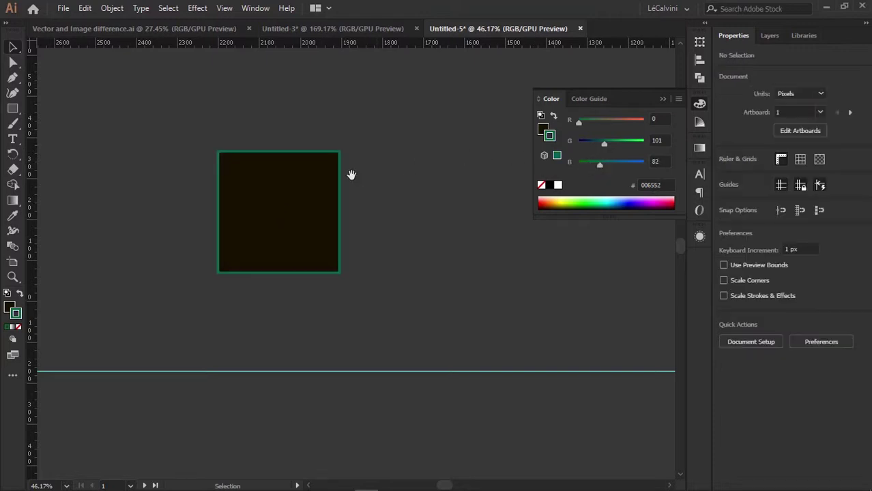
# Remove the near-black square's stroke, make its fill the active colour, and deselect the square
pyautogui.moveTo(274, 195); pyautogui.dragTo(311, 205)
pyautogui.click(18, 328)
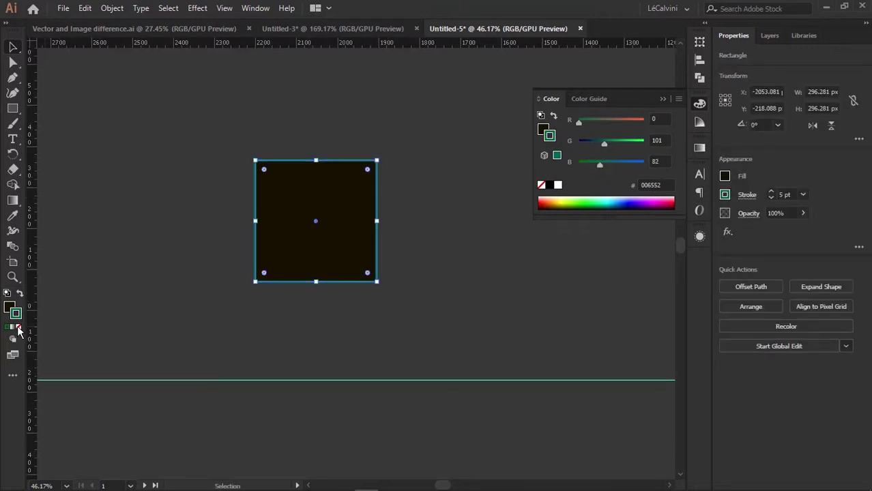
pyautogui.click(9, 309)
pyautogui.moveTo(218, 212); pyautogui.dragTo(157, 231)
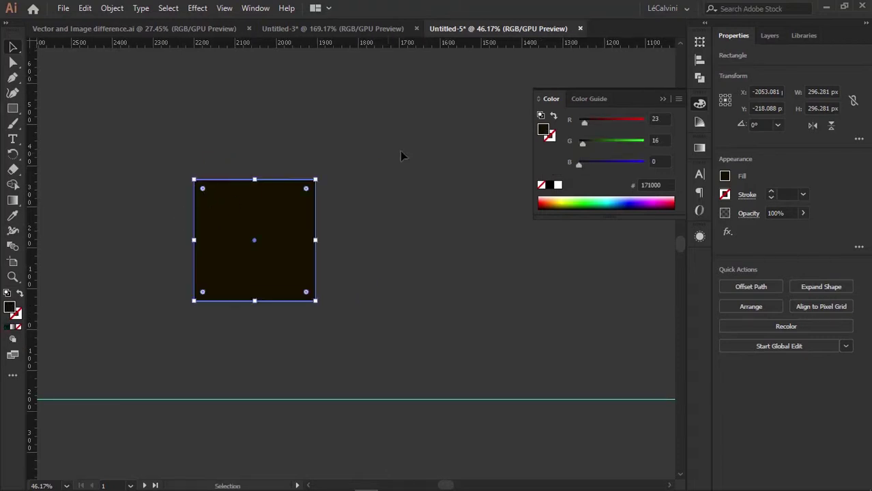
pyautogui.click(402, 156)
pyautogui.moveTo(343, 178); pyautogui.dragTo(387, 178)
pyautogui.click(404, 126)
pyautogui.moveTo(388, 119); pyautogui.dragTo(412, 122)
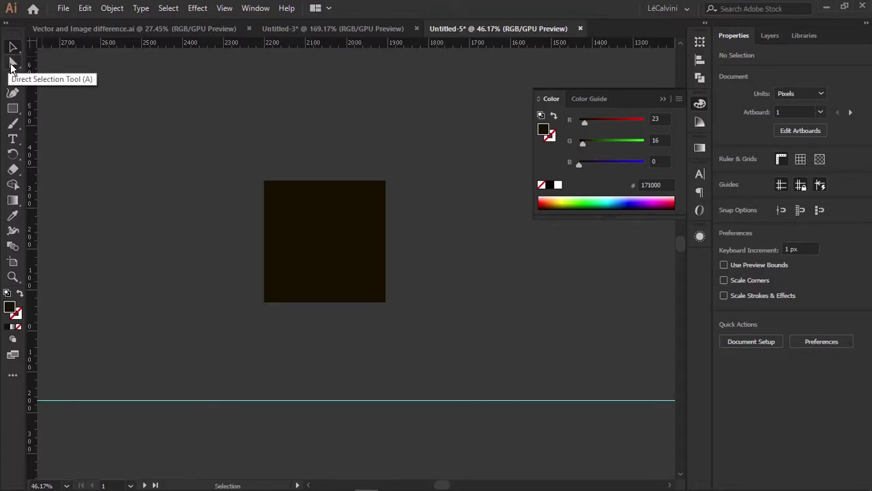
# Enter and exit isolation mode on the near-black square with the Selection tool, and marquee-select the square
pyautogui.moveTo(130, 107); pyautogui.dragTo(147, 130)
pyautogui.click(18, 66)
pyautogui.click(13, 48)
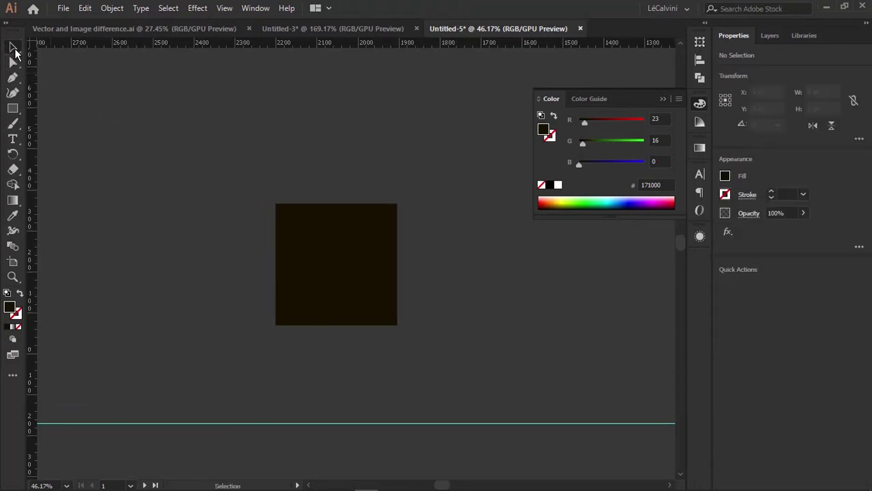
pyautogui.scroll(-2, 339, 196)
pyautogui.doubleClick(311, 211)
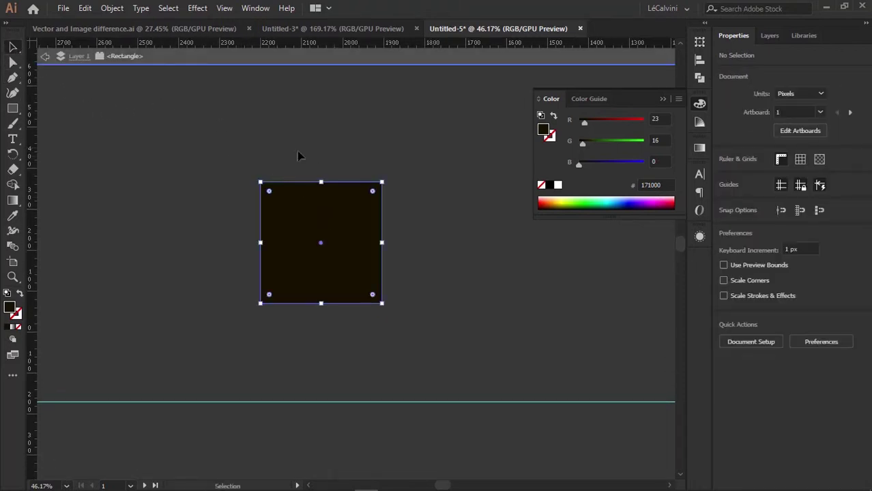
pyautogui.doubleClick(257, 140)
pyautogui.moveTo(243, 124); pyautogui.dragTo(428, 262)
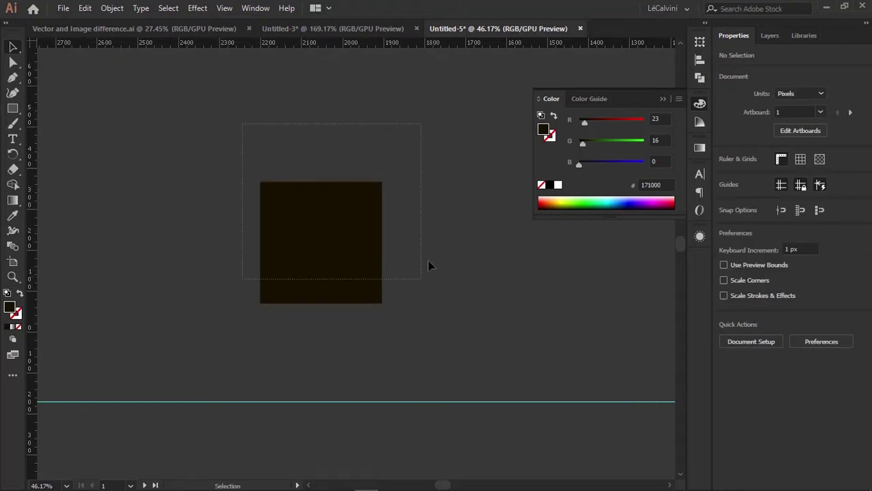
# Marquee-select the near-black square as a whole, deselect it, and switch to the Direct Selection tool
pyautogui.moveTo(356, 198); pyautogui.dragTo(424, 242)
pyautogui.scroll(-2, 413, 181)
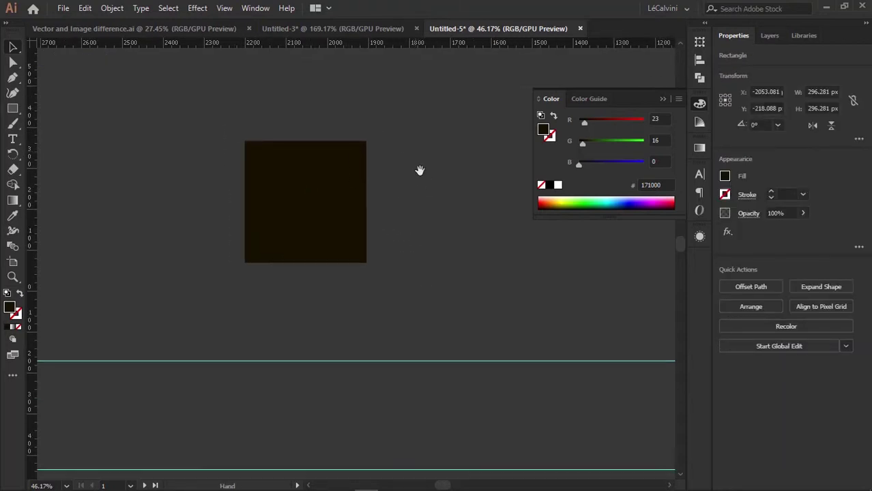
pyautogui.click(287, 208)
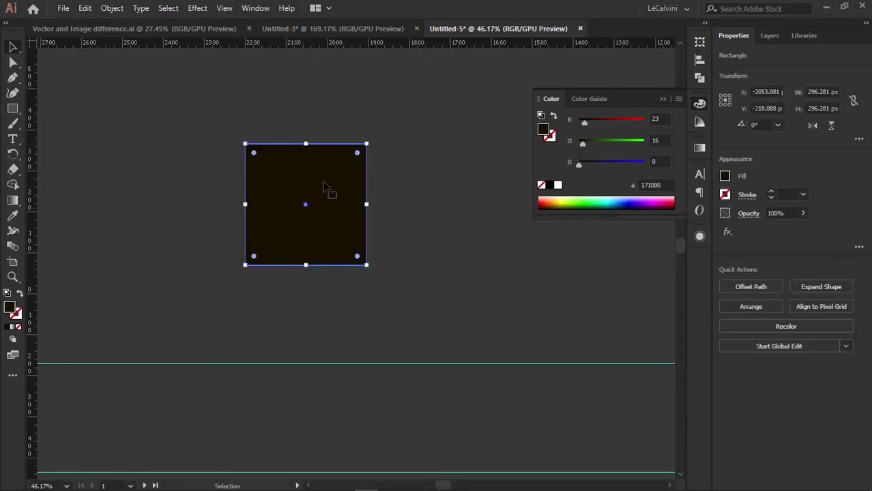
pyautogui.moveTo(220, 120); pyautogui.dragTo(244, 166)
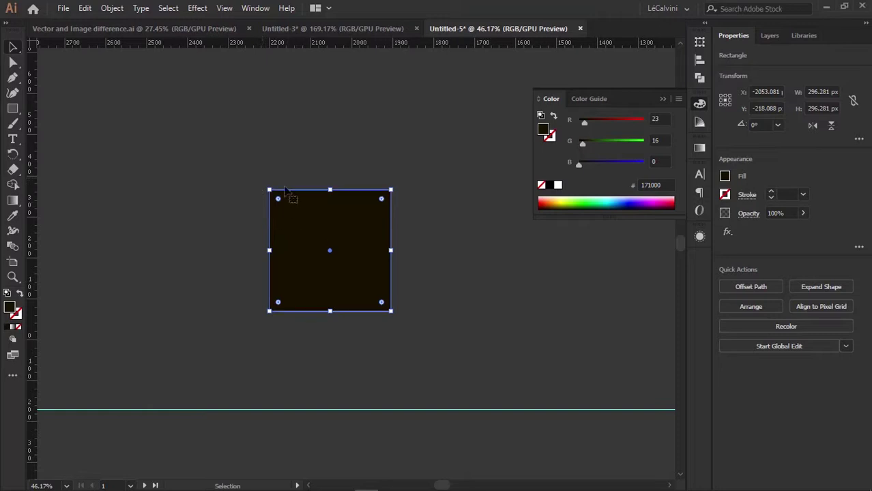
pyautogui.click(87, 93)
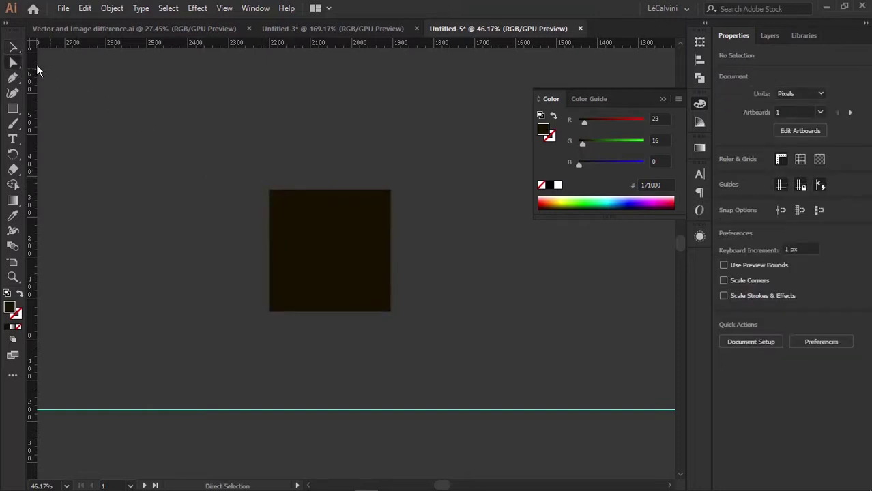
# Select only the square's top-left anchor point with the Direct Selection tool, both directly and by marquee
pyautogui.click(269, 191)
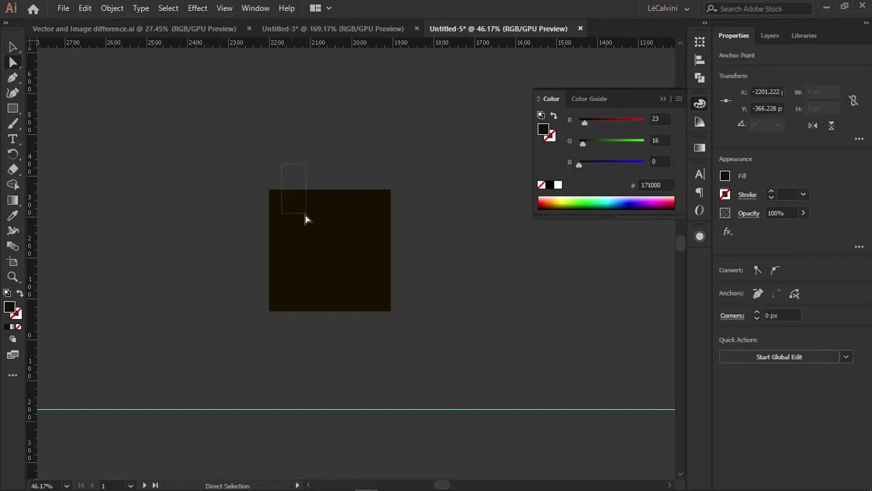
pyautogui.moveTo(304, 215); pyautogui.dragTo(305, 216)
pyautogui.click(272, 199)
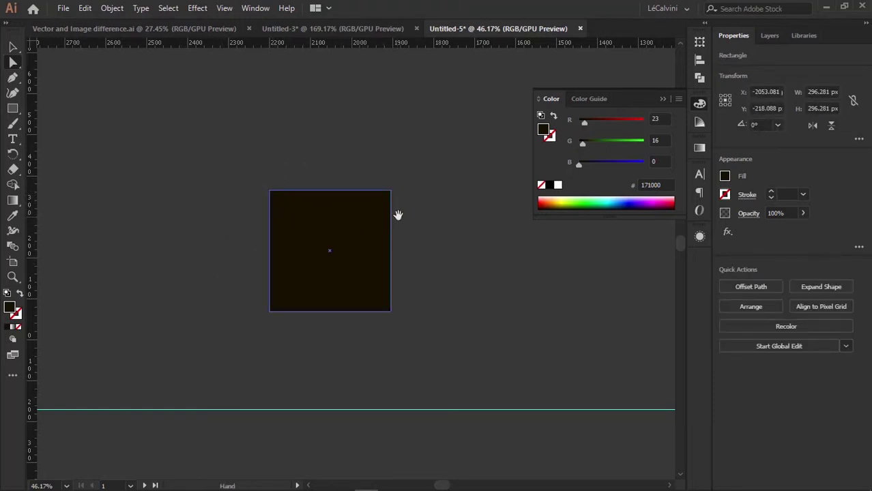
pyautogui.moveTo(397, 214); pyautogui.dragTo(336, 179)
pyautogui.click(249, 176)
pyautogui.moveTo(249, 176); pyautogui.dragTo(323, 204)
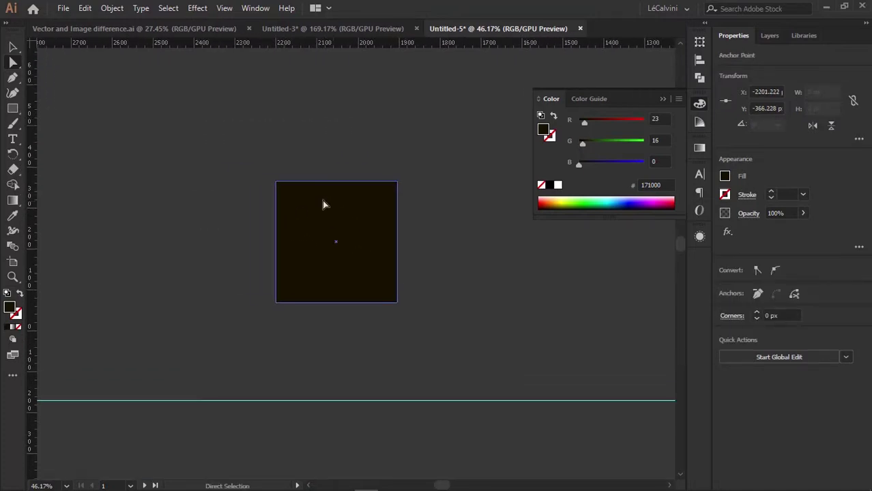
# Deselect the square with the Selection tool, and reselect its top-left corner point with the Direct Selection tool
pyautogui.press('v')
pyautogui.click(243, 164)
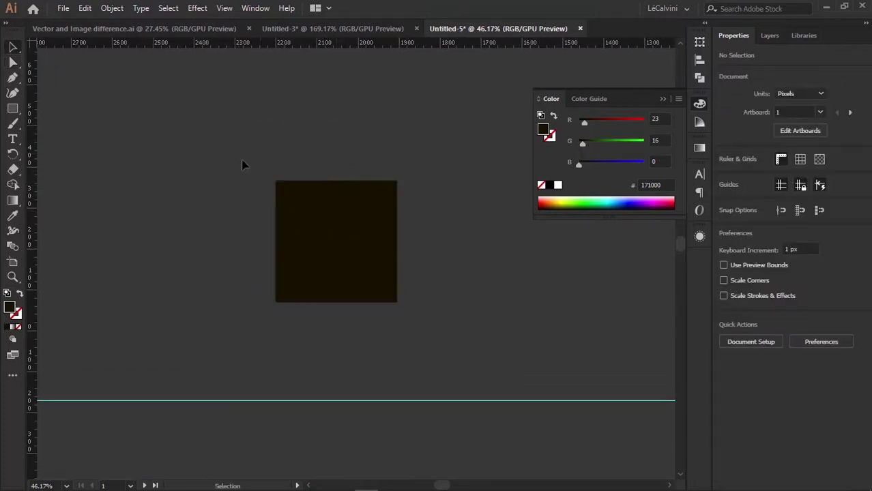
pyautogui.press('a')
pyautogui.moveTo(276, 186); pyautogui.dragTo(277, 190)
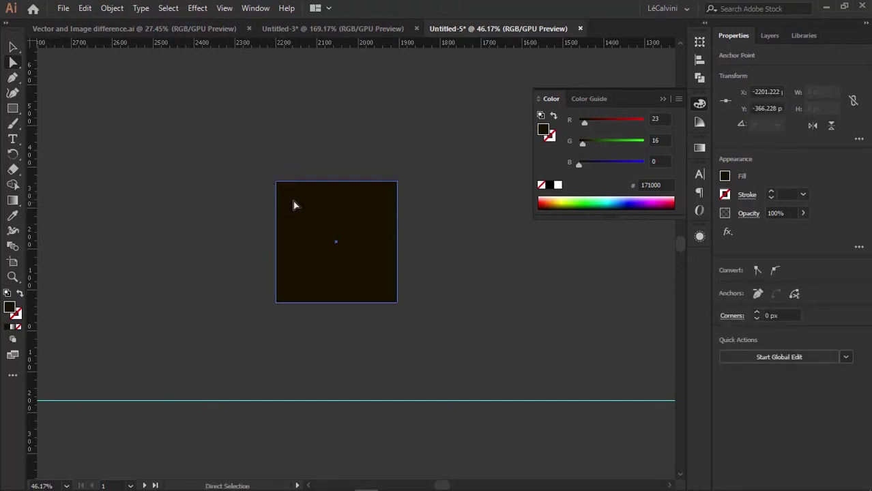
# Zoom in on the square to about 54.72% and select its top-left anchor point with the Direct Selection tool
pyautogui.press('z')
pyautogui.moveTo(436, 181); pyautogui.dragTo(195, 198)
pyautogui.moveTo(298, 192); pyautogui.dragTo(162, 185)
pyautogui.moveTo(274, 189); pyautogui.dragTo(478, 193)
pyautogui.moveTo(325, 166); pyautogui.dragTo(381, 211)
pyautogui.moveTo(286, 189); pyautogui.dragTo(327, 194)
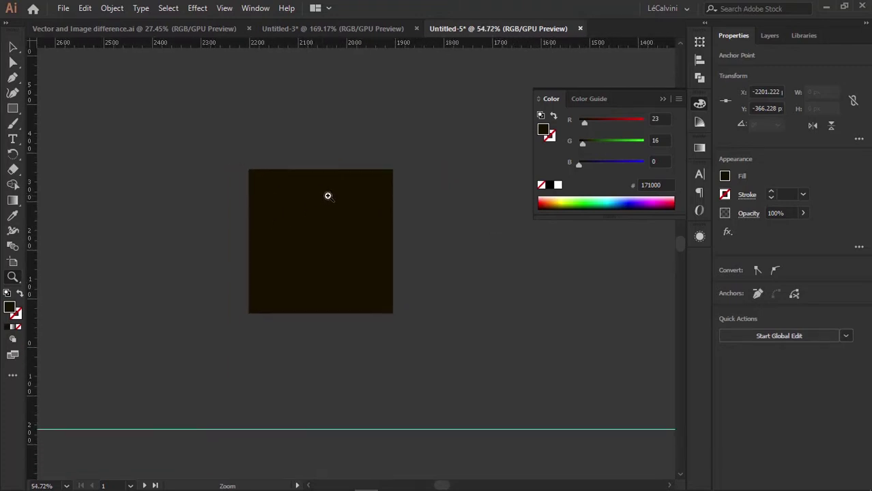
pyautogui.press('a')
pyautogui.click(253, 176)
pyautogui.click(250, 176)
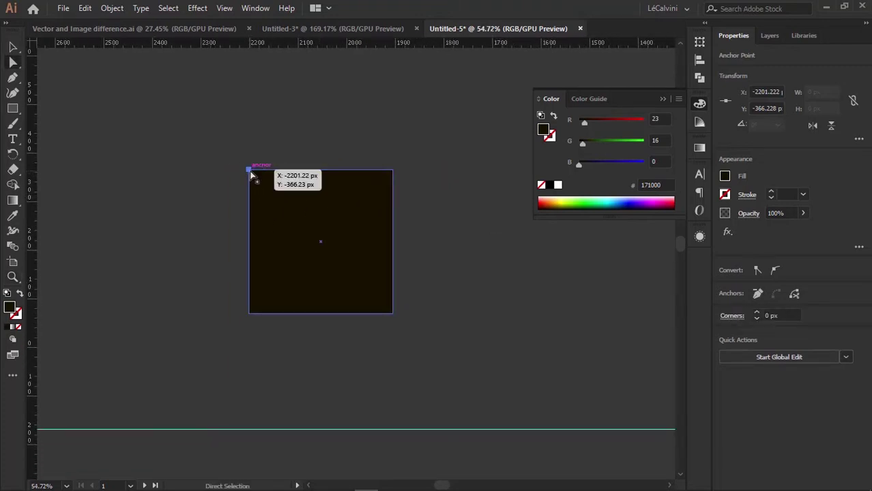
# Select the whole square from its interior and move it up and left to about X -2179.4 px, Y -361.5 px
pyautogui.click(266, 189)
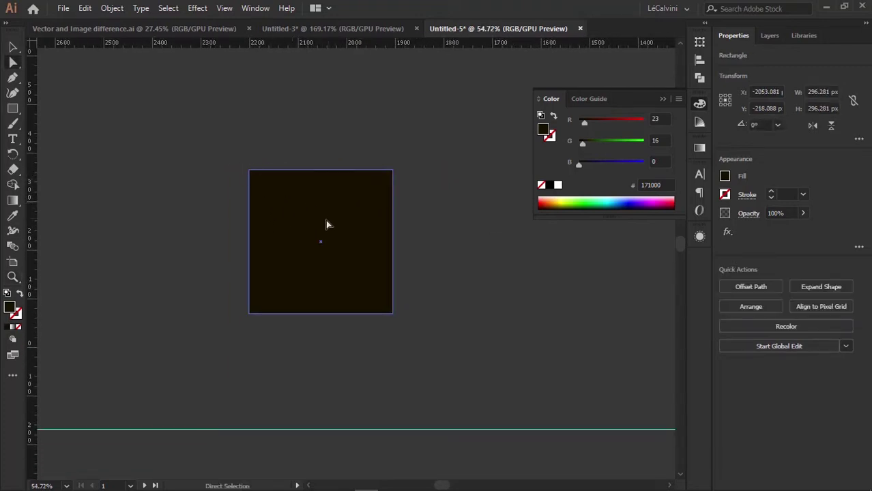
pyautogui.moveTo(325, 223); pyautogui.dragTo(292, 157)
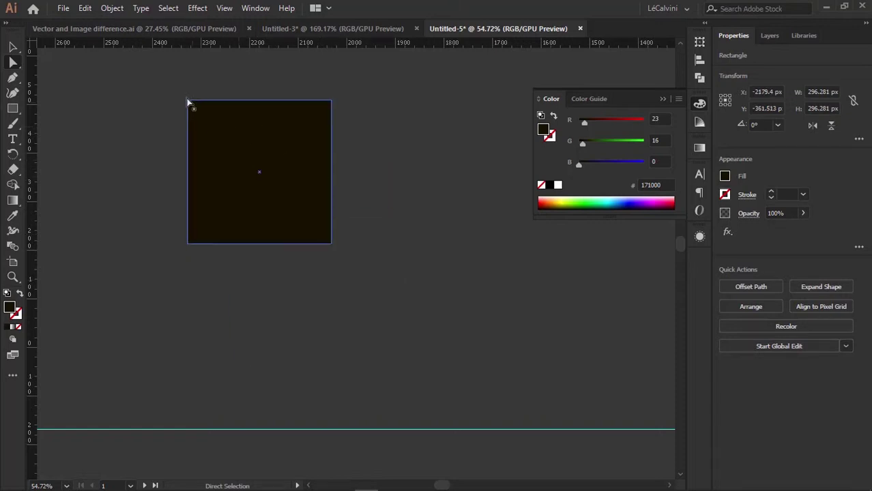
# Select the moved square's upper corner anchors individually, comparing the Selection and Direct Selection tools
pyautogui.moveTo(164, 85); pyautogui.dragTo(230, 144)
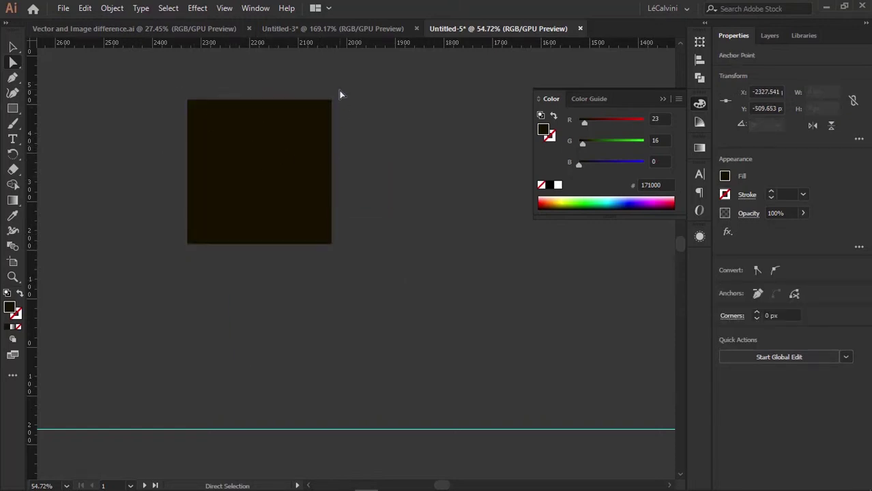
pyautogui.press('v')
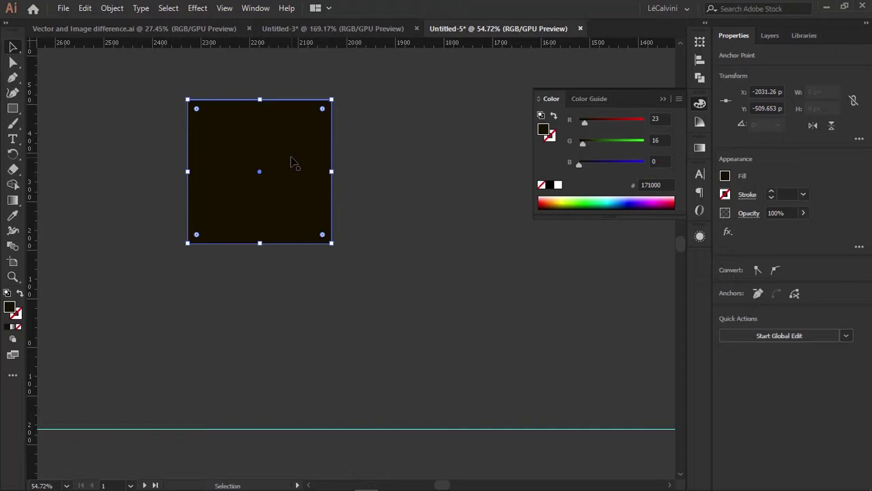
pyautogui.press('a')
pyautogui.click(191, 108)
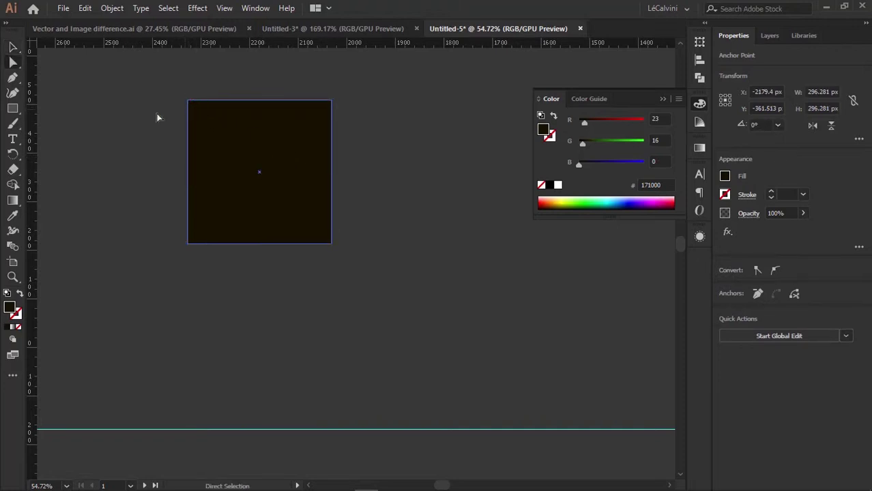
# Swap the square's fill and stroke, try reshaping the outline from its top-left corner, and undo the reshaping attempts
pyautogui.moveTo(116, 112); pyautogui.dragTo(177, 129)
pyautogui.hotkey('shift', 'x')
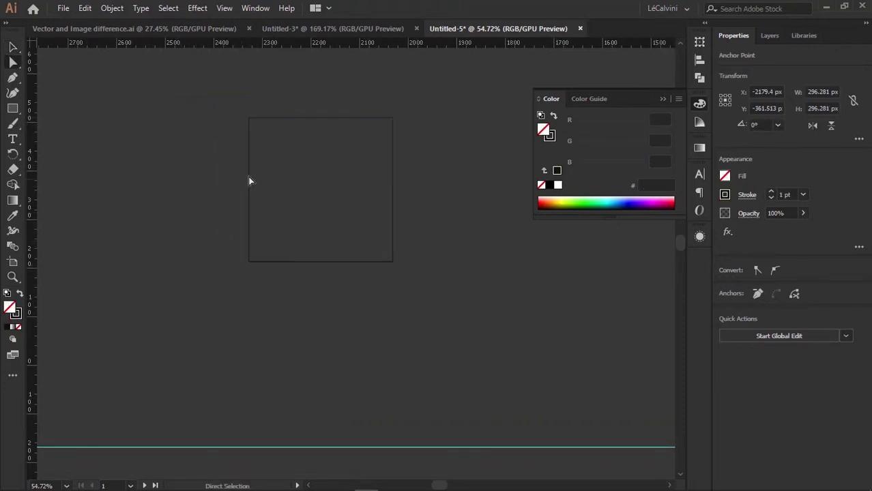
pyautogui.moveTo(249, 121); pyautogui.dragTo(251, 119)
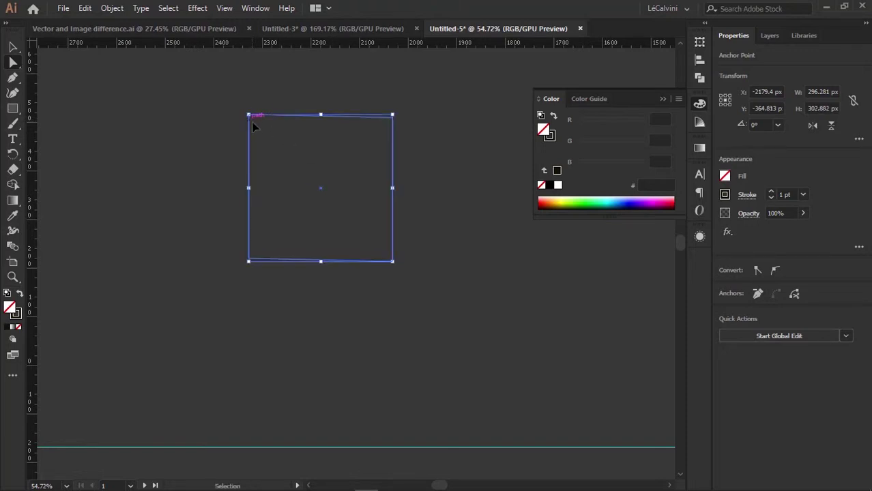
pyautogui.hotkey('ctrl', 'z')
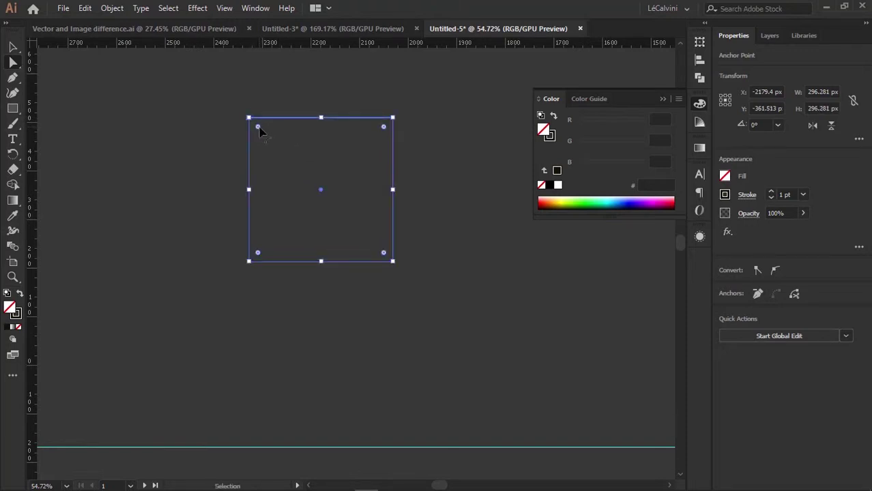
pyautogui.moveTo(259, 131); pyautogui.dragTo(292, 163)
pyautogui.hotkey('ctrl', 'z')
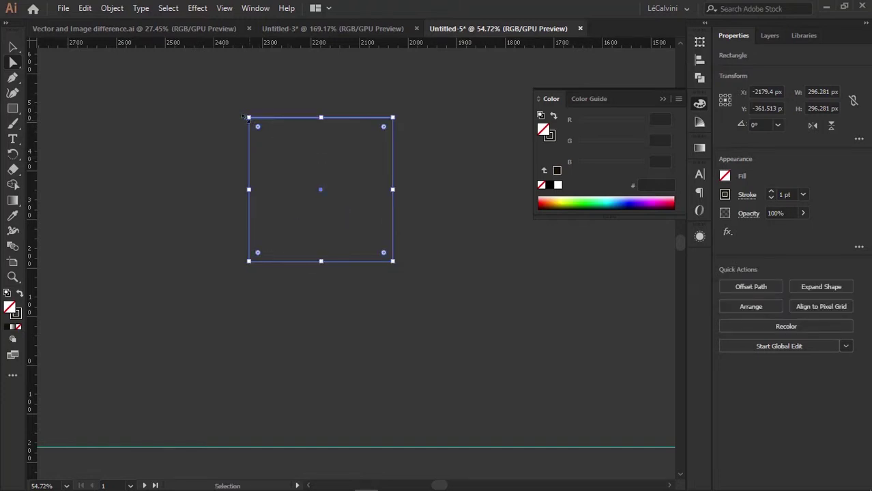
pyautogui.click(243, 116)
pyautogui.moveTo(232, 99); pyautogui.dragTo(281, 150)
pyautogui.hotkey('ctrl', 'z')
# Try moving the outlined square's top-left anchor to the left, and undo both the move and the fill and stroke swap
pyautogui.click(250, 124)
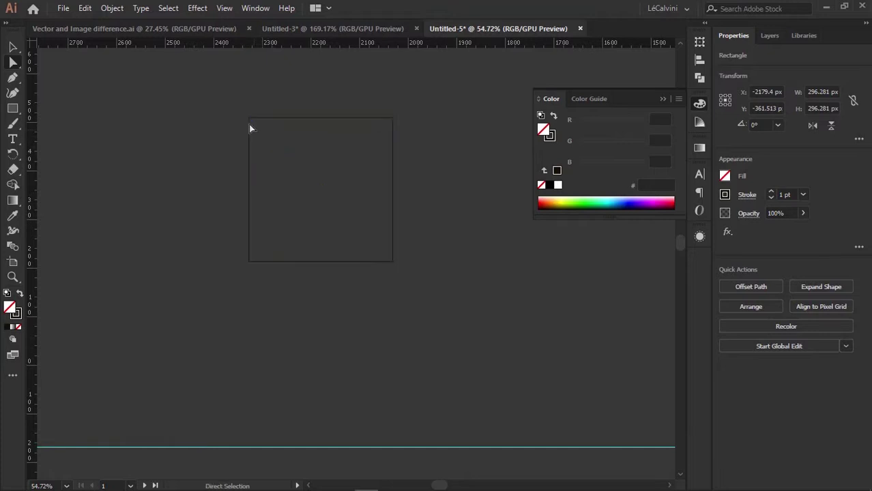
pyautogui.click(251, 119)
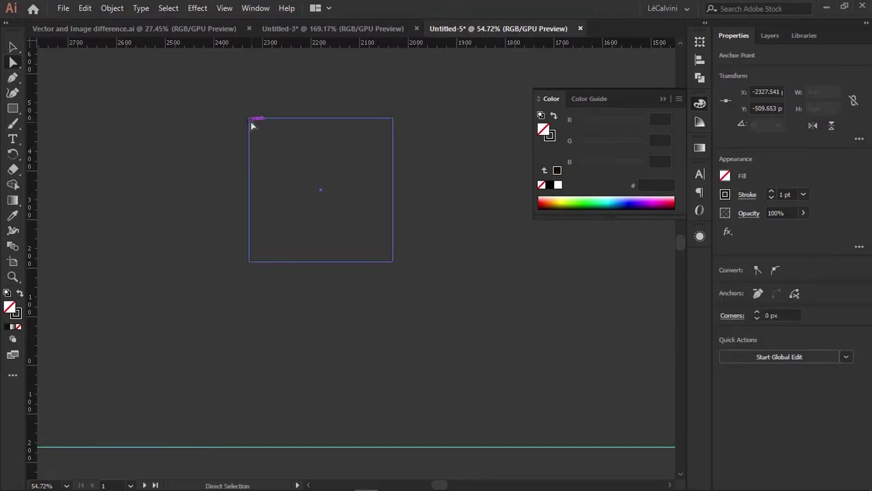
pyautogui.moveTo(249, 119); pyautogui.dragTo(213, 116)
pyautogui.hotkey('ctrl', 'z')
pyautogui.hotkey('ctrl', 'z')
pyautogui.click(170, 126)
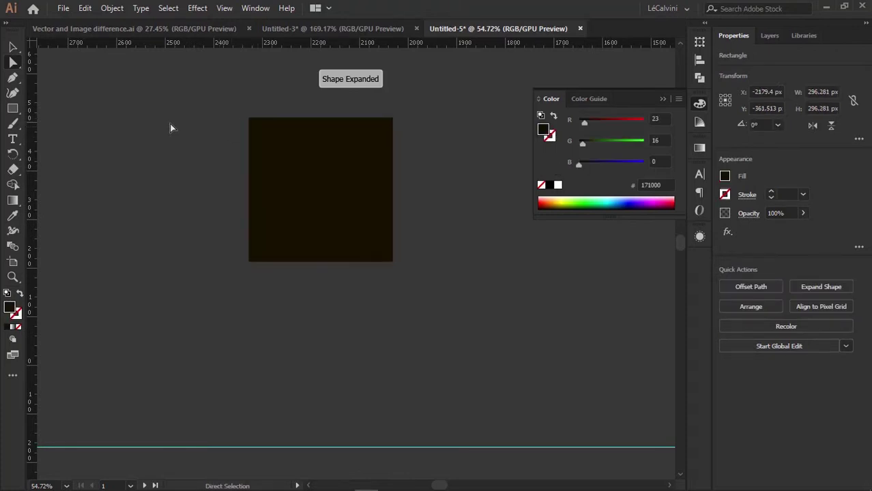
# Move the square's top-left anchor past its right edge to about X -1899, Y -361.5, and its bottom-right anchor up to about X -2037, Y -371
pyautogui.moveTo(250, 120); pyautogui.dragTo(458, 193)
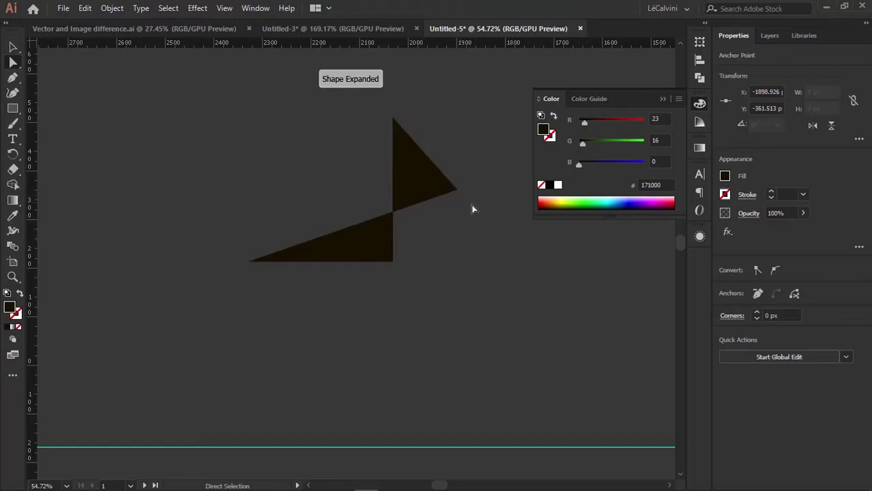
pyautogui.moveTo(392, 260); pyautogui.dragTo(390, 185)
pyautogui.click(443, 229)
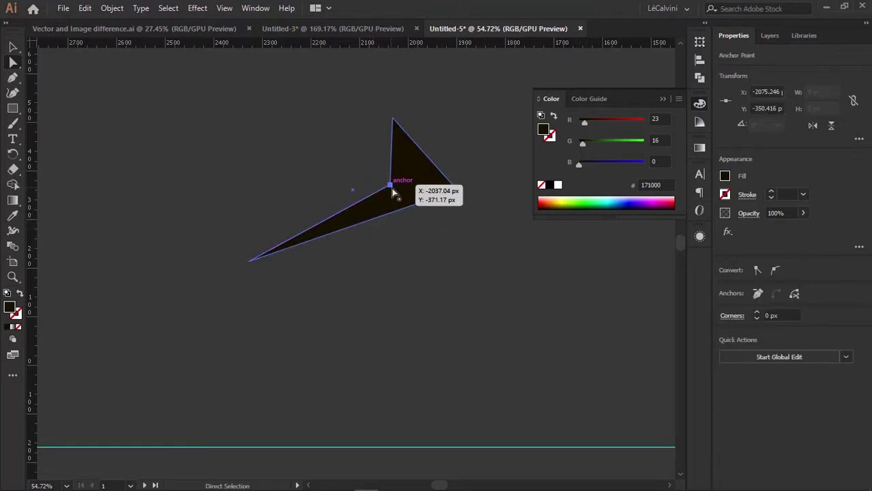
# Move the shape's rightmost anchor point slightly down to about X -1905.5 px, Y -329.4 px, and deselect the shape
pyautogui.click(468, 209)
pyautogui.moveTo(456, 191)
pyautogui.mouseDown()
pyautogui.moveTo(455, 216)
pyautogui.moveTo(454, 205)
pyautogui.mouseUp()
pyautogui.click(456, 213)
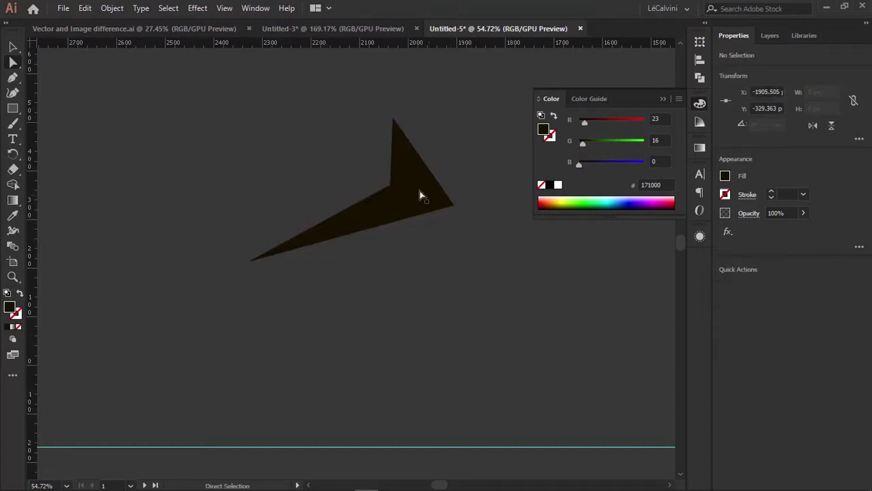
# Move the inner anchor to the shape's upper left, and the upper-right anchor inward to about X -2179.2 px, Y -325.4 px
pyautogui.click(392, 190)
pyautogui.moveTo(393, 189); pyautogui.dragTo(308, 111)
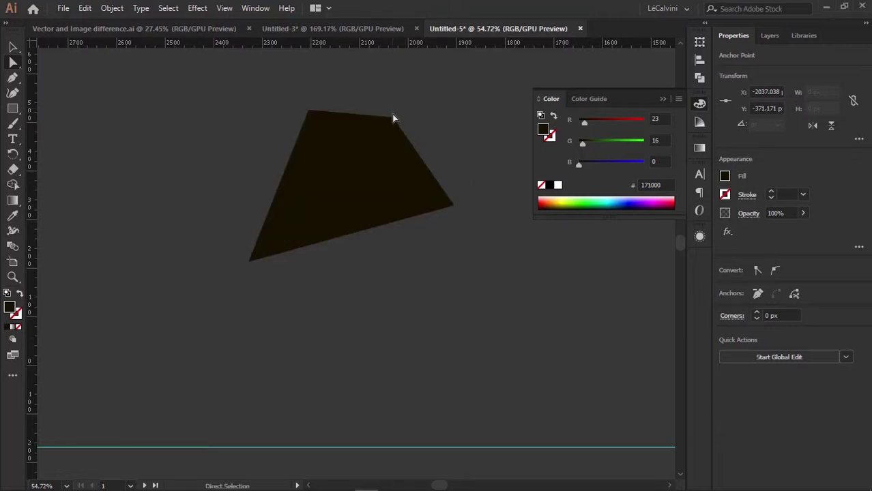
pyautogui.moveTo(383, 140); pyautogui.dragTo(323, 212)
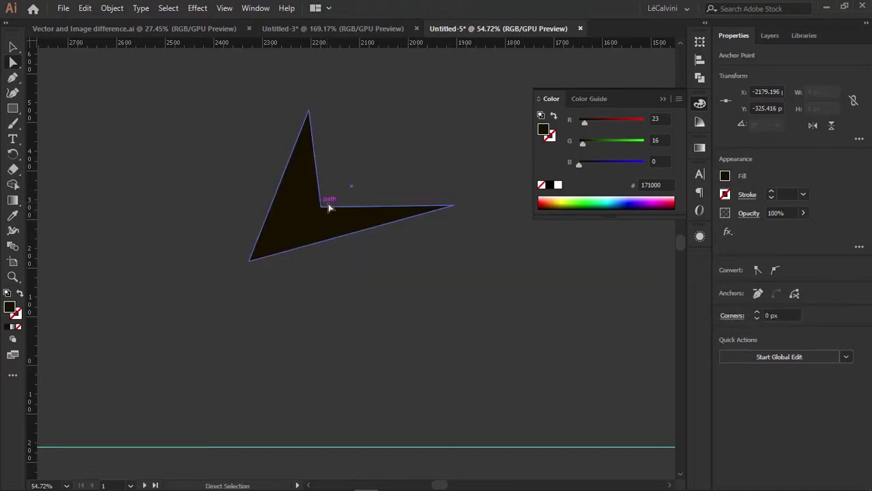
# Try placing a copy of the reshaped path up and to the right, cancel closing the document, and undo the copy
pyautogui.moveTo(329, 206); pyautogui.dragTo(356, 185)
pyautogui.hotkey('ctrl', 'w')
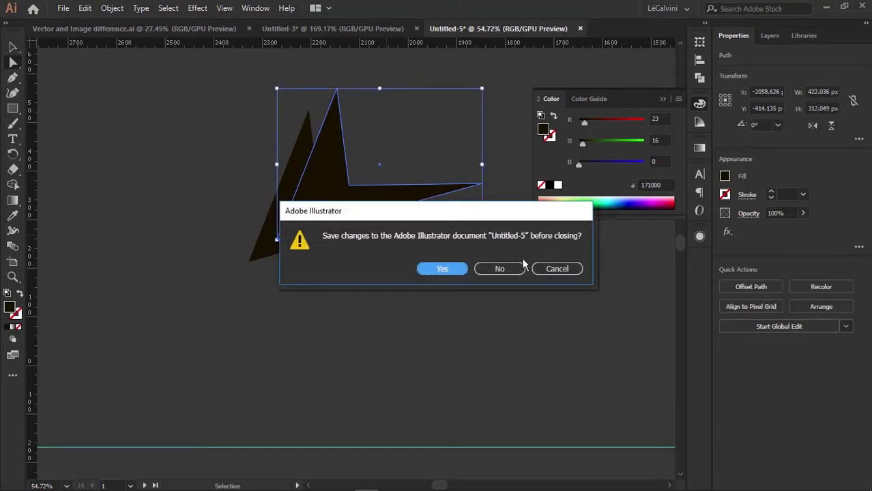
pyautogui.click(557, 268)
pyautogui.press('super+space')
pyautogui.press('super+space')
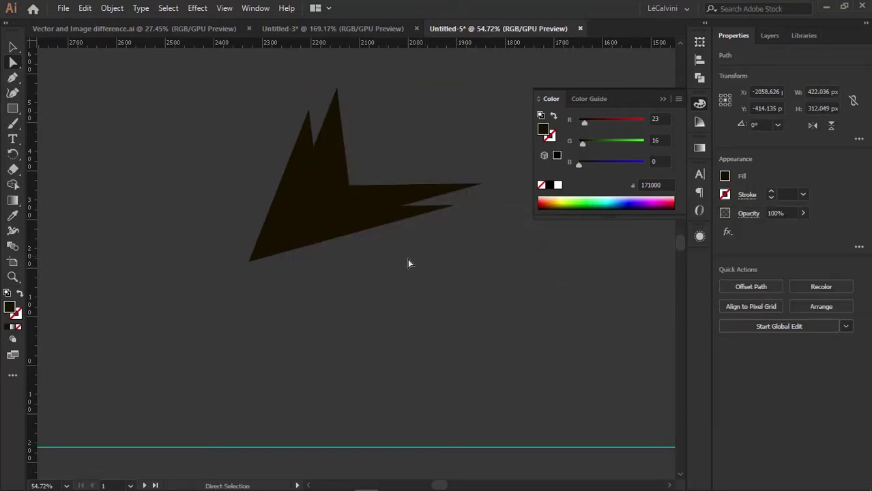
pyautogui.click(399, 270)
pyautogui.hotkey('ctrl', 'z')
# Deselect the reshaped path, centre it in the view, and collapse the Color panel
pyautogui.click(356, 288)
pyautogui.press('space')
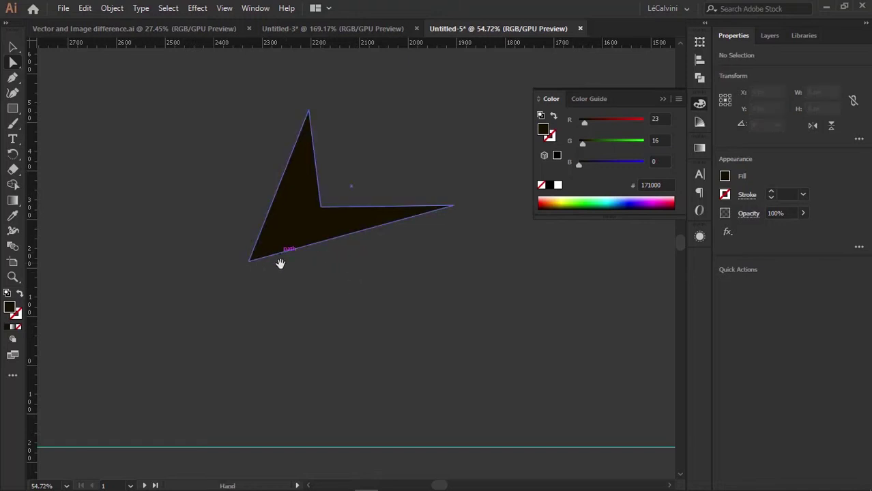
pyautogui.moveTo(341, 238); pyautogui.dragTo(366, 248)
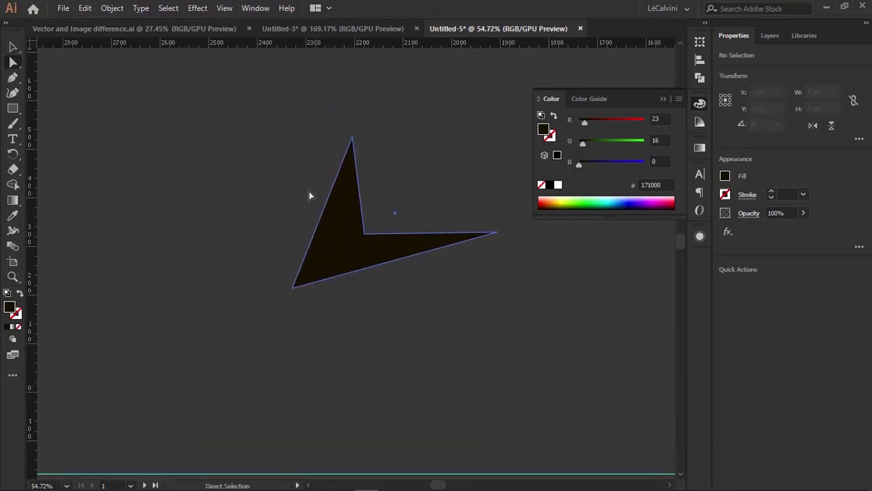
pyautogui.press('space')
pyautogui.moveTo(298, 204); pyautogui.dragTo(313, 208)
pyautogui.click(662, 101)
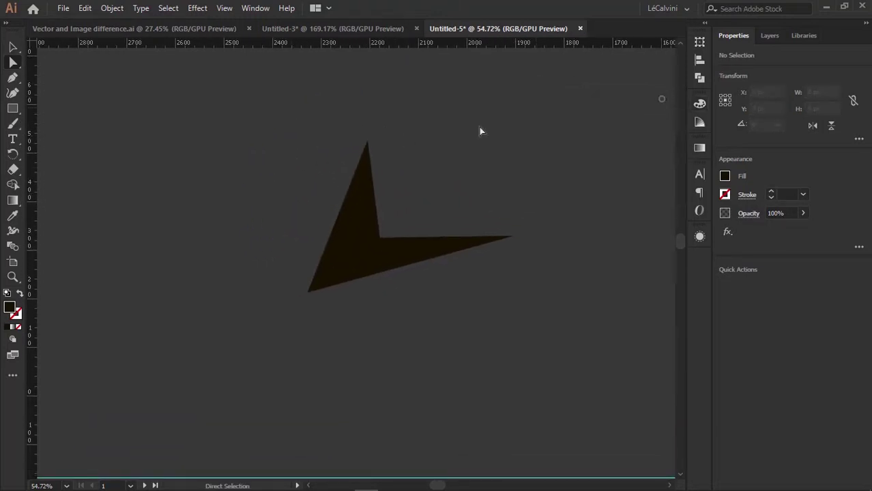
pyautogui.press('space')
pyautogui.moveTo(401, 133); pyautogui.dragTo(420, 137)
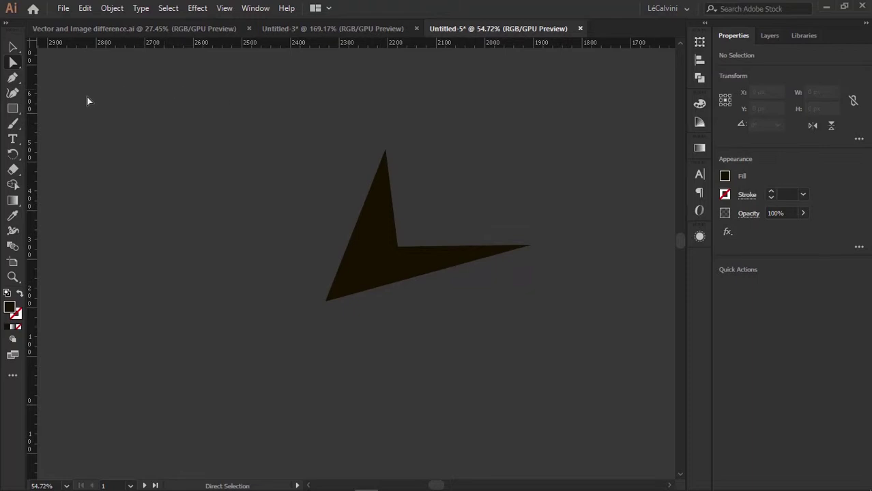
pyautogui.click(15, 49)
pyautogui.press('z')
pyautogui.moveTo(263, 117); pyautogui.dragTo(219, 127)
pyautogui.press('space')
pyautogui.moveTo(275, 135); pyautogui.dragTo(244, 154)
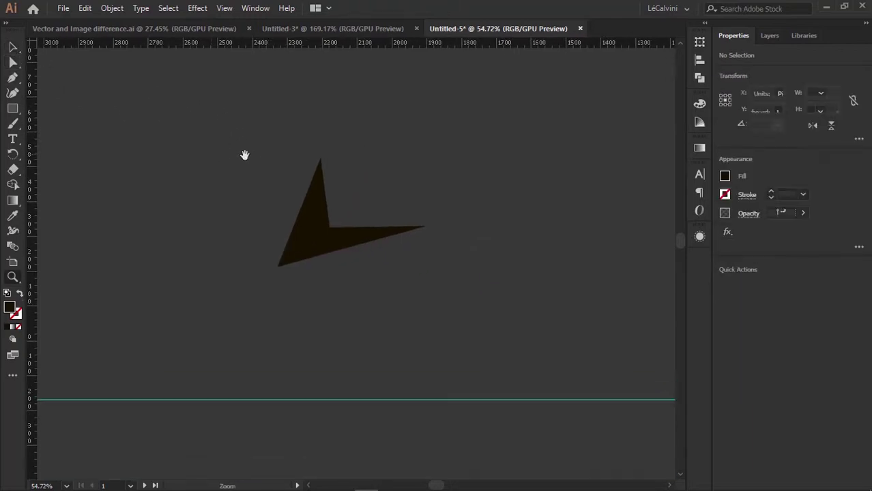
pyautogui.moveTo(384, 147); pyautogui.dragTo(325, 171)
pyautogui.press('space')
pyautogui.moveTo(344, 172); pyautogui.dragTo(305, 134)
pyautogui.moveTo(419, 165); pyautogui.dragTo(307, 165)
pyautogui.press('c')
pyautogui.click(202, 160)
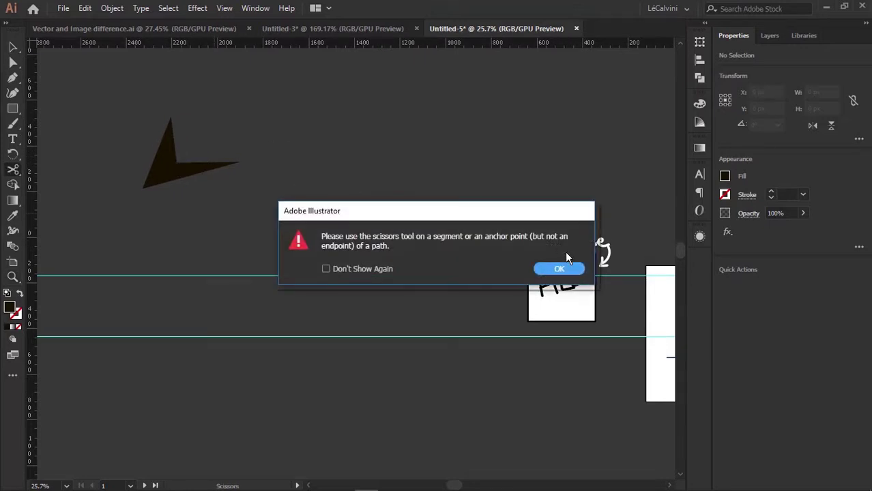
pyautogui.click(559, 269)
pyautogui.press('v')
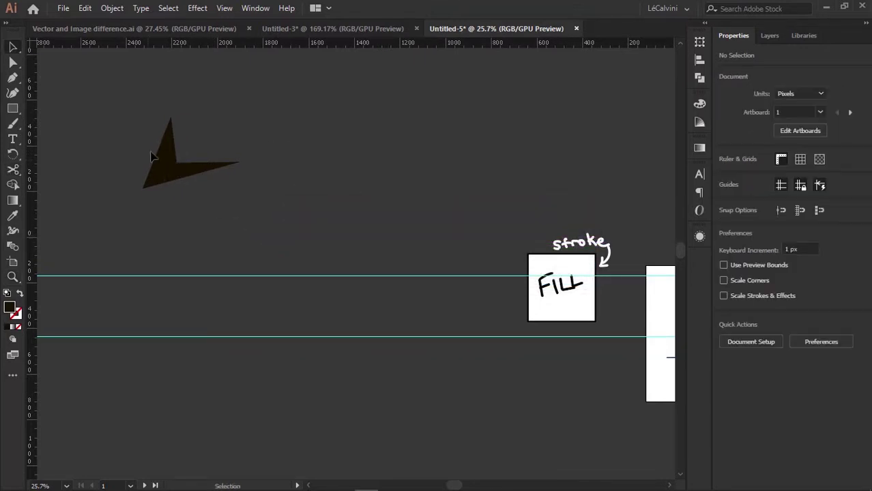
# Switch to OneNote to check the Tutorial One outline for the next topic, and return to Illustrator
pyautogui.press('space')
pyautogui.moveTo(244, 173); pyautogui.dragTo(301, 180)
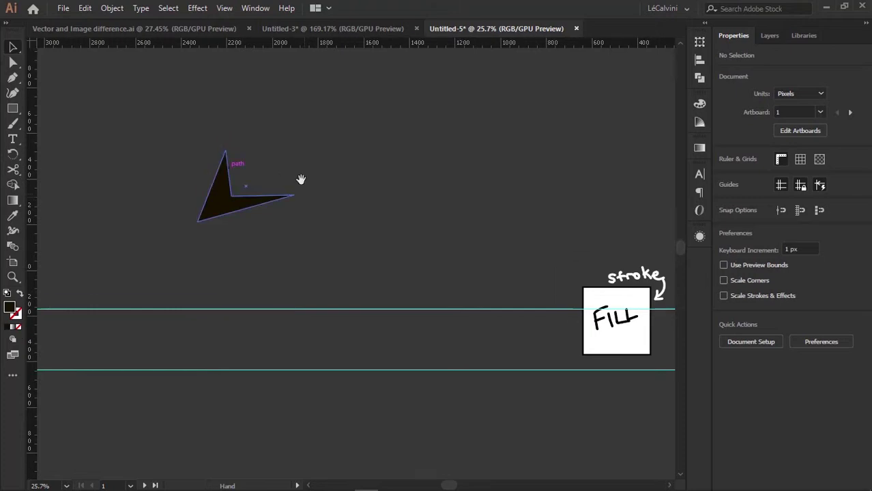
pyautogui.hotkey('alt', 'Tab')
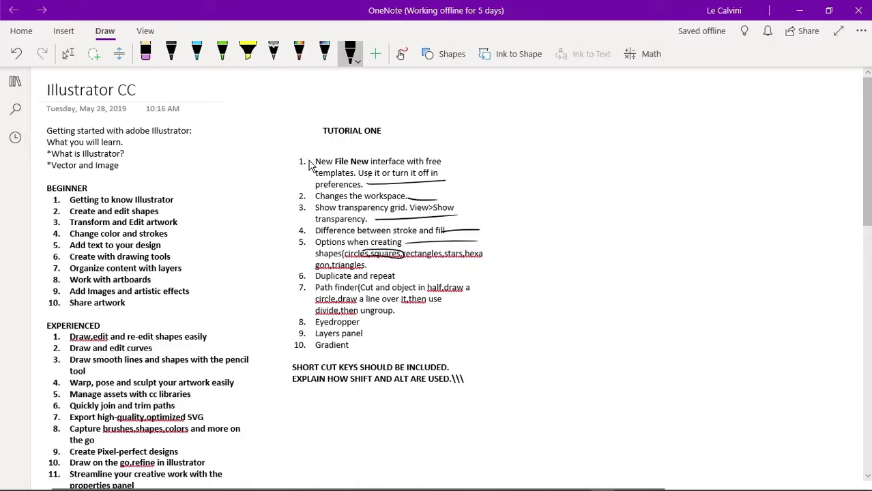
pyautogui.moveTo(401, 293)
pyautogui.mouseDown()
pyautogui.moveTo(380, 305)
pyautogui.moveTo(402, 292)
pyautogui.mouseUp()
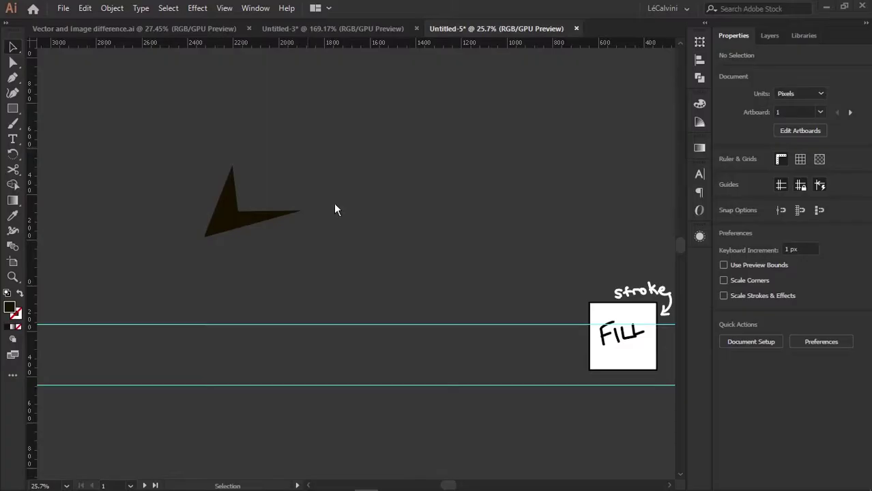
# Draw a rectangle about 731 × 336 px in the empty area to the right of the dark pointed shape
pyautogui.moveTo(305, 181); pyautogui.dragTo(257, 142)
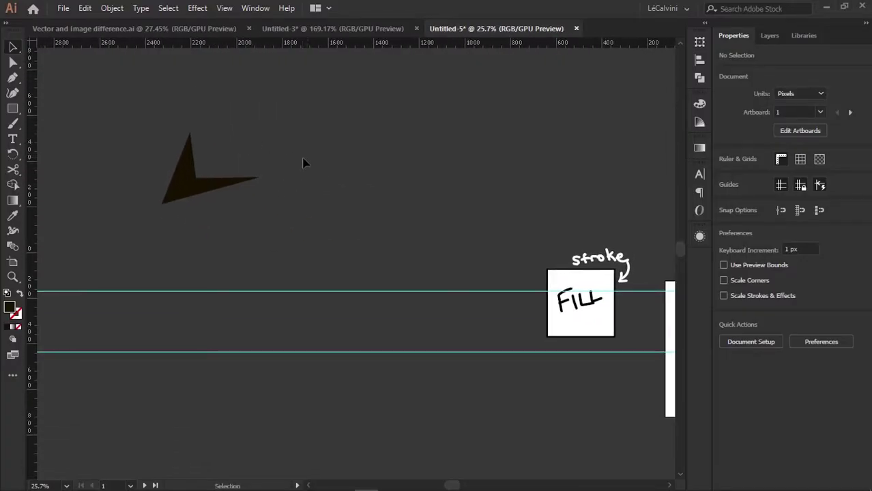
pyautogui.click(14, 110)
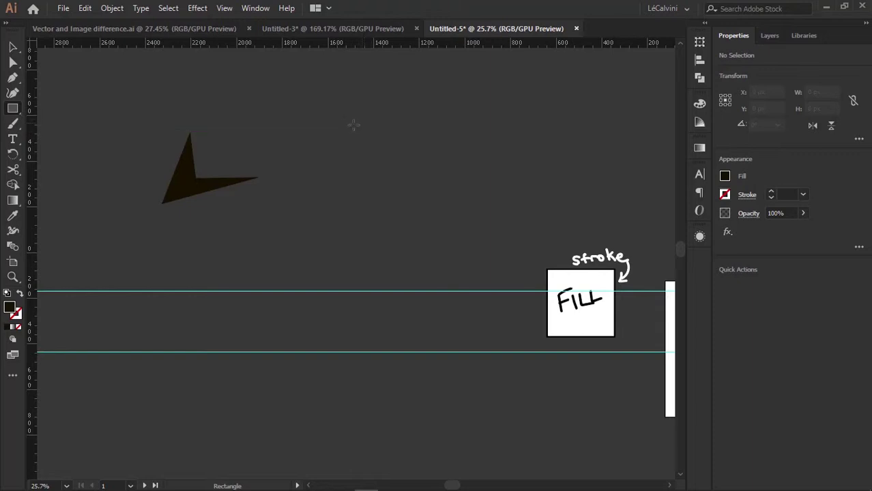
pyautogui.moveTo(312, 106); pyautogui.dragTo(479, 181)
pyautogui.hscroll(3, 424, 181)
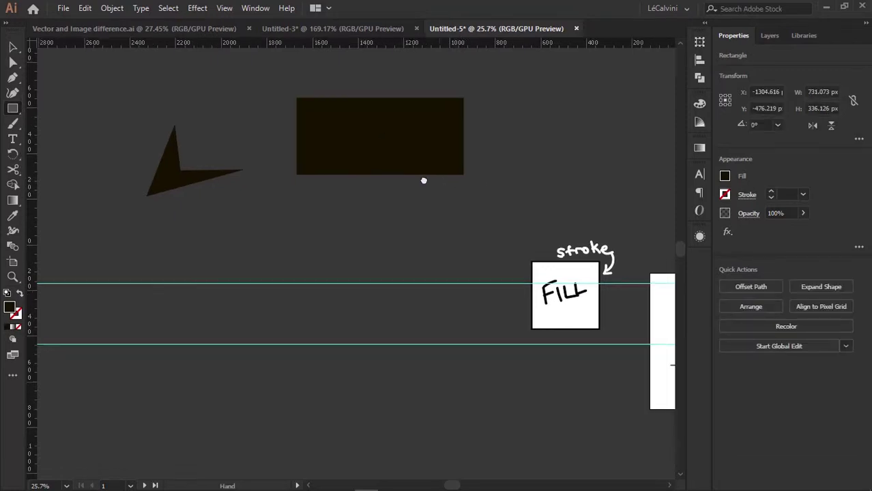
# Fill the new rectangle with orange-red E54600
pyautogui.press('v')
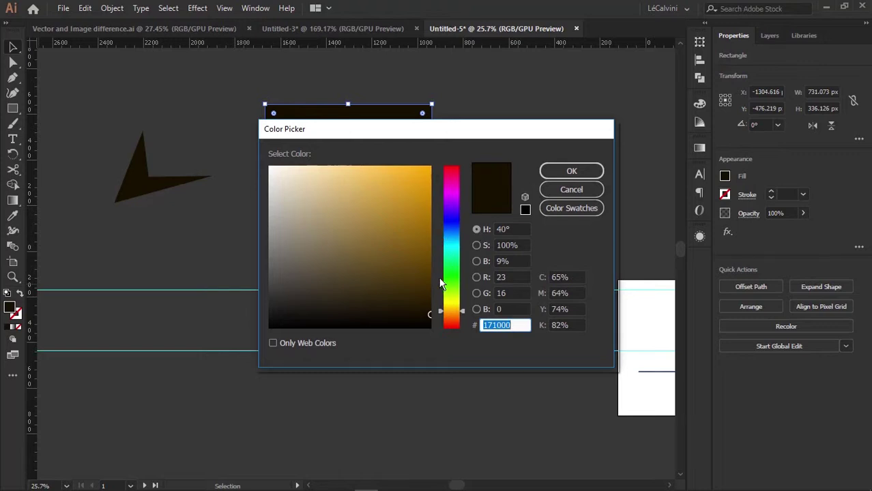
pyautogui.moveTo(452, 315)
pyautogui.mouseDown()
pyautogui.moveTo(455, 322)
pyautogui.moveTo(429, 244)
pyautogui.moveTo(431, 212)
pyautogui.moveTo(429, 304)
pyautogui.moveTo(451, 183)
pyautogui.mouseUp()
pyautogui.moveTo(447, 322); pyautogui.dragTo(449, 320)
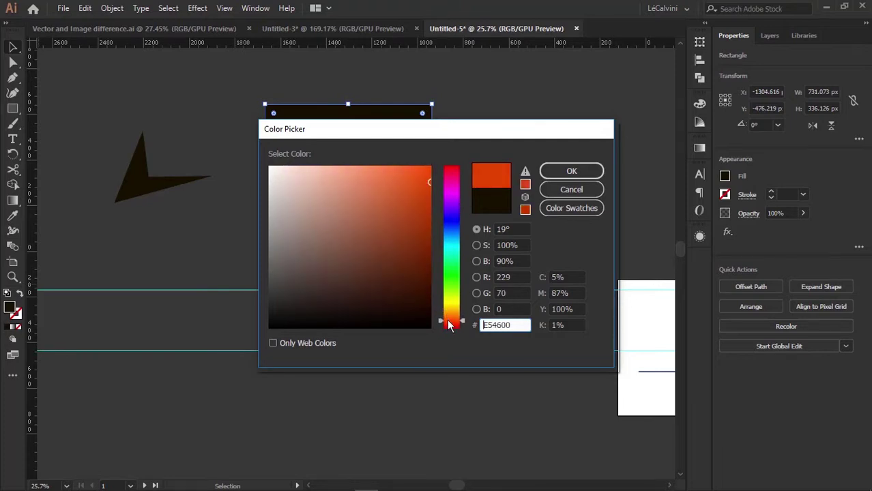
pyautogui.click(572, 171)
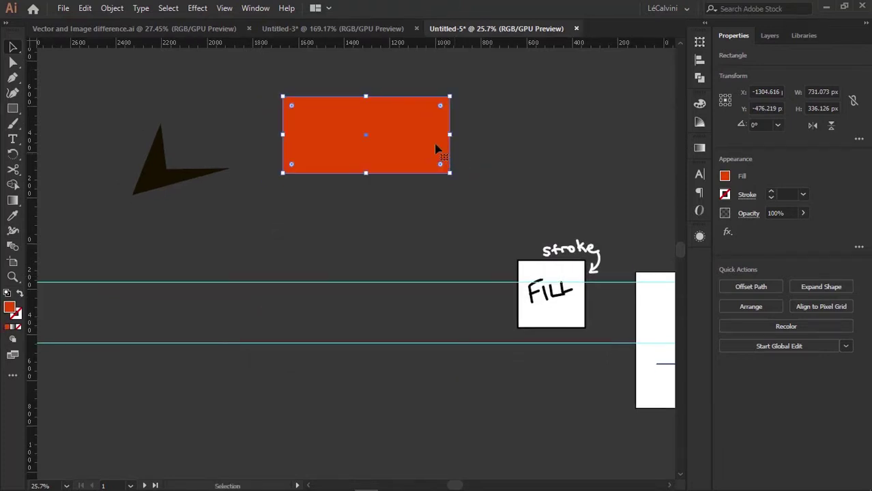
pyautogui.moveTo(499, 146)
pyautogui.mouseDown()
pyautogui.moveTo(484, 160)
pyautogui.moveTo(488, 145)
pyautogui.mouseUp()
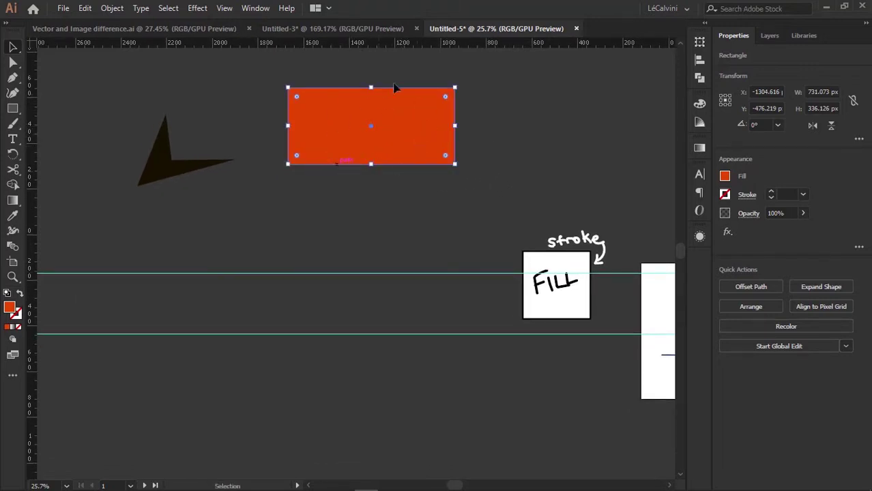
pyautogui.moveTo(387, 146); pyautogui.dragTo(413, 177)
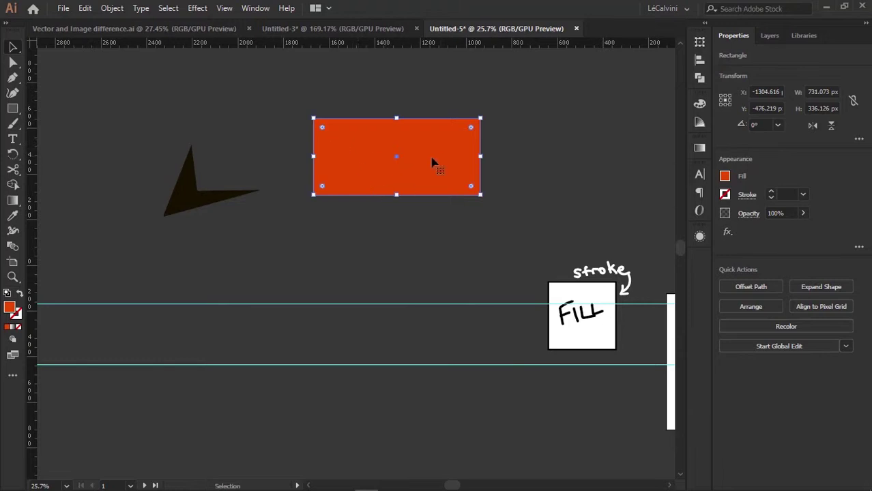
pyautogui.moveTo(428, 209); pyautogui.dragTo(440, 191)
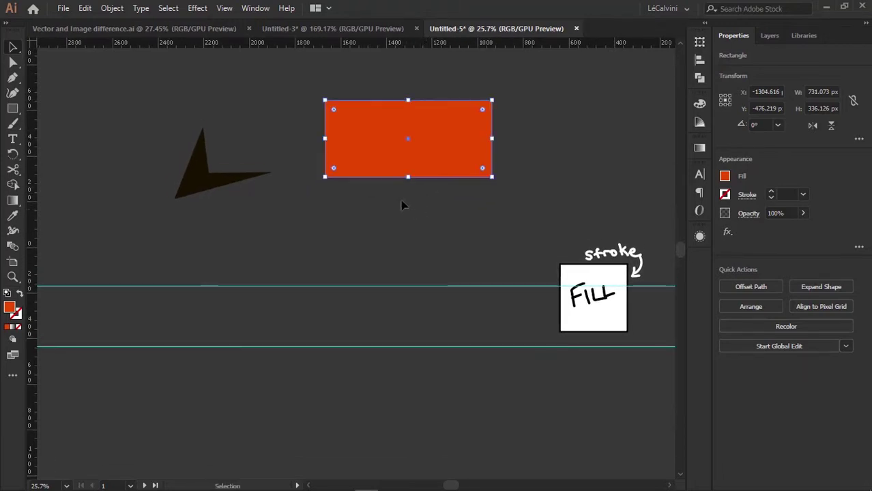
# Try drawing a rectangle below the orange-red rectangle and another well above it, undoing each one
pyautogui.click(13, 110)
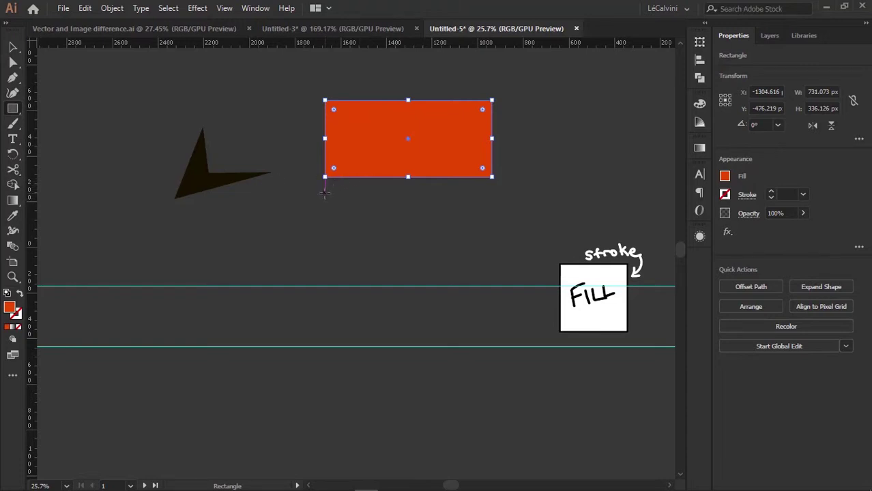
pyautogui.moveTo(325, 198)
pyautogui.mouseDown()
pyautogui.moveTo(346, 247)
pyautogui.moveTo(399, 259)
pyautogui.mouseUp()
pyautogui.hotkey('ctrl', 'z')
pyautogui.scroll(5, 346, 201)
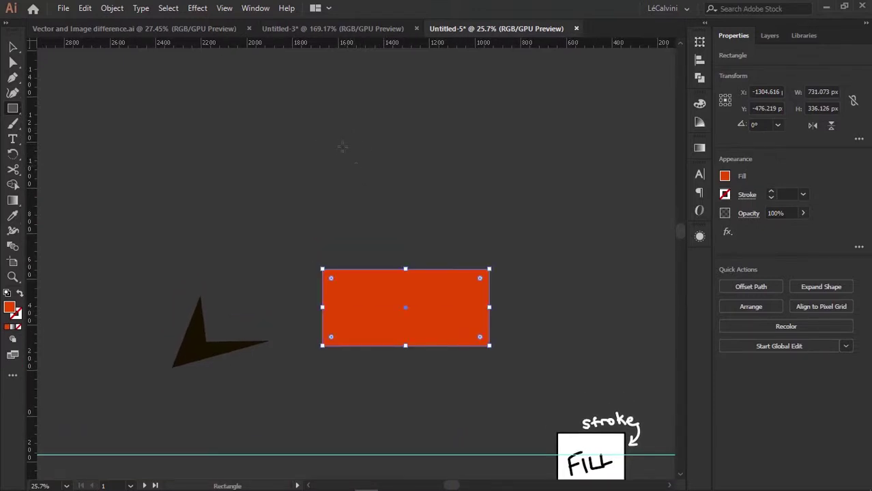
pyautogui.moveTo(331, 129); pyautogui.dragTo(387, 176)
pyautogui.hotkey('ctrl', 'z')
# Draw a square about 235 px wide well above and slightly left of the orange-red rectangle
pyautogui.moveTo(295, 107); pyautogui.dragTo(323, 134)
pyautogui.press('space')
pyautogui.moveTo(366, 156); pyautogui.dragTo(353, 173)
pyautogui.press('v')
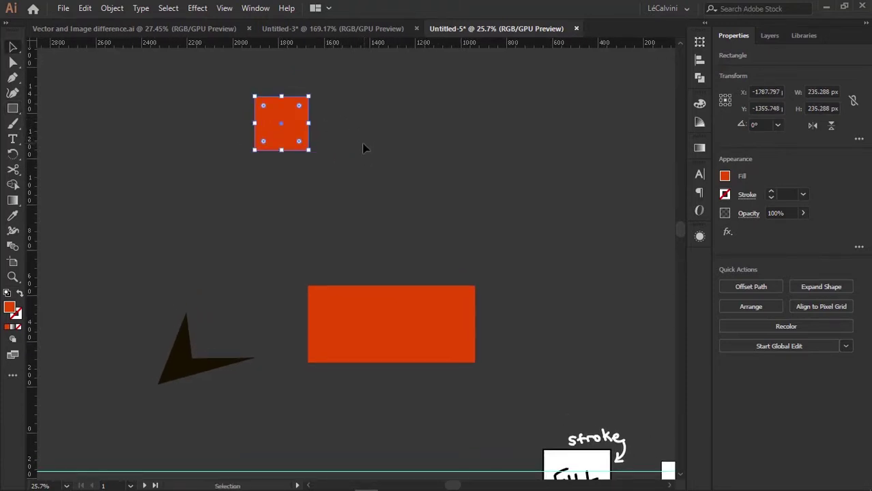
# Draw a square about 381 px wide outward from its centre, to the right of the small square and centred above the rectangle
pyautogui.press('m')
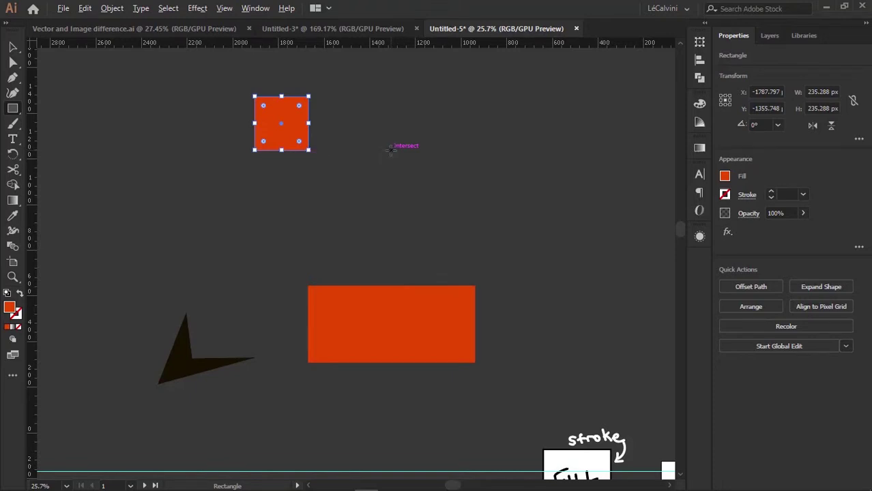
pyautogui.moveTo(391, 150); pyautogui.dragTo(435, 195)
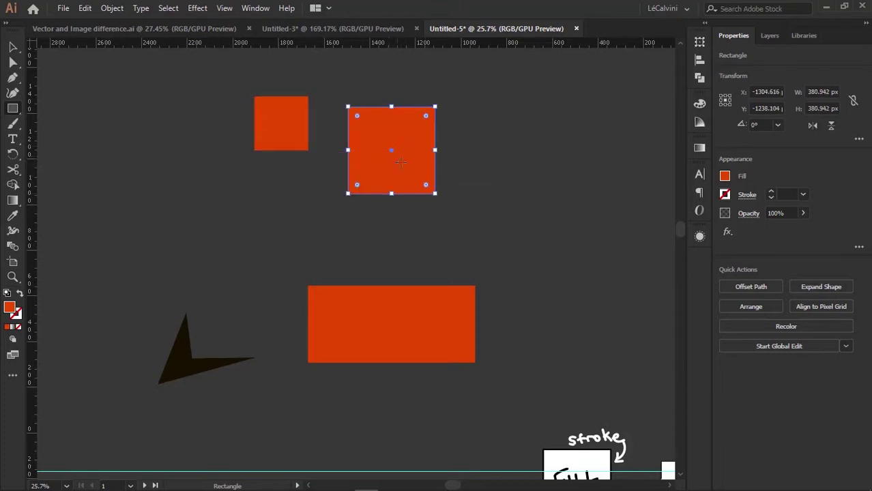
pyautogui.press('space')
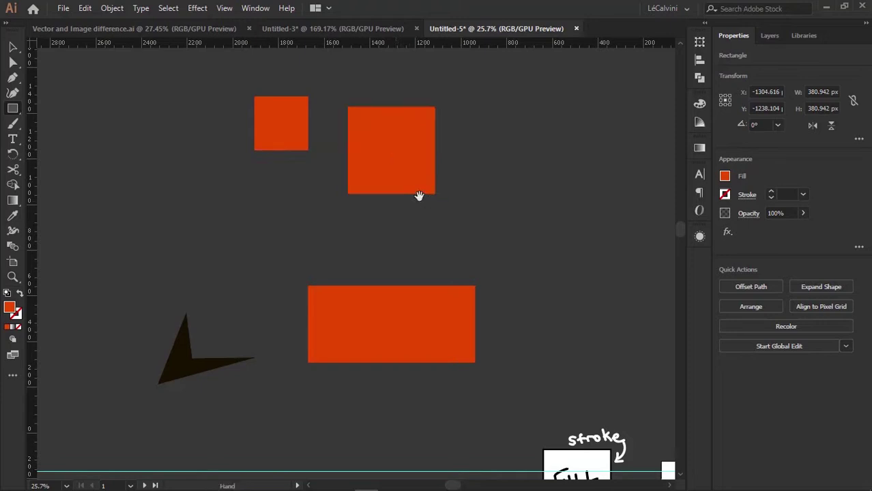
pyautogui.moveTo(507, 229); pyautogui.dragTo(390, 199)
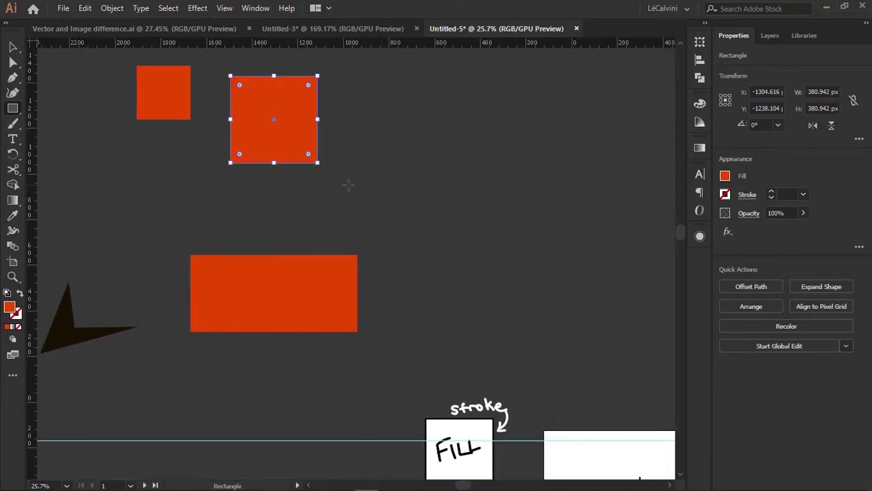
# Draw a square about 287 px wide just above the rectangle's right end
pyautogui.moveTo(346, 180); pyautogui.dragTo(413, 244)
pyautogui.press('alt')
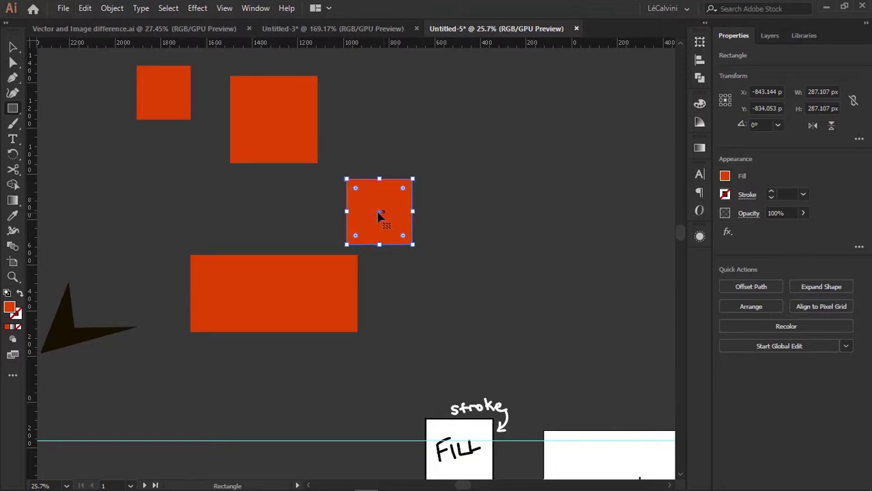
pyautogui.press('space')
pyautogui.moveTo(357, 192); pyautogui.dragTo(379, 198)
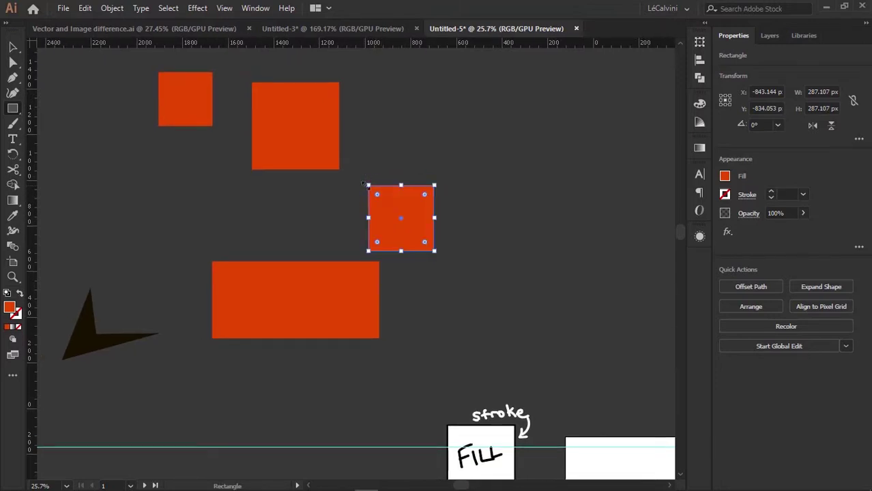
# Draw five more squares of varying sizes around the existing ones, the last about 322 px wide above the 287 px square
pyautogui.moveTo(280, 181)
pyautogui.mouseDown()
pyautogui.moveTo(352, 167)
pyautogui.moveTo(424, 177)
pyautogui.mouseUp()
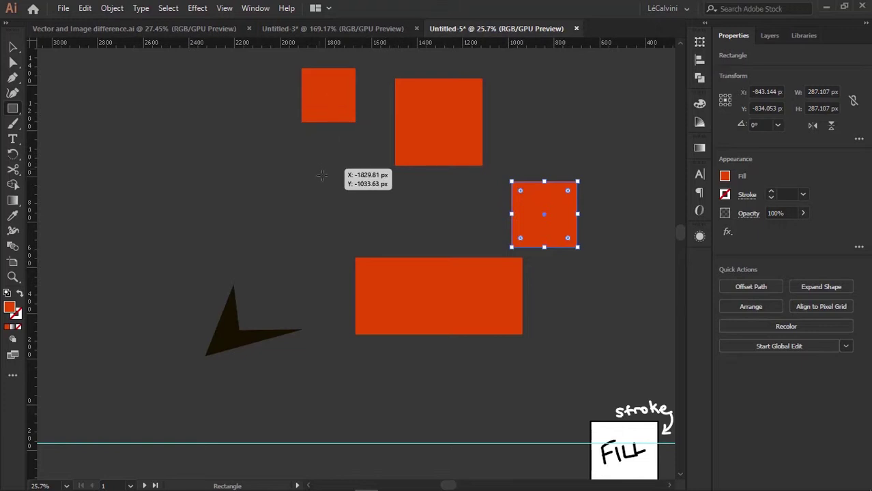
pyautogui.moveTo(322, 175); pyautogui.dragTo(341, 183)
pyautogui.moveTo(204, 90); pyautogui.dragTo(272, 152)
pyautogui.press('space')
pyautogui.moveTo(213, 107)
pyautogui.mouseDown()
pyautogui.moveTo(257, 208)
pyautogui.moveTo(251, 201)
pyautogui.mouseUp()
pyautogui.moveTo(231, 80); pyautogui.dragTo(325, 160)
pyautogui.press('space')
pyautogui.moveTo(457, 147); pyautogui.dragTo(349, 143)
pyautogui.press('space')
pyautogui.moveTo(345, 114)
pyautogui.mouseDown()
pyautogui.moveTo(388, 158)
pyautogui.moveTo(365, 126)
pyautogui.mouseUp()
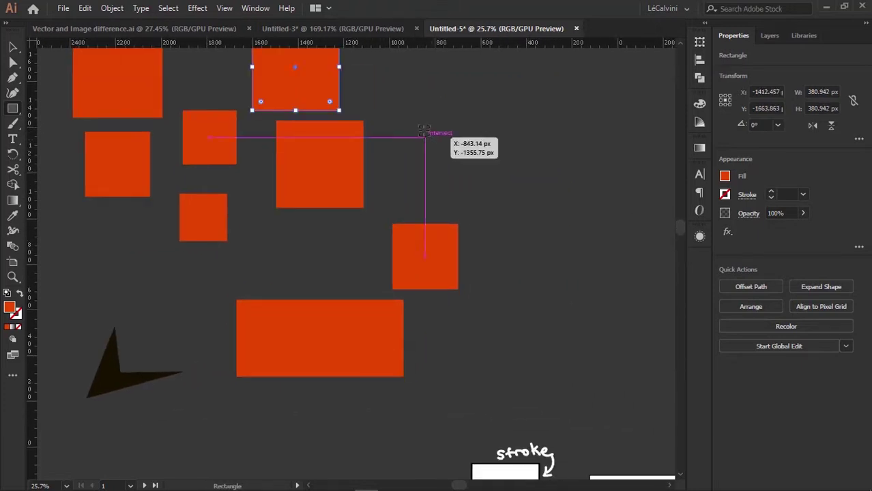
pyautogui.moveTo(425, 131)
pyautogui.mouseDown()
pyautogui.moveTo(463, 168)
pyautogui.moveTo(416, 156)
pyautogui.mouseUp()
pyautogui.press('w')
pyautogui.press('space')
pyautogui.press('super+space')
pyautogui.press('super+space')
pyautogui.press('super+space')
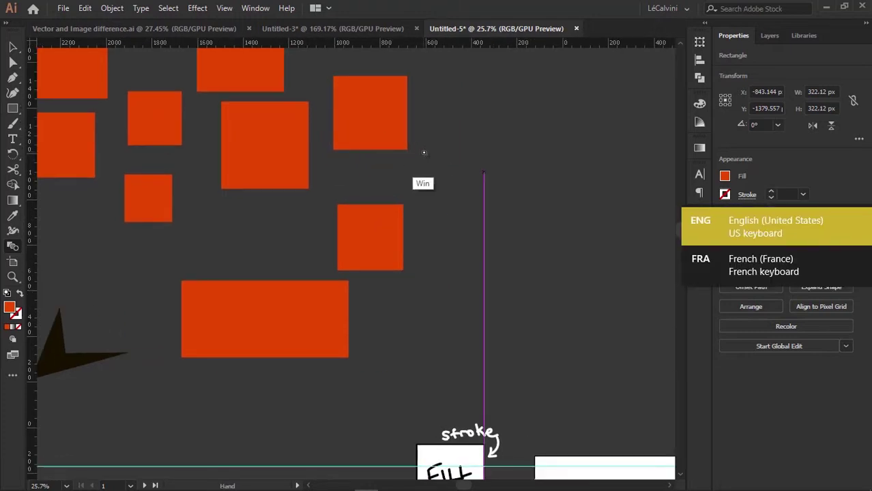
# Move the handwritten number 1 path straight up, off the first artboard
pyautogui.press('z')
pyautogui.moveTo(524, 151); pyautogui.dragTo(447, 167)
pyautogui.press('space')
pyautogui.moveTo(590, 197); pyautogui.dragTo(434, 188)
pyautogui.press('v')
pyautogui.click(422, 312)
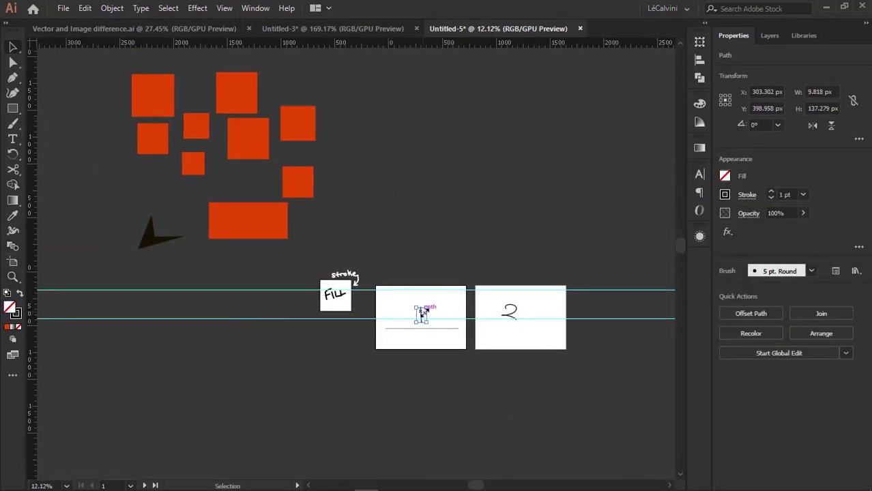
pyautogui.moveTo(421, 314); pyautogui.dragTo(421, 161)
# Move the 322 px square onto the first artboard, near its upper-left corner with its top edge on the upper guide
pyautogui.moveTo(294, 127); pyautogui.dragTo(406, 157)
pyautogui.press('z')
pyautogui.press('space')
pyautogui.moveTo(321, 197); pyautogui.dragTo(424, 223)
pyautogui.press('v')
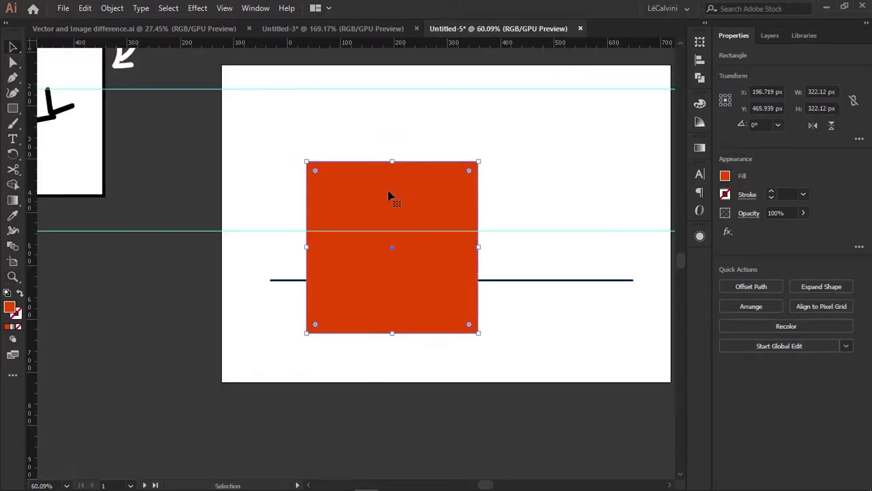
pyautogui.moveTo(363, 173); pyautogui.dragTo(295, 99)
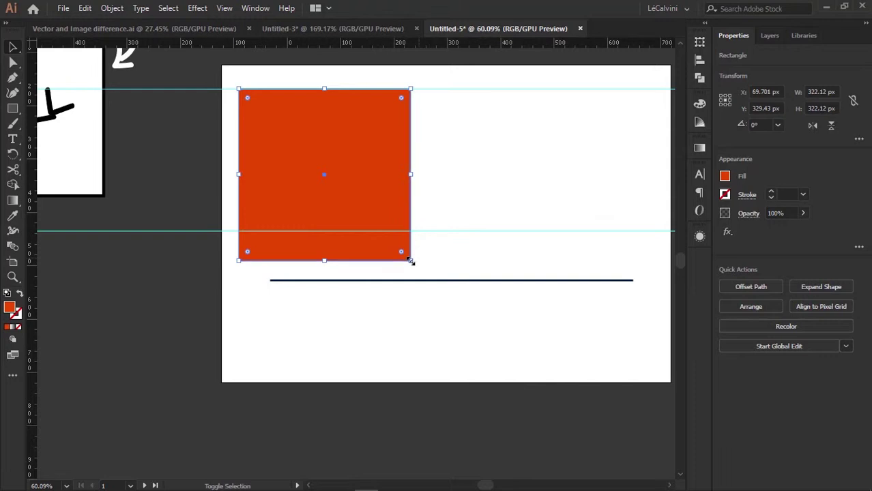
# Scale the square on the artboard down proportionally, keeping its upper-left corner in place, and deselect it
pyautogui.moveTo(409, 257); pyautogui.dragTo(305, 156)
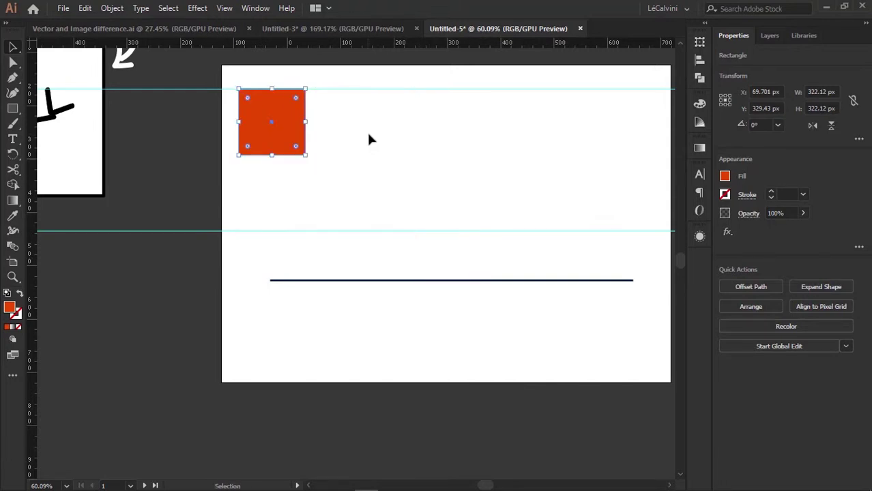
pyautogui.press('space')
pyautogui.moveTo(323, 120); pyautogui.dragTo(336, 171)
pyautogui.click(353, 159)
pyautogui.press('space')
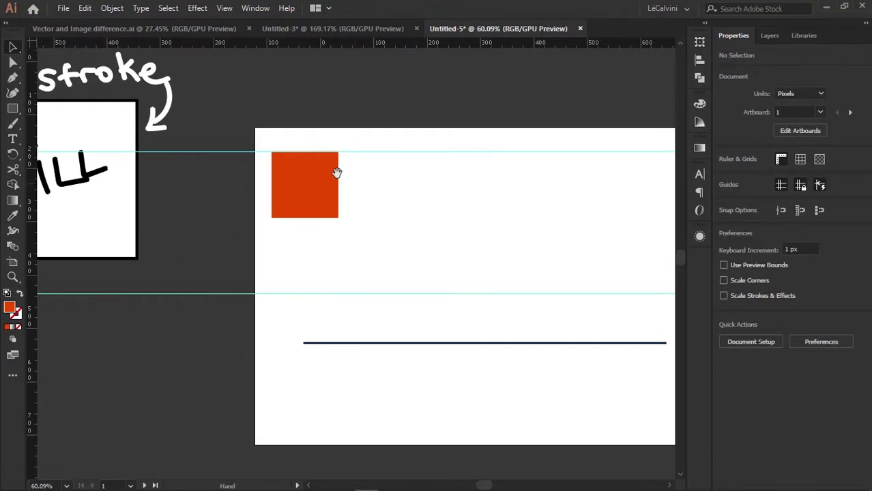
# Draw a rectangle about 289 × 125 px to the right of the artboard's square, aligned with its top and bottom edges
pyautogui.click(14, 109)
pyautogui.moveTo(358, 151); pyautogui.dragTo(480, 181)
pyautogui.press('space')
pyautogui.moveTo(32, 136); pyautogui.dragTo(98, 135)
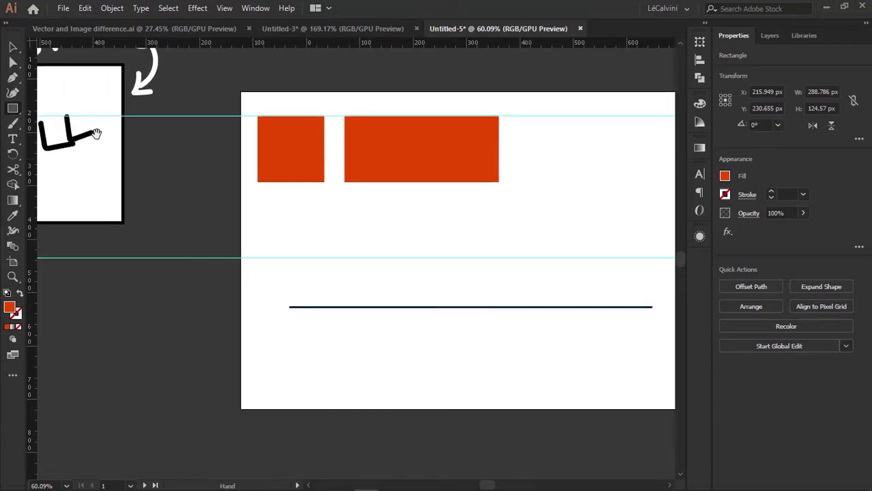
# Show the shape tools grouped with the Rectangle tool, keeping the Rectangle tool active
pyautogui.click(13, 111)
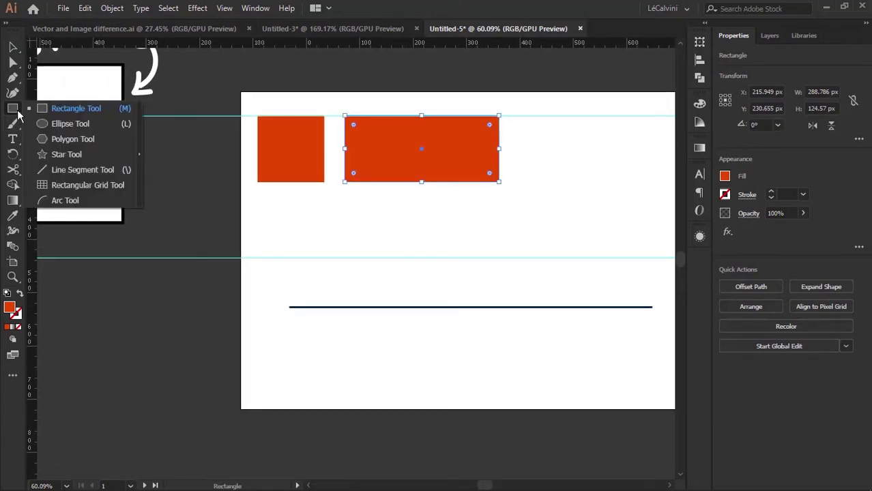
pyautogui.click(17, 114)
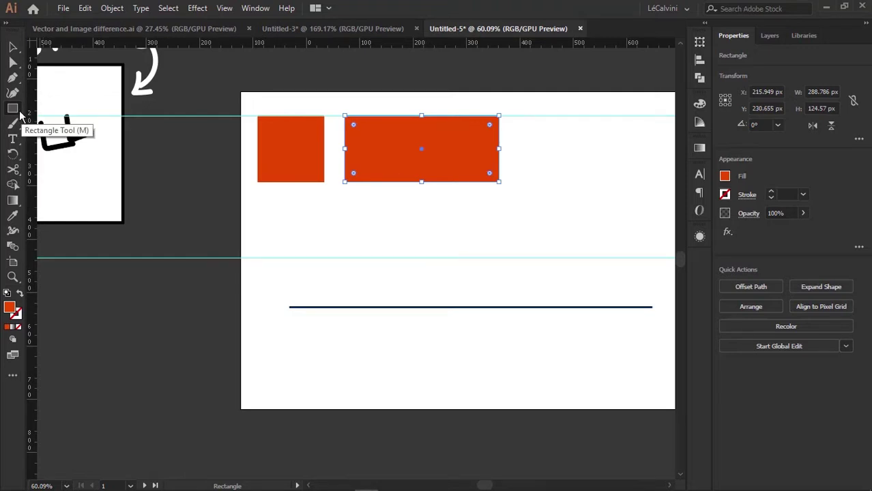
# Draw a circle about 125 px in diameter to the right of the rectangle, matching the rectangle's top and bottom edges
pyautogui.click(16, 114)
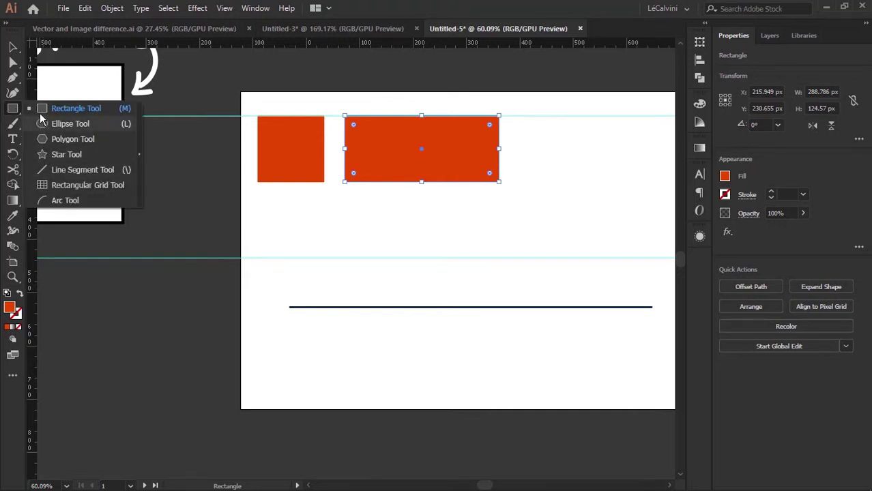
pyautogui.click(94, 125)
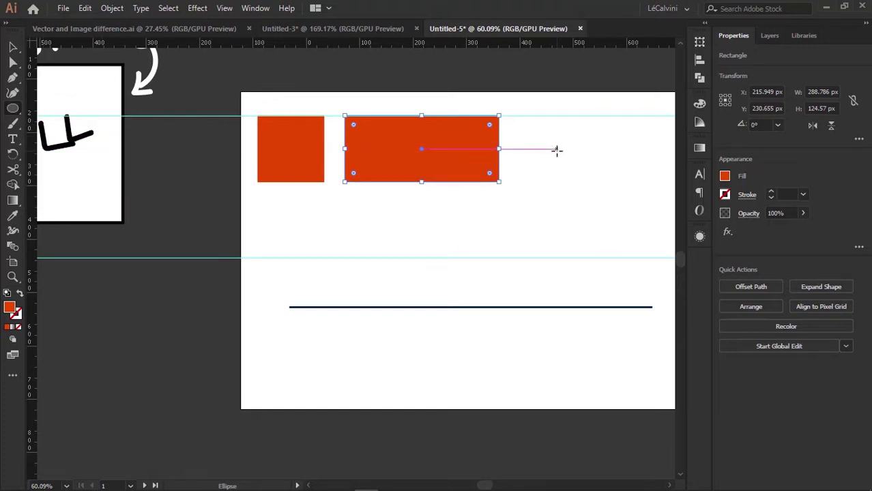
pyautogui.moveTo(557, 150); pyautogui.dragTo(427, 135)
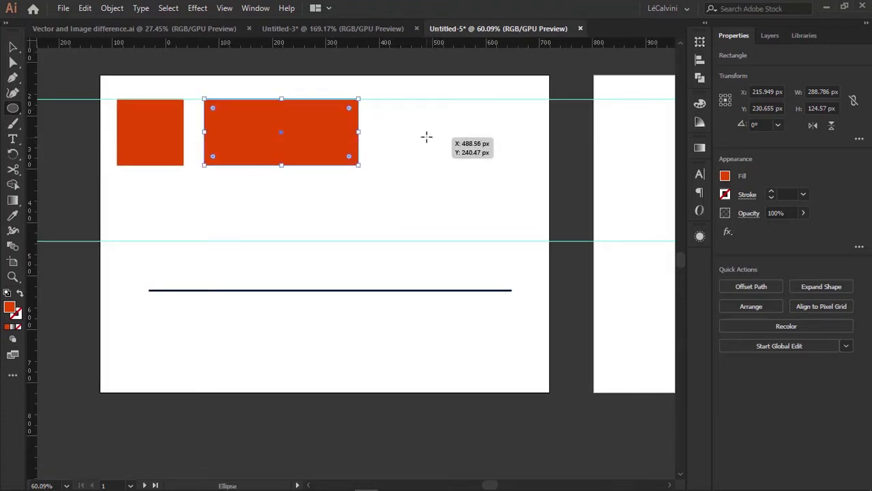
pyautogui.moveTo(432, 132); pyautogui.dragTo(502, 158)
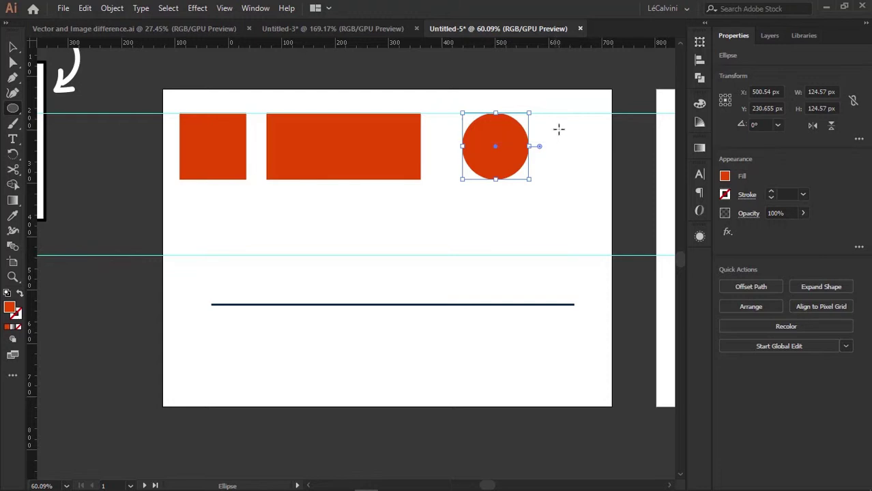
# Draw an ellipse about 134 × 94 px to the right of the circle, and move the circle horizontally closer to the rectangle
pyautogui.moveTo(567, 146); pyautogui.dragTo(603, 167)
pyautogui.press('v')
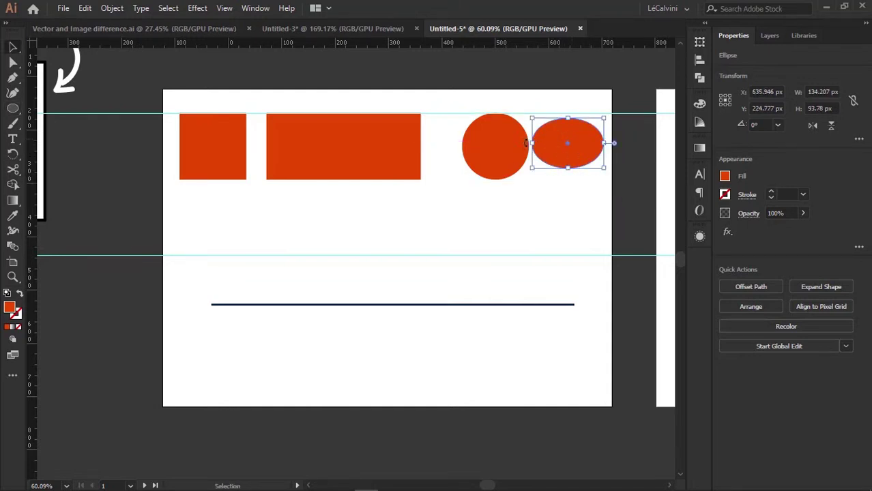
pyautogui.moveTo(496, 150); pyautogui.dragTo(466, 151)
# Enlarge the ellipse proportionally about its centre and align its vertical centre to the circle as the key object
pyautogui.click(570, 143)
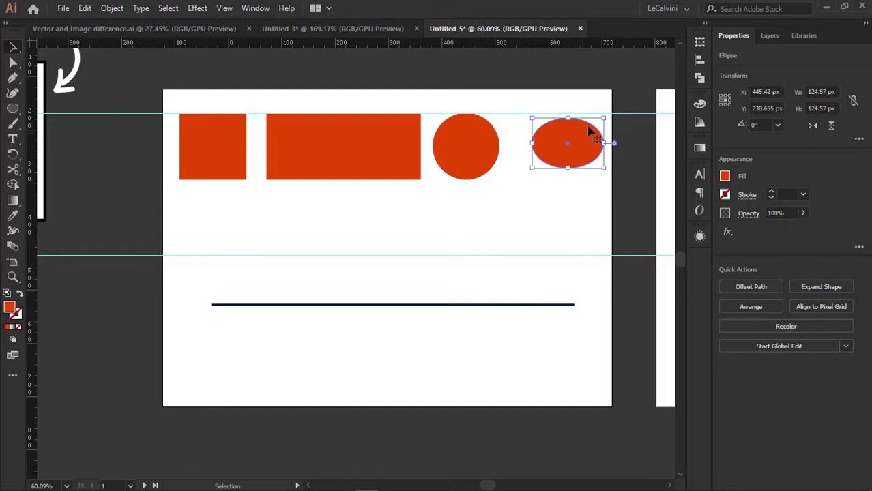
pyautogui.moveTo(605, 117); pyautogui.dragTo(579, 143)
pyautogui.keyDown('shift'); pyautogui.click(489, 152); pyautogui.keyUp('shift')
pyautogui.click(484, 150)
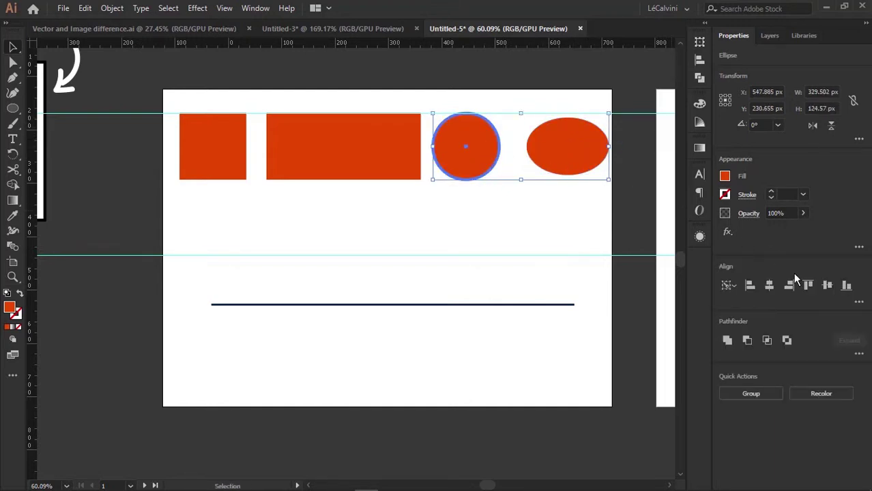
pyautogui.click(470, 198)
# Draw a hexagon about 118 × 103 px below the square with the Polygon tool, and deselect it
pyautogui.moveTo(426, 223); pyautogui.dragTo(442, 216)
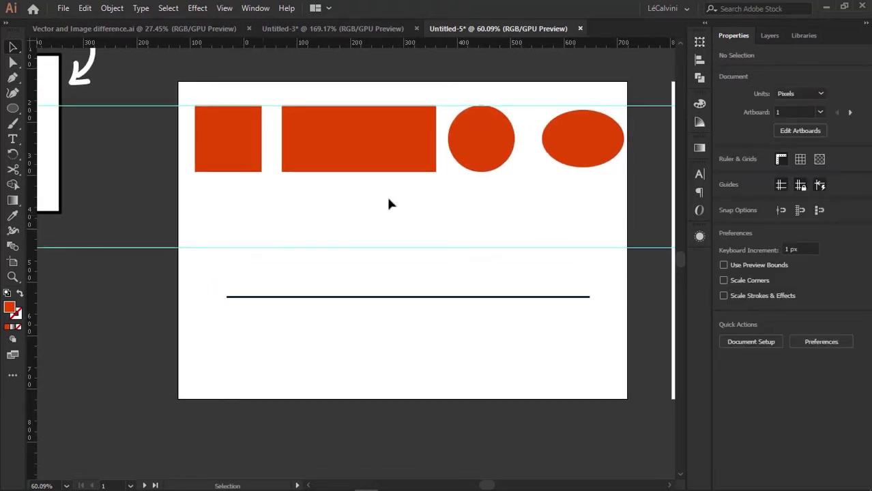
pyautogui.moveTo(224, 189); pyautogui.dragTo(230, 209)
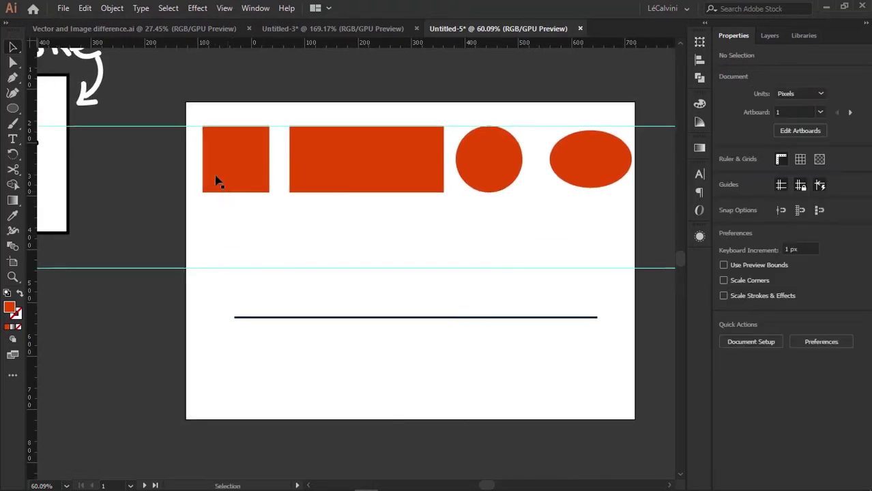
pyautogui.click(12, 108)
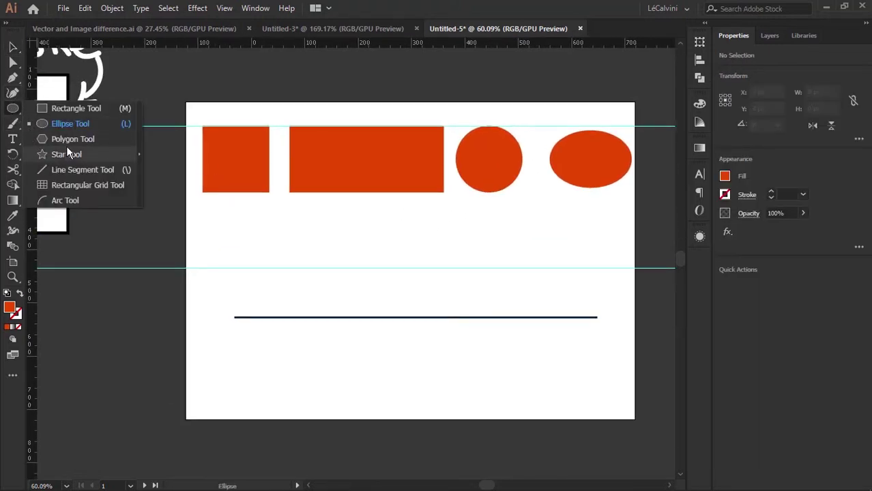
pyautogui.click(80, 139)
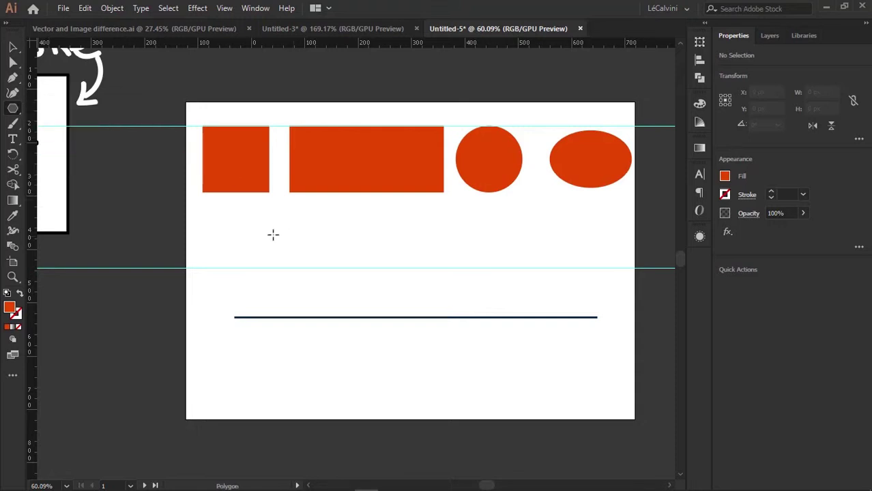
pyautogui.moveTo(217, 247); pyautogui.dragTo(196, 234)
pyautogui.press('v')
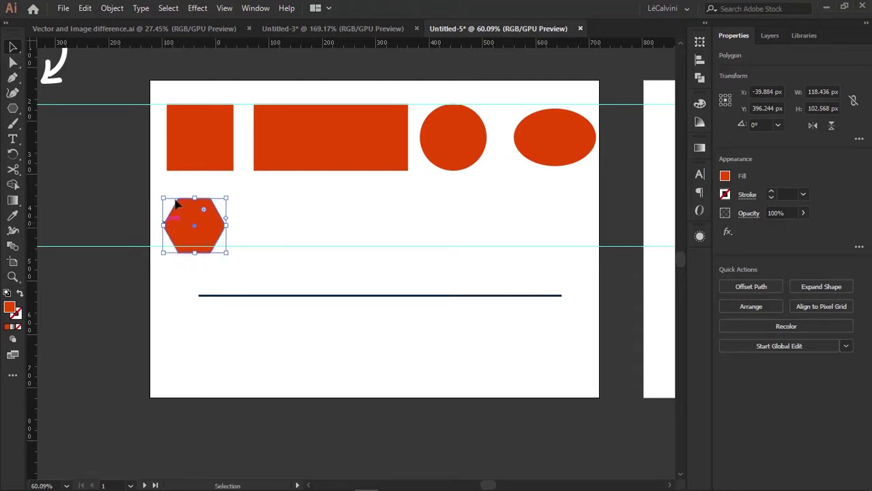
pyautogui.click(291, 198)
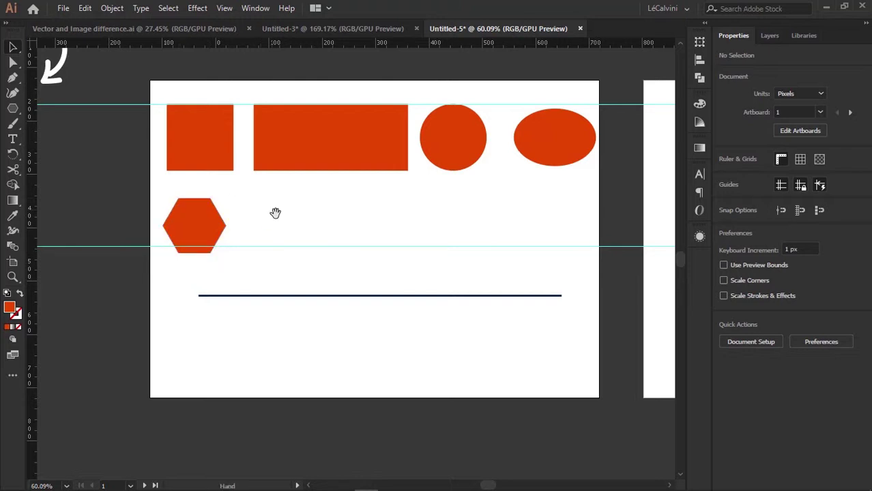
# Draw a five-pointed star about 130 × 124 px to the right of the hexagon with the Star tool
pyautogui.moveTo(275, 213); pyautogui.dragTo(291, 217)
pyautogui.click(15, 111)
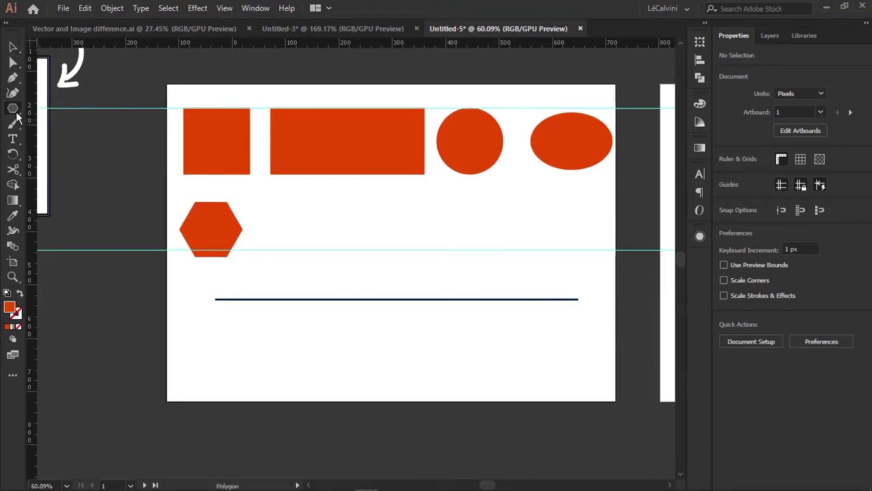
pyautogui.moveTo(16, 116); pyautogui.dragTo(59, 153)
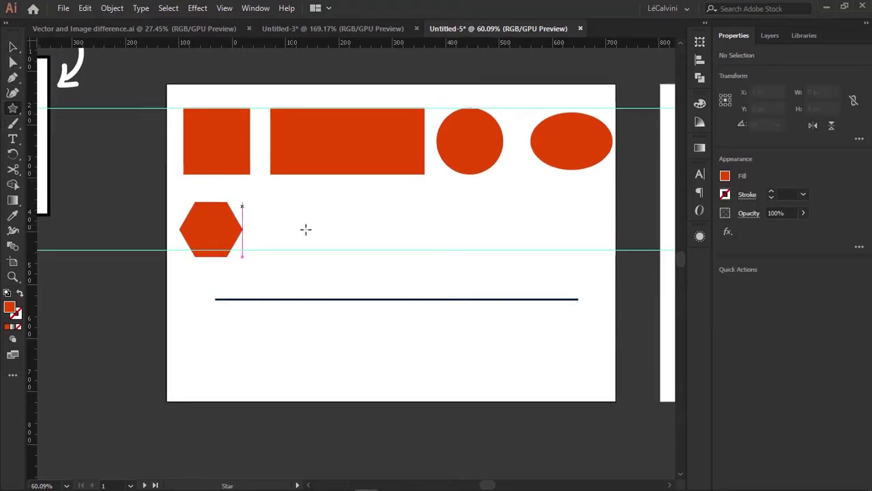
pyautogui.moveTo(294, 223); pyautogui.dragTo(320, 255)
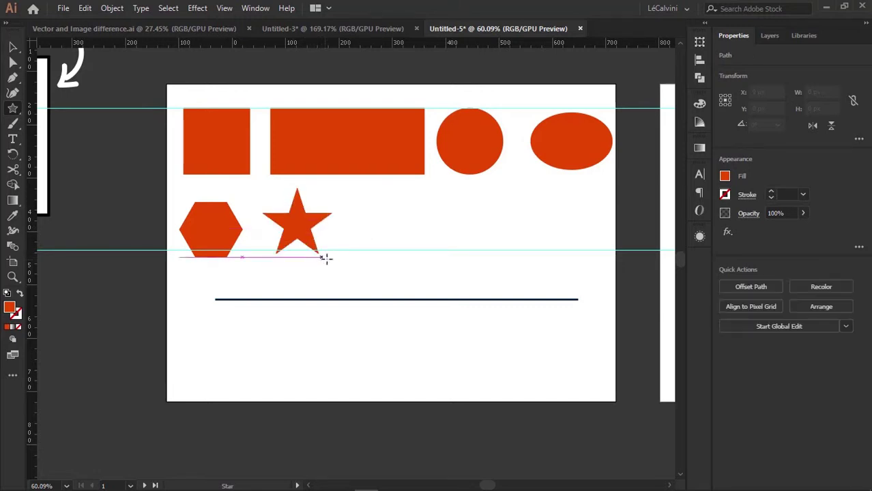
# Draw a horizontal line segment about 151 px long to the right of the star
pyautogui.moveTo(219, 200); pyautogui.dragTo(233, 225)
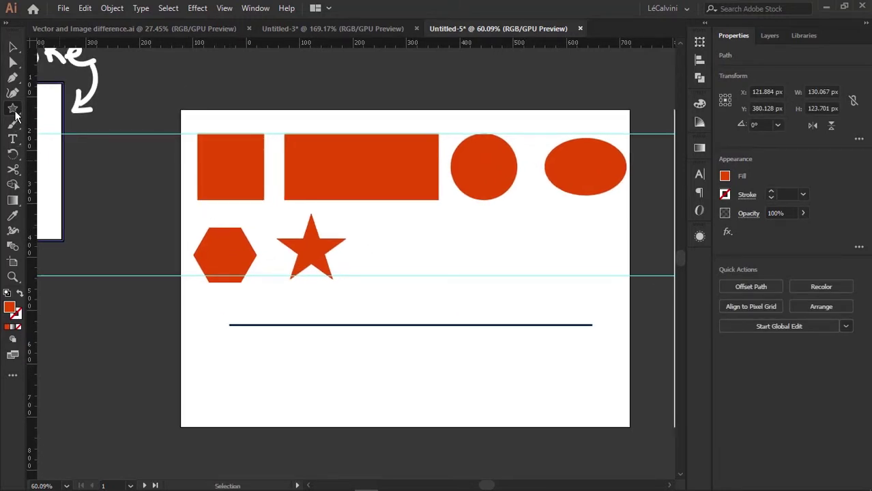
pyautogui.moveTo(17, 116); pyautogui.dragTo(71, 170)
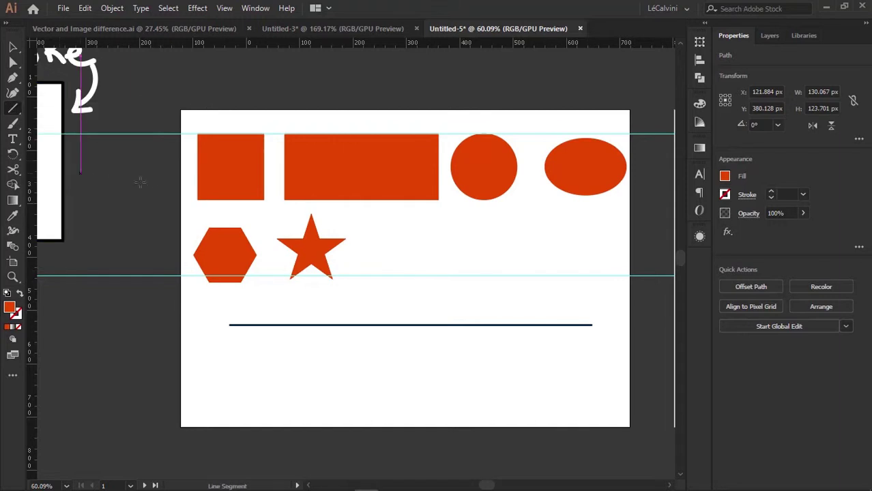
pyautogui.moveTo(371, 254); pyautogui.dragTo(450, 255)
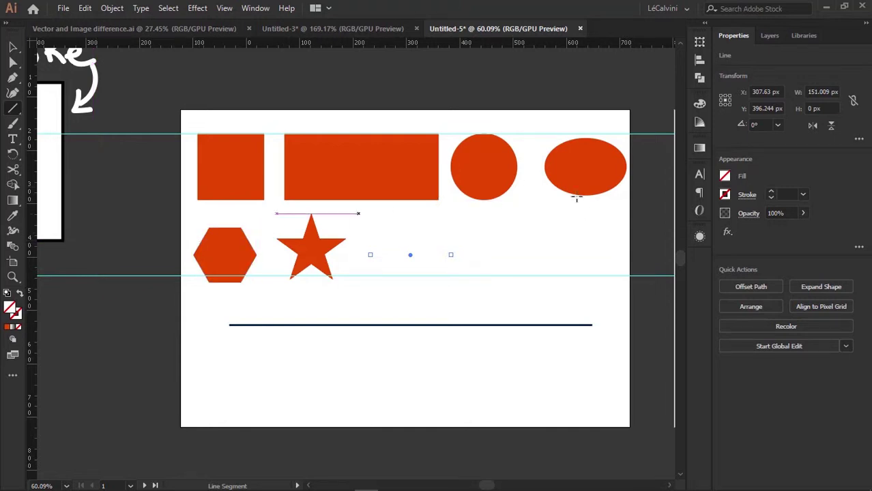
# Give the new line segment the orange-red stroke colour at a weight of 4 pt, and deselect it
pyautogui.click(9, 328)
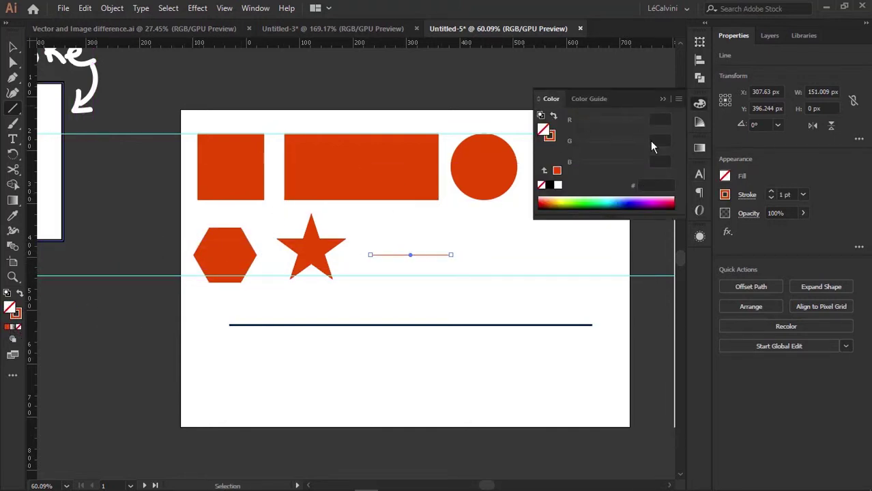
pyautogui.click(664, 100)
pyautogui.press('space')
pyautogui.moveTo(483, 210); pyautogui.dragTo(437, 184)
pyautogui.press('v')
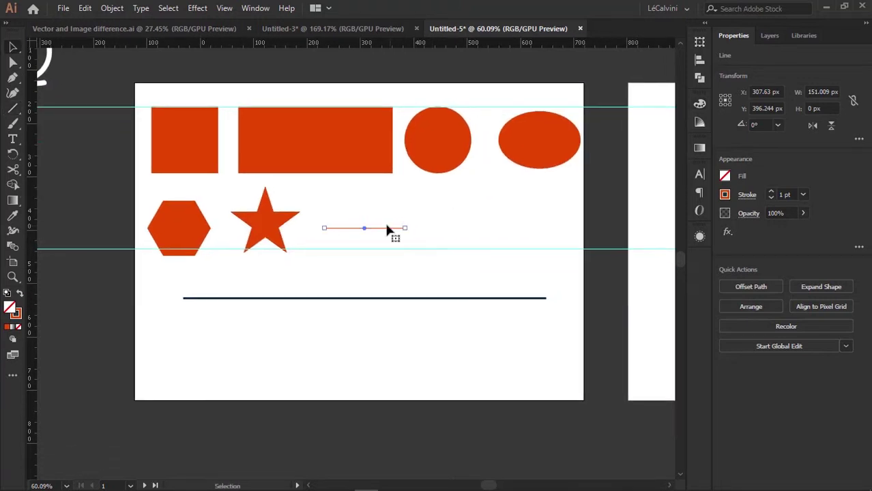
pyautogui.click(771, 192)
pyautogui.click(770, 192)
pyautogui.click(770, 192)
pyautogui.press('space')
pyautogui.moveTo(369, 227); pyautogui.dragTo(424, 225)
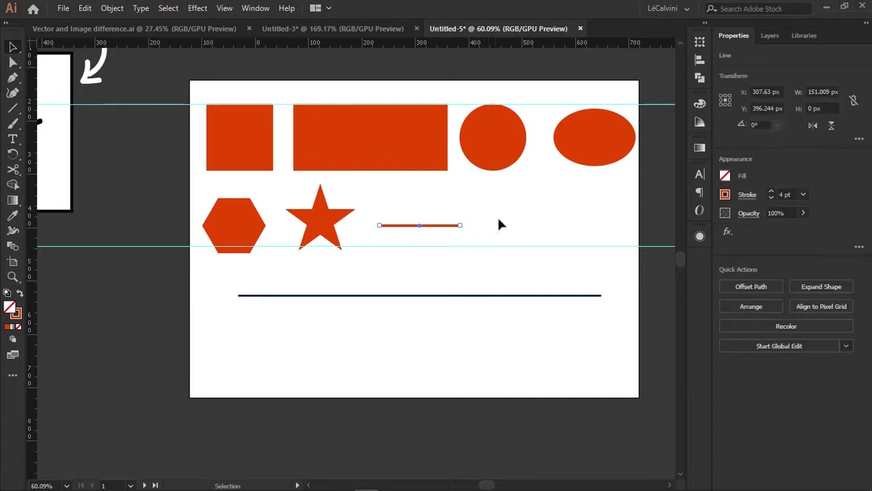
pyautogui.click(512, 229)
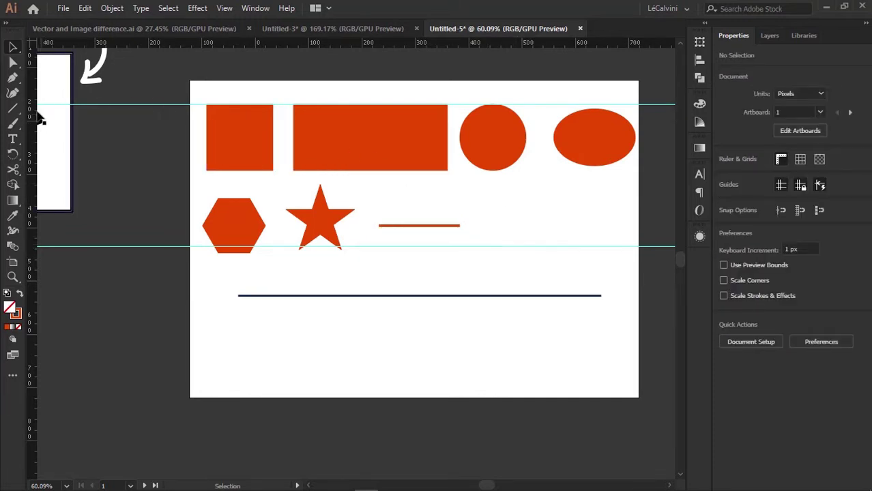
# Draw a rectangular grid of about 842 × 595 px covering the whole first artboard
pyautogui.click(15, 111)
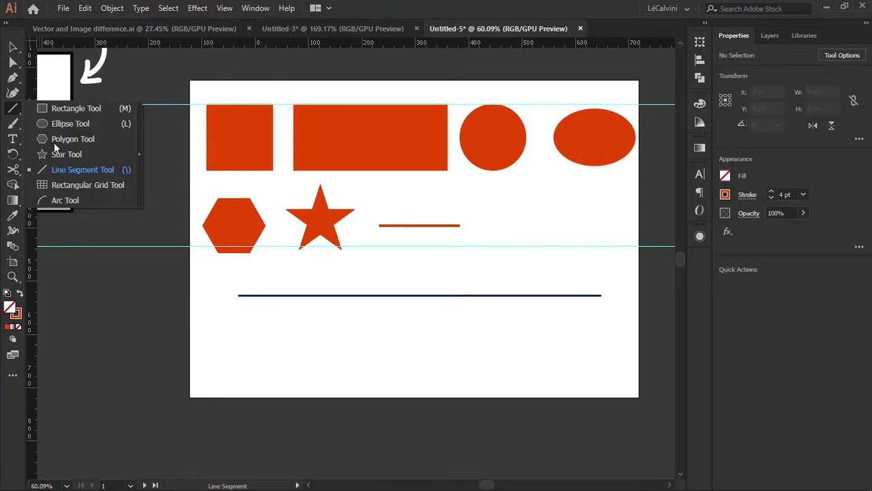
pyautogui.click(99, 188)
pyautogui.press('space')
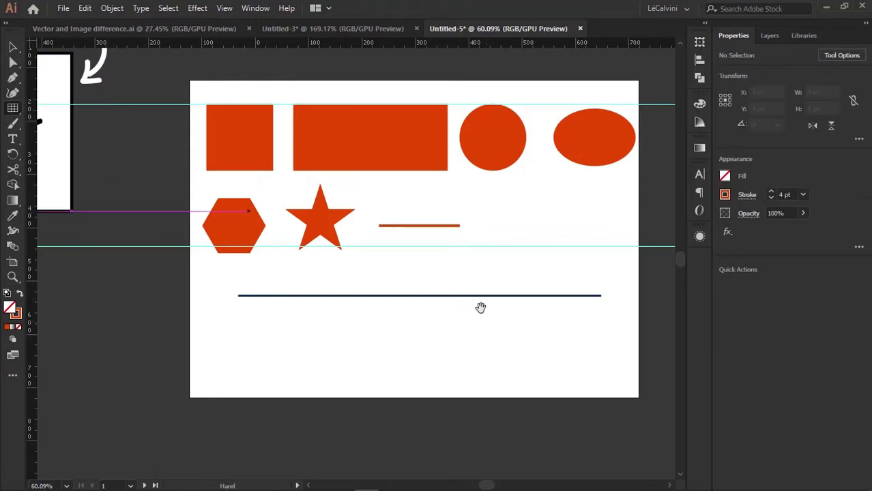
pyautogui.moveTo(481, 307); pyautogui.dragTo(456, 290)
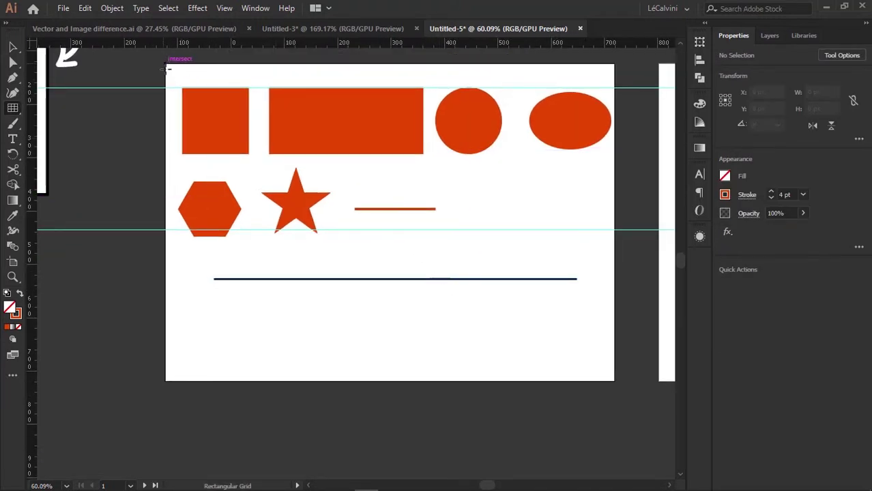
pyautogui.moveTo(167, 69); pyautogui.dragTo(614, 380)
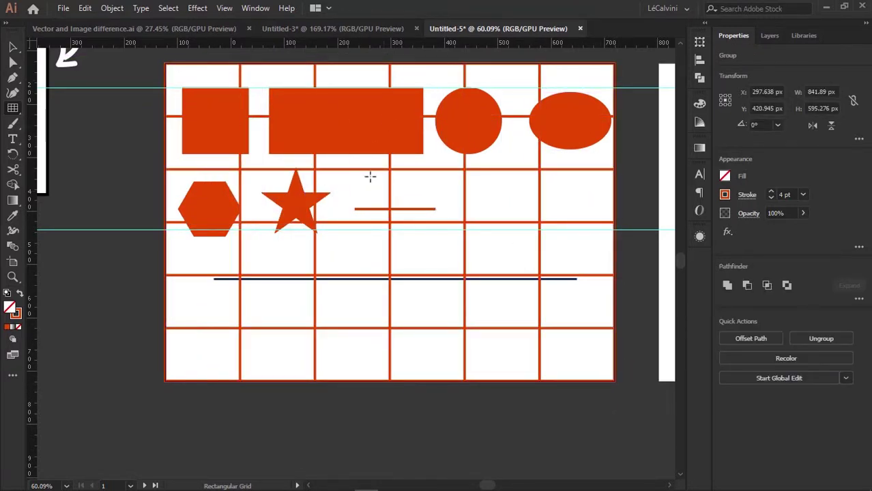
pyautogui.press('v')
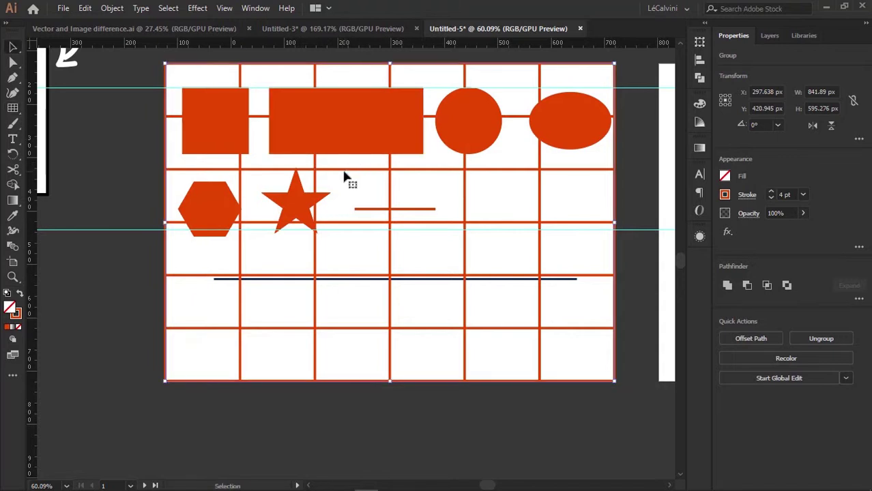
# Change the grid's stroke colour to black, and delete the grid
pyautogui.click(16, 314)
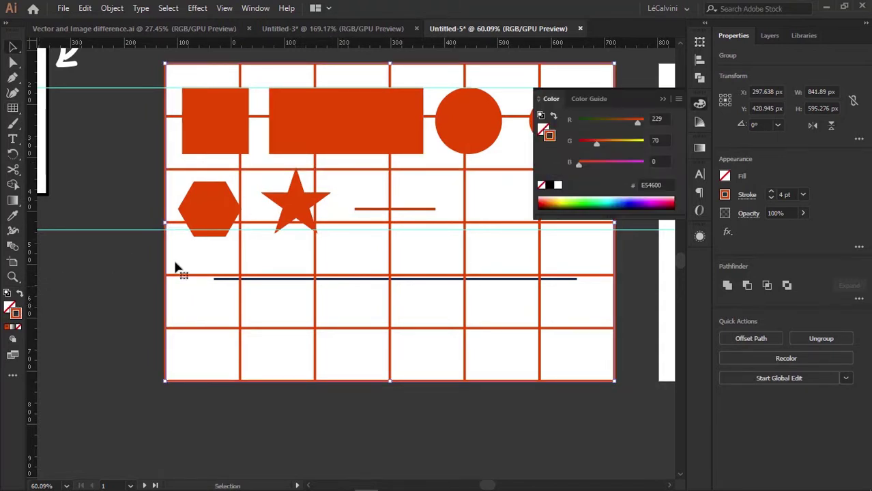
pyautogui.click(555, 185)
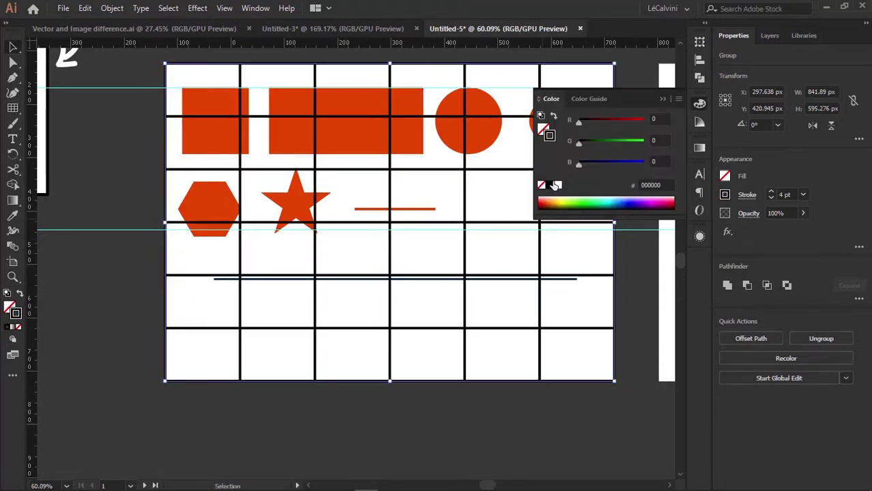
pyautogui.click(663, 101)
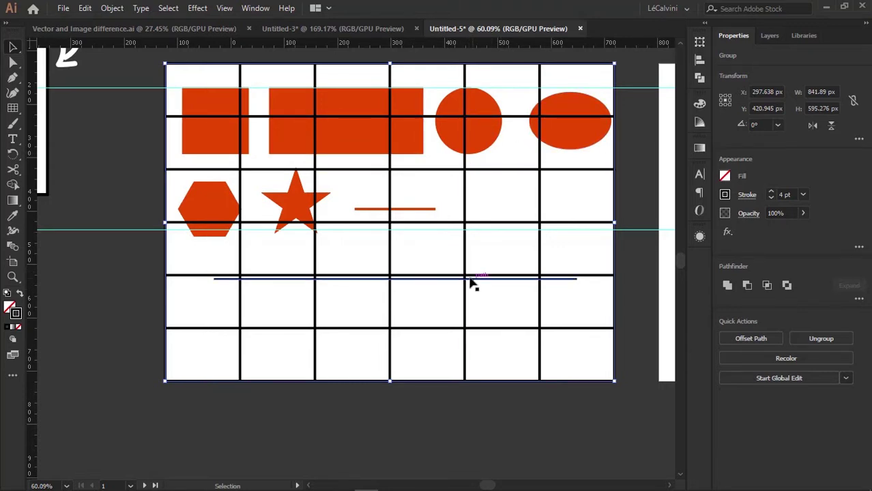
pyautogui.press('Delete')
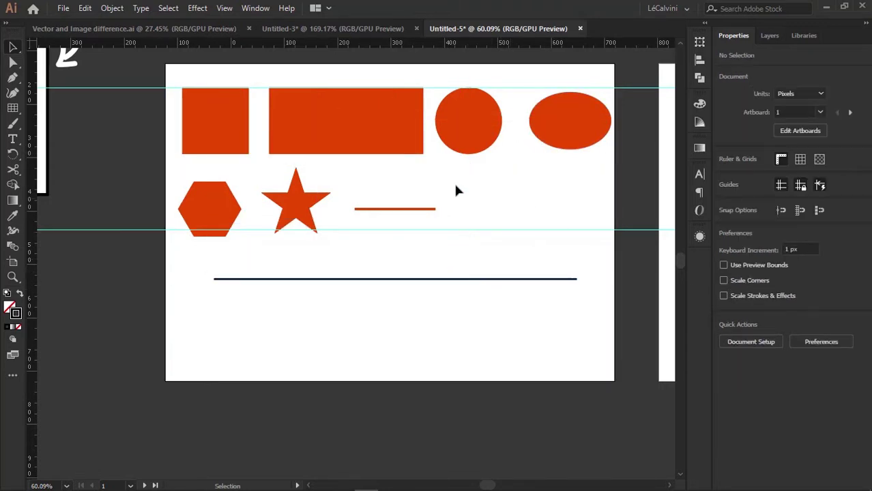
# Draw two arcs starting on the dark horizontal line, a flat one above it and one about 159 × 111 px below it
pyautogui.click(12, 114)
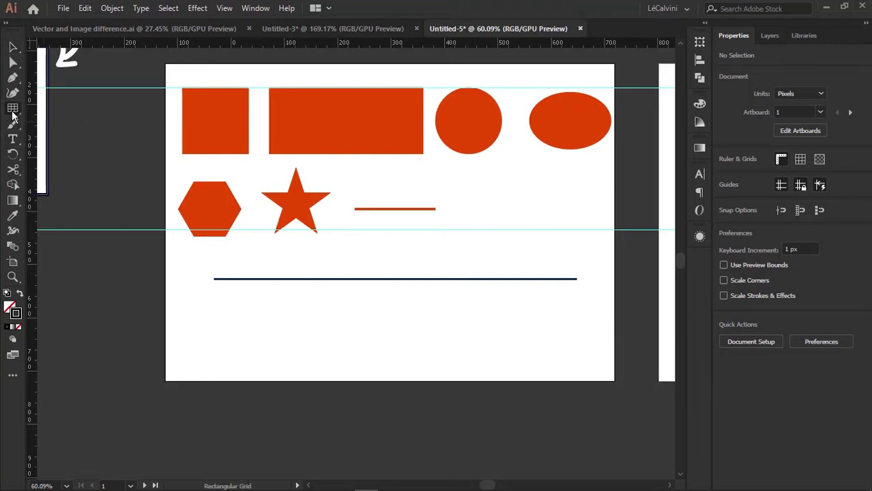
pyautogui.click(71, 202)
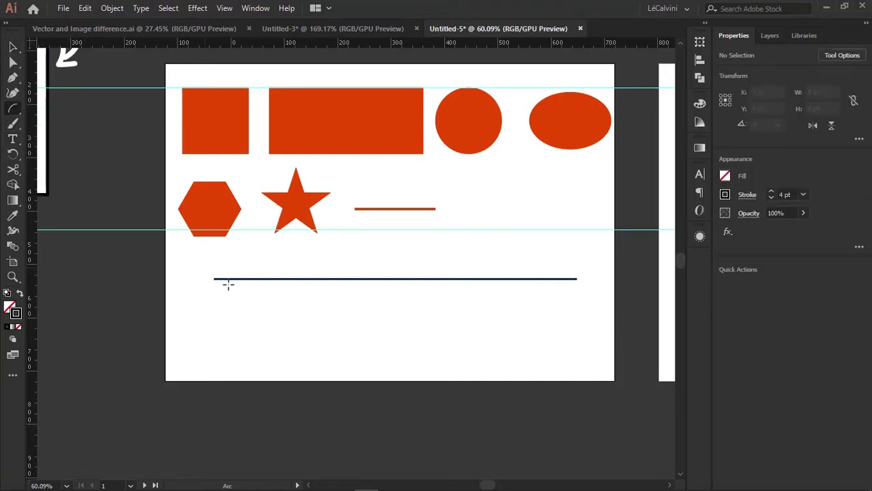
pyautogui.moveTo(233, 278); pyautogui.dragTo(305, 256)
pyautogui.moveTo(358, 278); pyautogui.dragTo(276, 335)
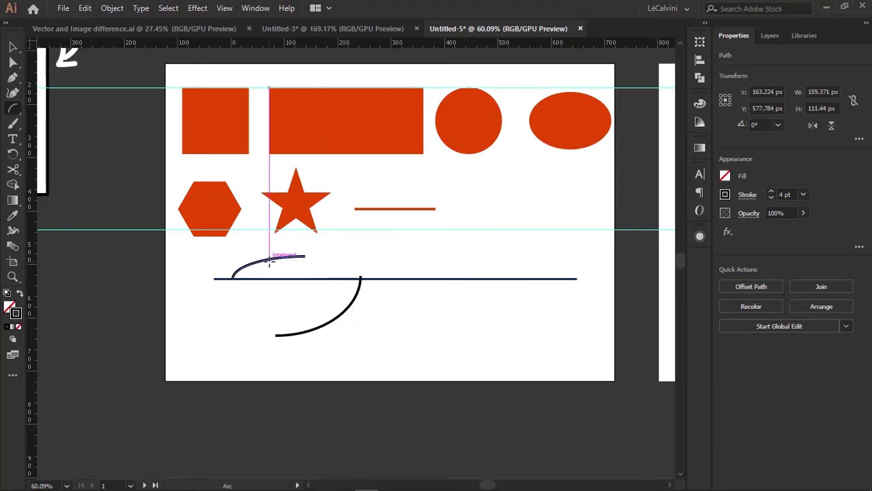
# Draw a third arc curving down from the flat arc to the lower arc, and enlarge it to about 117 × 125 px
pyautogui.moveTo(269, 260); pyautogui.dragTo(330, 326)
pyautogui.press('v')
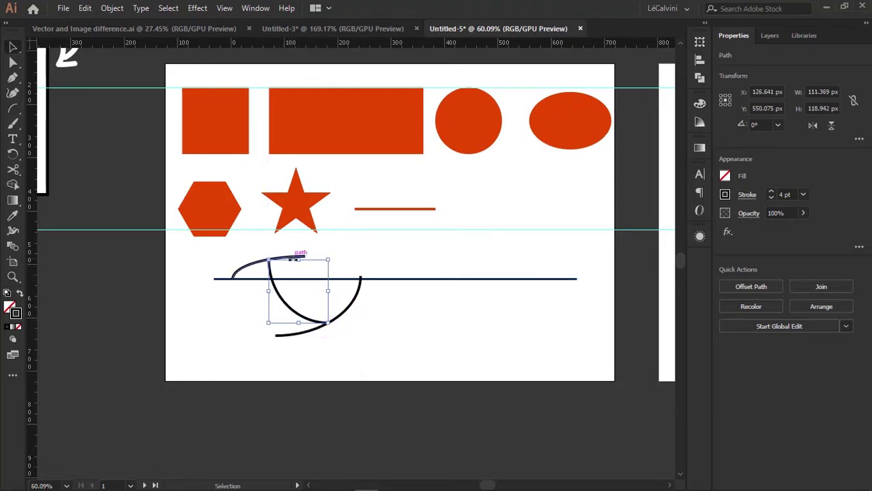
pyautogui.moveTo(298, 259); pyautogui.dragTo(298, 257)
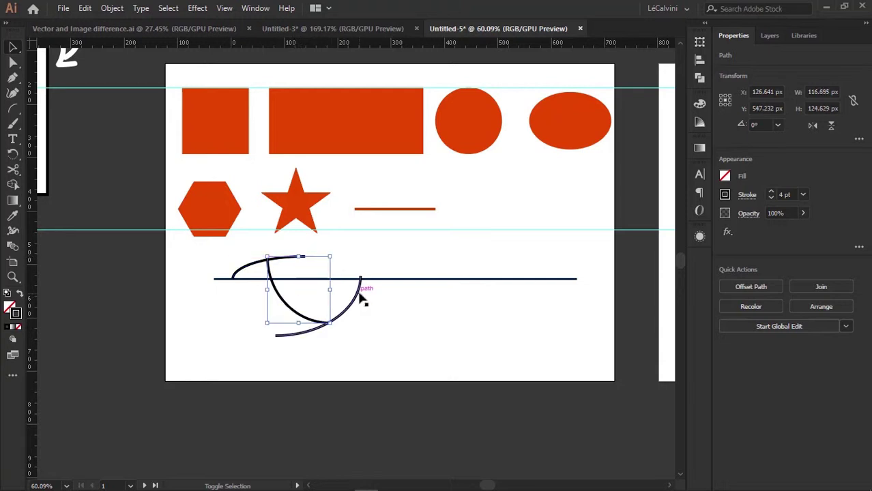
# Select all three arcs, rotate them together counterclockwise, and deselect them
pyautogui.keyDown('shift'); pyautogui.click(361, 292); pyautogui.keyUp('shift')
pyautogui.keyDown('shift'); pyautogui.click(240, 268); pyautogui.keyUp('shift')
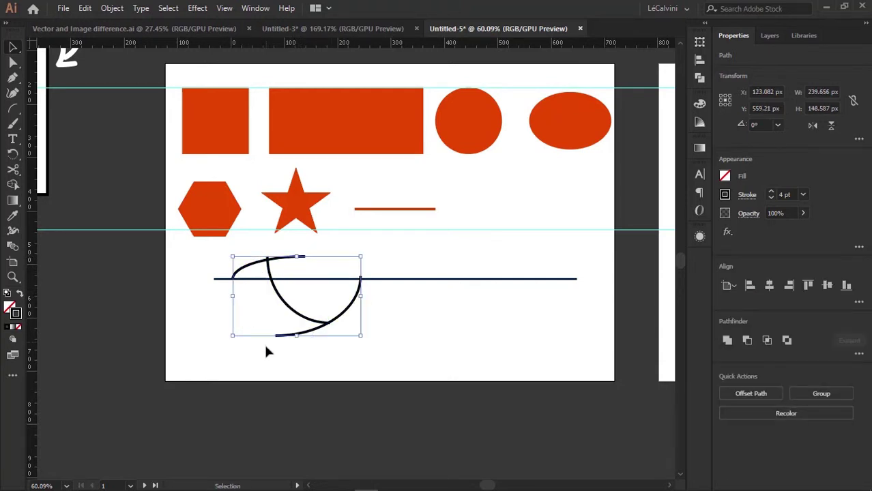
pyautogui.moveTo(225, 339); pyautogui.dragTo(255, 372)
pyautogui.click(259, 323)
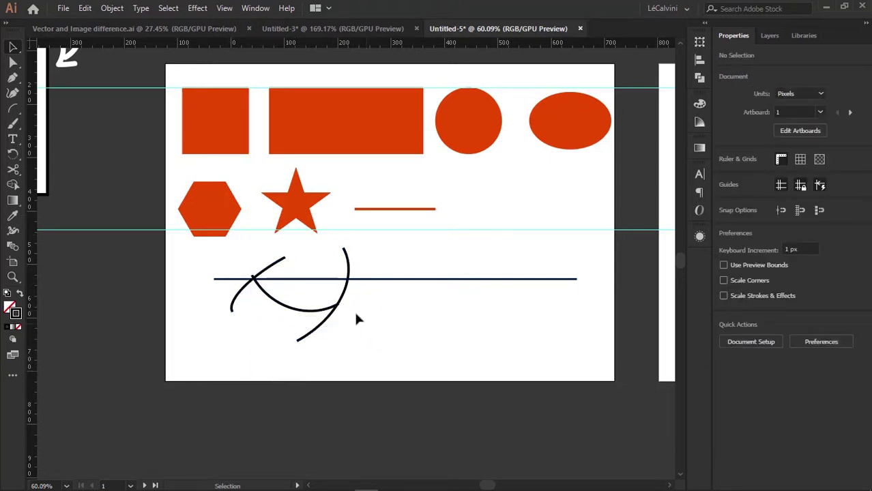
pyautogui.moveTo(251, 288); pyautogui.dragTo(271, 312)
# Create a 3-point star with radii of 68.3802 px and 26.1189 px in the empty area beneath the circle and ellipse
pyautogui.moveTo(156, 136); pyautogui.dragTo(180, 168)
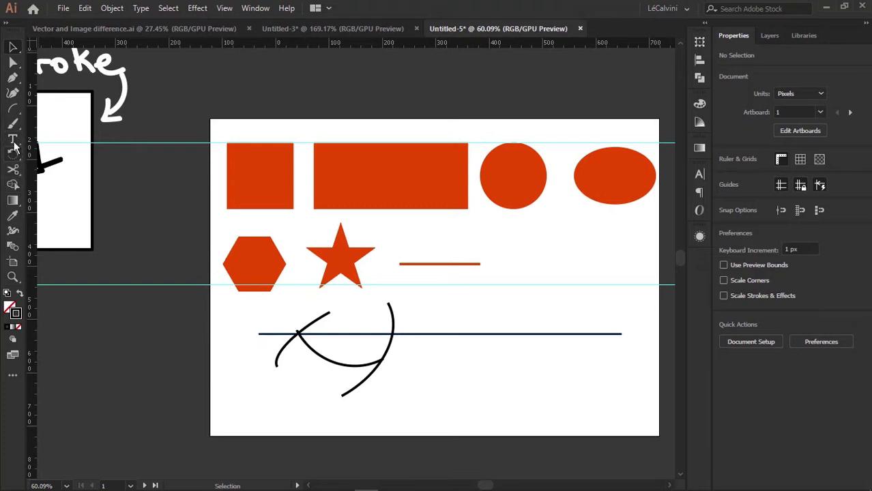
pyautogui.click(13, 110)
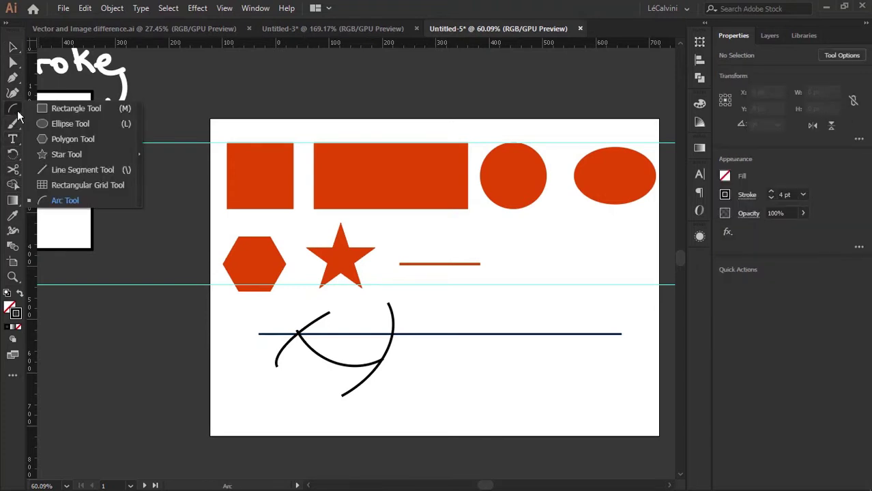
pyautogui.click(89, 154)
pyautogui.moveTo(313, 123); pyautogui.dragTo(282, 244)
pyautogui.moveTo(295, 157); pyautogui.dragTo(185, 60)
pyautogui.moveTo(338, 244); pyautogui.dragTo(262, 136)
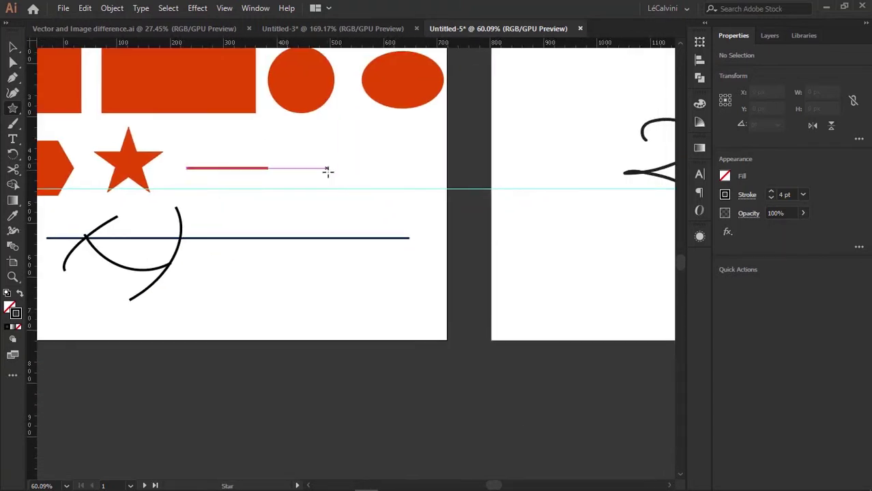
pyautogui.moveTo(329, 154); pyautogui.dragTo(342, 190)
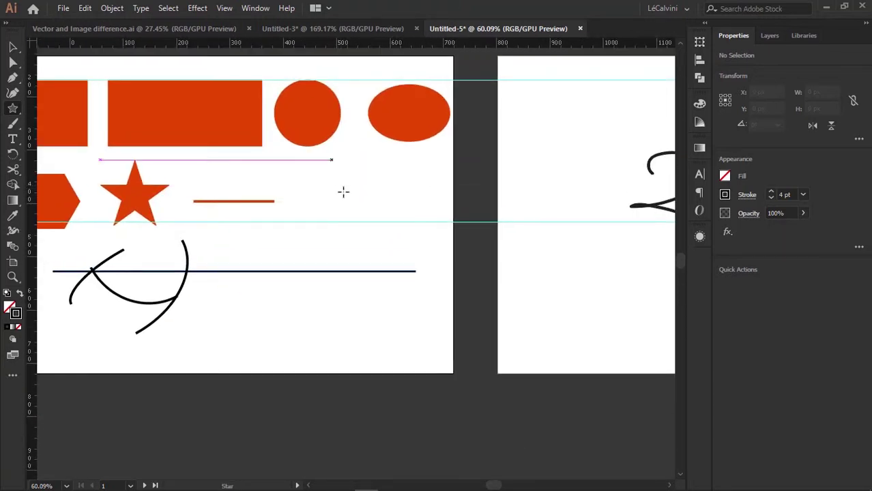
pyautogui.click(311, 271)
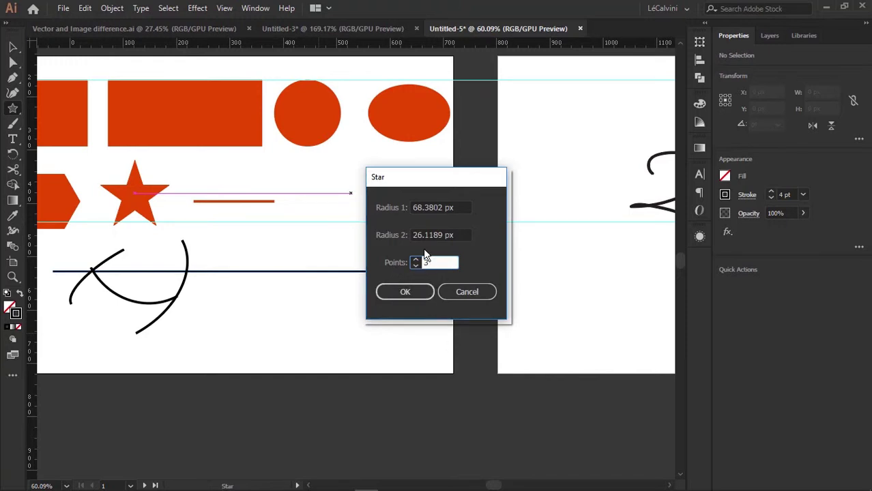
pyautogui.click(394, 294)
# Select the whole three-pointed star outline and delete it
pyautogui.press('a')
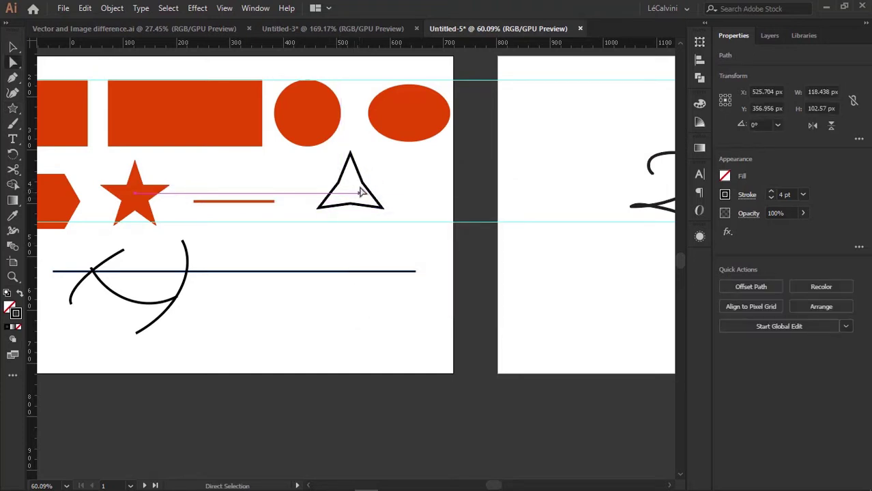
pyautogui.click(362, 188)
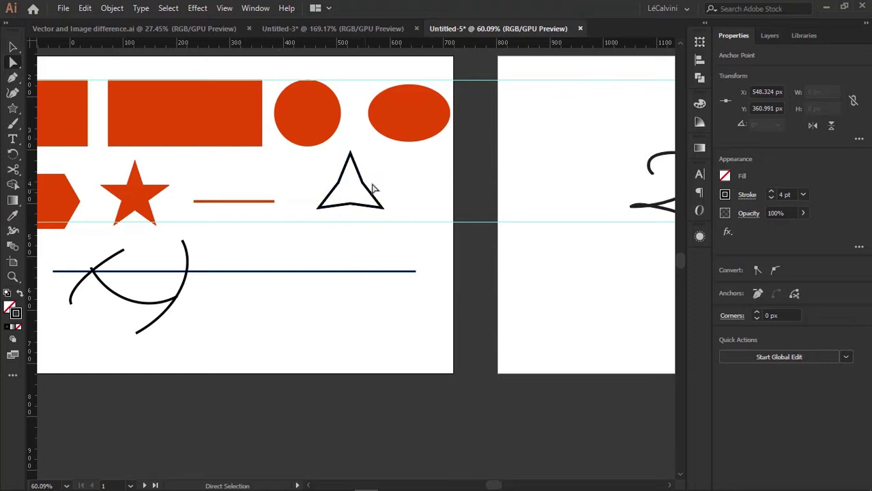
pyautogui.press('v')
pyautogui.click(365, 181)
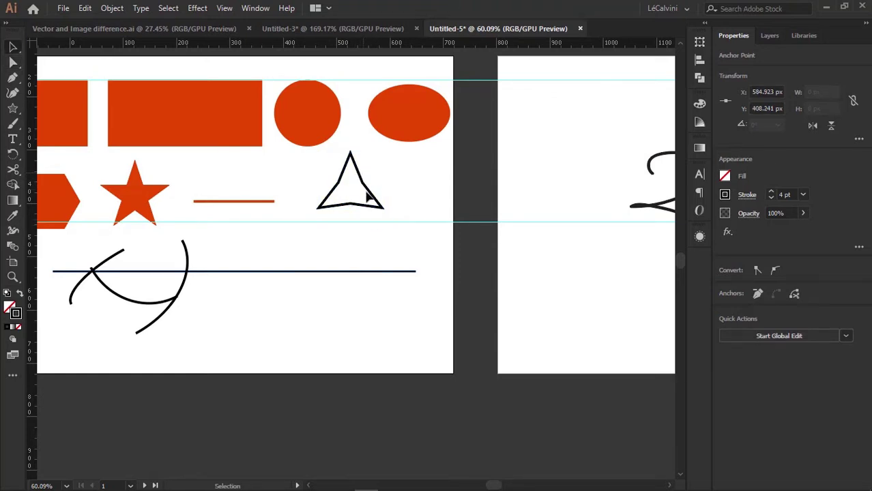
pyautogui.moveTo(369, 187); pyautogui.dragTo(323, 212)
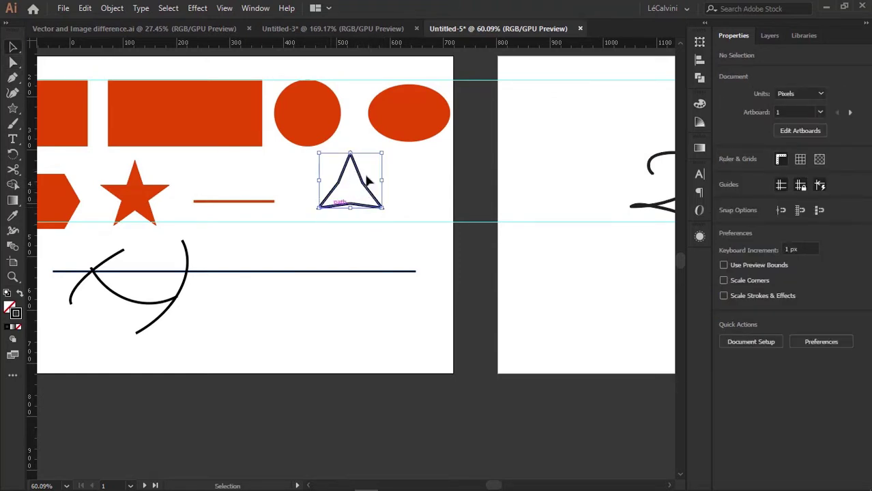
pyautogui.press('Delete')
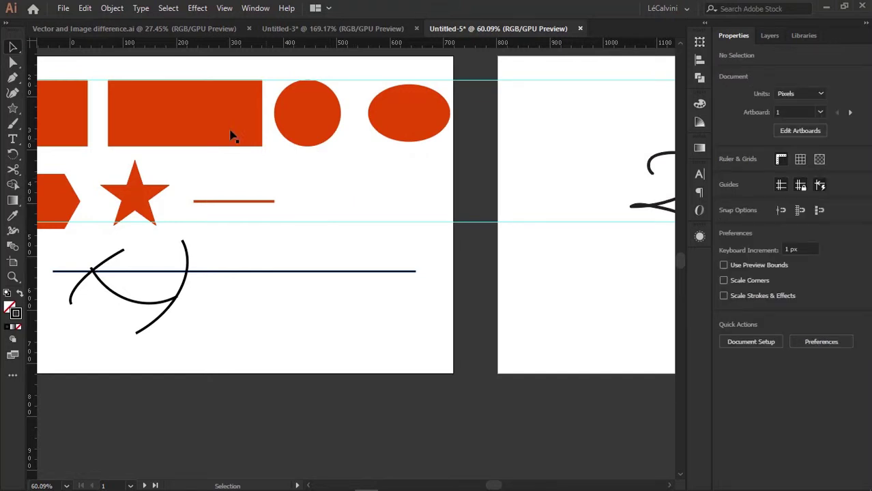
pyautogui.click(12, 108)
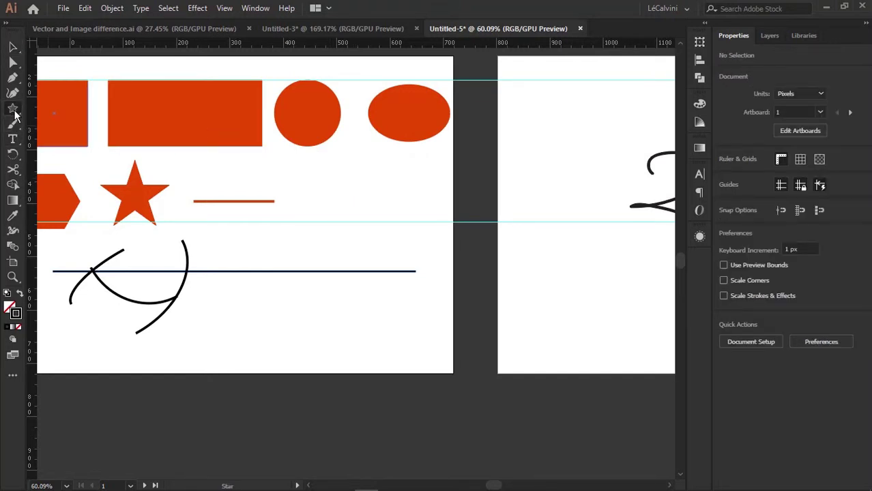
pyautogui.click(80, 139)
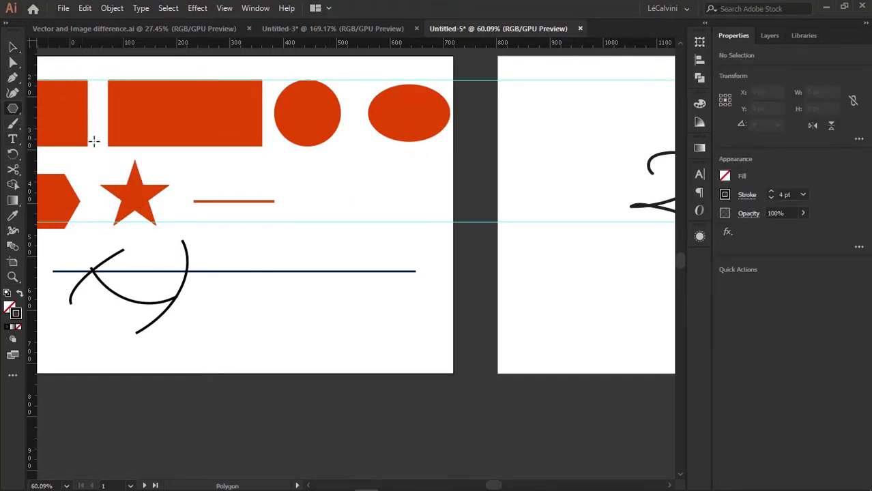
pyautogui.click(349, 214)
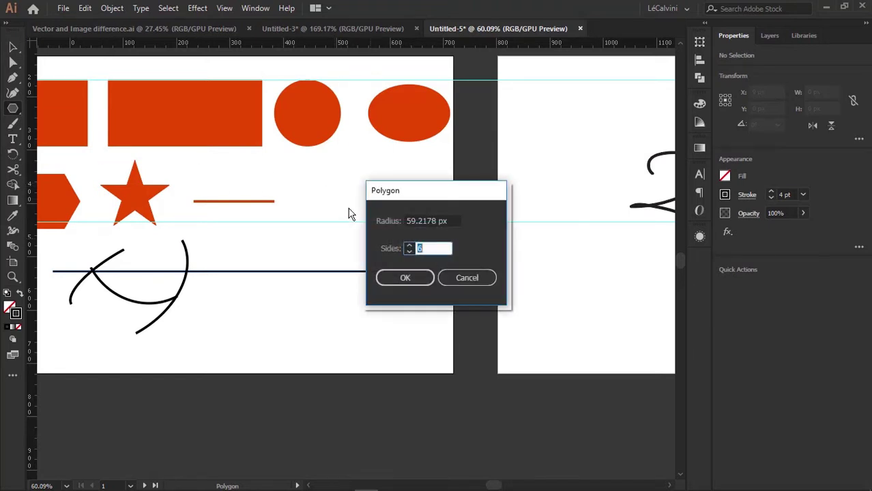
pyautogui.click(468, 277)
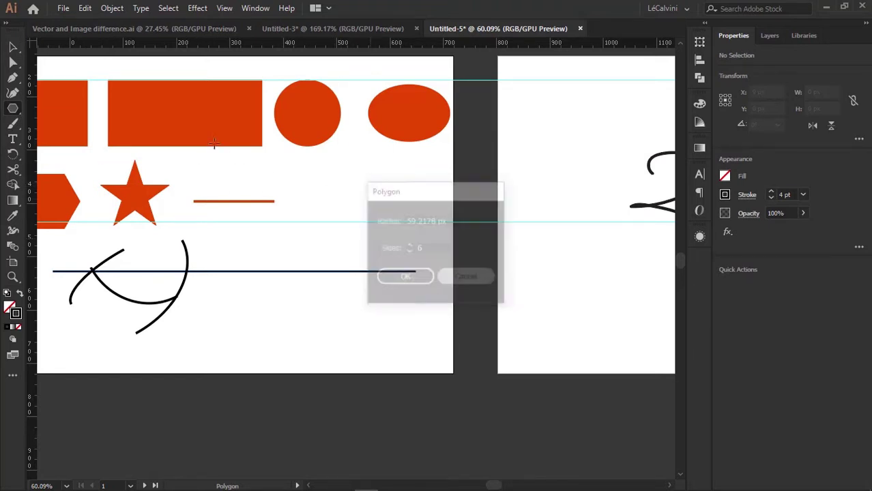
# Create a 3-sided polygon with a 59.2178 px radius beneath the circle and ellipse, and give it the ellipse's orange-red fill
pyautogui.click(13, 109)
pyautogui.click(58, 140)
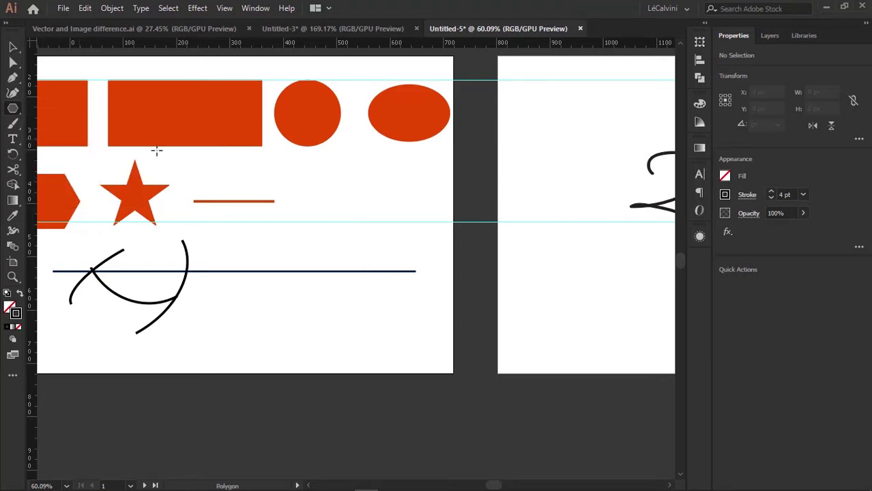
pyautogui.click(342, 175)
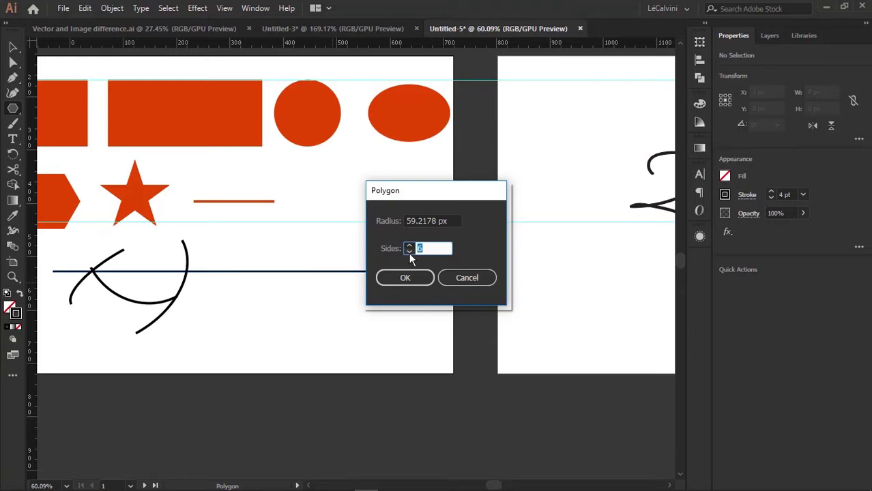
pyautogui.click(409, 251)
pyautogui.click(407, 277)
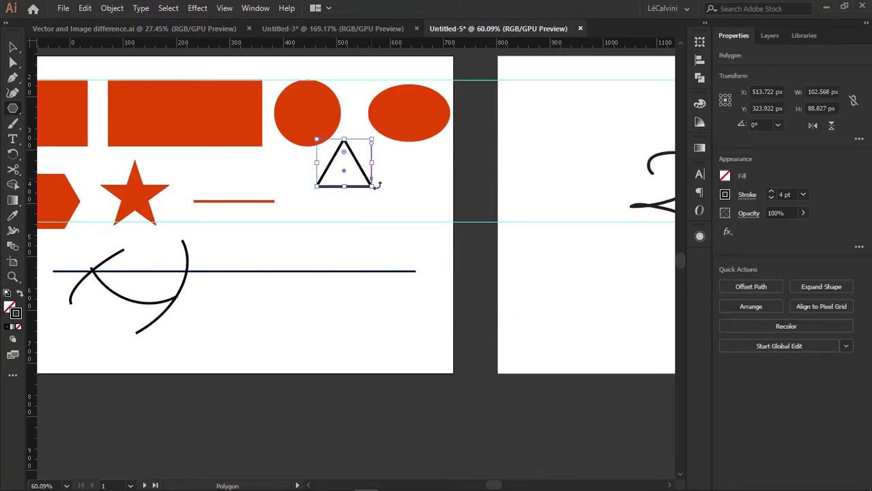
pyautogui.press('i')
pyautogui.click(412, 113)
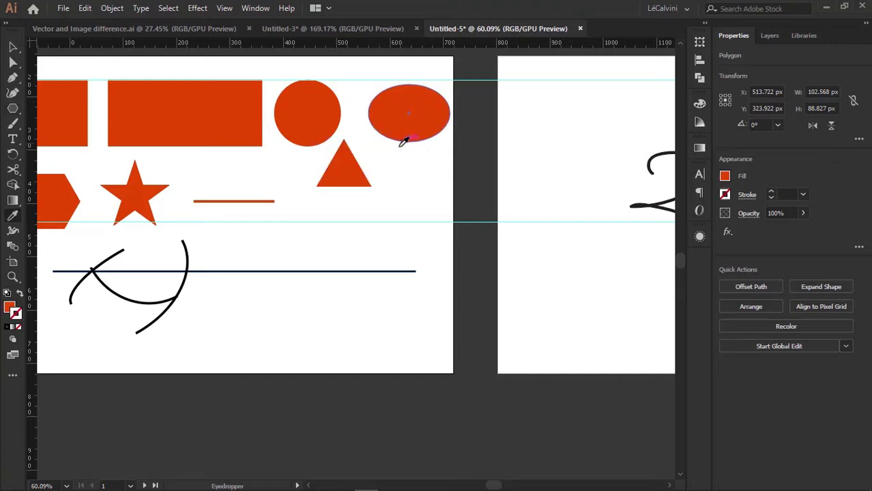
# Move the triangle down clear of the circle, enlarge it to about 117 × 102 px, and deselect it
pyautogui.press('v')
pyautogui.moveTo(348, 183); pyautogui.dragTo(346, 197)
pyautogui.moveTo(373, 156); pyautogui.dragTo(379, 155)
pyautogui.press('z')
pyautogui.moveTo(415, 177); pyautogui.dragTo(388, 158)
pyautogui.press('v')
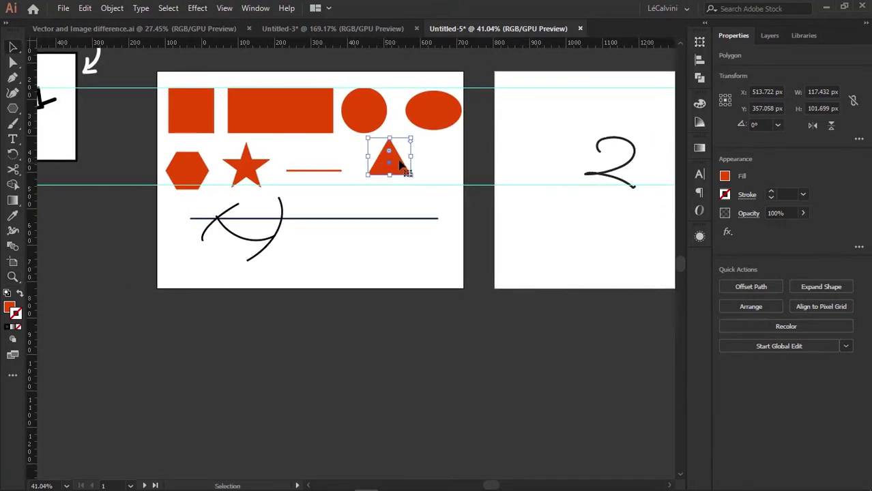
pyautogui.click(441, 173)
# Check the next topic of the Tutorial One outline in OneNote, and return to the Illustrator document
pyautogui.hotkey('alt', 'Tab')
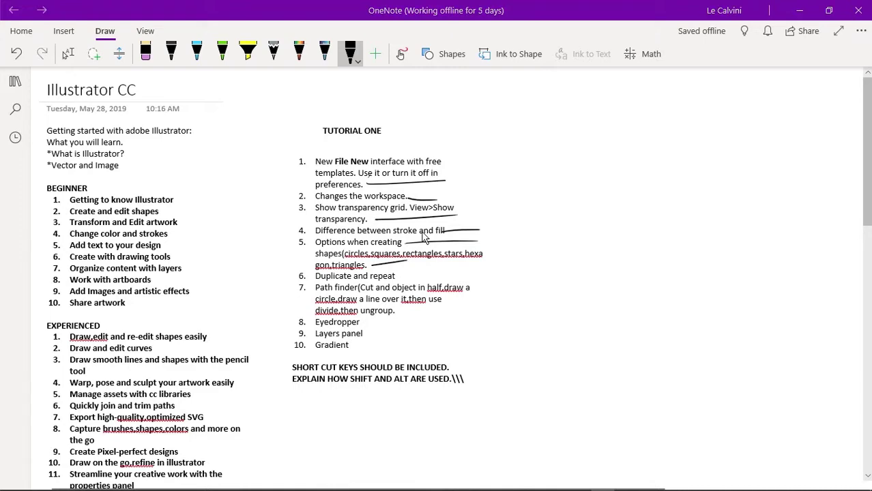
pyautogui.hotkey('alt', 'Tab')
pyautogui.press('z')
pyautogui.moveTo(380, 163); pyautogui.dragTo(332, 213)
pyautogui.press('v')
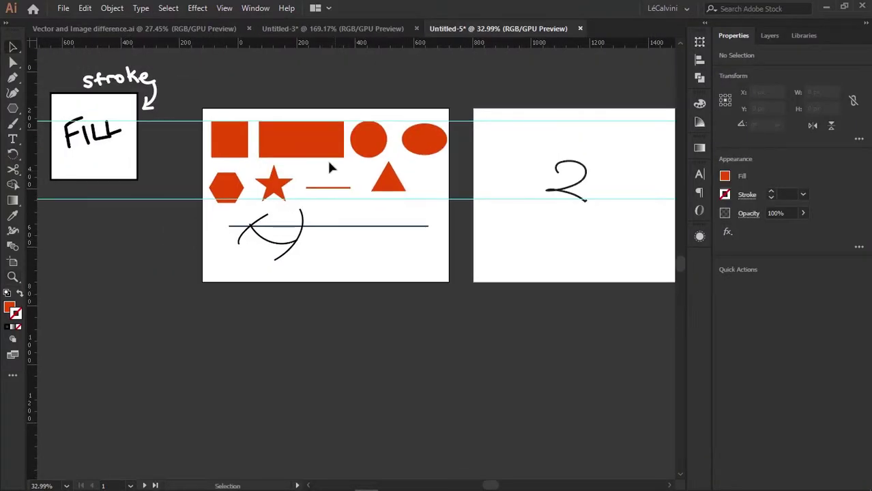
# Move the orange-red square from the first artboard onto the second one, undo the move, and deselect the square
pyautogui.moveTo(307, 171); pyautogui.dragTo(350, 260)
pyautogui.moveTo(274, 213); pyautogui.dragTo(563, 233)
pyautogui.press('z')
pyautogui.click(516, 230)
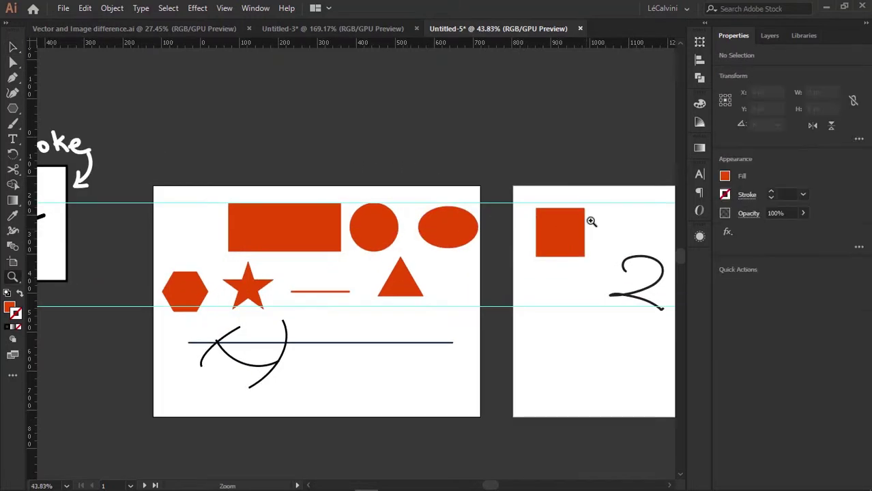
pyautogui.hotkey('ctrl', 'z')
pyautogui.moveTo(492, 262); pyautogui.dragTo(428, 197)
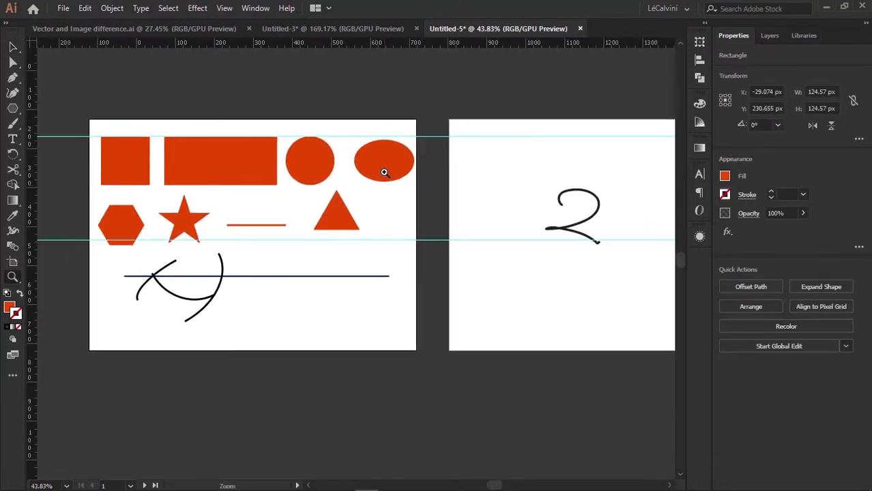
pyautogui.press('v')
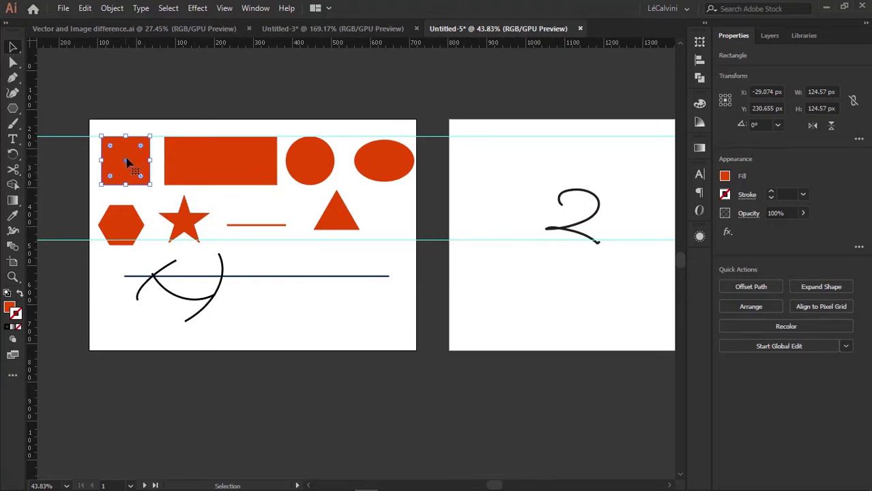
pyautogui.click(155, 144)
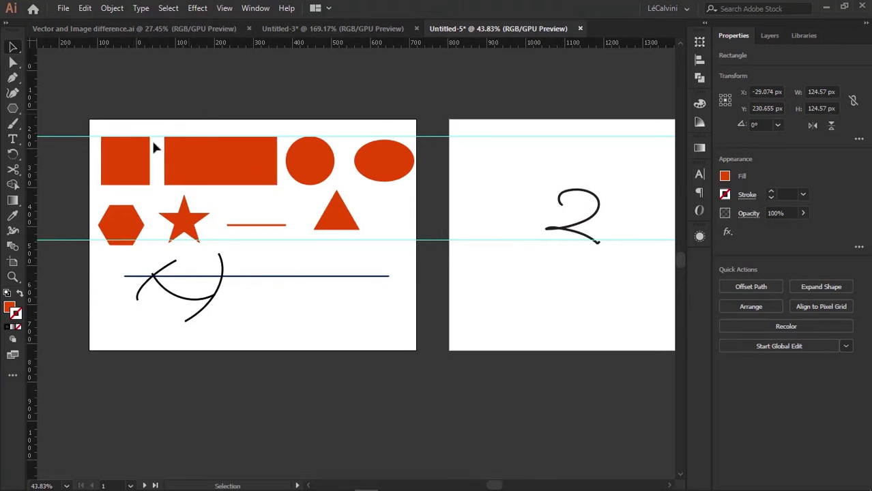
# Duplicate the orange-red square onto the second artboard, level with the original along the upper guide
pyautogui.click(135, 182)
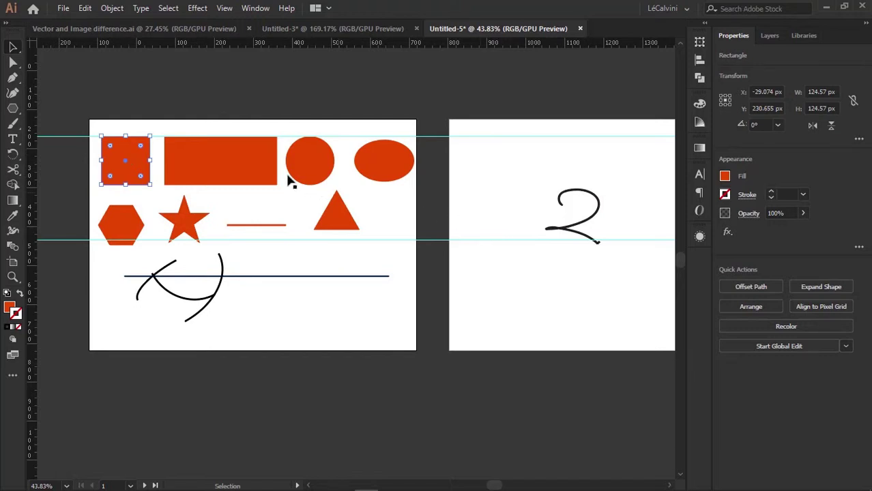
pyautogui.moveTo(125, 160); pyautogui.dragTo(488, 183)
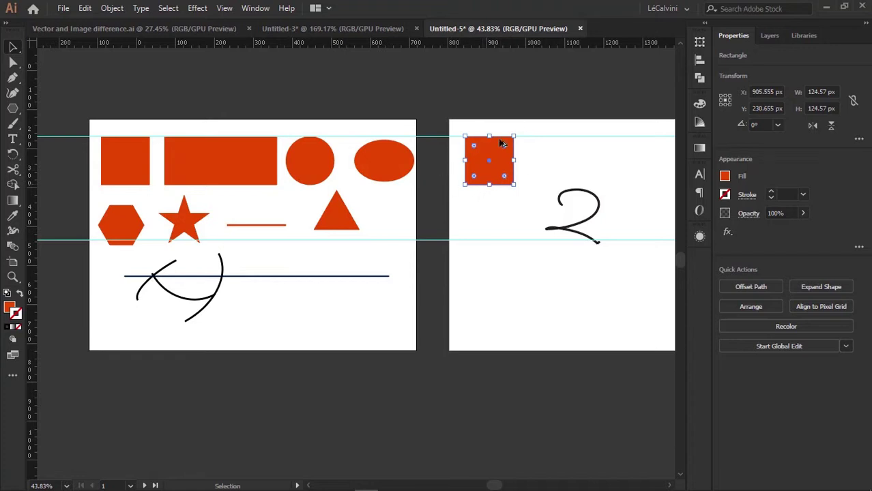
pyautogui.press('space')
pyautogui.moveTo(532, 164); pyautogui.dragTo(503, 174)
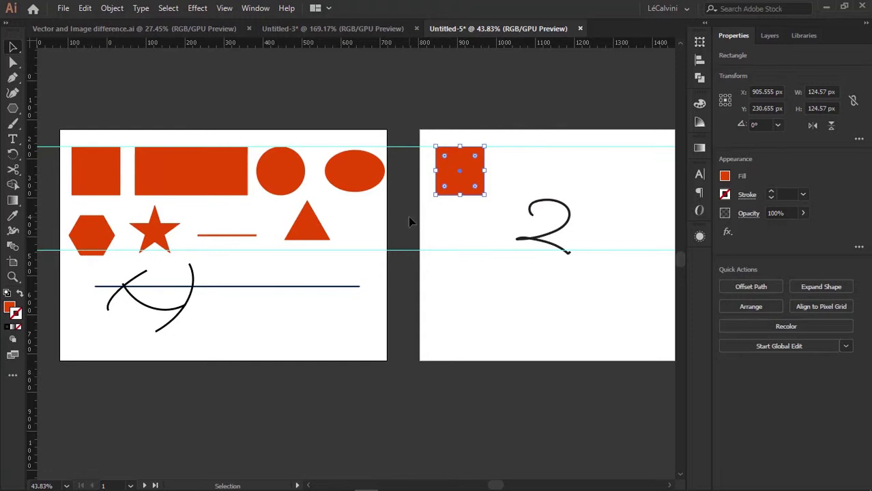
# Duplicate the second artboard's square horizontally, leaving a small gap between it and the copy
pyautogui.press('space')
pyautogui.moveTo(538, 242); pyautogui.dragTo(440, 211)
pyautogui.moveTo(381, 164); pyautogui.dragTo(442, 173)
pyautogui.hotkey('ctrl', 'z')
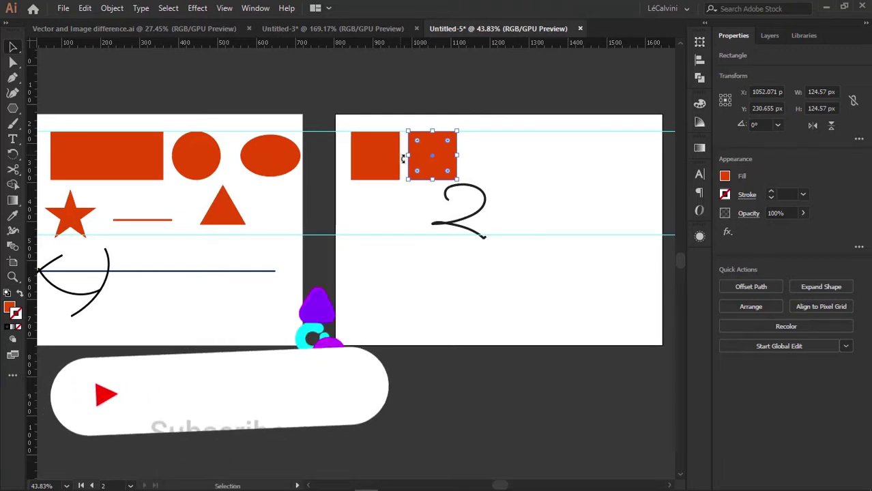
# Repeat the last duplication three times to extend the row to five evenly spaced squares
pyautogui.press('a')
pyautogui.click(410, 201)
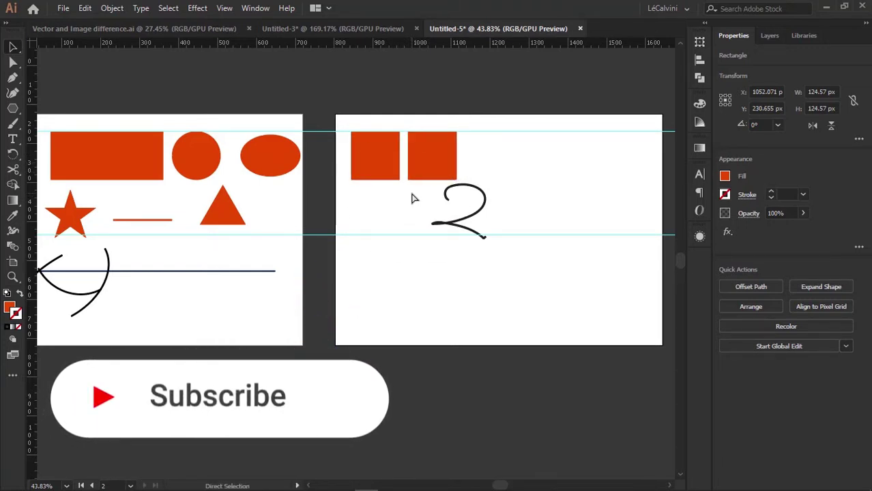
pyautogui.hotkey('ctrl', 'd')
pyautogui.hotkey('ctrl', 'd')
pyautogui.hotkey('ctrl', 'd')
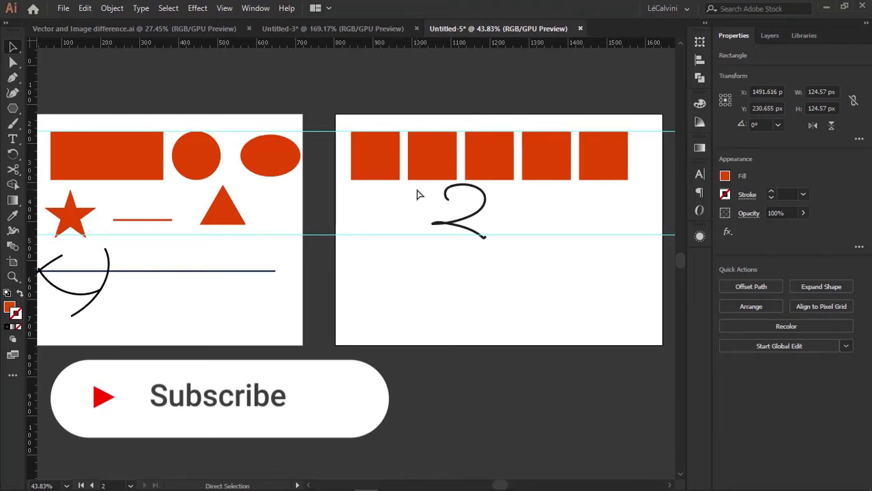
# Group the five orange-red squares on the second artboard
pyautogui.press('v')
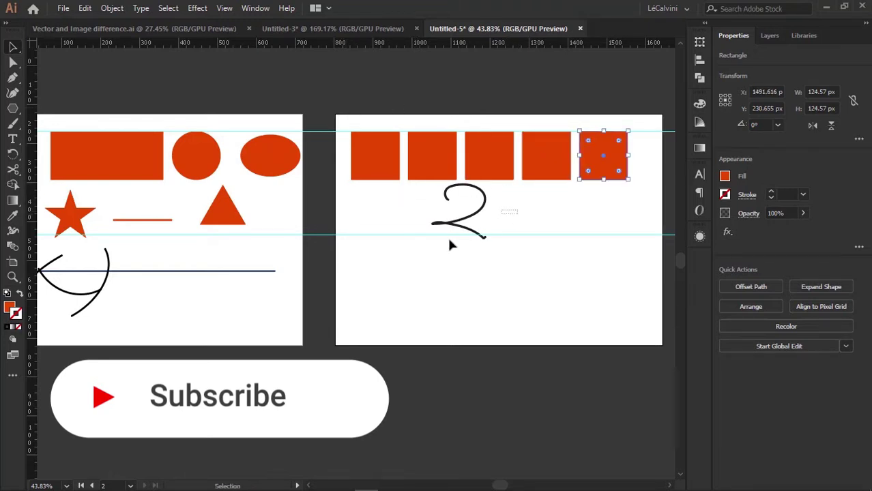
pyautogui.click(451, 227)
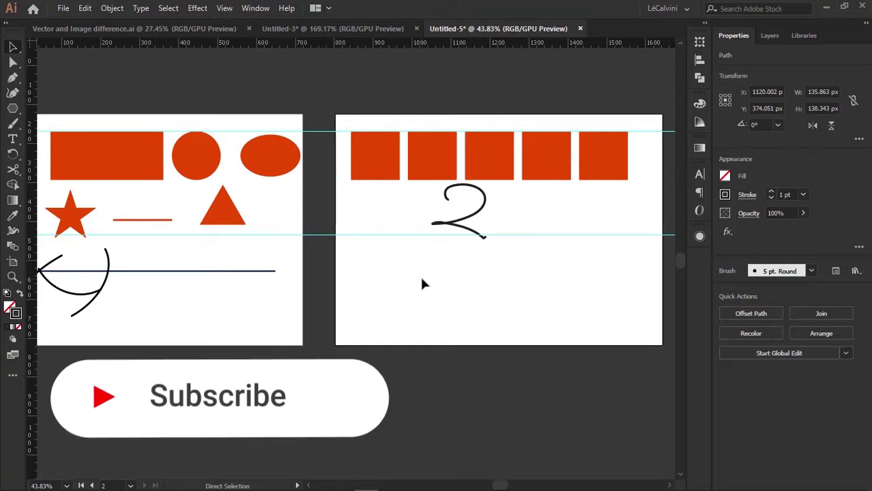
pyautogui.click(423, 284)
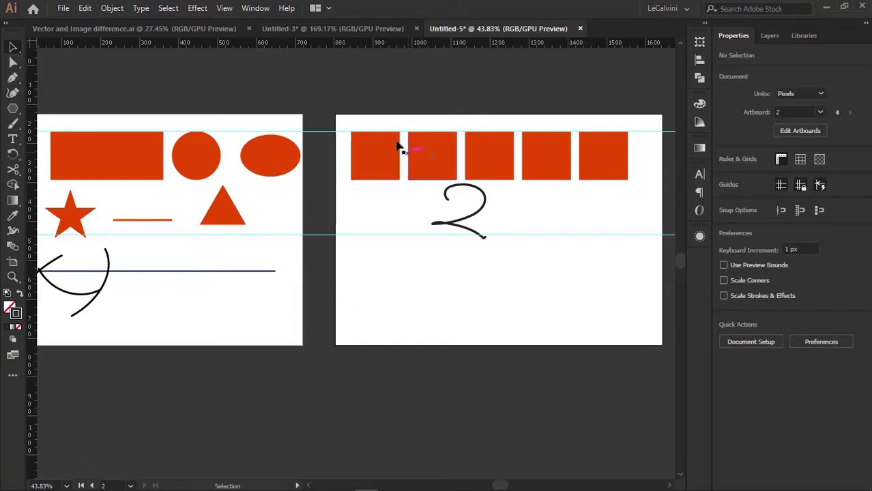
pyautogui.moveTo(496, 153); pyautogui.dragTo(624, 187)
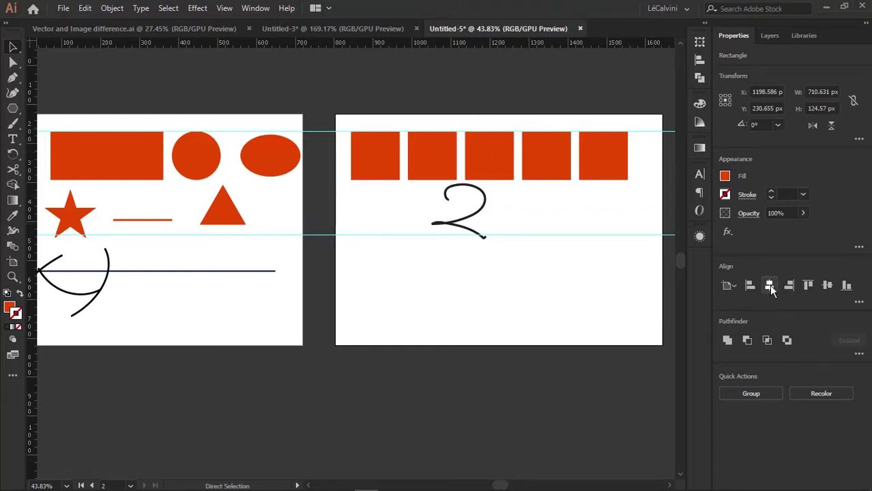
pyautogui.hotkey('ctrl', 'g')
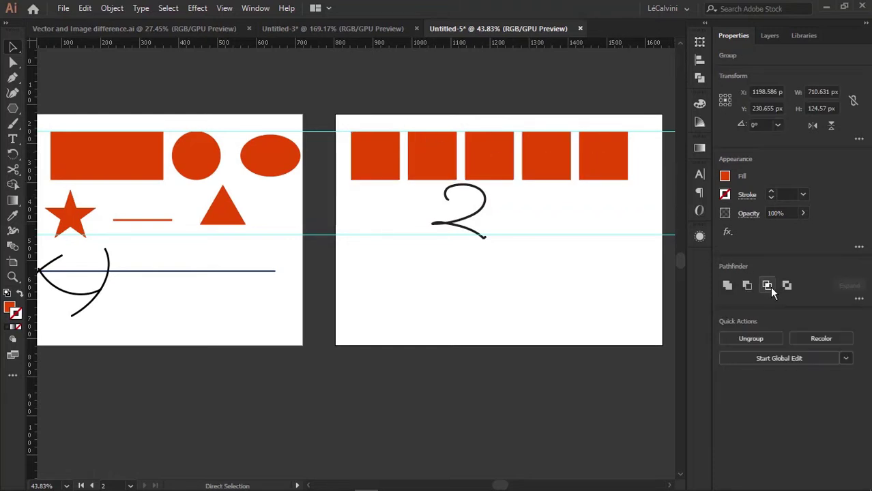
# Centre the grouped row of squares horizontally on the second artboard, aligning to the artboard
pyautogui.click(698, 61)
pyautogui.click(573, 72)
pyautogui.click(669, 147)
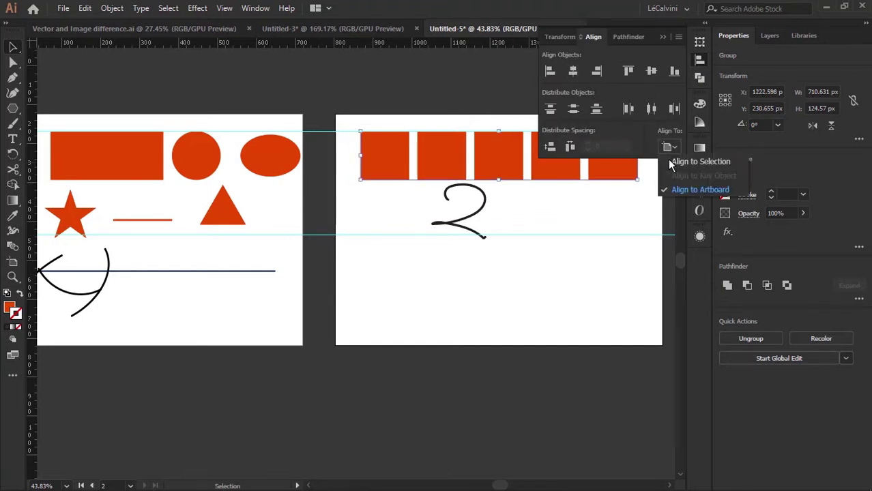
pyautogui.click(666, 43)
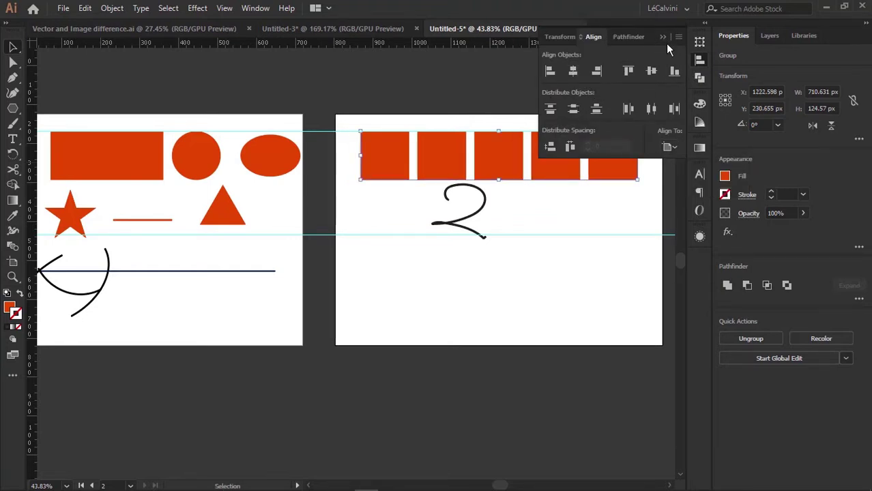
pyautogui.click(661, 37)
pyautogui.hscroll(2, 512, 109)
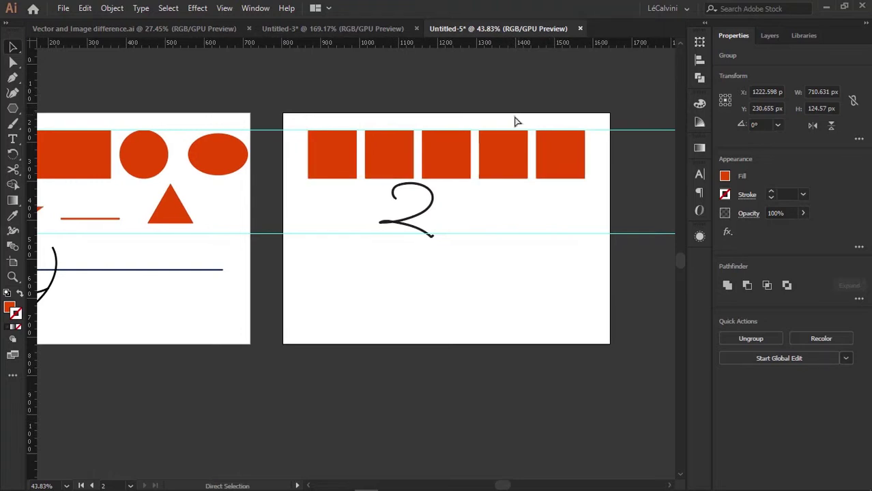
# Unlock the hand-drawn 2 on the second artboard and lock it again
pyautogui.hotkey('ctrl', 'alt', '2')
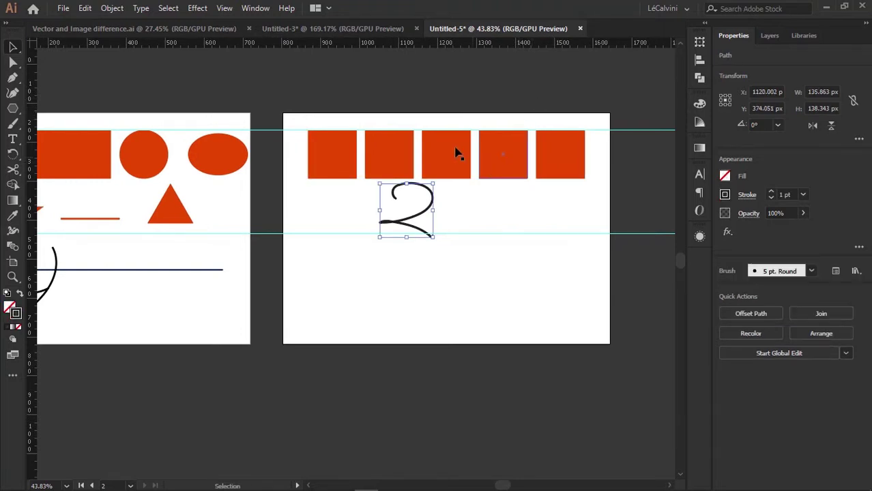
pyautogui.click(461, 90)
pyautogui.moveTo(373, 299); pyautogui.dragTo(408, 305)
pyautogui.hotkey('ctrl', '2')
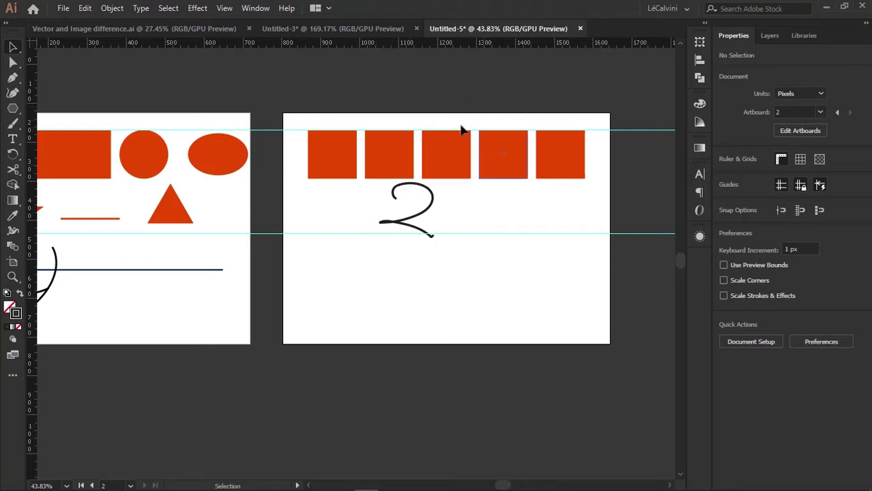
# Duplicate the grouped row about 133 px below itself and repeat the duplication twice to fill the artboard with four rows
pyautogui.moveTo(450, 152); pyautogui.dragTo(450, 200)
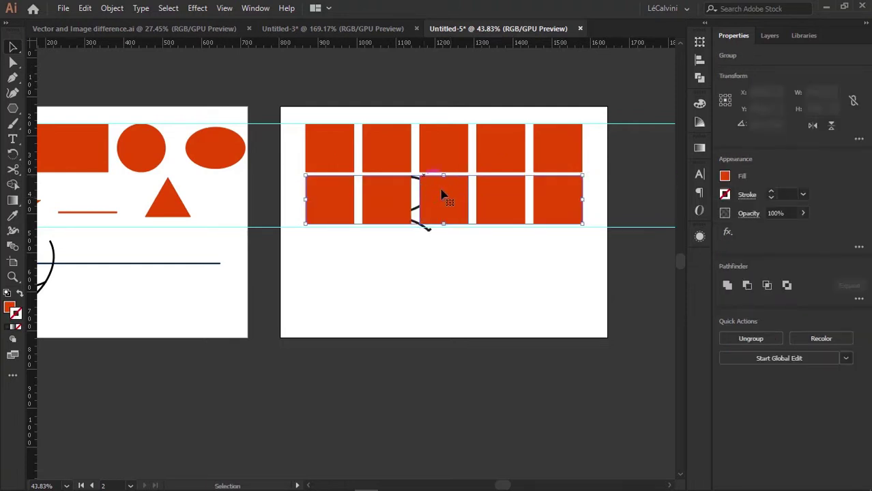
pyautogui.hotkey('ctrl', 'd')
pyautogui.hotkey('ctrl', 'd')
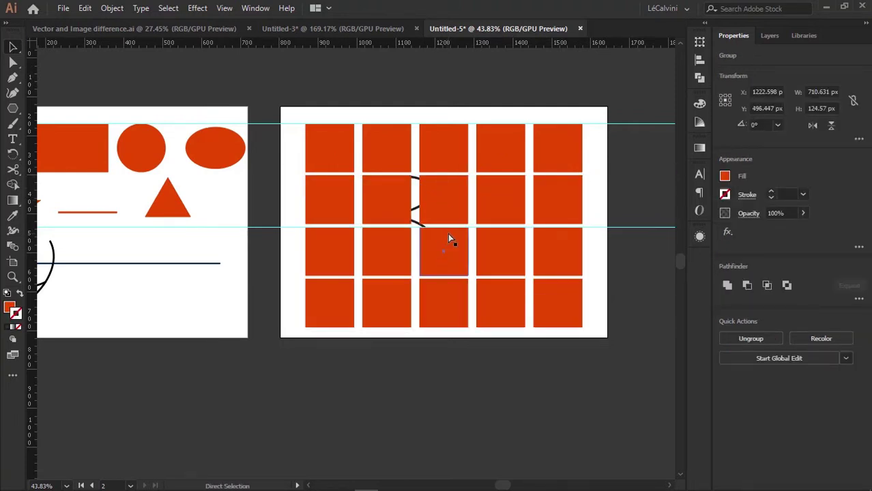
pyautogui.moveTo(294, 91); pyautogui.dragTo(600, 328)
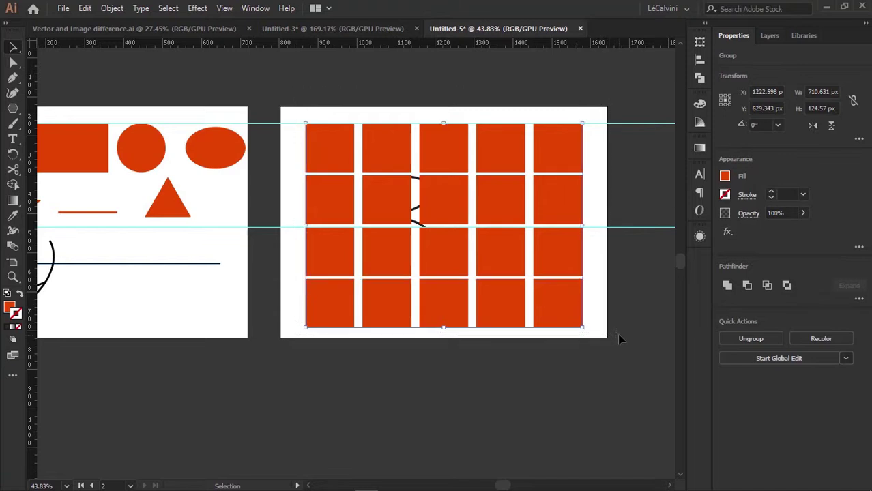
pyautogui.click(488, 385)
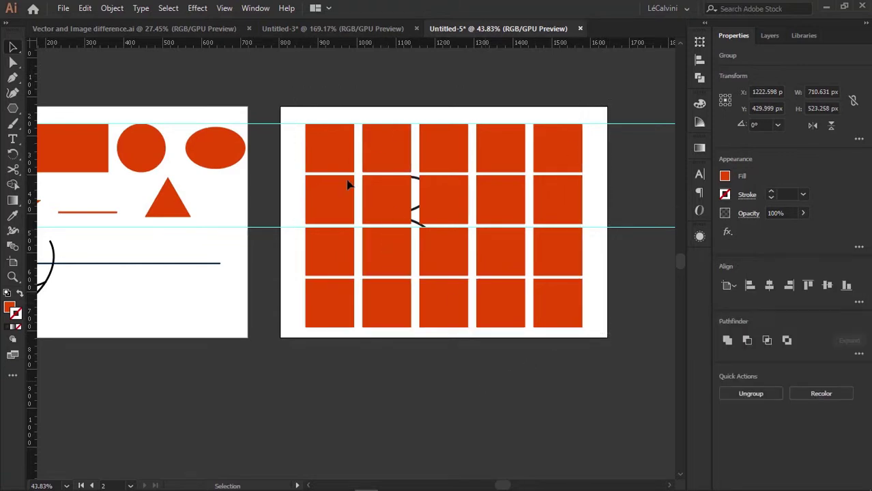
# Recolour the second row of squares red (E50000) and the third row yellow (E5FF00)
pyautogui.click(335, 189)
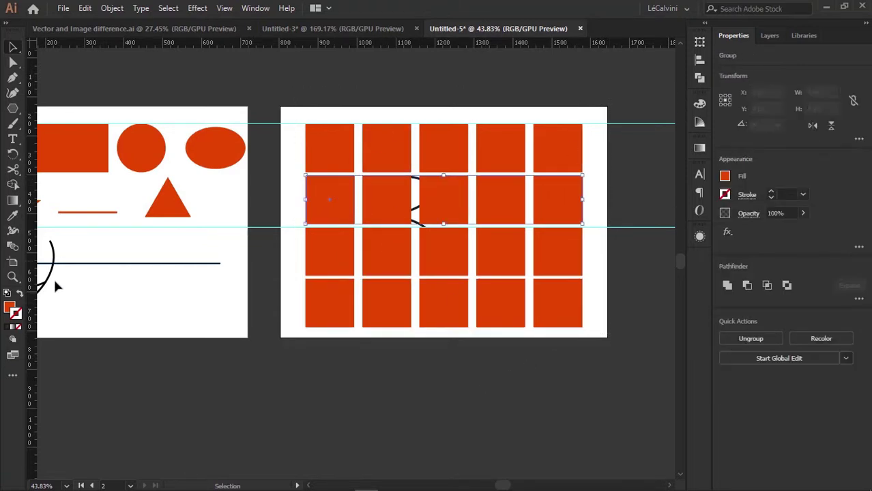
pyautogui.click(9, 310)
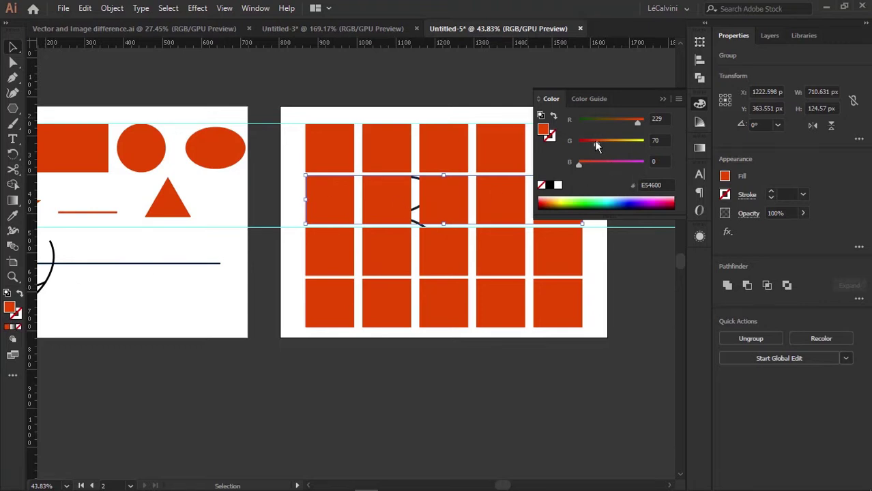
pyautogui.moveTo(595, 145); pyautogui.dragTo(577, 144)
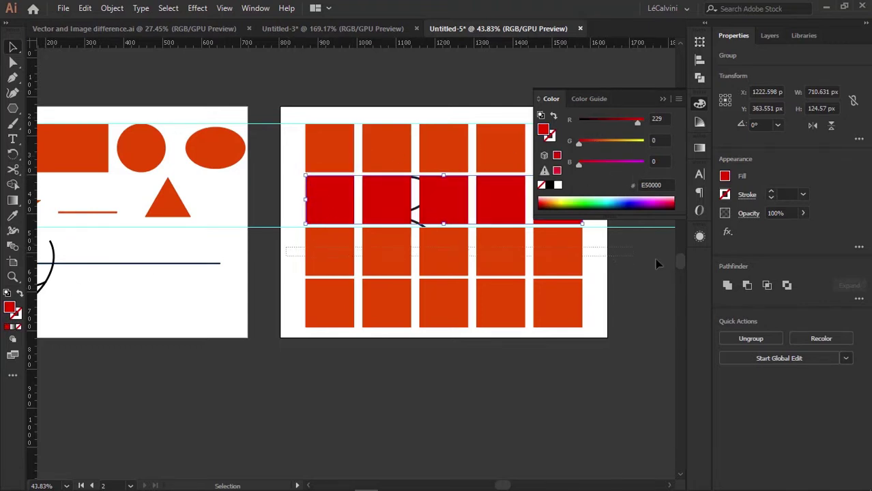
pyautogui.click(566, 249)
pyautogui.moveTo(598, 145); pyautogui.dragTo(644, 143)
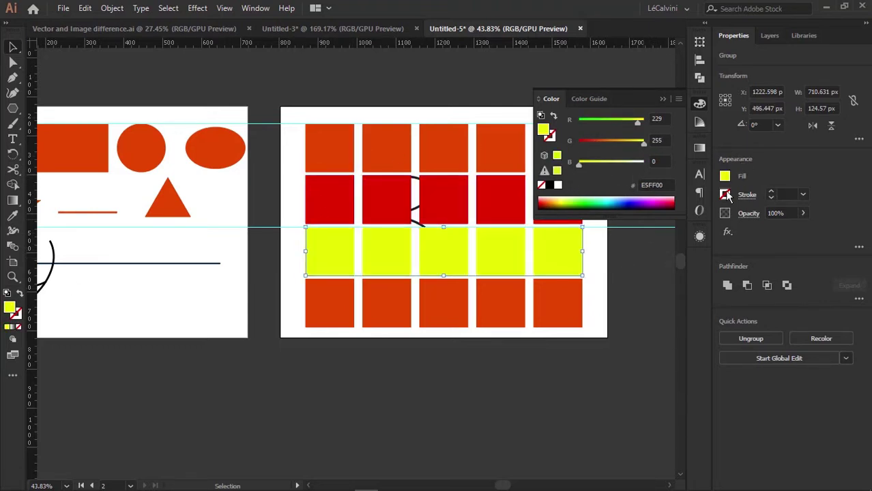
# Set the fill of the lowest row of squares to magenta (E546FF) and deselect it
pyautogui.moveTo(615, 298); pyautogui.dragTo(204, 329)
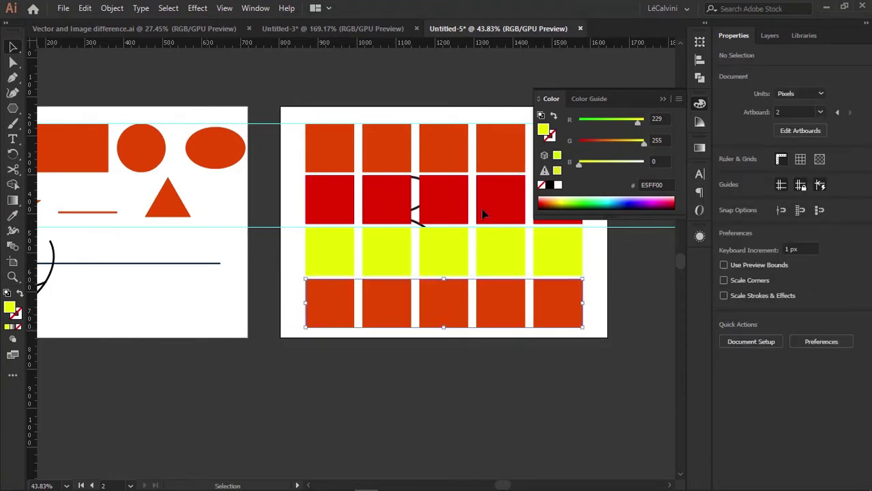
pyautogui.moveTo(589, 166); pyautogui.dragTo(644, 164)
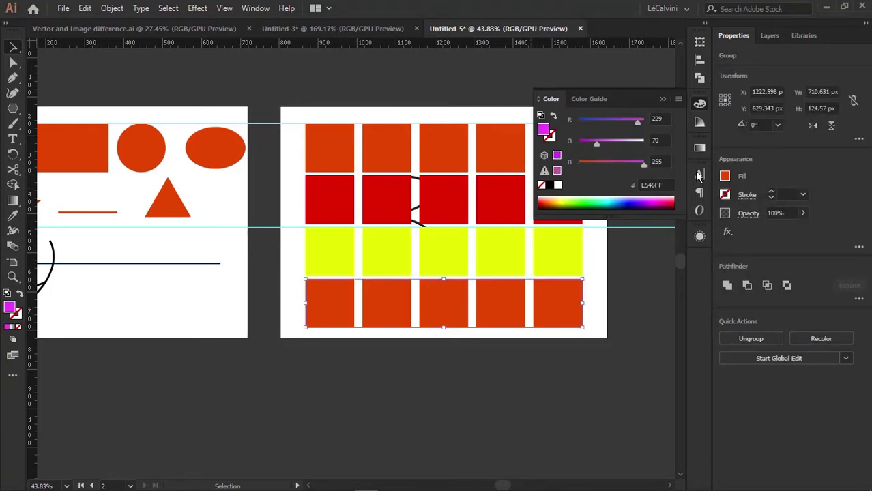
pyautogui.click(619, 254)
pyautogui.click(662, 100)
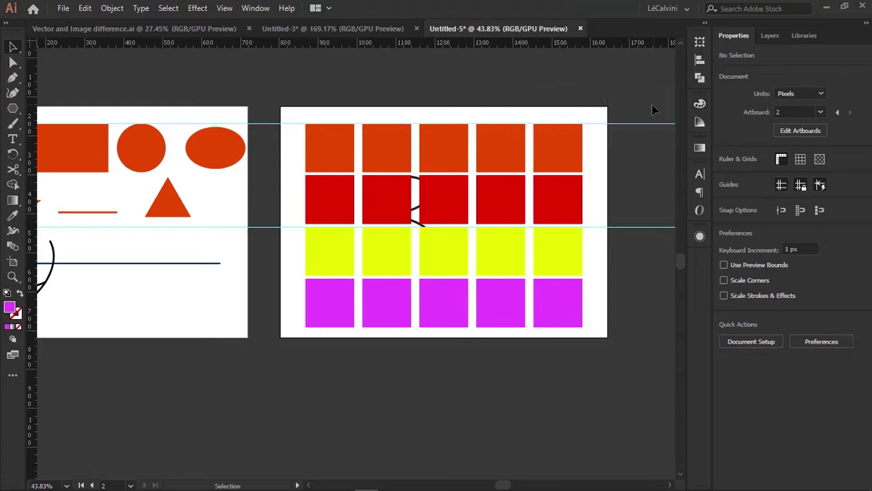
# Check the Tutorial One outline in OneNote and return to Illustrator
pyautogui.hscroll(2, 511, 127)
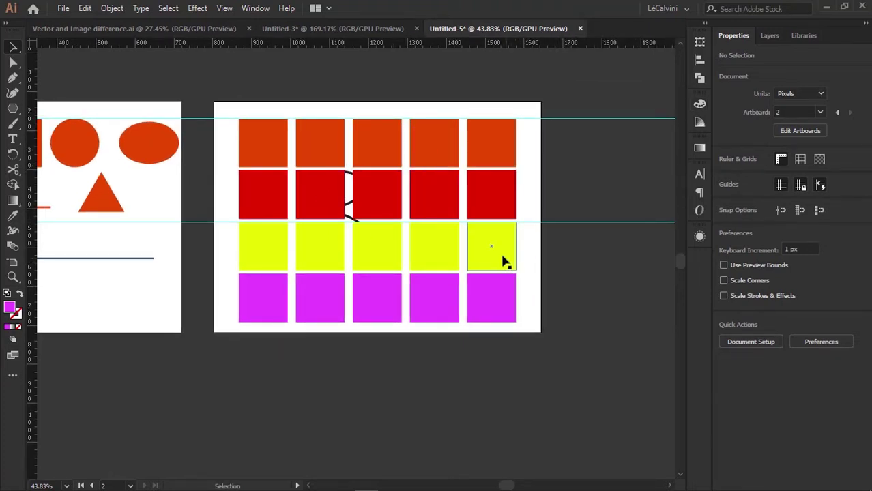
pyautogui.hotkey('alt', 'Tab')
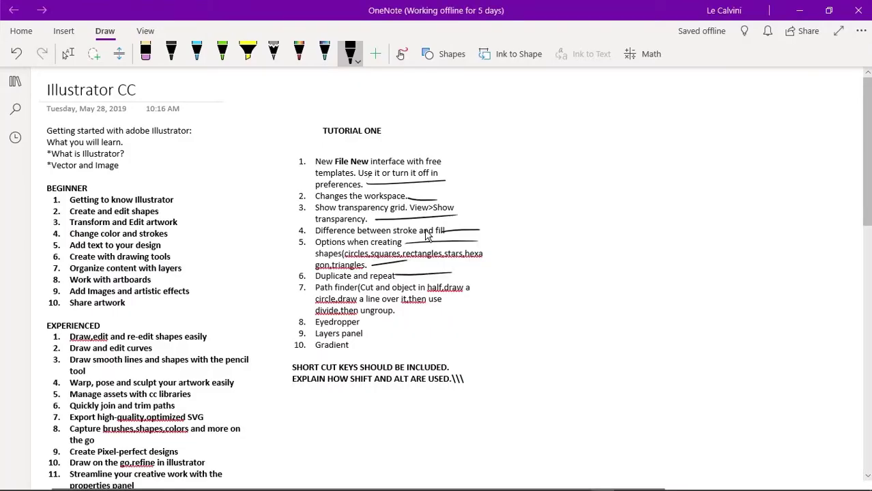
pyautogui.hotkey('alt', 'Tab')
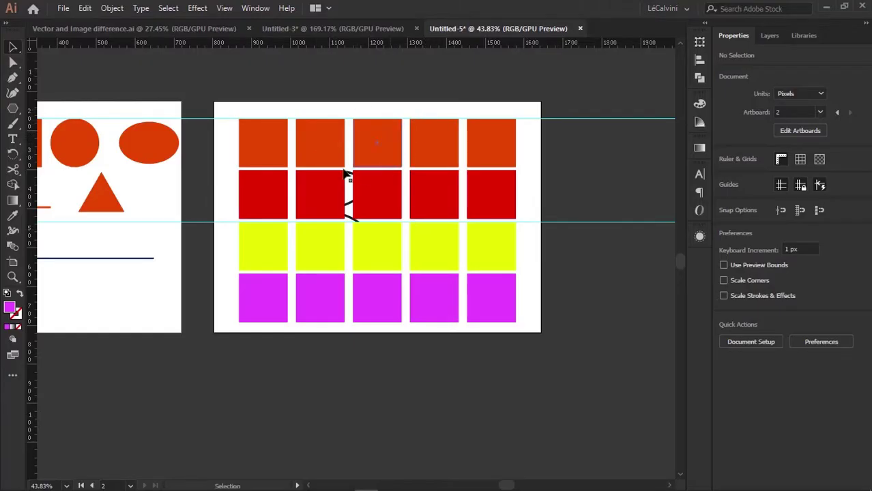
# Duplicate the first artboard's ellipse diagonally to above the second artboard and repeat the duplication once
pyautogui.moveTo(169, 139); pyautogui.dragTo(372, 87)
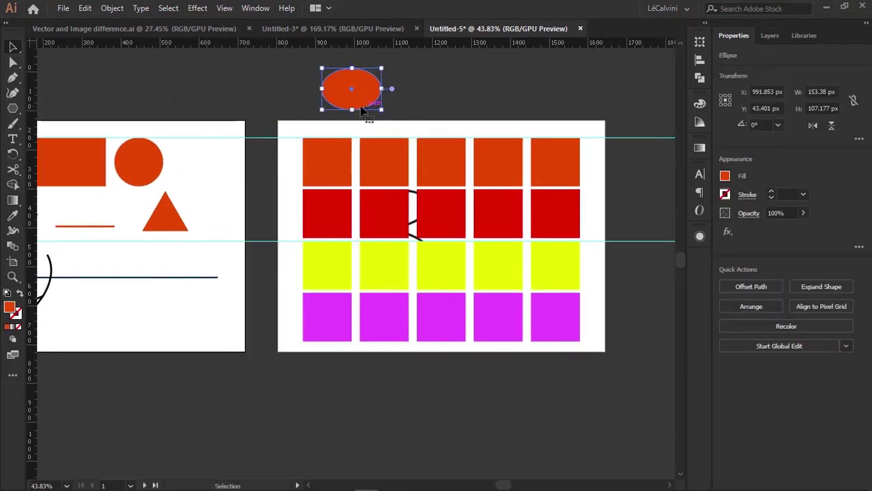
pyautogui.hotkey('ctrl', 'z')
pyautogui.moveTo(214, 165); pyautogui.dragTo(354, 95)
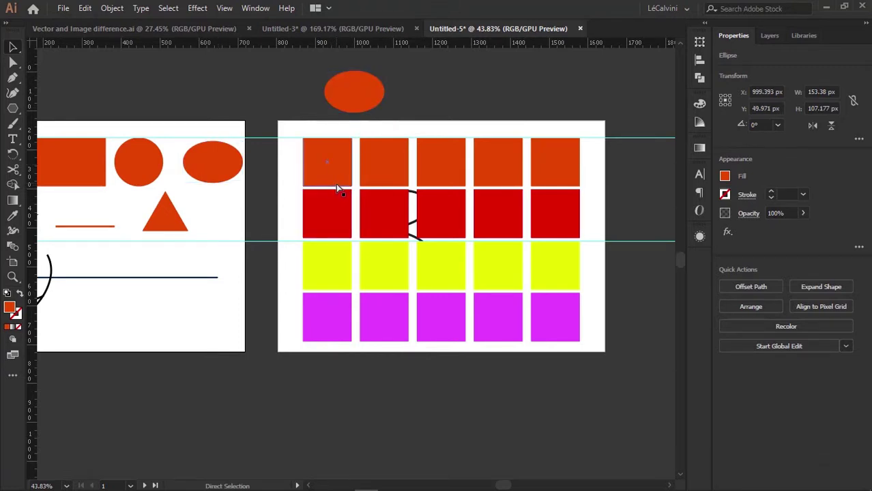
pyautogui.hotkey('ctrl', 'd')
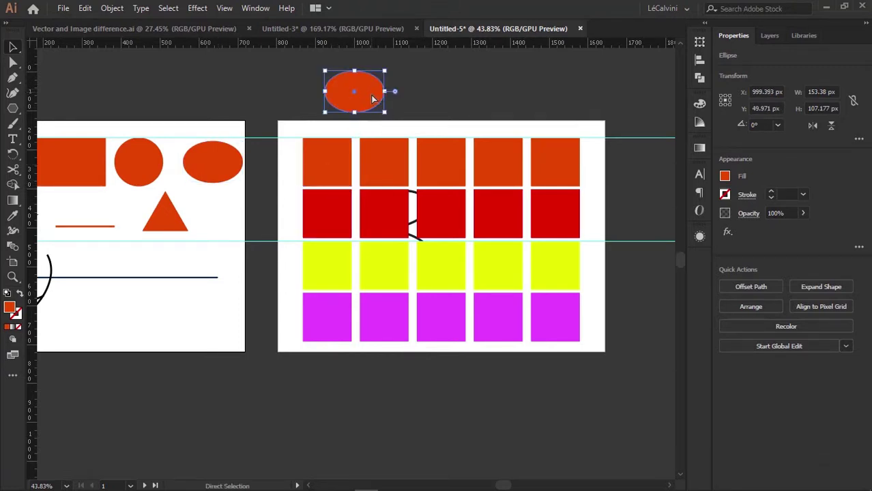
# Examine where the ellipse copy and its repeated copy sit relative to the original ellipse
pyautogui.click(401, 101)
pyautogui.moveTo(405, 101); pyautogui.dragTo(373, 139)
pyautogui.click(317, 136)
pyautogui.moveTo(468, 90); pyautogui.dragTo(362, 171)
pyautogui.moveTo(503, 119); pyautogui.dragTo(466, 106)
pyautogui.moveTo(466, 105); pyautogui.dragTo(419, 163)
pyautogui.press('v')
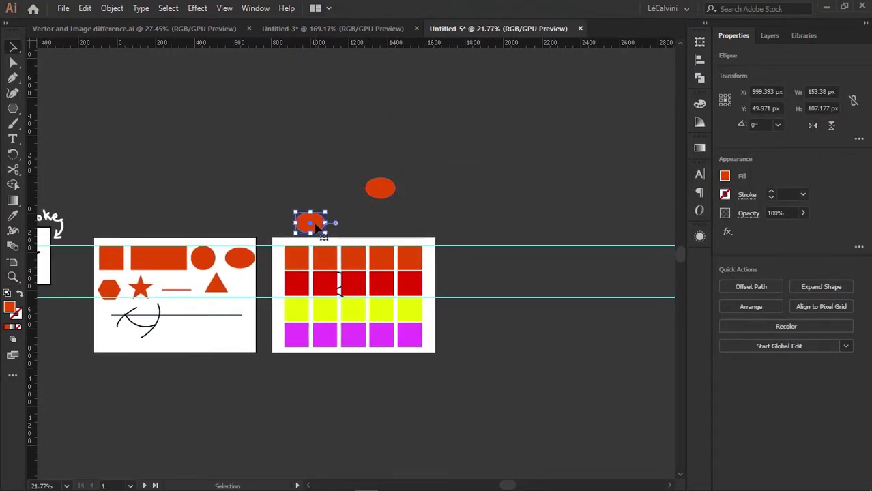
pyautogui.press('a')
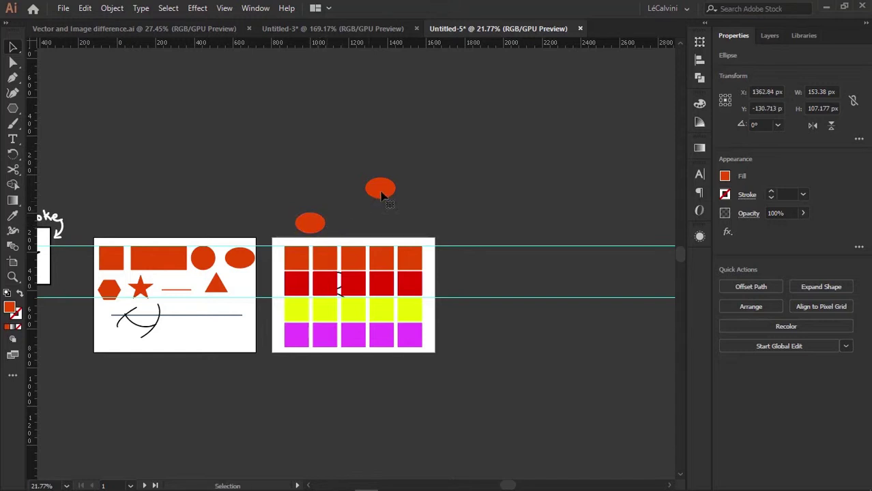
# Duplicate the lower ellipse copy horizontally by about 204 px and repeat twice to form a row of four ellipses
pyautogui.press('ctrl')
pyautogui.moveTo(308, 224); pyautogui.dragTo(422, 164)
pyautogui.moveTo(423, 151); pyautogui.dragTo(388, 77)
pyautogui.moveTo(324, 153); pyautogui.dragTo(431, 154)
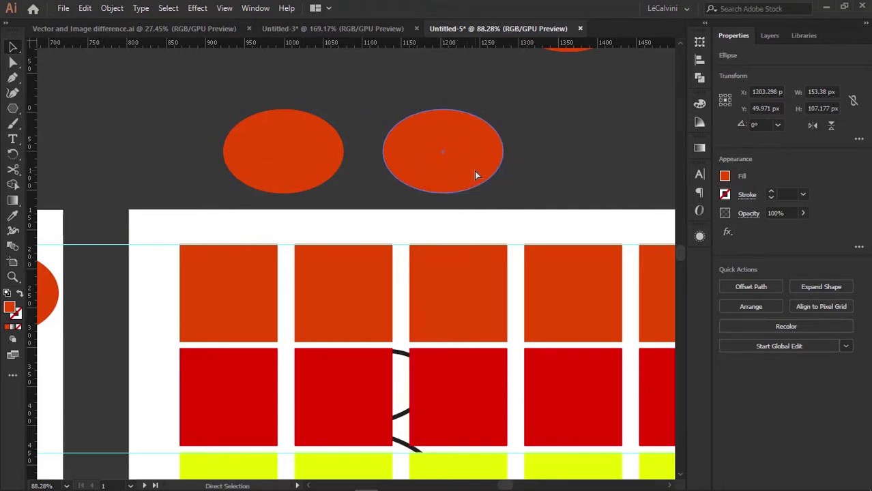
pyautogui.hotkey('ctrl', 'd')
pyautogui.moveTo(602, 149); pyautogui.dragTo(355, 172)
pyautogui.hotkey('ctrl', 'd')
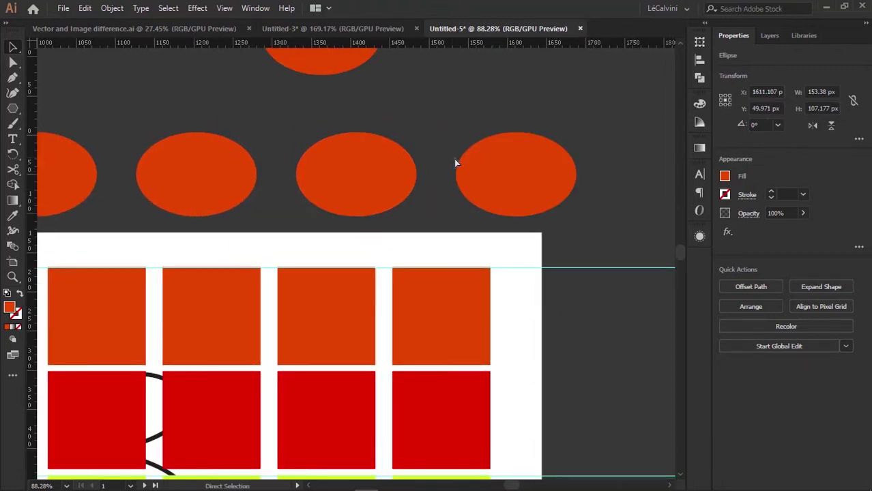
pyautogui.moveTo(539, 158); pyautogui.dragTo(502, 185)
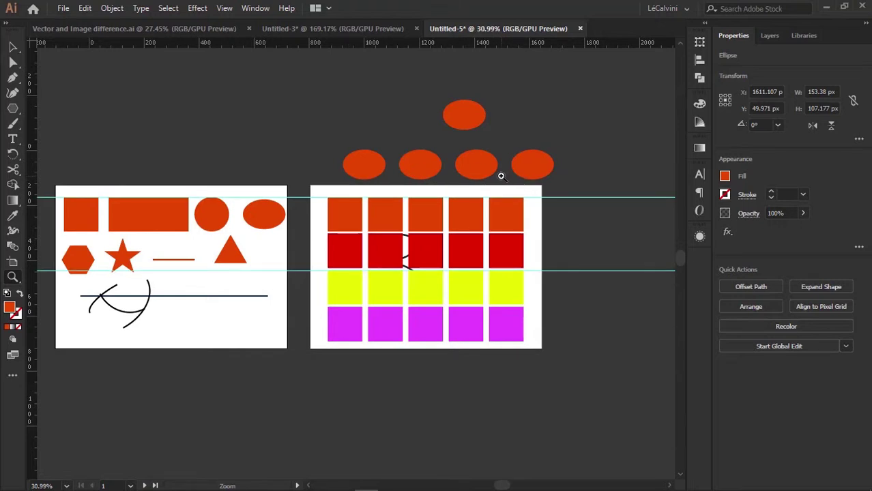
# Hide the panels around the artwork, bring up the screen recorder's window and minimise it
pyautogui.press('Tab')
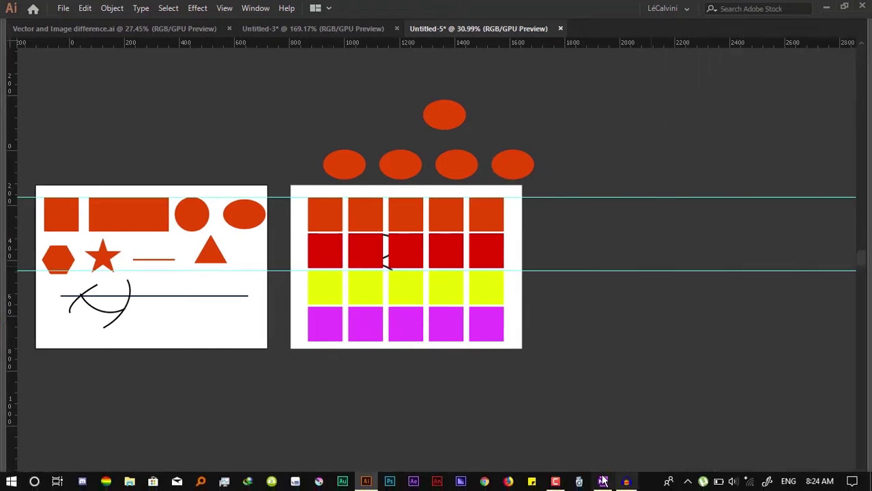
pyautogui.click(558, 483)
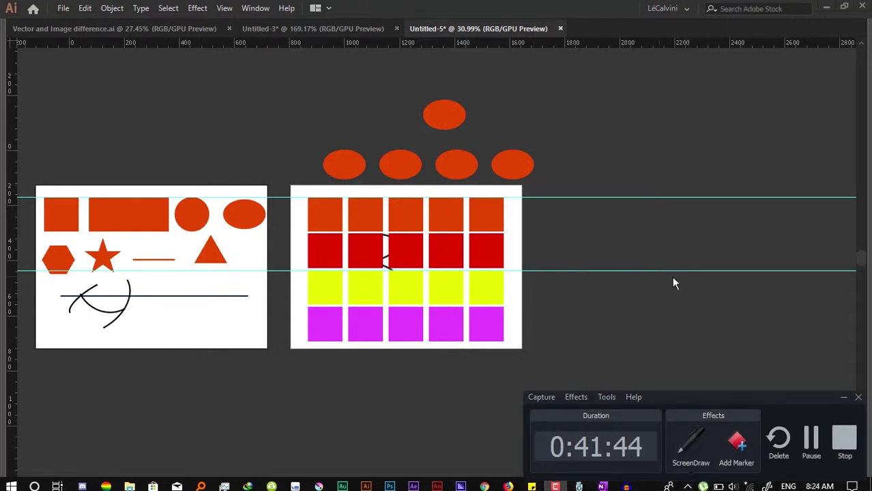
pyautogui.click(843, 399)
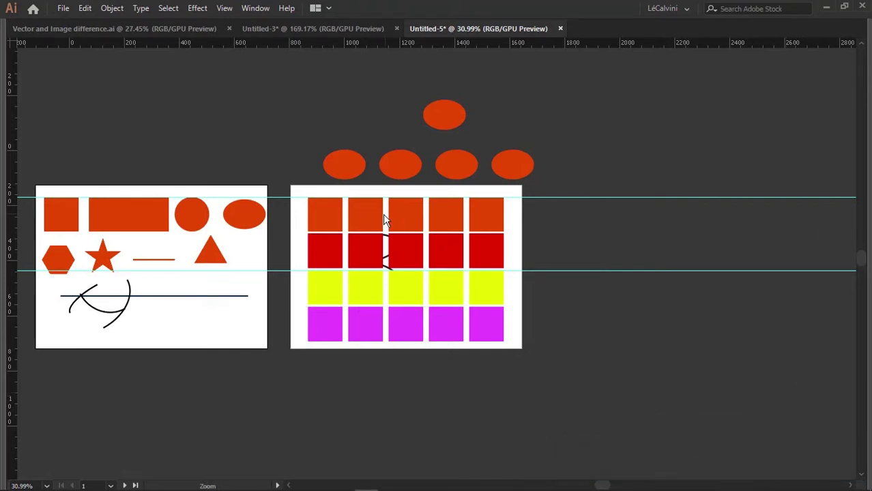
# Switch to OneNote, mark the Path finder item in the Tutorial One outline with a curved ink stroke, and return to Illustrator
pyautogui.moveTo(385, 216); pyautogui.dragTo(463, 207)
pyautogui.moveTo(346, 170); pyautogui.dragTo(373, 149)
pyautogui.moveTo(313, 149); pyautogui.dragTo(353, 147)
pyautogui.hotkey('alt', 'Tab')
pyautogui.hotkey('alt', 'Tab')
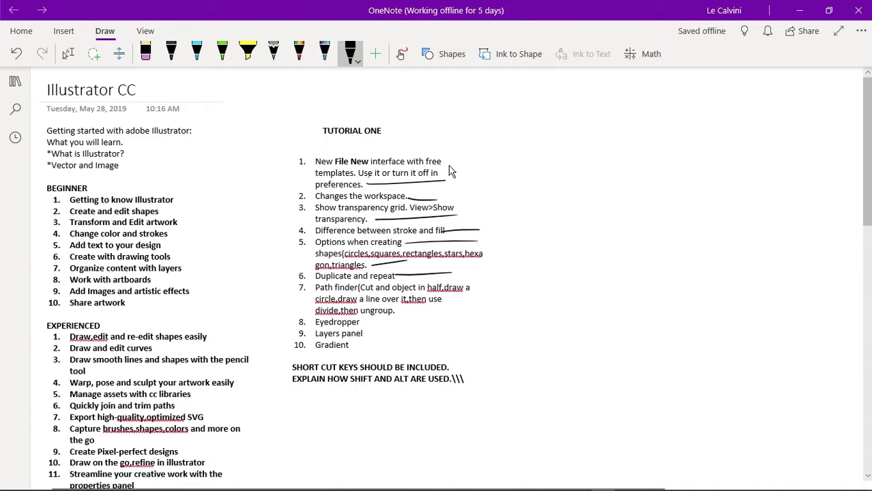
pyautogui.moveTo(400, 314); pyautogui.dragTo(472, 287)
pyautogui.hotkey('alt', 'Tab')
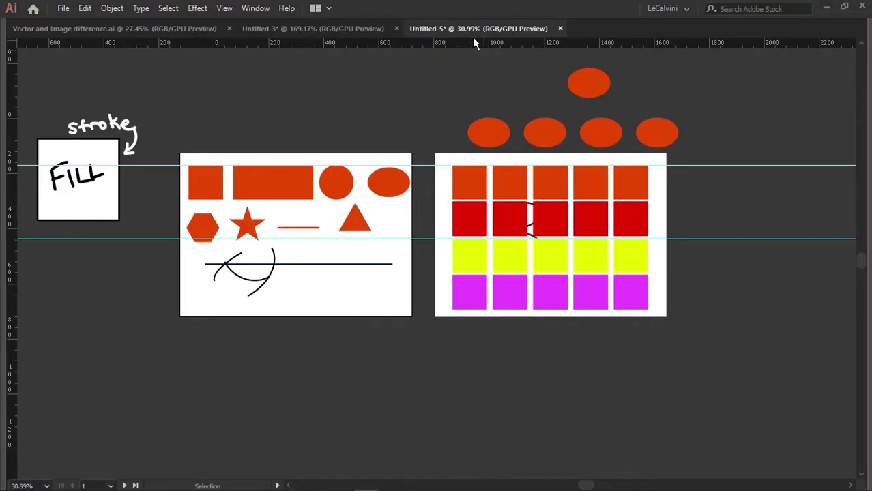
# Show the hidden panels again and open the Pathfinder panel to examine its shape modes and pathfinders, collapsing it when done
pyautogui.press('space')
pyautogui.moveTo(316, 63); pyautogui.dragTo(283, 85)
pyautogui.press('z')
pyautogui.press('Tab')
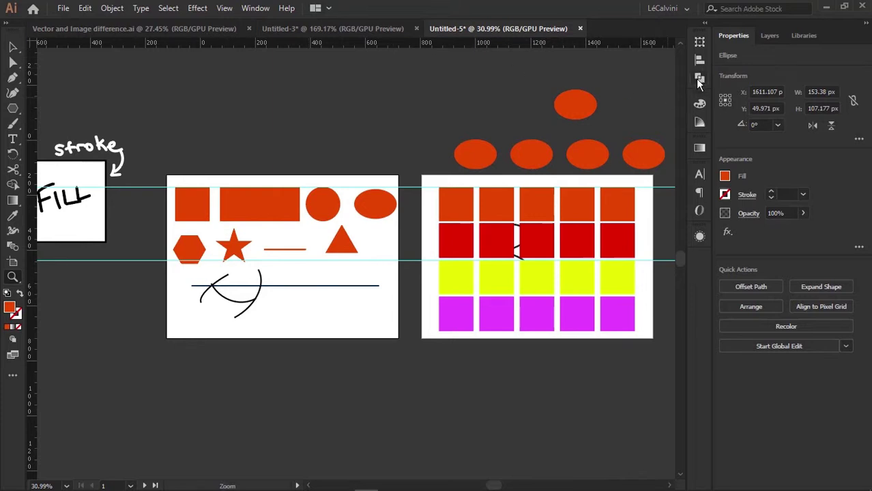
pyautogui.click(255, 10)
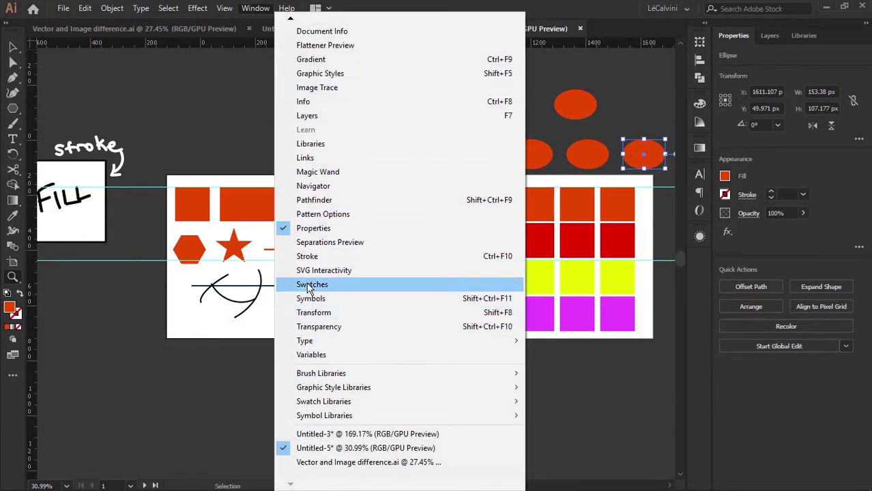
pyautogui.click(316, 200)
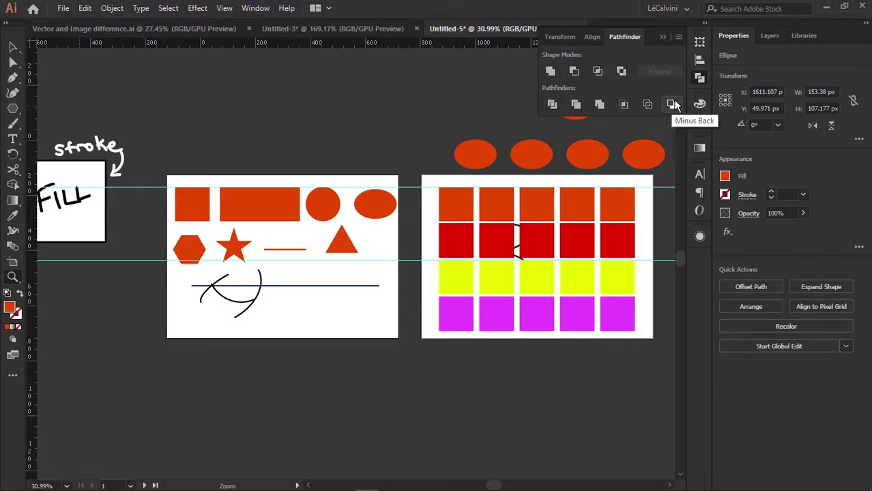
pyautogui.click(663, 37)
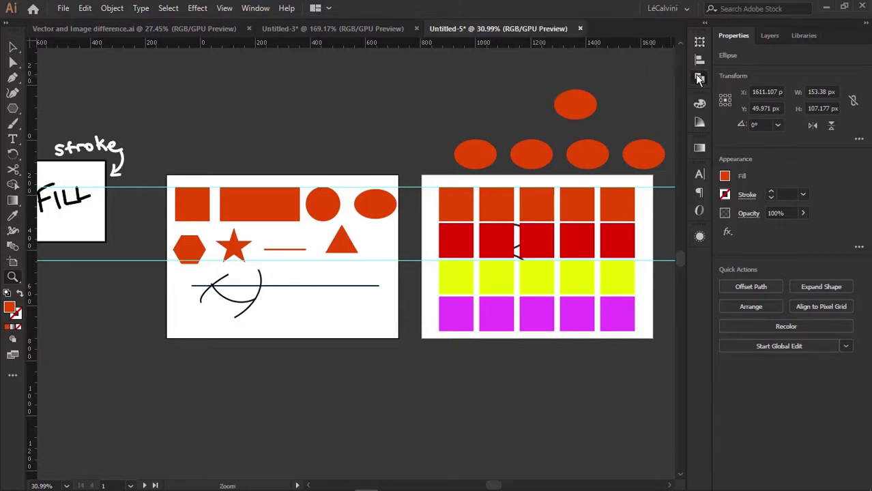
pyautogui.click(699, 78)
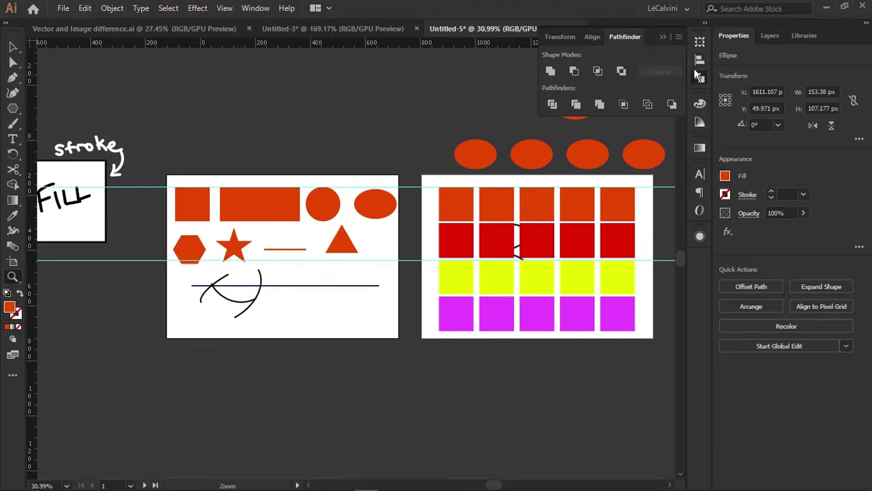
pyautogui.click(663, 38)
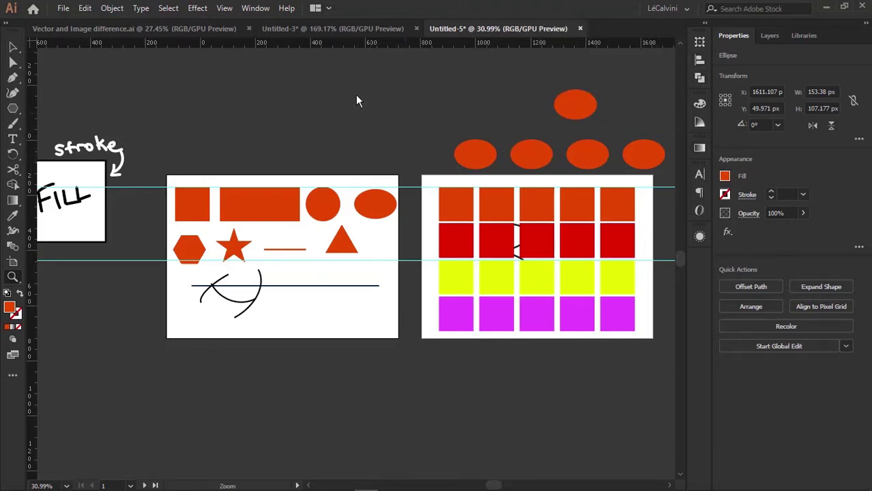
# Consult the OneNote outline, and recolour the rightmost ellipse in the row with the second-row squares' red using the Eyedropper
pyautogui.hotkey('alt', 'Tab')
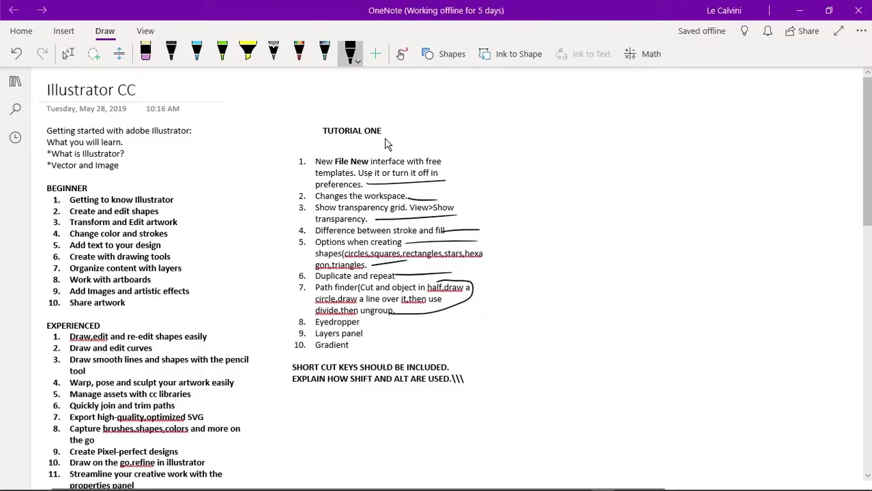
pyautogui.hotkey('alt', 'Tab')
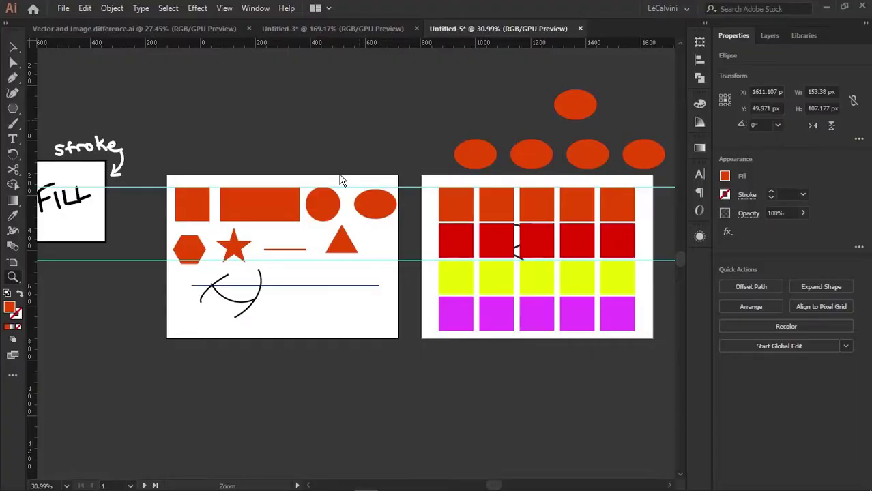
pyautogui.moveTo(306, 177); pyautogui.dragTo(313, 215)
pyautogui.scroll(2, 471, 184)
pyautogui.moveTo(472, 184); pyautogui.dragTo(303, 152)
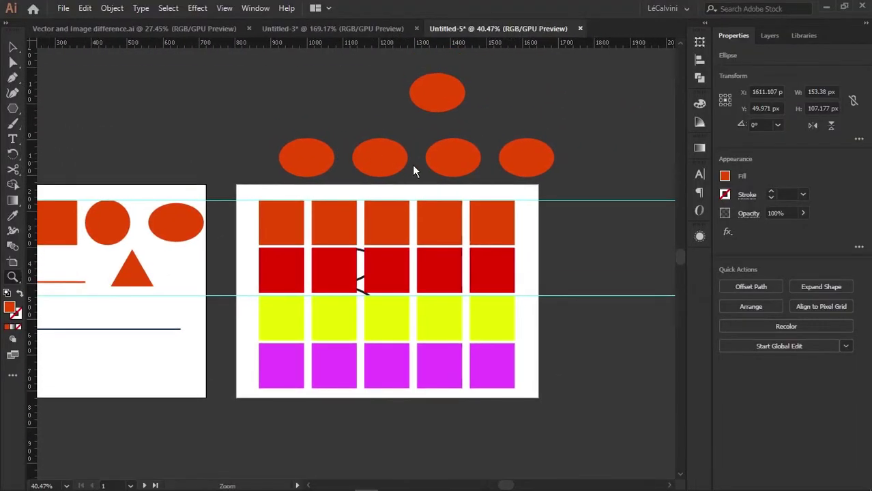
pyautogui.scroll(-3, 549, 196)
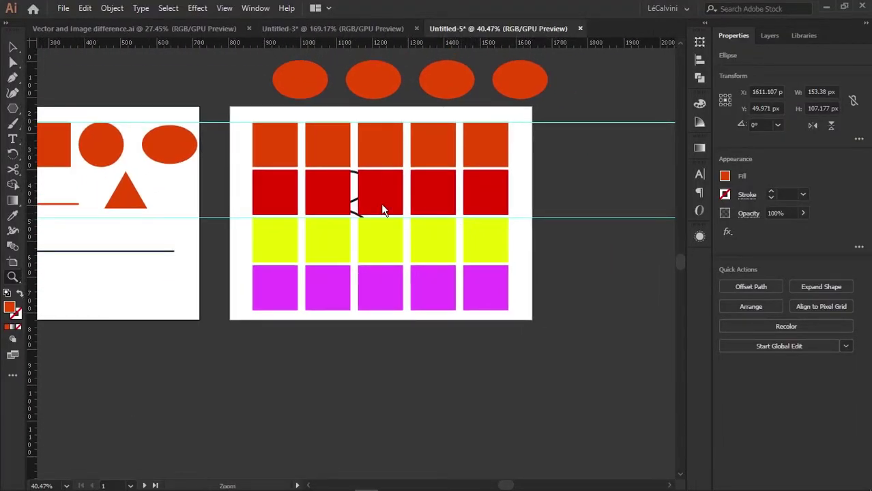
pyautogui.press('v')
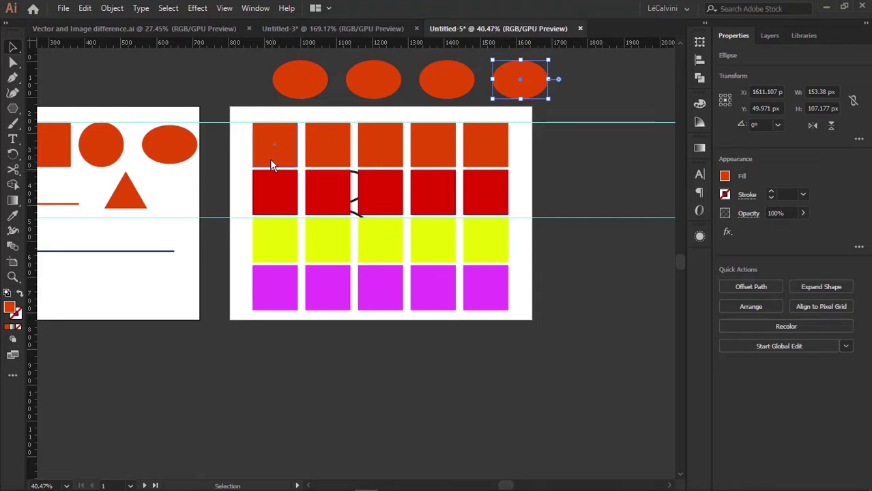
pyautogui.press('i')
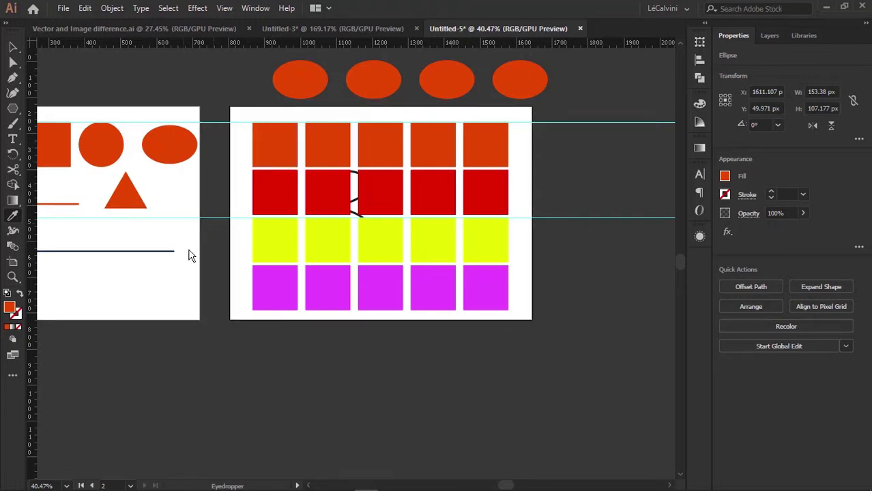
pyautogui.click(275, 195)
pyautogui.press('v')
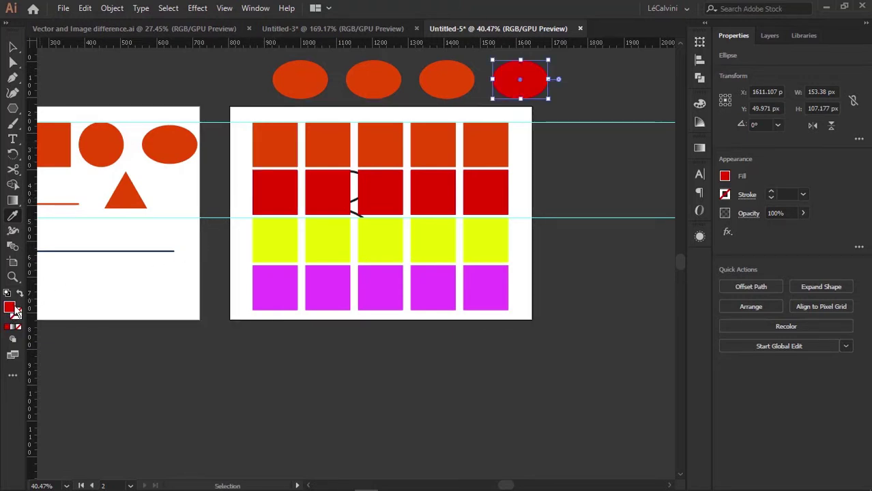
pyautogui.click(583, 118)
# Recolour the third ellipse with the yellow squares' fill and the second ellipse with the magenta squares' fill using the Eyedropper
pyautogui.press('i')
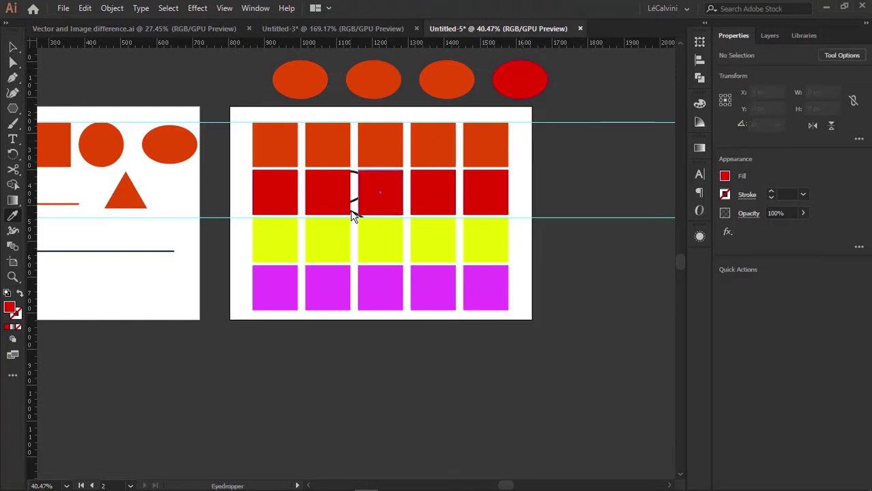
pyautogui.keyDown('ctrl'); pyautogui.click(522, 86); pyautogui.keyUp('ctrl')
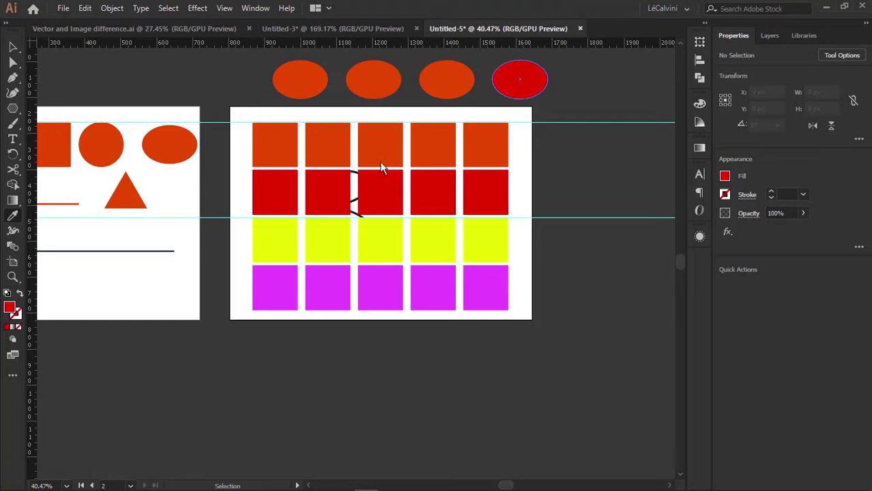
pyautogui.keyDown('ctrl'); pyautogui.click(459, 77); pyautogui.keyUp('ctrl')
pyautogui.click(278, 253)
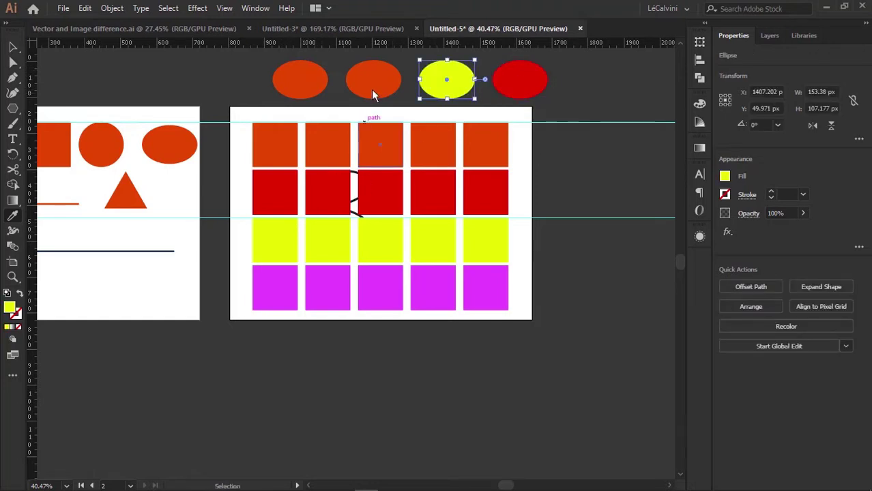
pyautogui.keyDown('ctrl'); pyautogui.click(372, 88); pyautogui.keyUp('ctrl')
pyautogui.click(280, 272)
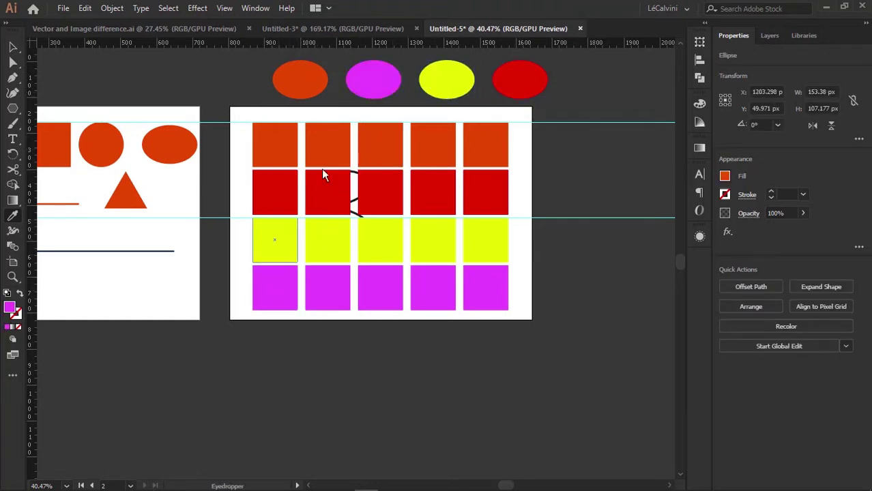
# Try the red squares' fill on the leftmost ellipse, replace it with the top-row squares' orange, and clear the selection
pyautogui.keyDown('ctrl'); pyautogui.click(313, 82); pyautogui.keyUp('ctrl')
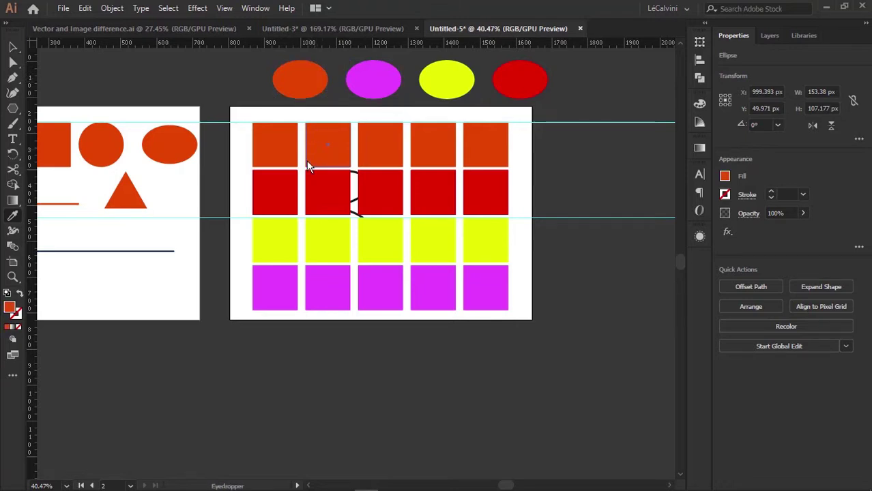
pyautogui.click(280, 196)
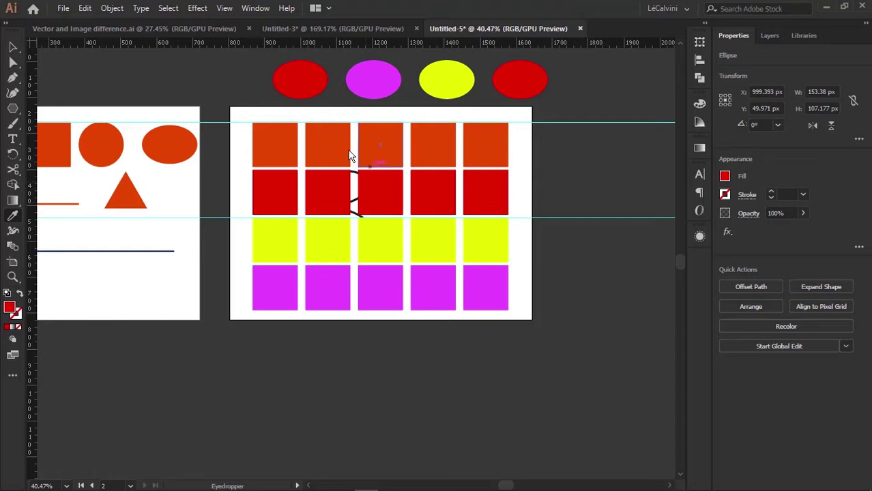
pyautogui.click(295, 150)
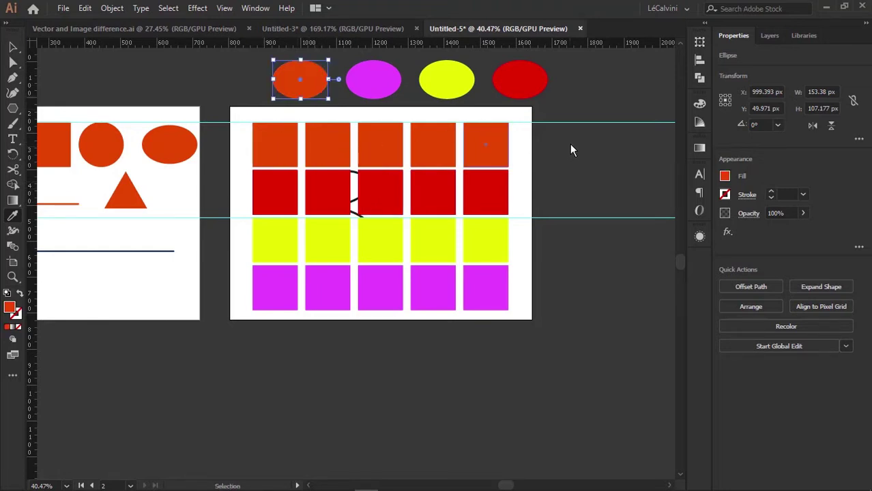
pyautogui.moveTo(264, 56); pyautogui.dragTo(252, 113)
pyautogui.keyDown('ctrl'); pyautogui.click(252, 114); pyautogui.keyUp('ctrl')
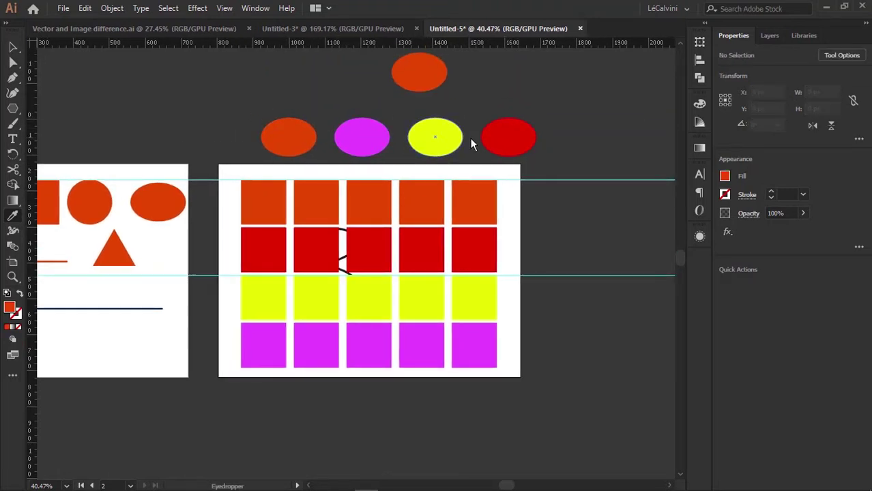
# Try sampling the magenta ellipse's fill onto the yellow ellipse and applying yellow to the magenta ellipse, undoing each change
pyautogui.moveTo(470, 144); pyautogui.dragTo(406, 118)
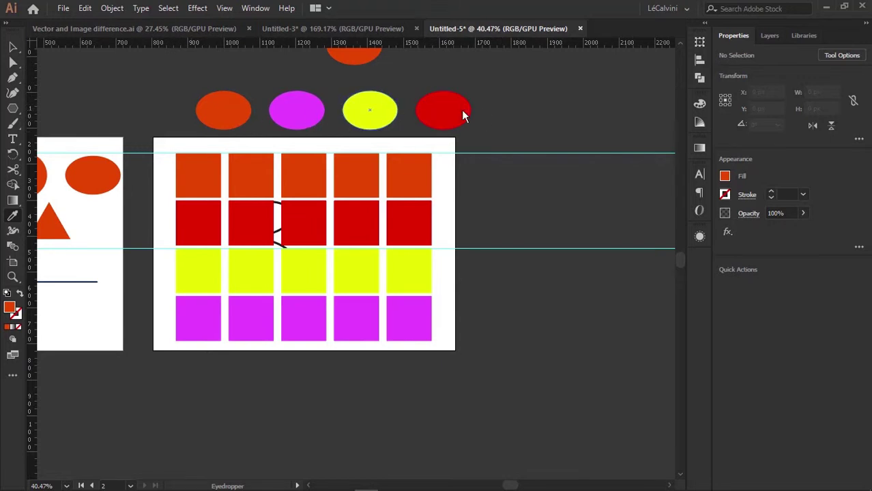
pyautogui.moveTo(500, 122); pyautogui.dragTo(507, 124)
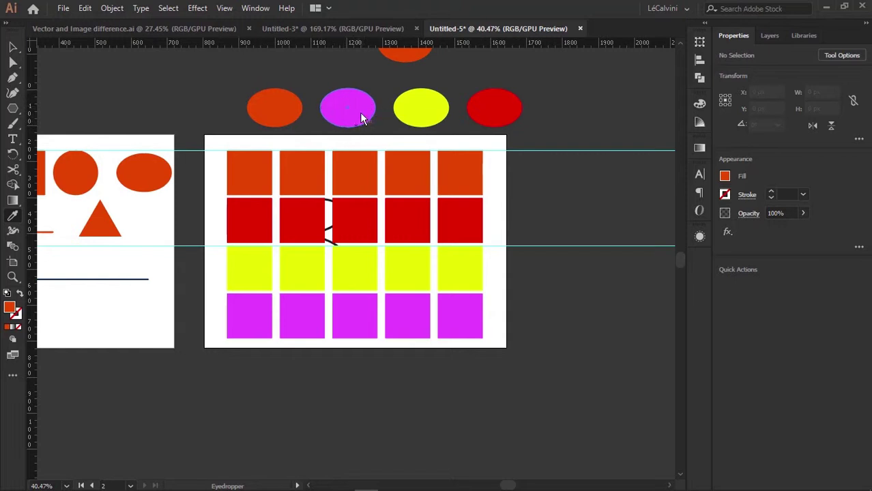
pyautogui.press('v')
pyautogui.keyDown('ctrl'); pyautogui.click(414, 109); pyautogui.keyUp('ctrl')
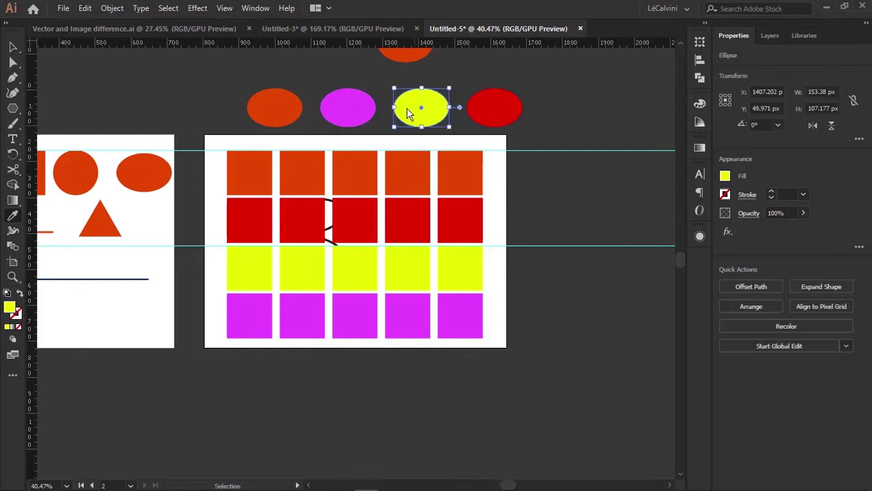
pyautogui.click(359, 109)
pyautogui.hotkey('ctrl', 'z')
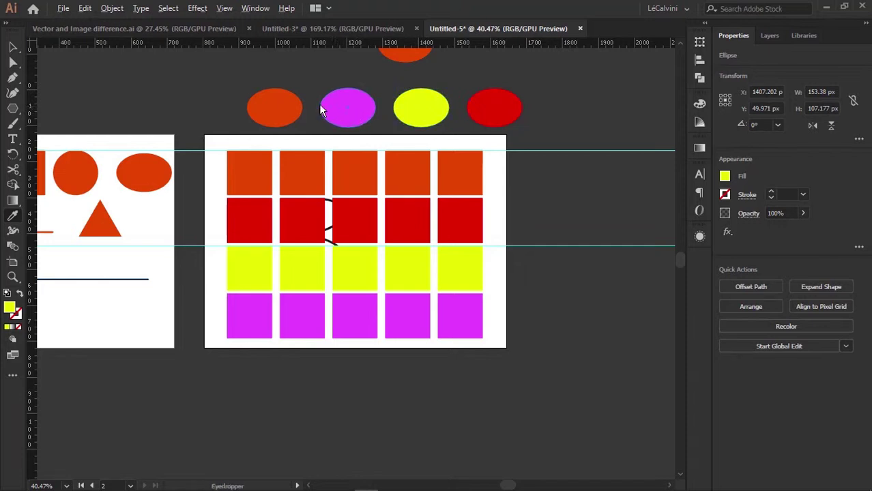
pyautogui.keyDown('alt'); pyautogui.click(335, 107); pyautogui.keyUp('alt')
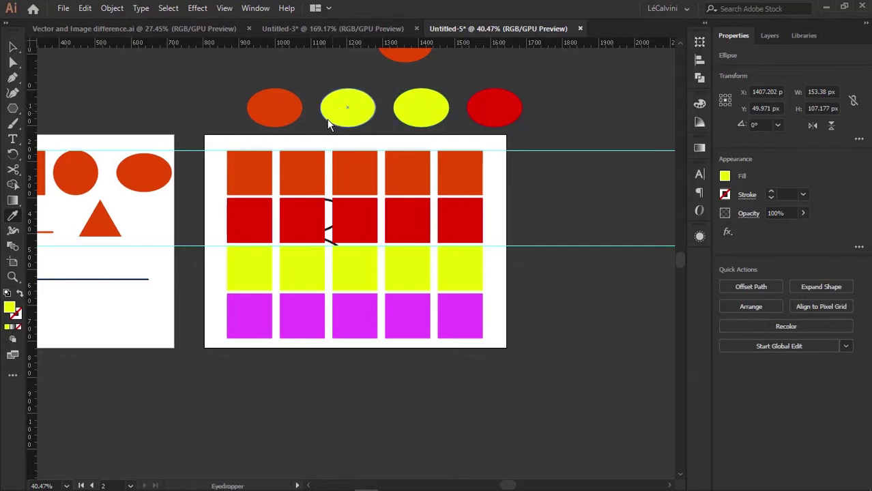
pyautogui.hotkey('ctrl', 'z')
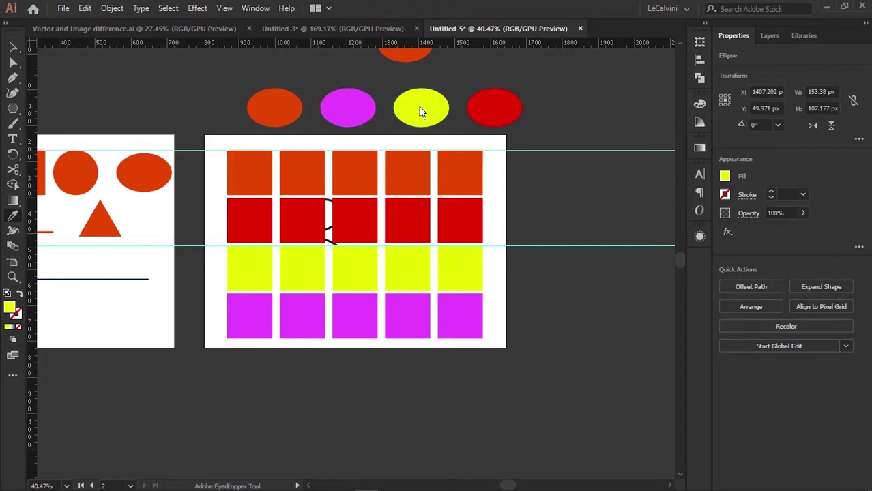
# Select the magenta ellipse and apply its fill to the other three ellipses in the row with the Eyedropper
pyautogui.keyDown('ctrl'); pyautogui.click(369, 93); pyautogui.keyUp('ctrl')
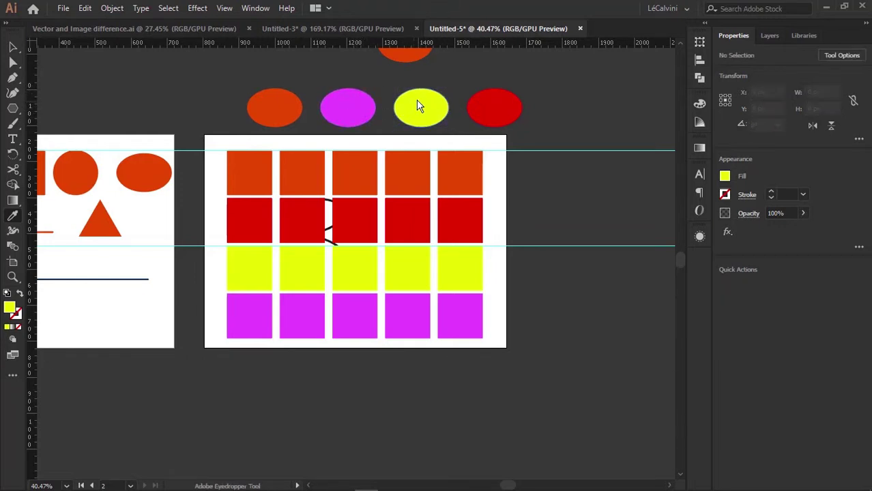
pyautogui.keyDown('ctrl'); pyautogui.click(344, 106); pyautogui.keyUp('ctrl')
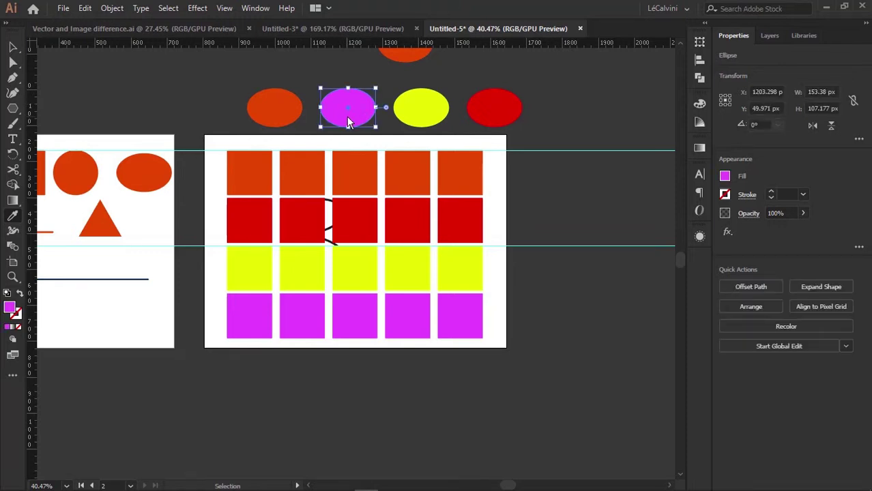
pyautogui.keyDown('alt'); pyautogui.click(409, 108); pyautogui.keyUp('alt')
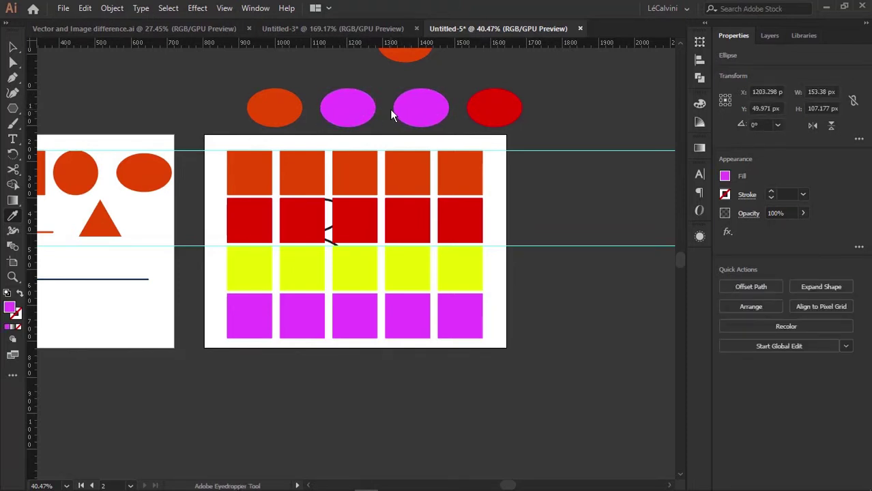
pyautogui.keyDown('alt'); pyautogui.click(489, 112); pyautogui.keyUp('alt')
pyautogui.keyDown('alt'); pyautogui.click(283, 120); pyautogui.keyUp('alt')
# Apply the magenta fill to all the orange and red squares in the grid's first two rows with the Eyedropper
pyautogui.keyDown('alt'); pyautogui.click(259, 171); pyautogui.keyUp('alt')
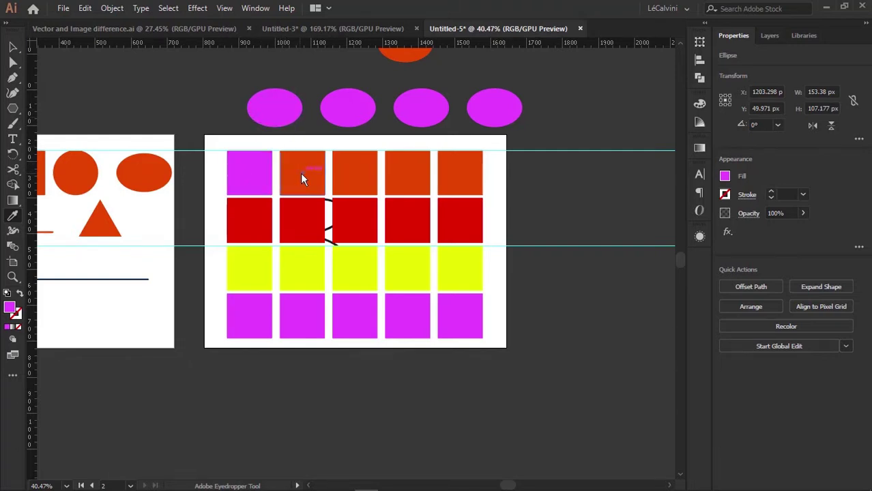
pyautogui.keyDown('alt'); pyautogui.click(404, 178); pyautogui.keyUp('alt')
pyautogui.keyDown('alt'); pyautogui.click(464, 171); pyautogui.keyUp('alt')
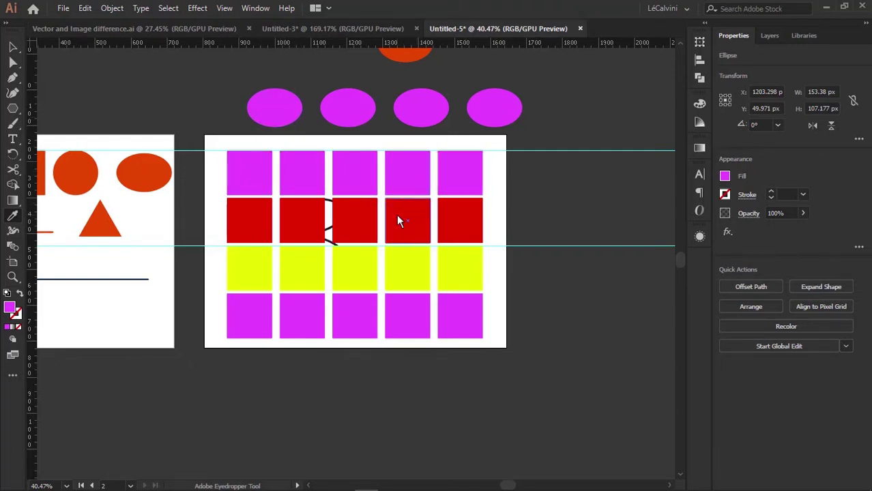
pyautogui.keyDown('alt'); pyautogui.click(399, 218); pyautogui.keyUp('alt')
pyautogui.keyDown('alt'); pyautogui.click(354, 219); pyautogui.keyUp('alt')
pyautogui.keyDown('alt'); pyautogui.click(299, 223); pyautogui.keyUp('alt')
pyautogui.keyDown('alt'); pyautogui.click(249, 220); pyautogui.keyUp('alt')
pyautogui.keyDown('alt'); pyautogui.click(450, 228); pyautogui.keyUp('alt')
# Apply the magenta fill to the yellow squares in the grid's third row with the Eyedropper and clear the selection
pyautogui.keyDown('alt'); pyautogui.click(460, 268); pyautogui.keyUp('alt')
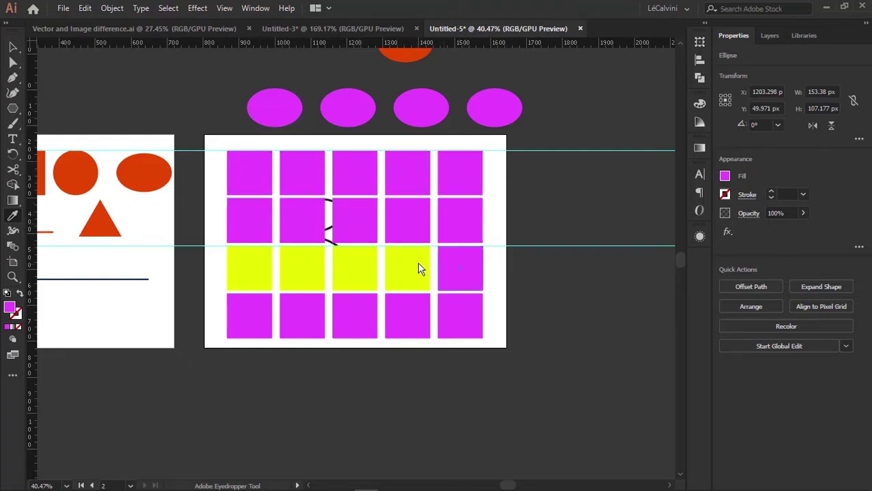
pyautogui.keyDown('alt'); pyautogui.click(419, 266); pyautogui.keyUp('alt')
pyautogui.keyDown('alt'); pyautogui.click(373, 270); pyautogui.keyUp('alt')
pyautogui.keyDown('alt'); pyautogui.click(307, 275); pyautogui.keyUp('alt')
pyautogui.keyDown('alt'); pyautogui.click(237, 287); pyautogui.keyUp('alt')
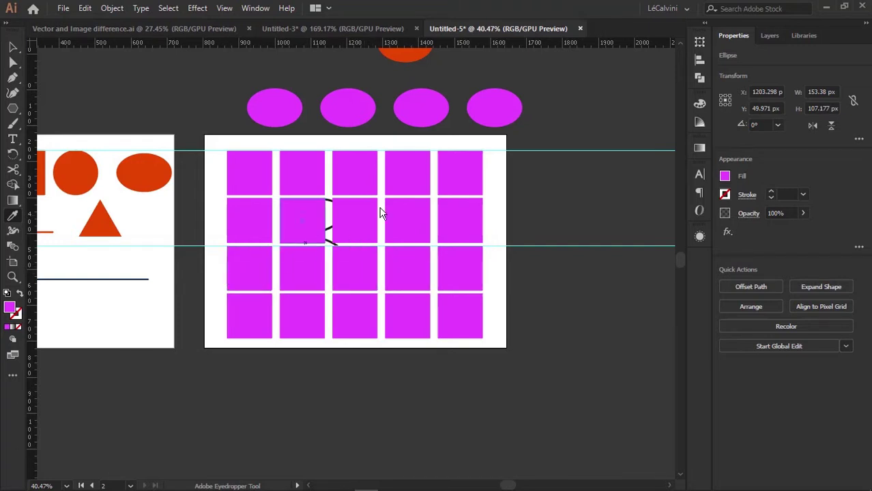
pyautogui.keyDown('ctrl'); pyautogui.click(558, 156); pyautogui.keyUp('ctrl')
pyautogui.moveTo(496, 76); pyautogui.dragTo(493, 124)
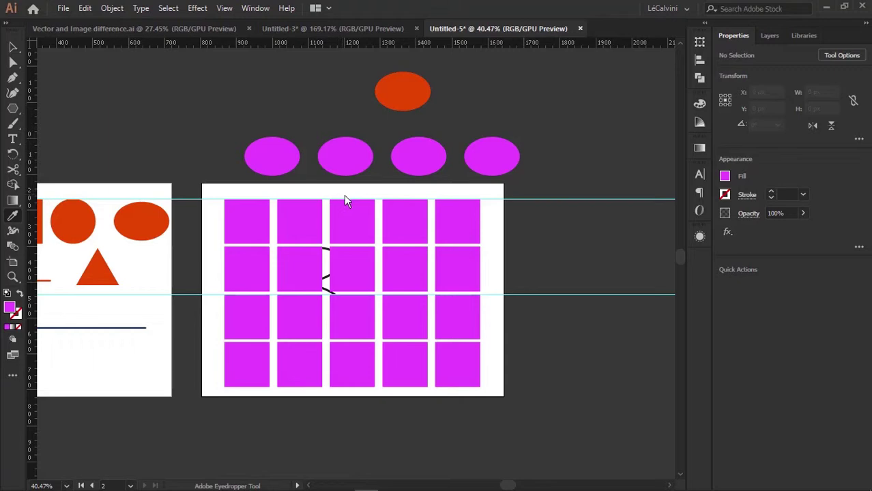
# Switch to OneNote, mark Eyedropper as covered in the Tutorial One outline, and return to Illustrator
pyautogui.hotkey('alt', 'Tab')
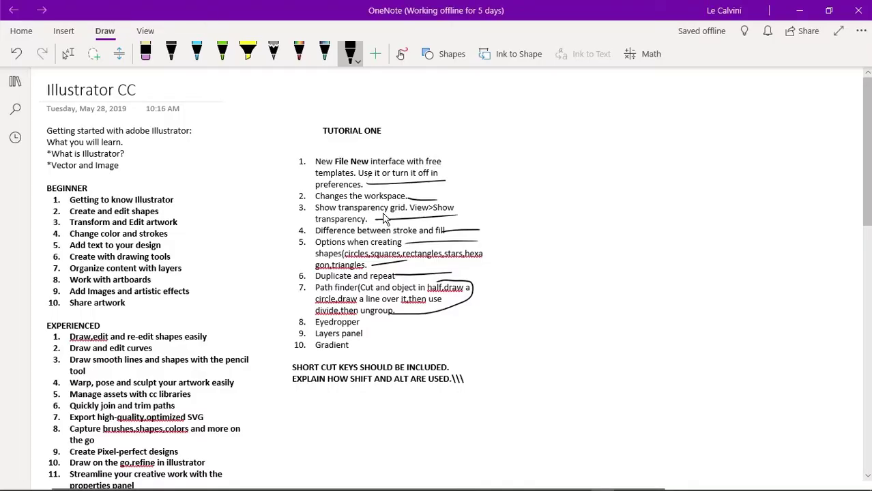
pyautogui.hotkey('alt', 'Tab')
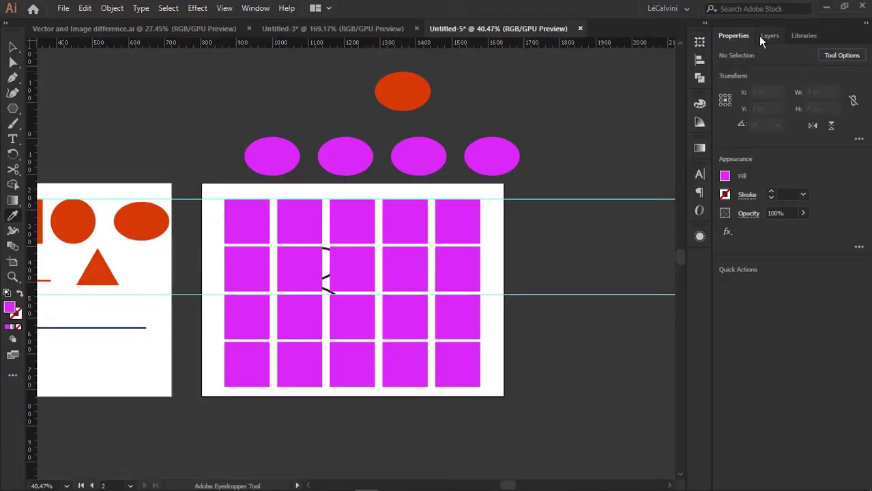
# Display the document's layers, open the options of Layer 1 and cancel them, and activate the Selection tool
pyautogui.click(768, 38)
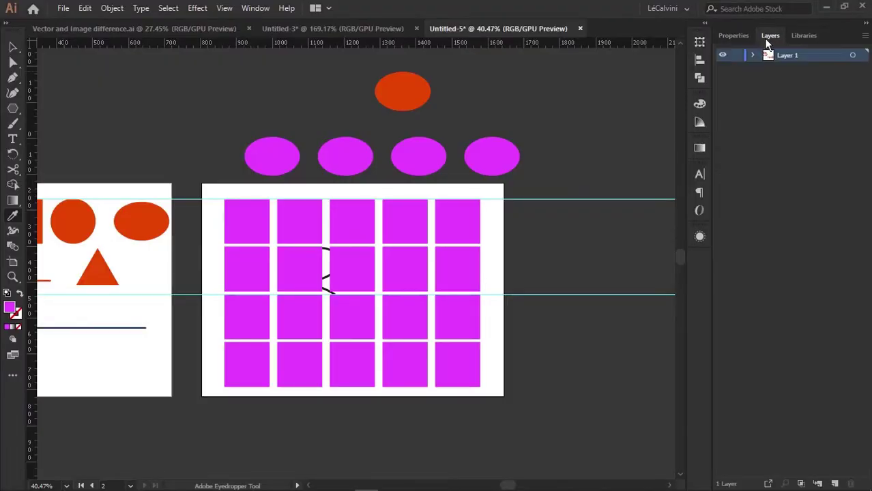
pyautogui.doubleClick(789, 58)
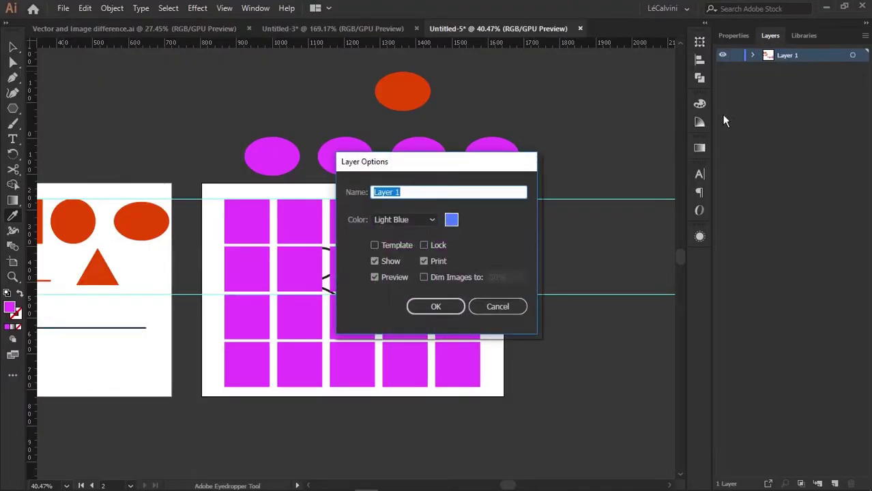
pyautogui.click(512, 304)
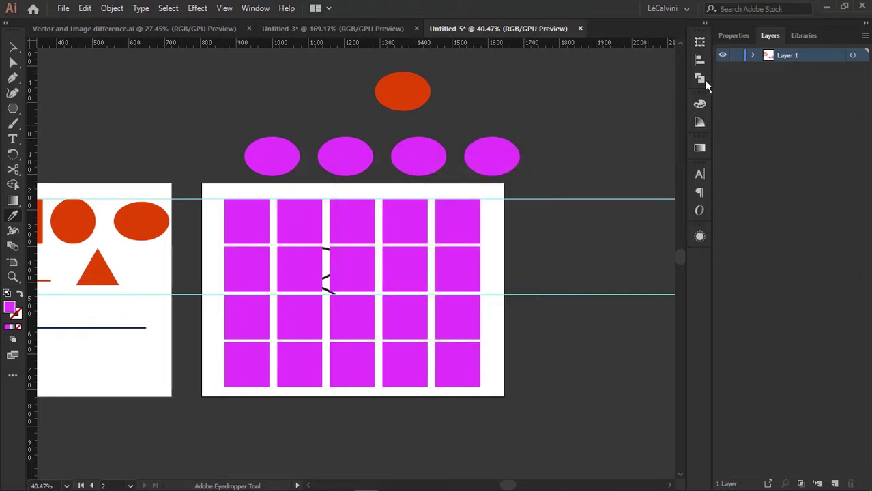
pyautogui.click(13, 47)
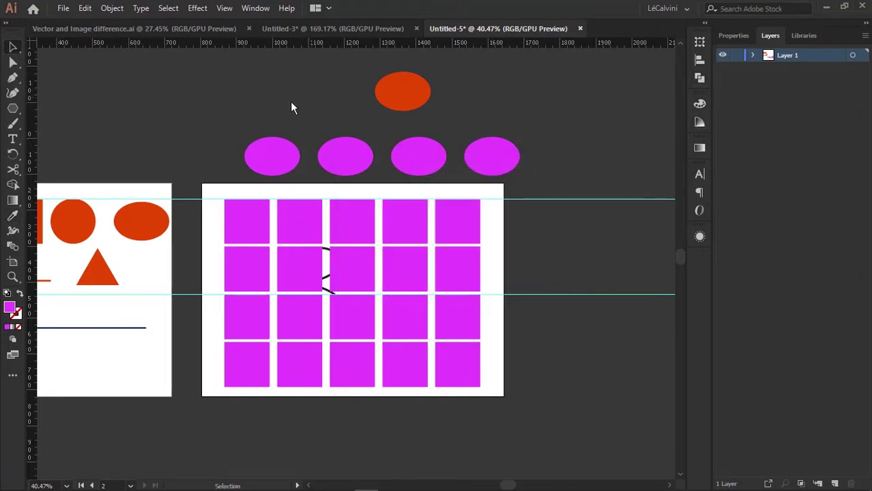
# Examine the objects inside Layer 1, including the contents of its first two groups, and collapse the layer
pyautogui.click(753, 55)
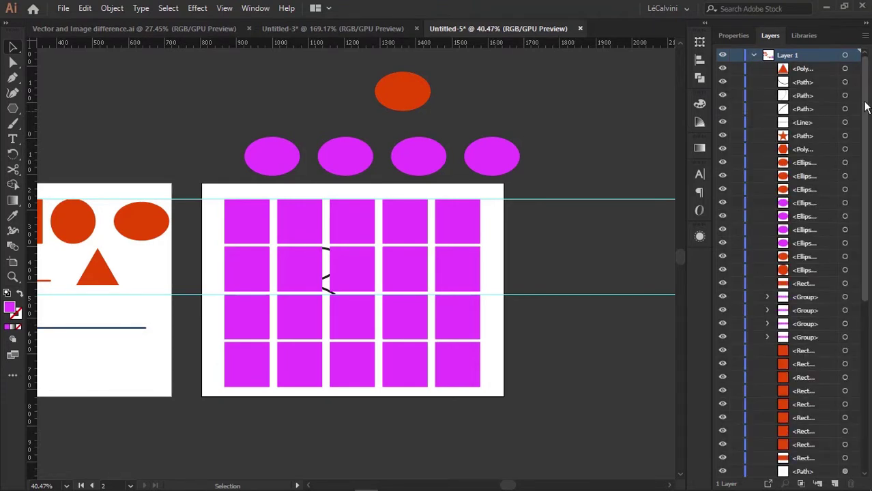
pyautogui.moveTo(865, 107); pyautogui.dragTo(865, 193)
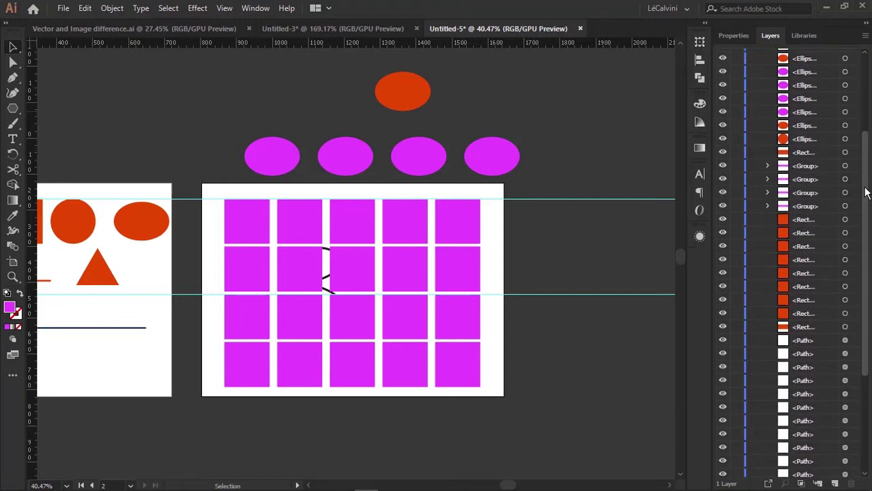
pyautogui.scroll(-4, 850, 214)
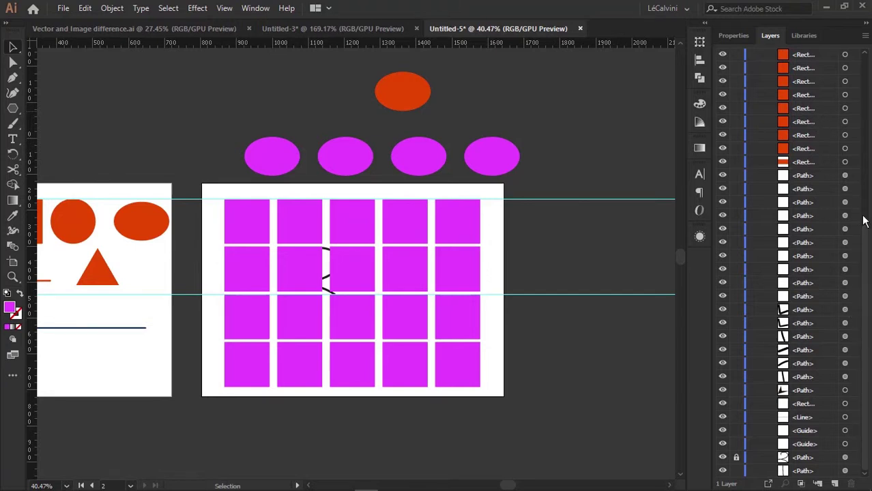
pyautogui.scroll(8, 866, 223)
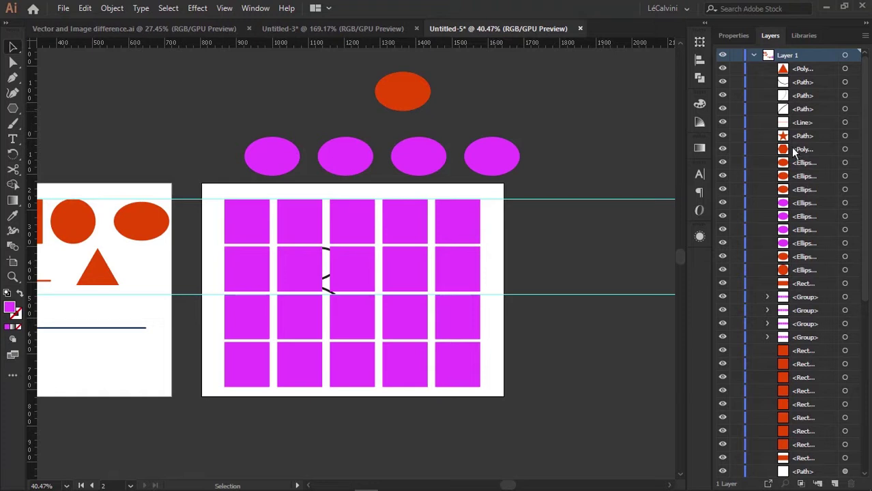
pyautogui.click(766, 296)
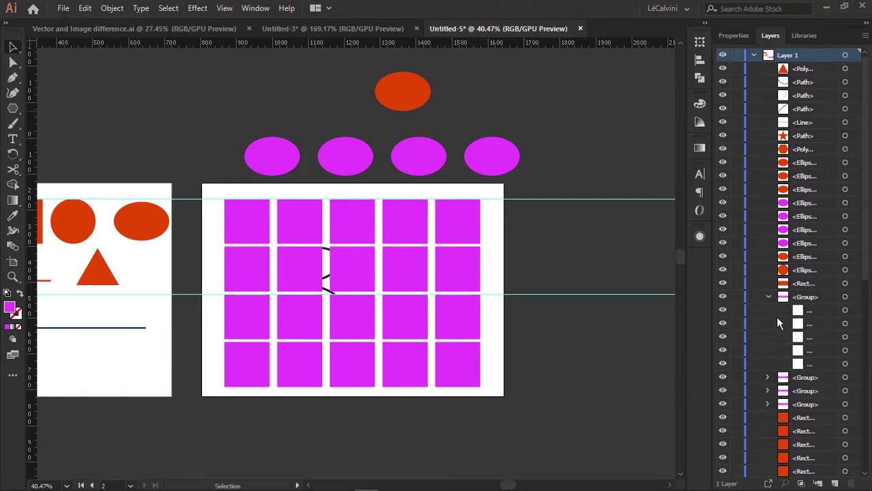
pyautogui.click(767, 378)
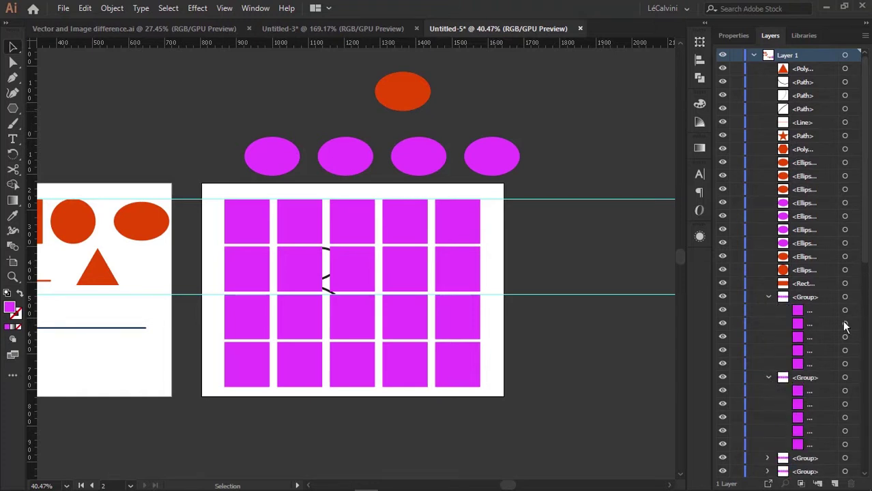
pyautogui.click(753, 56)
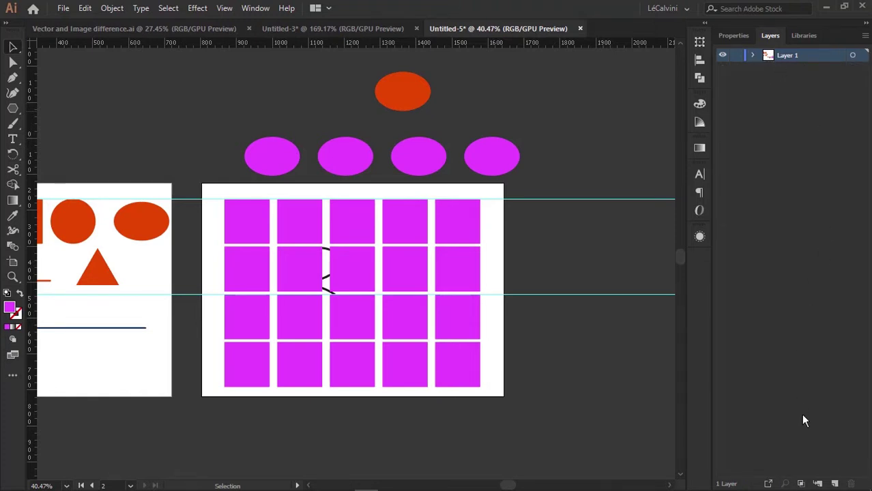
# Create fifteen new empty layers, Layer 2 to Layer 16, above Layer 1
pyautogui.click(835, 483)
pyautogui.click(835, 483)
pyautogui.click(835, 483)
pyautogui.click(835, 483)
pyautogui.click(835, 483)
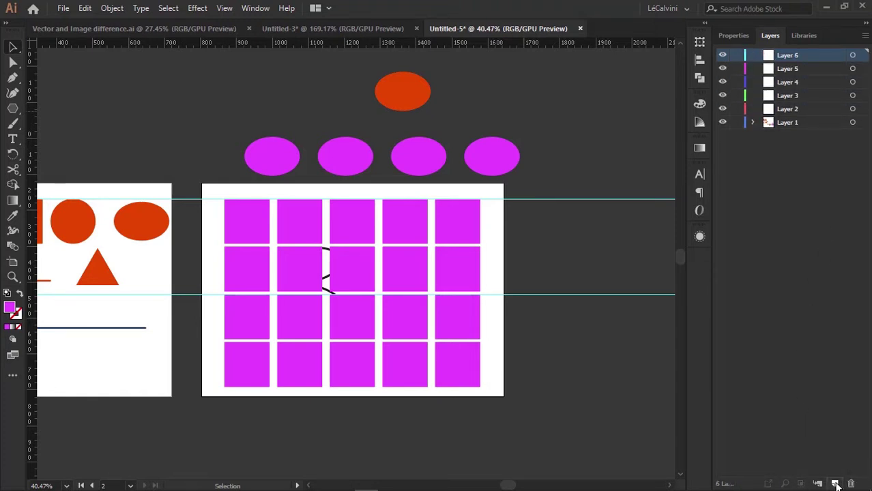
pyautogui.click(835, 483)
pyautogui.click(835, 483)
pyautogui.click(835, 482)
pyautogui.click(835, 483)
pyautogui.click(835, 483)
pyautogui.click(835, 483)
pyautogui.click(835, 483)
pyautogui.click(835, 483)
pyautogui.click(835, 483)
pyautogui.click(835, 482)
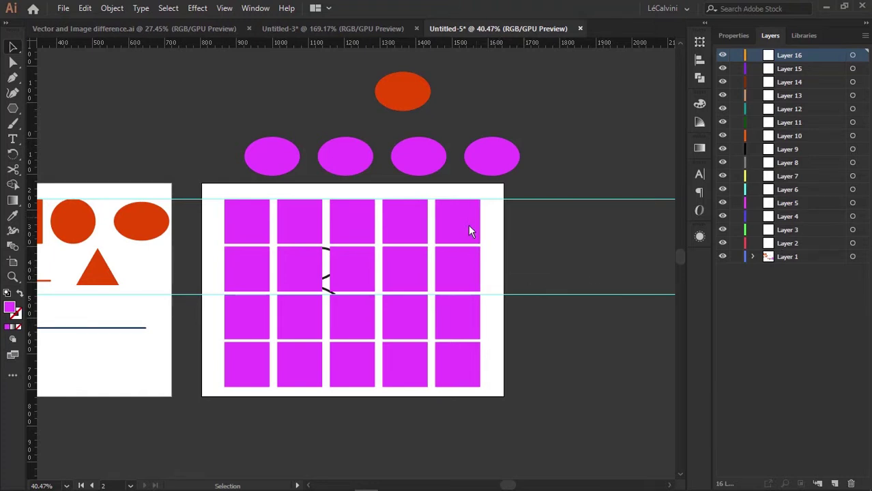
pyautogui.press('z')
pyautogui.moveTo(472, 228); pyautogui.dragTo(450, 214)
pyautogui.press('space')
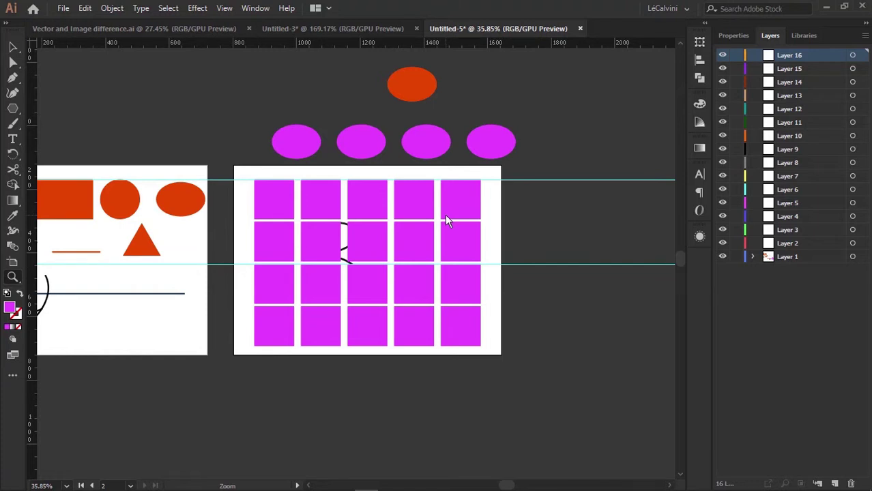
pyautogui.press('space')
pyautogui.moveTo(465, 210); pyautogui.dragTo(442, 220)
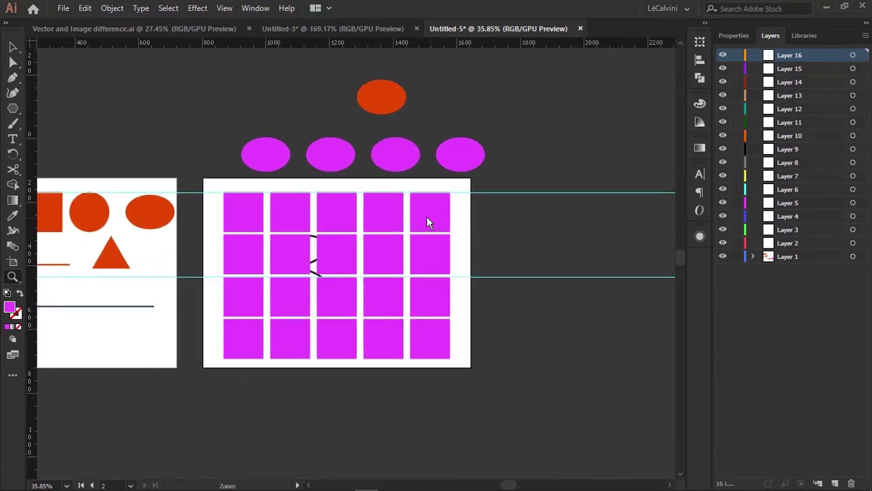
pyautogui.press('v')
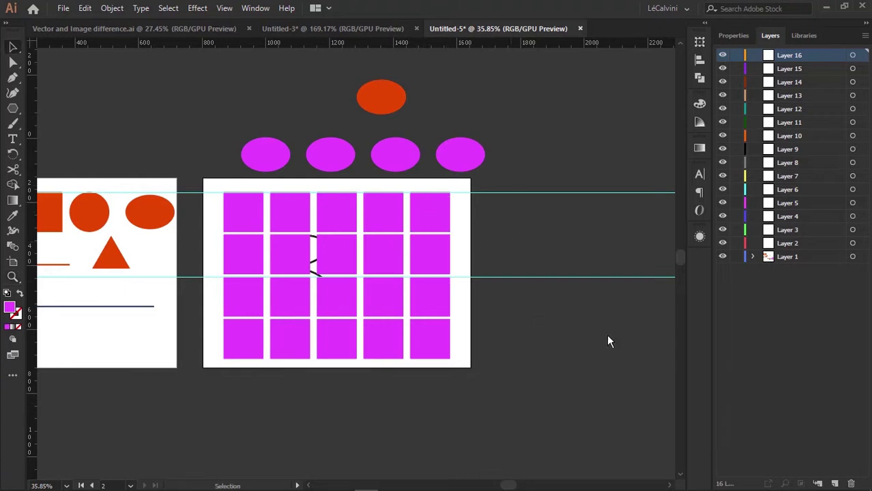
# Switch to OneNote, draw a short ink stroke near the Layers panel and Gradient items of the outline, and return to Illustrator
pyautogui.hotkey('alt', 'Tab')
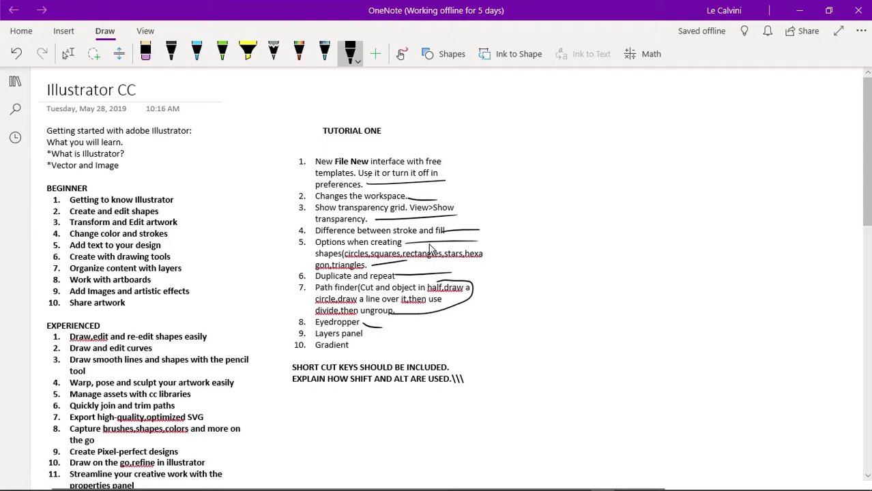
pyautogui.moveTo(345, 347); pyautogui.dragTo(383, 344)
pyautogui.hotkey('alt', 'Tab')
# Place a magenta ellipse in the empty canvas area beside the grid artboard, between the two horizontal guides
pyautogui.moveTo(506, 248); pyautogui.dragTo(453, 290)
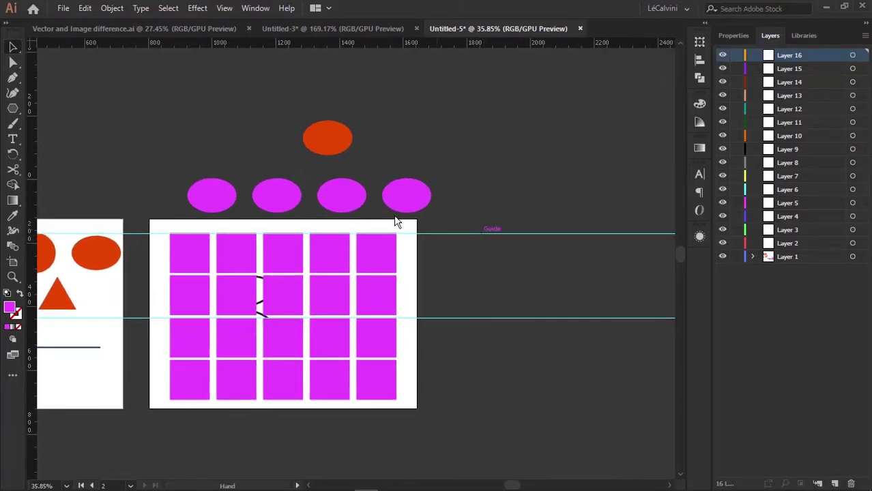
pyautogui.moveTo(385, 238); pyautogui.dragTo(460, 182)
pyautogui.click(342, 206)
pyautogui.hotkey('ctrl', 'z')
pyautogui.moveTo(373, 156); pyautogui.dragTo(451, 206)
pyautogui.press('z')
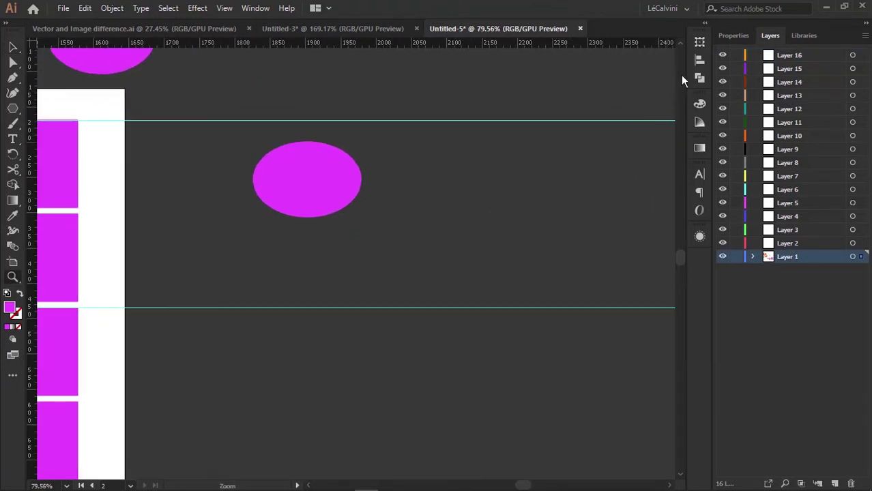
# Bring up the Gradient settings and give the separate magenta ellipse a linear white-to-magenta gradient fill
pyautogui.click(254, 8)
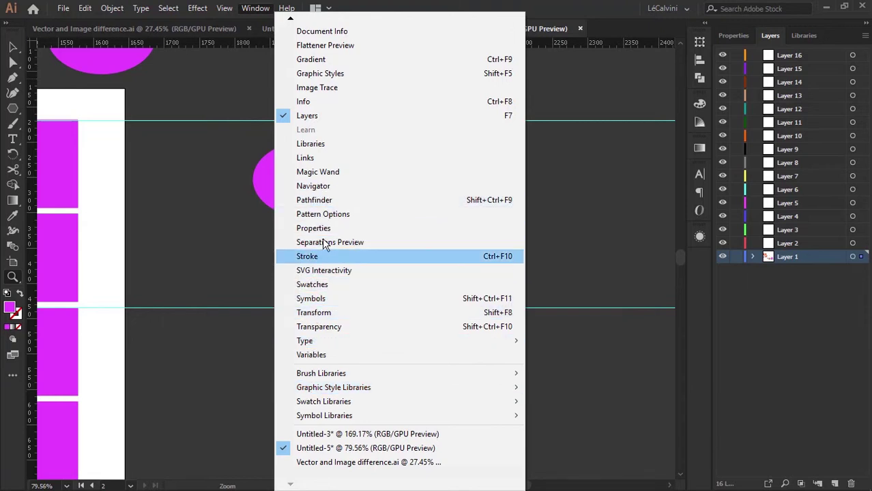
pyautogui.click(323, 63)
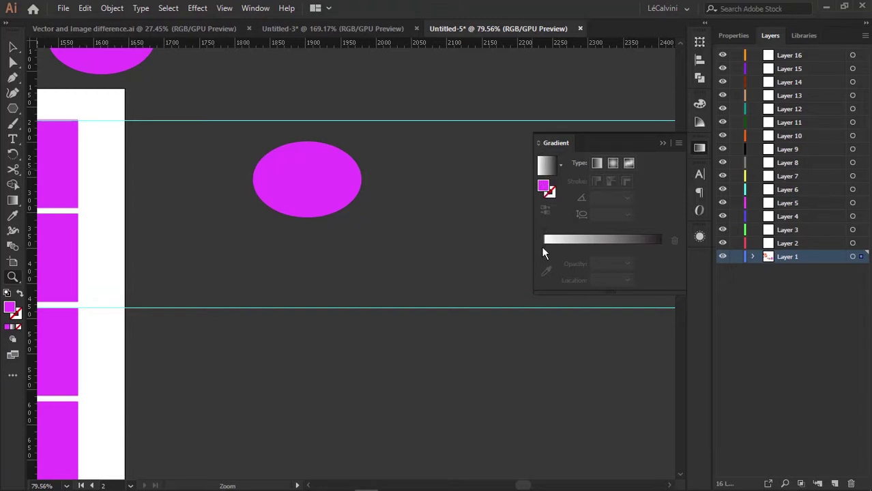
pyautogui.click(662, 254)
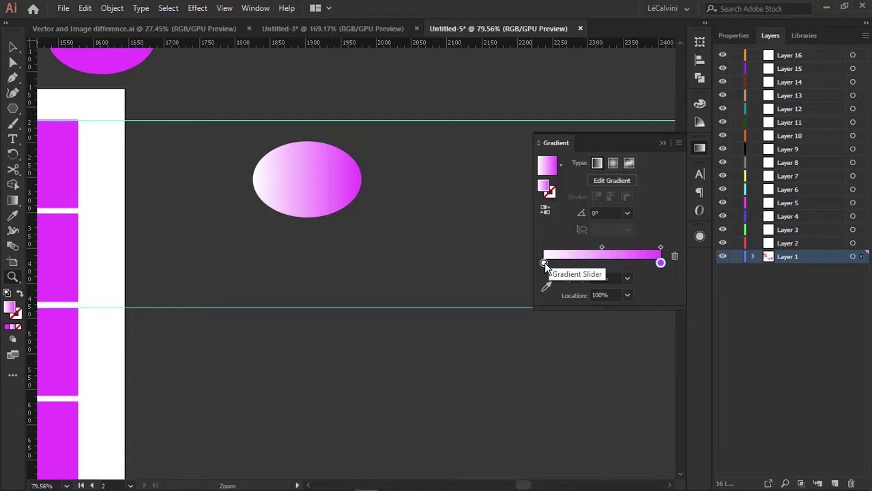
# Recolour the gradient's starting stop at 0%, trying cyan and settling on the dark pink swatch
pyautogui.click(543, 263)
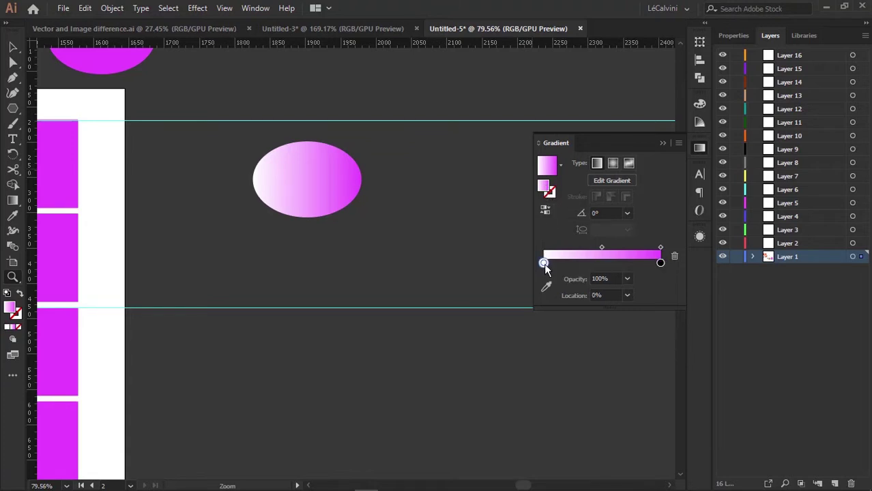
pyautogui.doubleClick(543, 263)
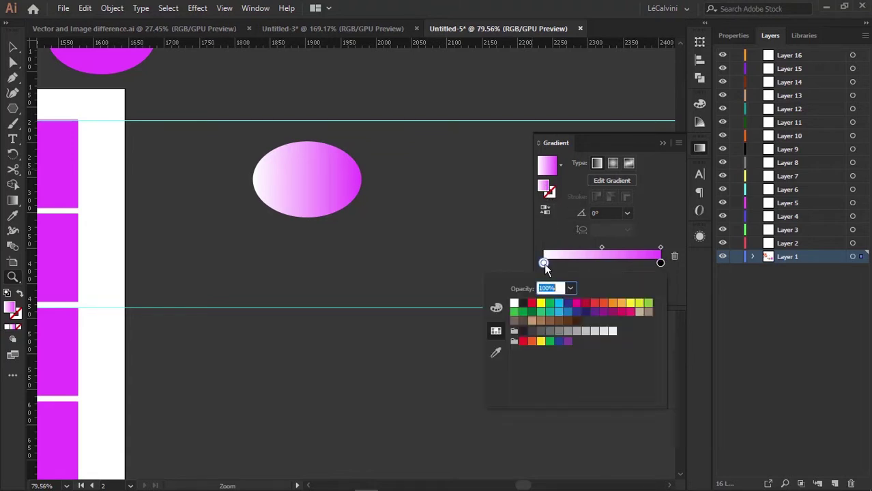
pyautogui.click(545, 305)
pyautogui.click(558, 304)
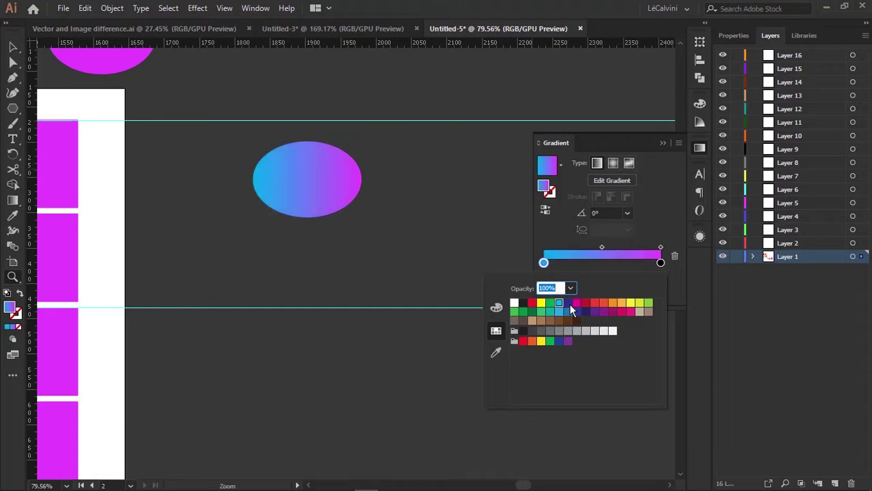
pyautogui.click(575, 303)
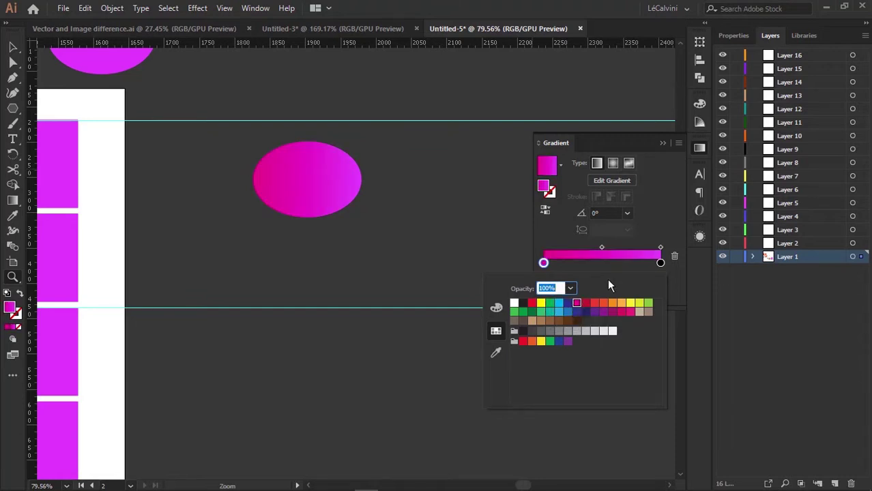
pyautogui.click(658, 225)
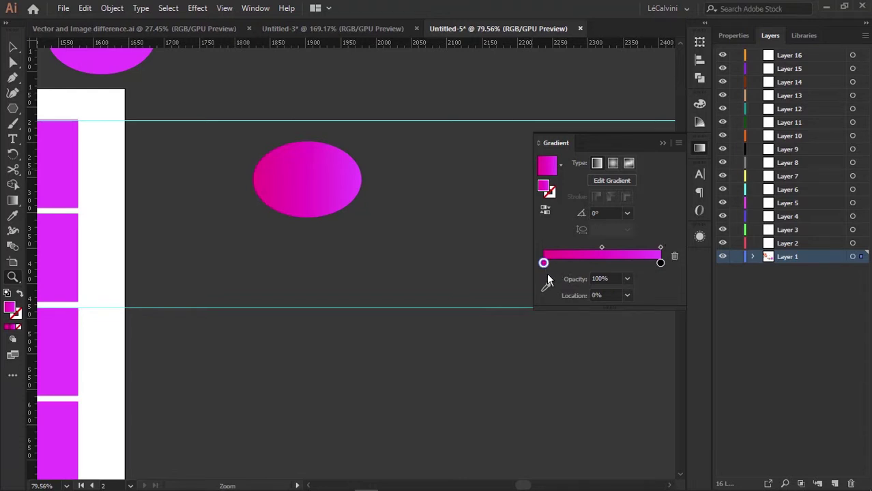
# Recolour the ellipse gradient's starting stop at 0%, trying the orange-red swatch and settling on the red swatch beside it
pyautogui.moveTo(545, 261); pyautogui.dragTo(546, 264)
pyautogui.doubleClick(545, 263)
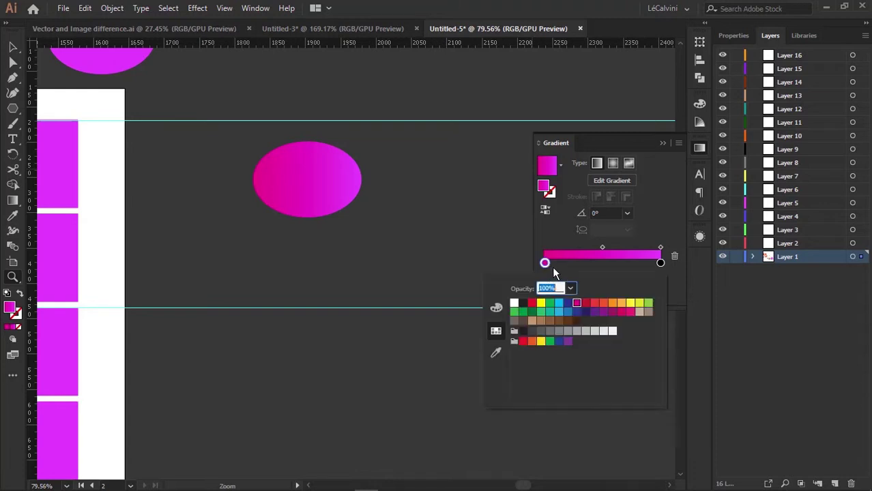
pyautogui.click(628, 303)
pyautogui.click(603, 302)
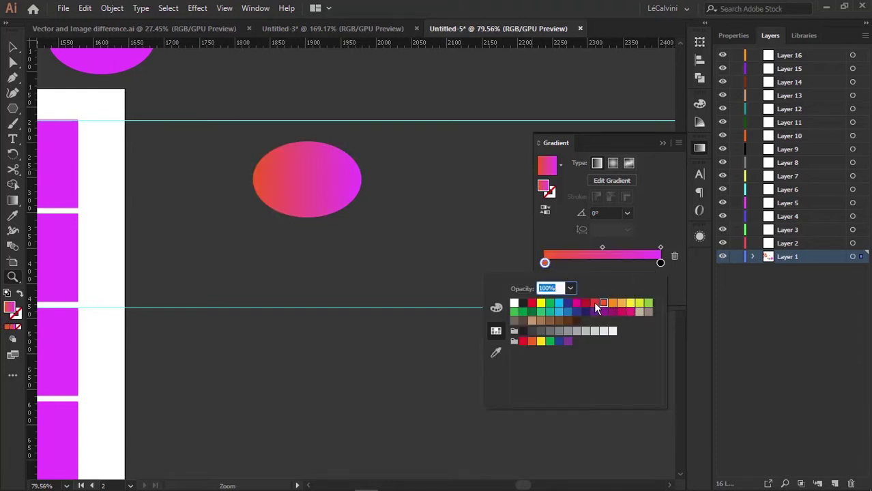
pyautogui.click(593, 302)
pyautogui.click(602, 302)
pyautogui.click(593, 302)
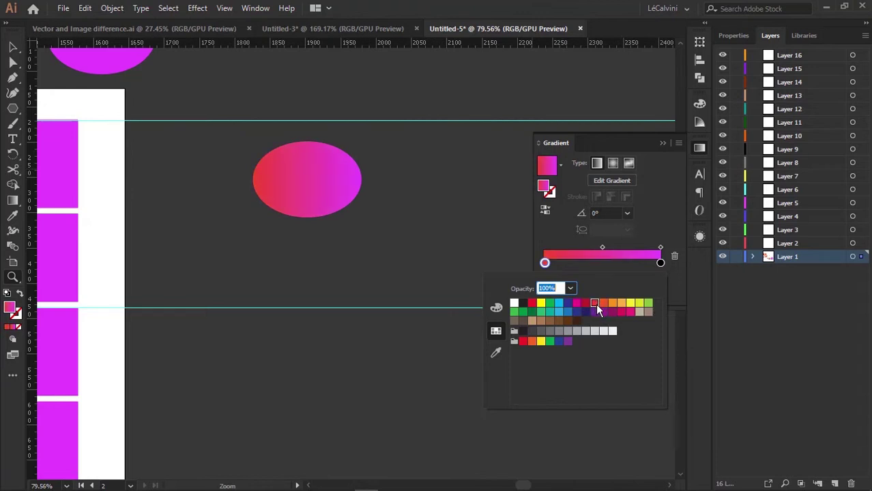
# Recolour the gradient's ending stop at 100%, trying the light orange swatch and settling on the darker orange one
pyautogui.click(660, 265)
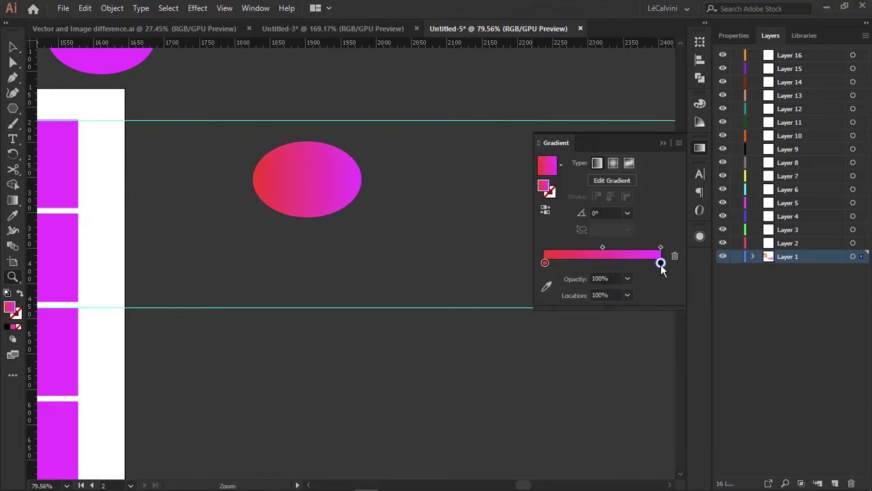
pyautogui.doubleClick(660, 263)
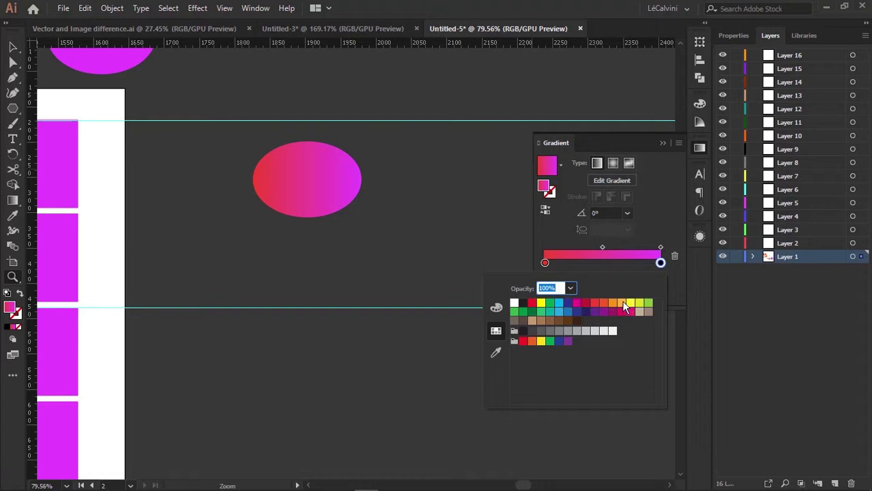
pyautogui.click(623, 305)
pyautogui.click(321, 181)
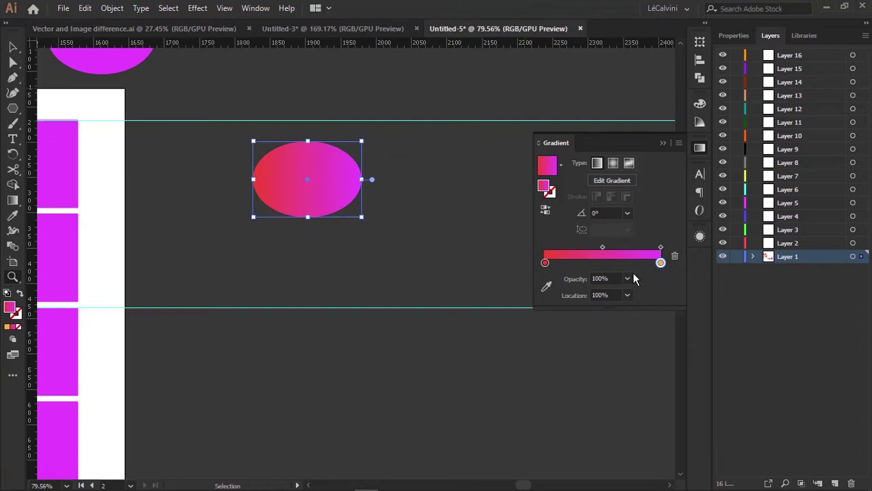
pyautogui.doubleClick(659, 263)
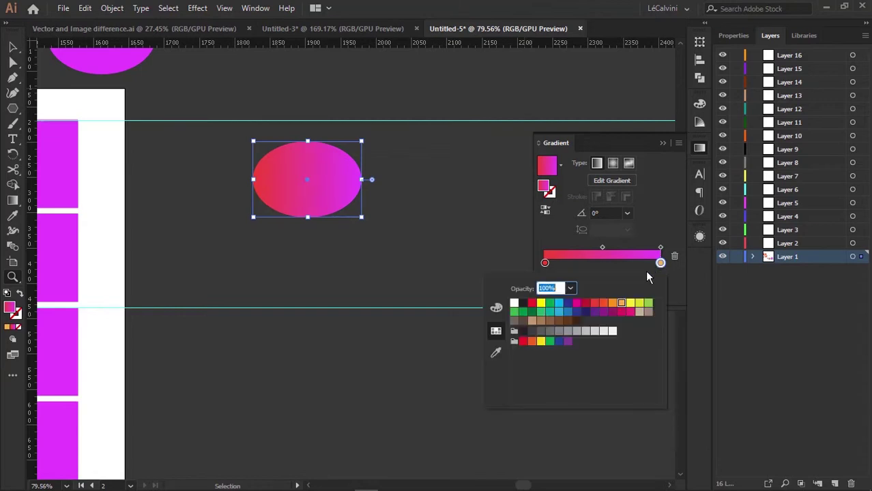
pyautogui.click(613, 305)
# Use the Gradient tool on the ellipse to redraw its gradient horizontally, extending well beyond both sides of the shape
pyautogui.write('z')
pyautogui.click(454, 221)
pyautogui.press('z')
pyautogui.moveTo(459, 218); pyautogui.dragTo(241, 214)
pyautogui.moveTo(452, 216); pyautogui.dragTo(409, 214)
pyautogui.press('space')
pyautogui.moveTo(313, 189); pyautogui.dragTo(256, 204)
pyautogui.moveTo(383, 209); pyautogui.dragTo(483, 216)
pyautogui.press('v')
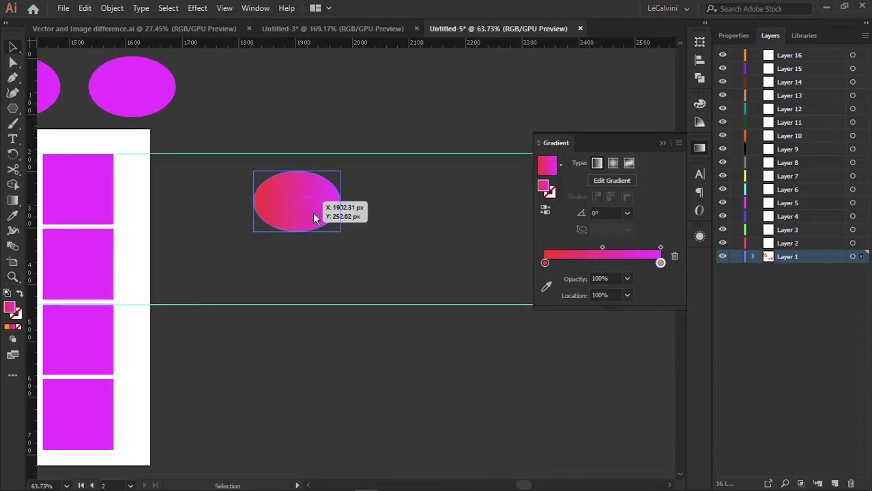
pyautogui.press('g')
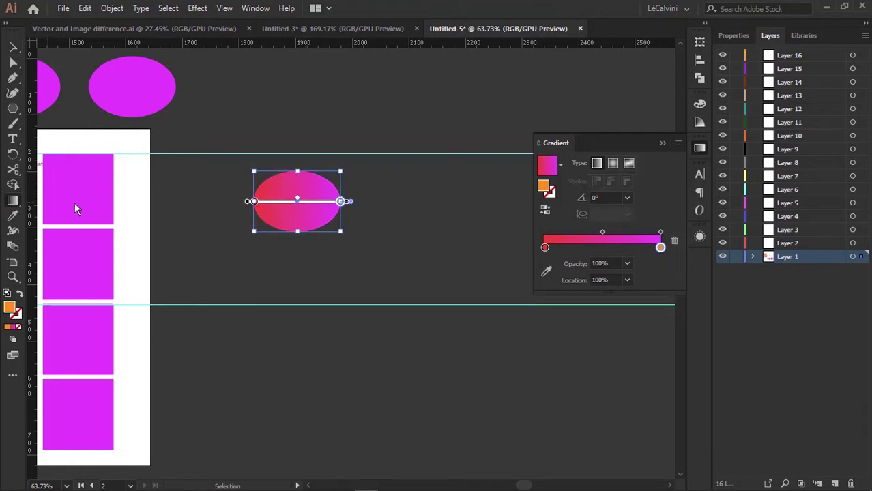
pyautogui.hotkey('ctrl', 'h')
pyautogui.moveTo(192, 196); pyautogui.dragTo(232, 208)
pyautogui.moveTo(218, 208)
pyautogui.mouseDown()
pyautogui.moveTo(235, 199)
pyautogui.moveTo(422, 206)
pyautogui.mouseUp()
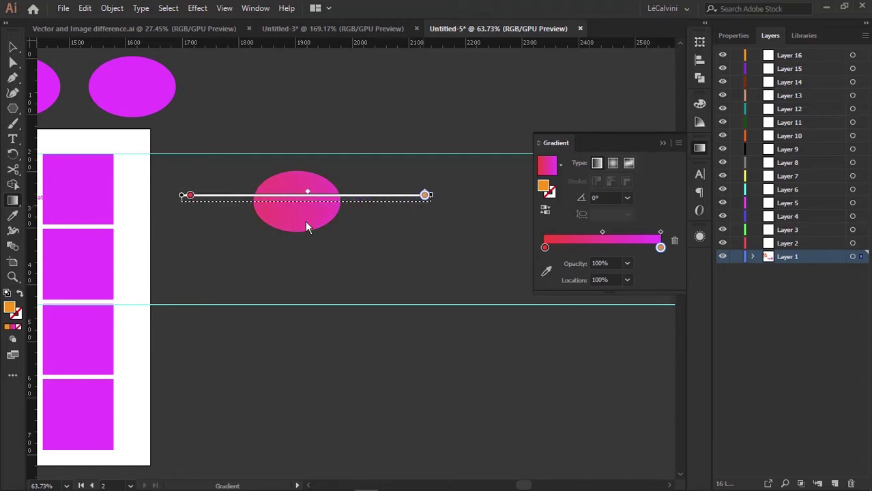
# Redraw the ellipse's gradient along both diagonals, ending with a horizontal 0° gradient that extends beyond both sides
pyautogui.moveTo(209, 276)
pyautogui.mouseDown()
pyautogui.moveTo(418, 139)
pyautogui.moveTo(405, 150)
pyautogui.mouseUp()
pyautogui.moveTo(405, 257)
pyautogui.mouseDown()
pyautogui.moveTo(183, 92)
pyautogui.moveTo(208, 117)
pyautogui.mouseUp()
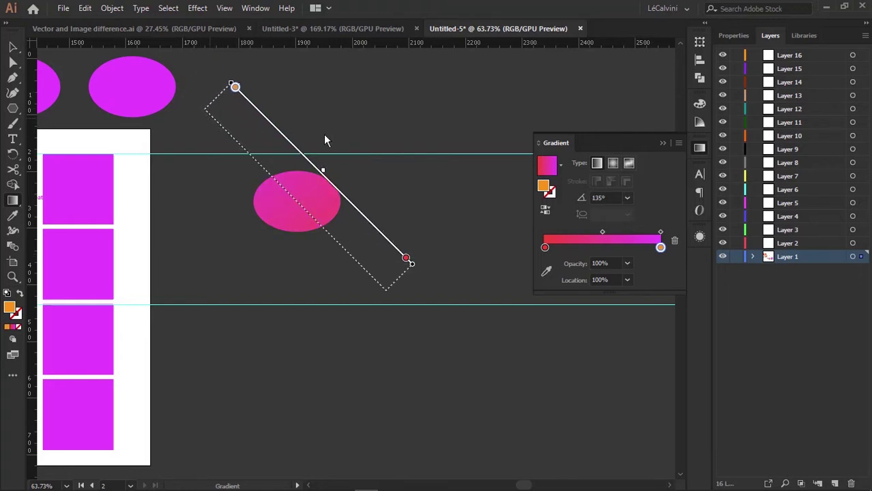
pyautogui.moveTo(215, 207)
pyautogui.mouseDown()
pyautogui.moveTo(442, 206)
pyautogui.moveTo(396, 205)
pyautogui.mouseUp()
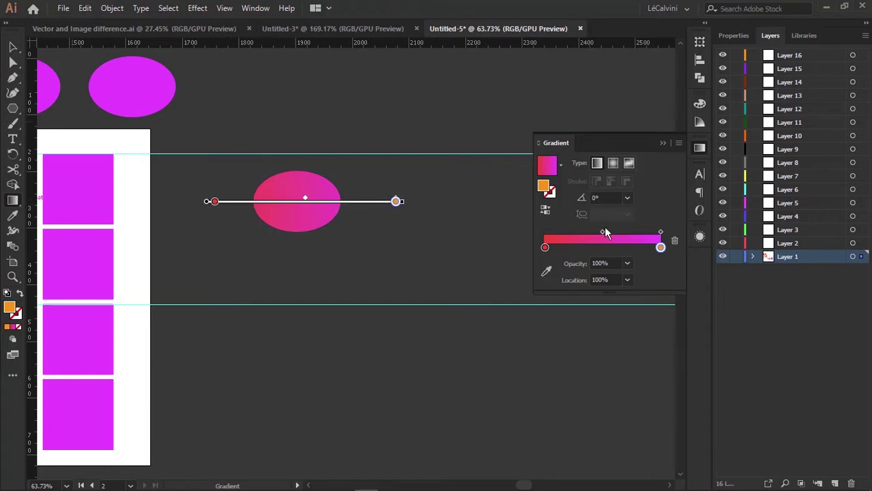
# Shift the gradient's midpoint to about 56%, deselect the ellipse, and select it again with the Selection tool
pyautogui.moveTo(602, 233)
pyautogui.mouseDown()
pyautogui.moveTo(577, 230)
pyautogui.moveTo(611, 230)
pyautogui.moveTo(563, 232)
pyautogui.moveTo(608, 233)
pyautogui.mouseUp()
pyautogui.press('ctrl')
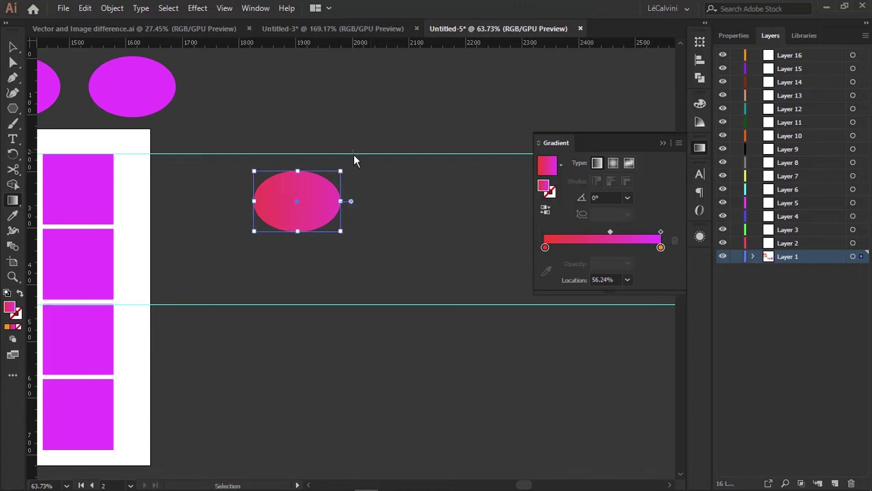
pyautogui.keyDown('ctrl'); pyautogui.click(352, 154); pyautogui.keyUp('ctrl')
pyautogui.moveTo(340, 170); pyautogui.dragTo(361, 185)
pyautogui.press('v')
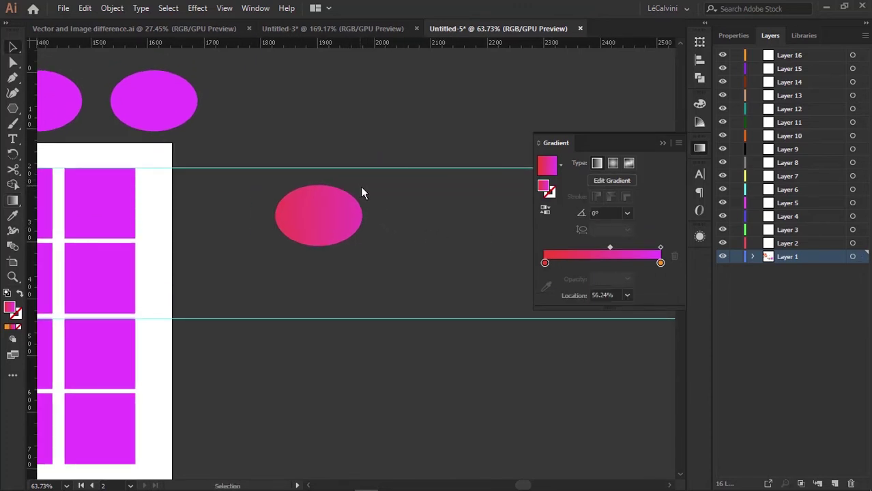
pyautogui.moveTo(403, 272); pyautogui.dragTo(403, 274)
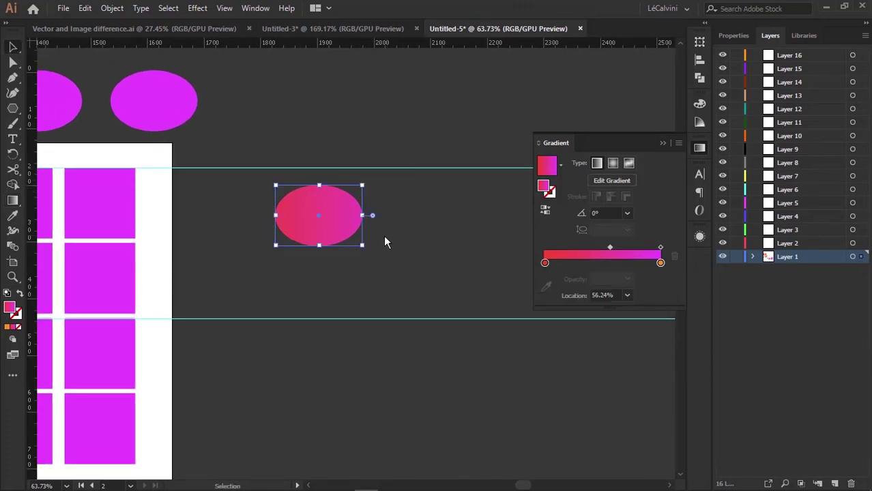